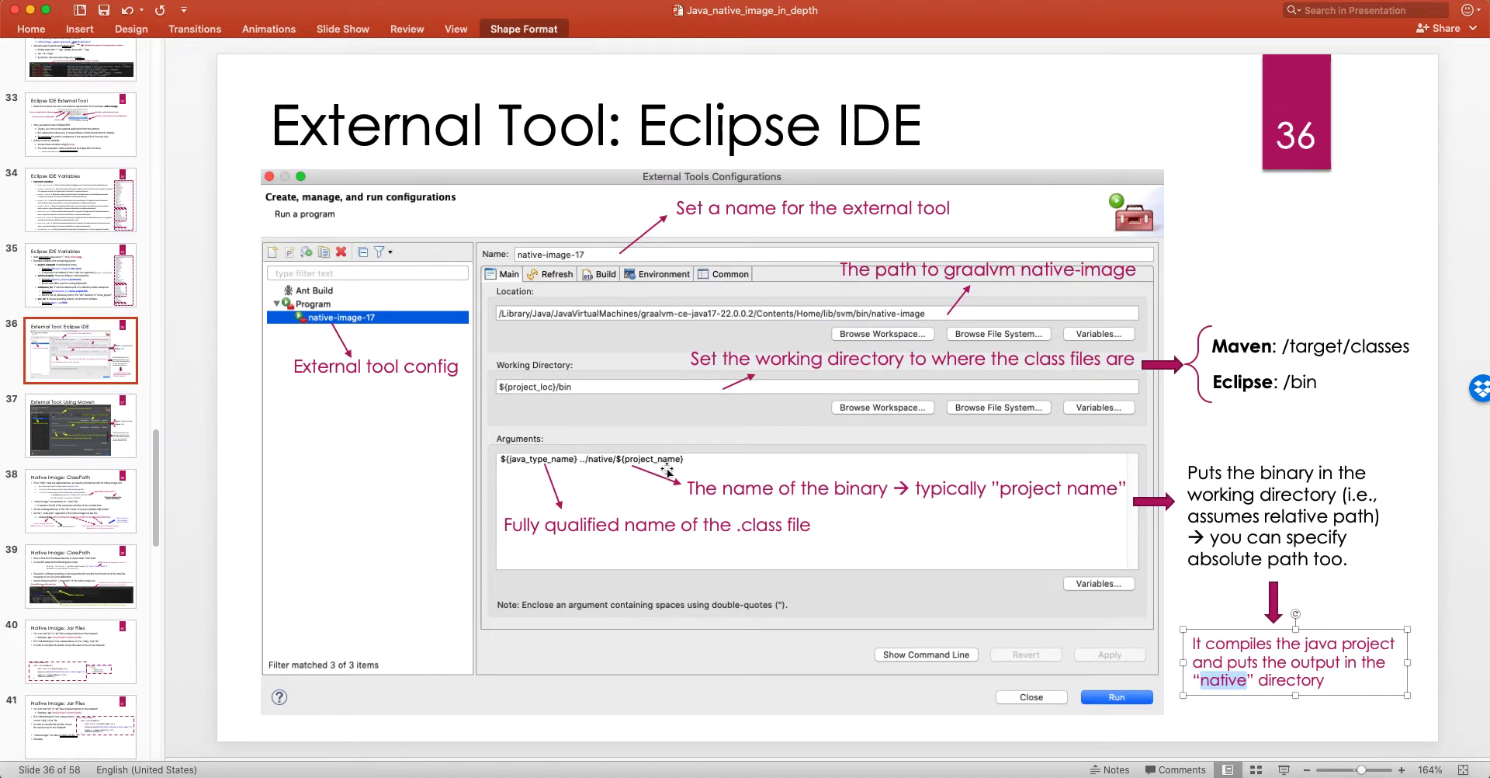
Step: Switch from the presentation slide to Eclipse IDE and select the java_native_image project
left_click(505, 446)
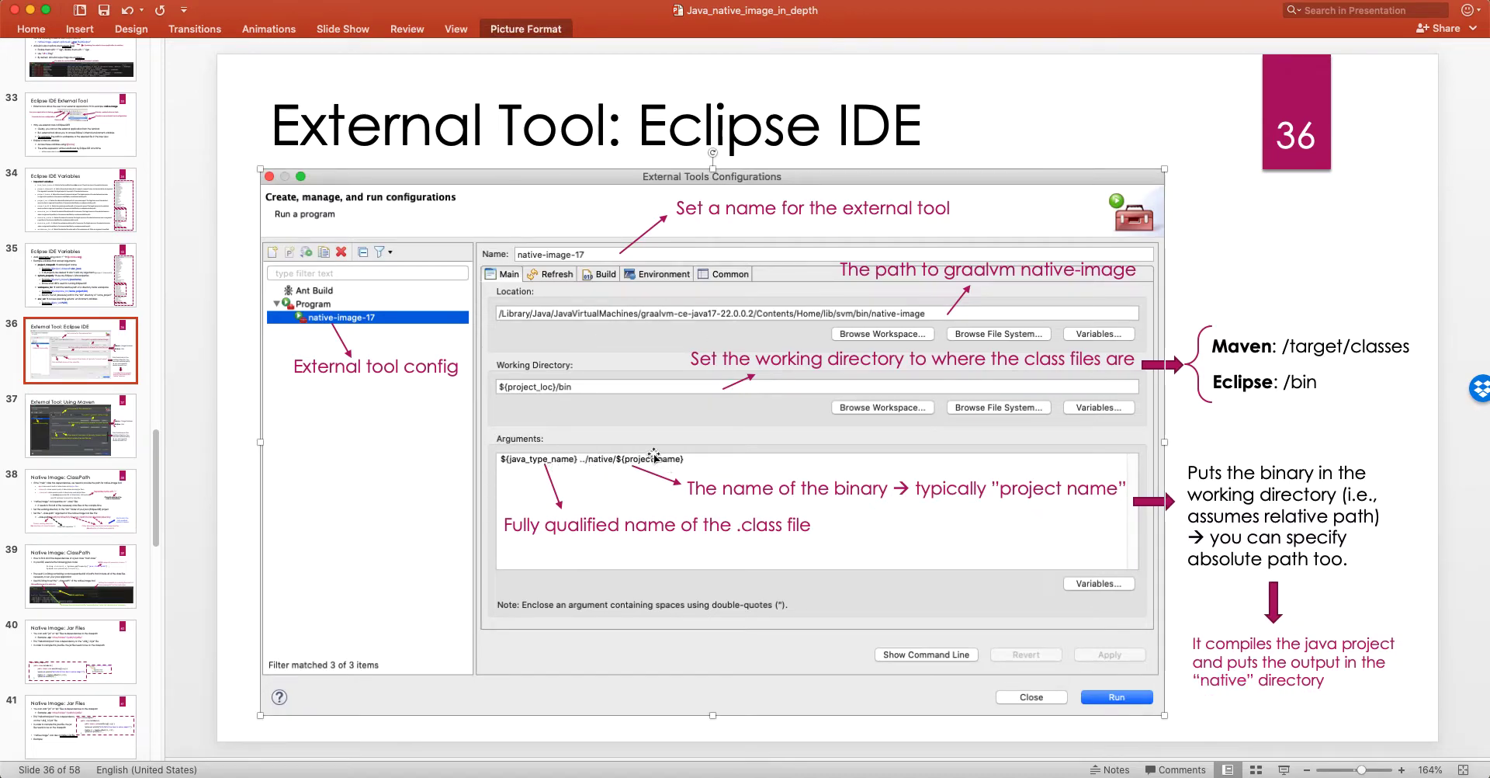
left_click(194, 419)
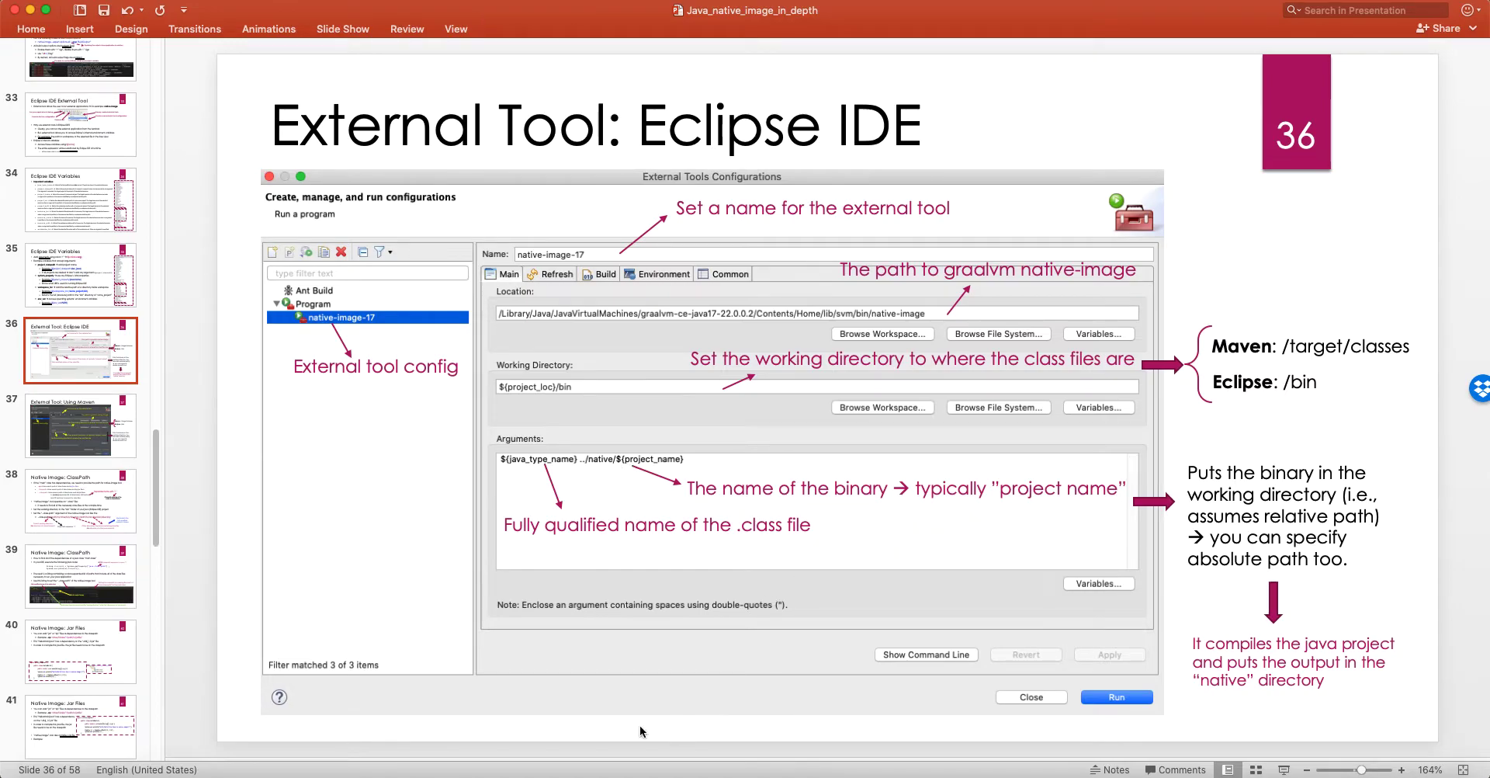
left_click(516, 772)
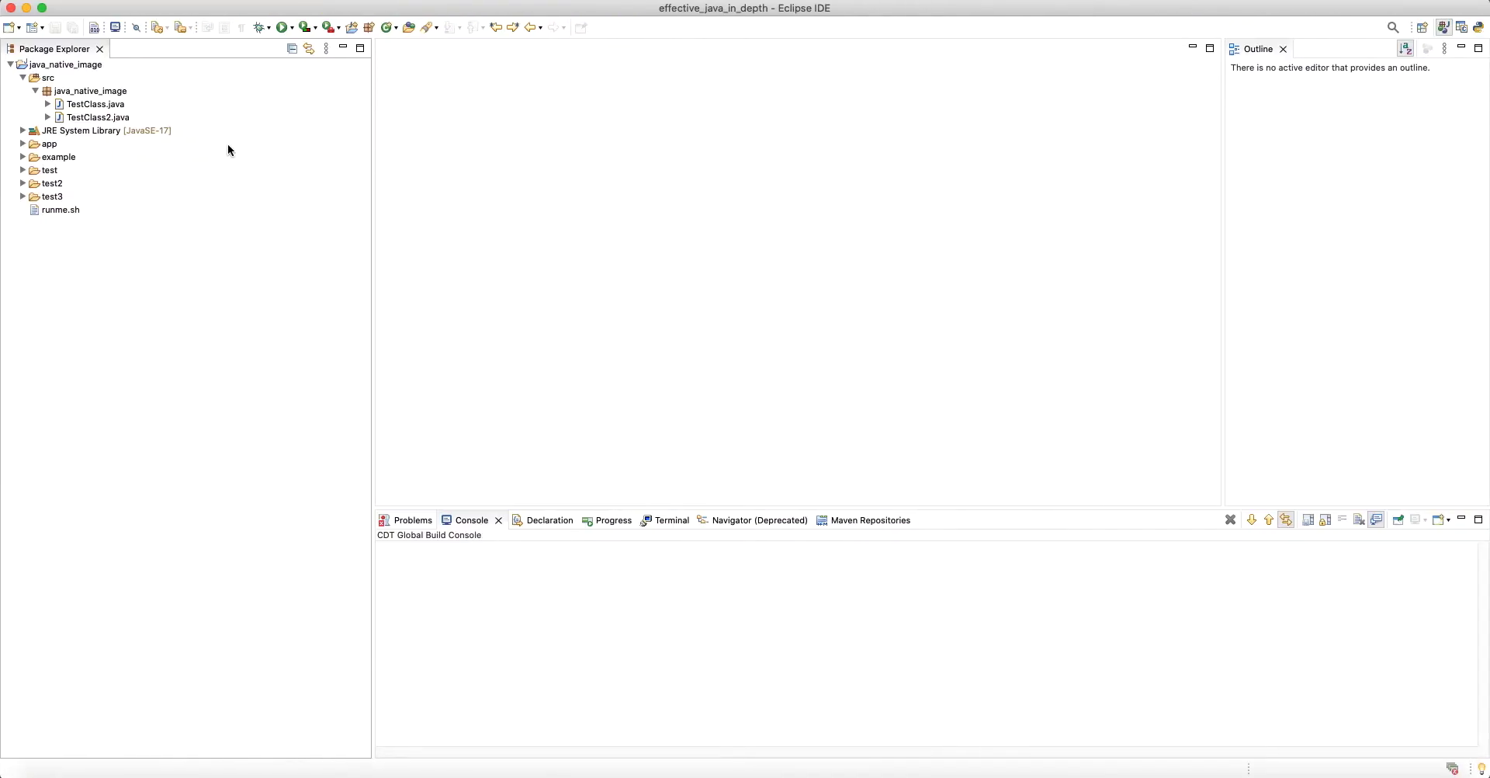
left_click(97, 66)
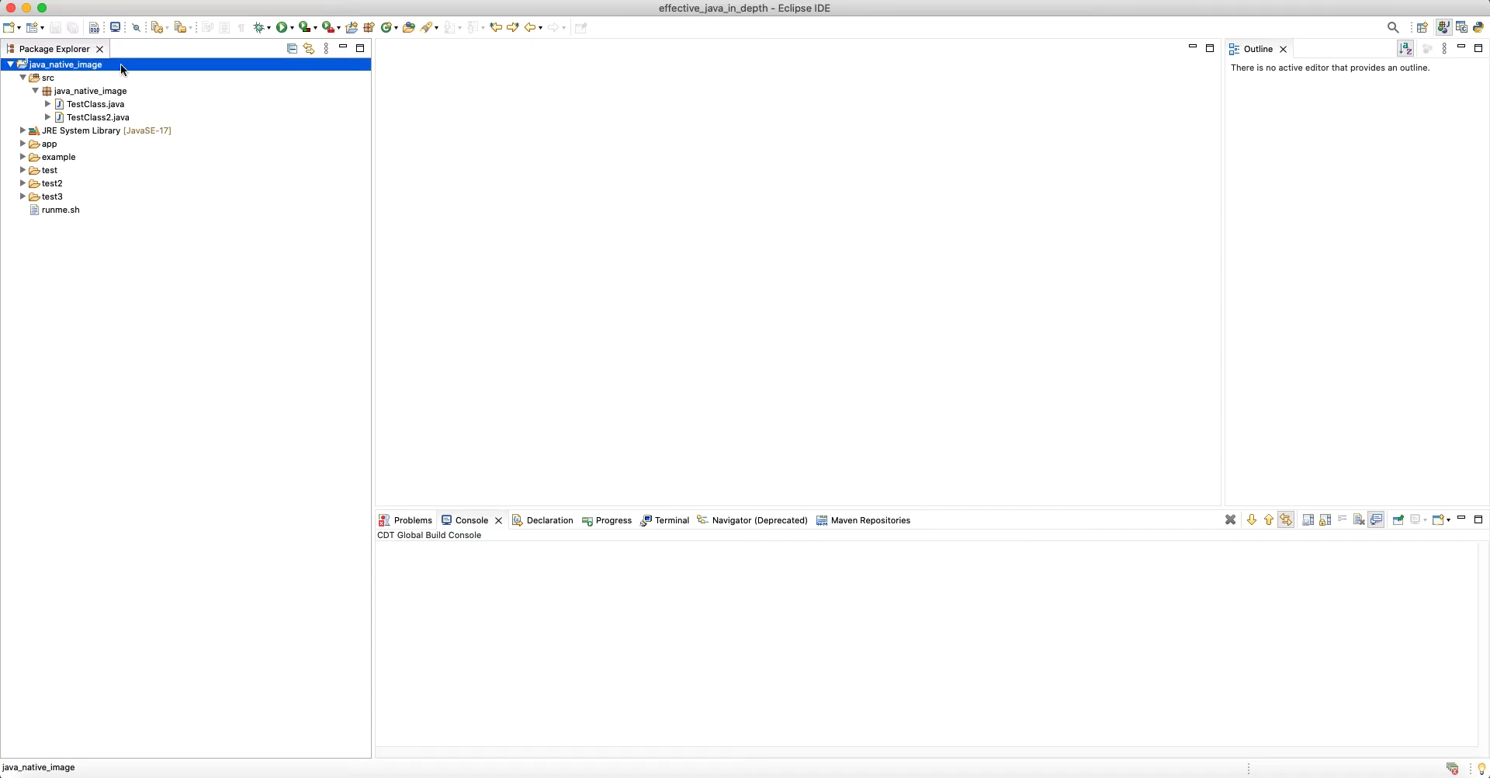
Step: Examine the class and source files in the project's test folder, comparing them with the src package, and collapse the folder
double_click(22, 170)
left_click(116, 185)
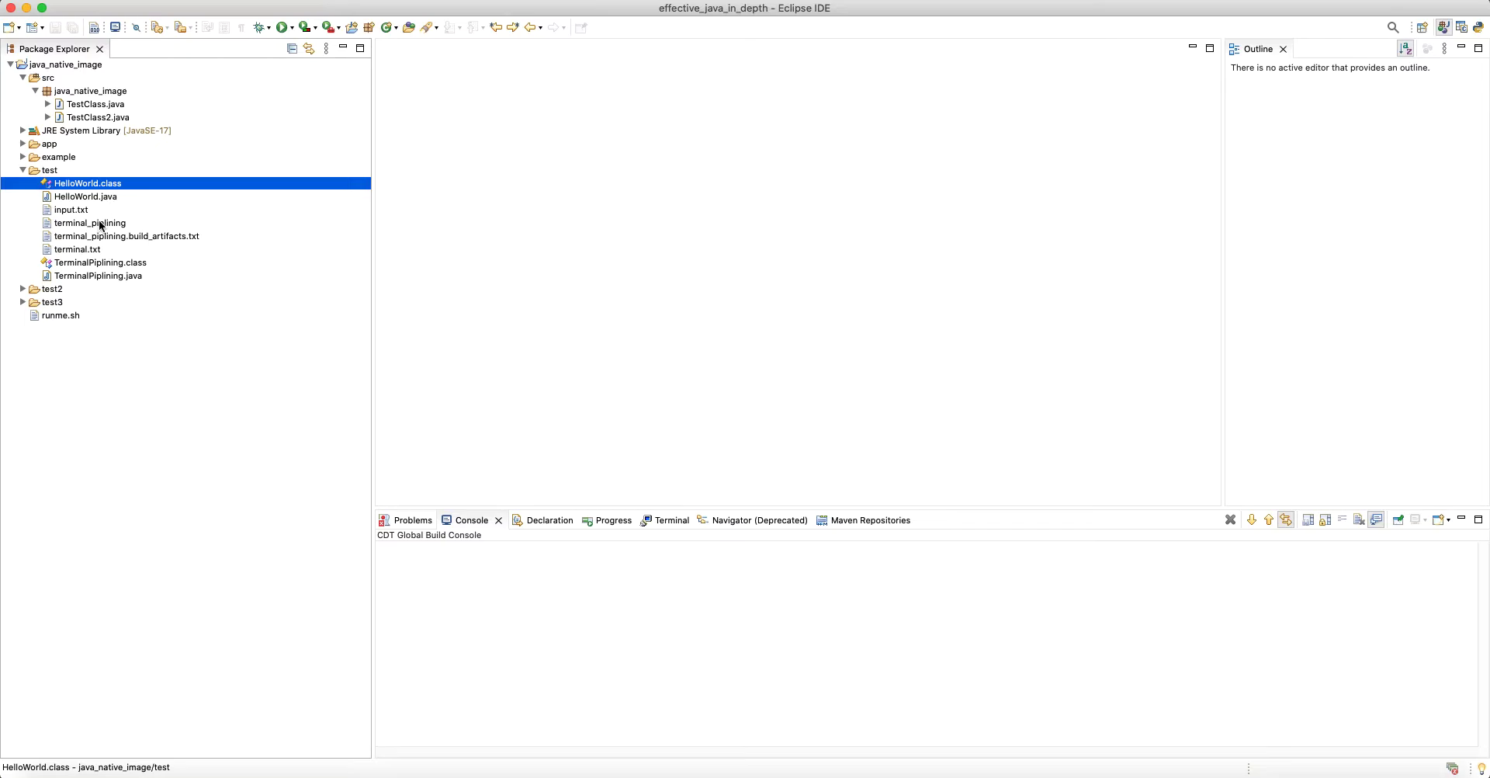
left_click(116, 263)
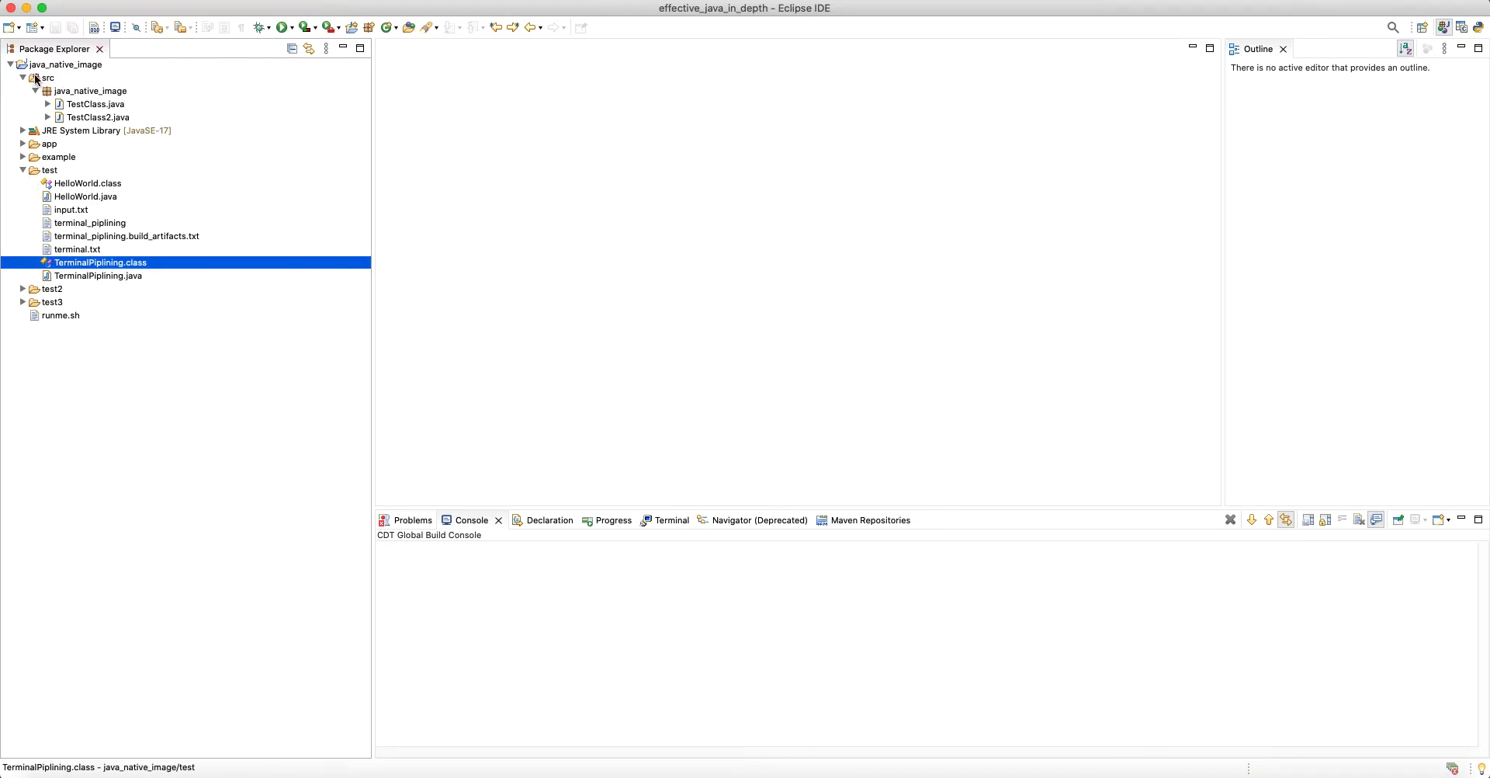
left_click(79, 66)
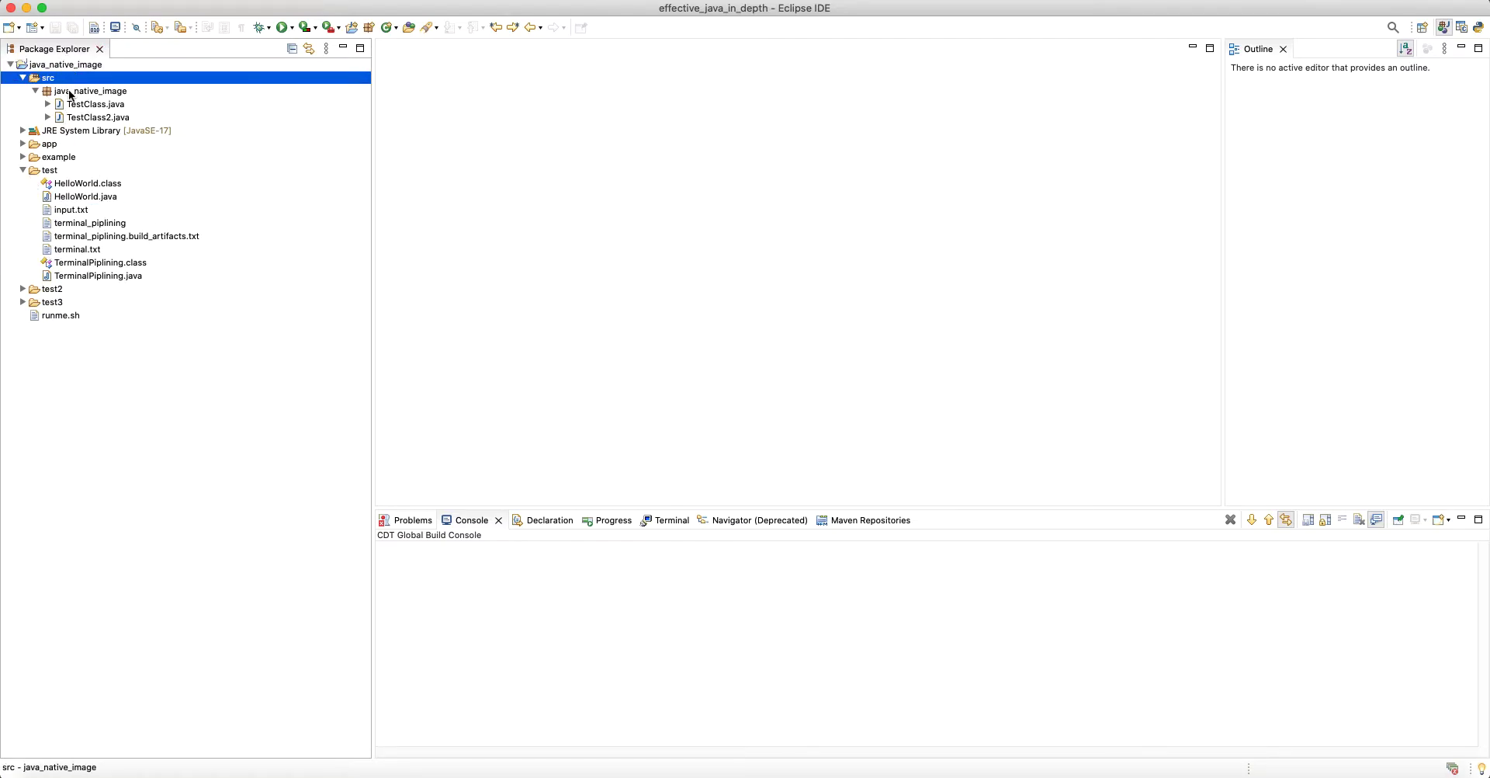
left_click(74, 91)
left_click(104, 196)
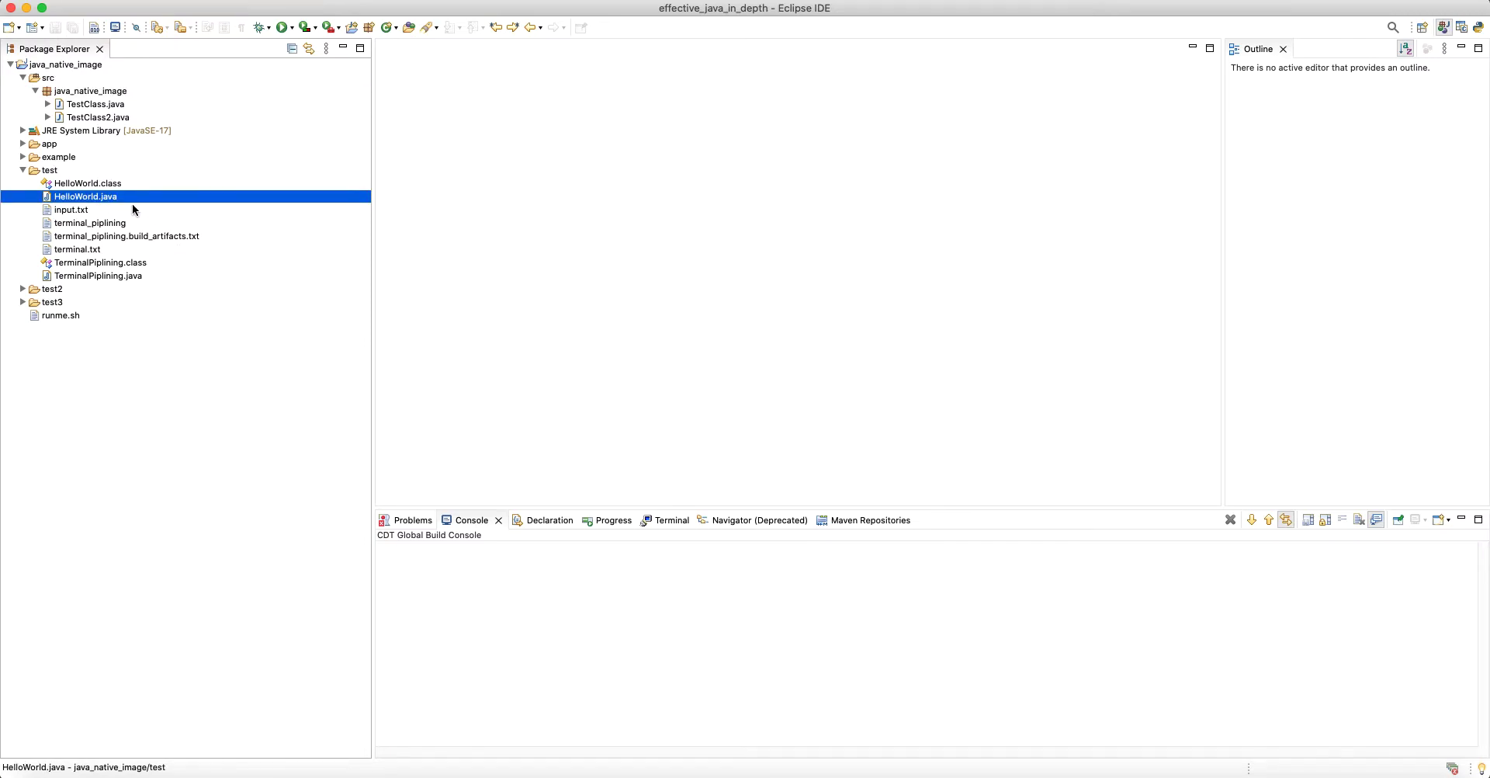
left_click(22, 170)
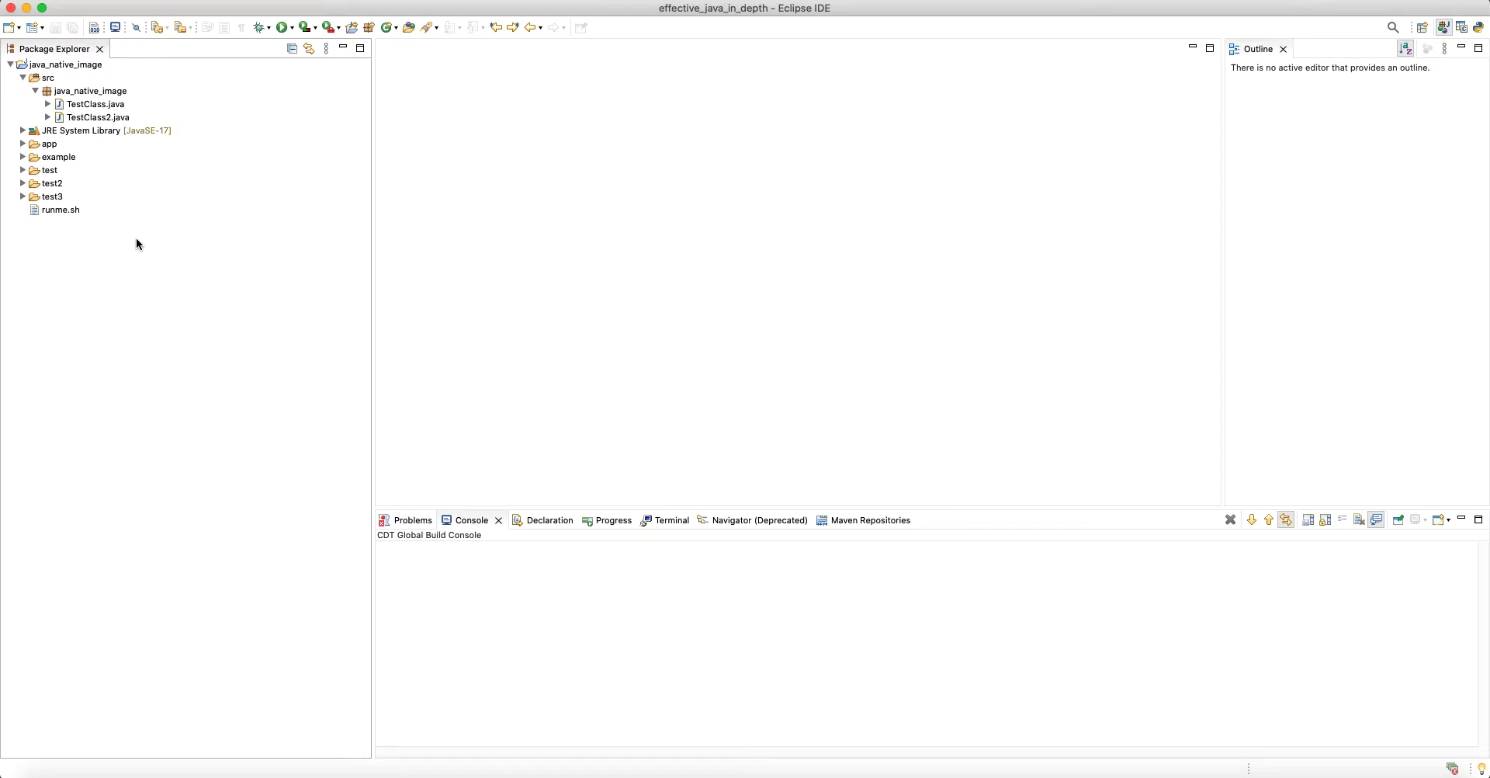
Step: Open TestClass.java and uncomment the three lines that print a separator and the java.class.path property
double_click(112, 104)
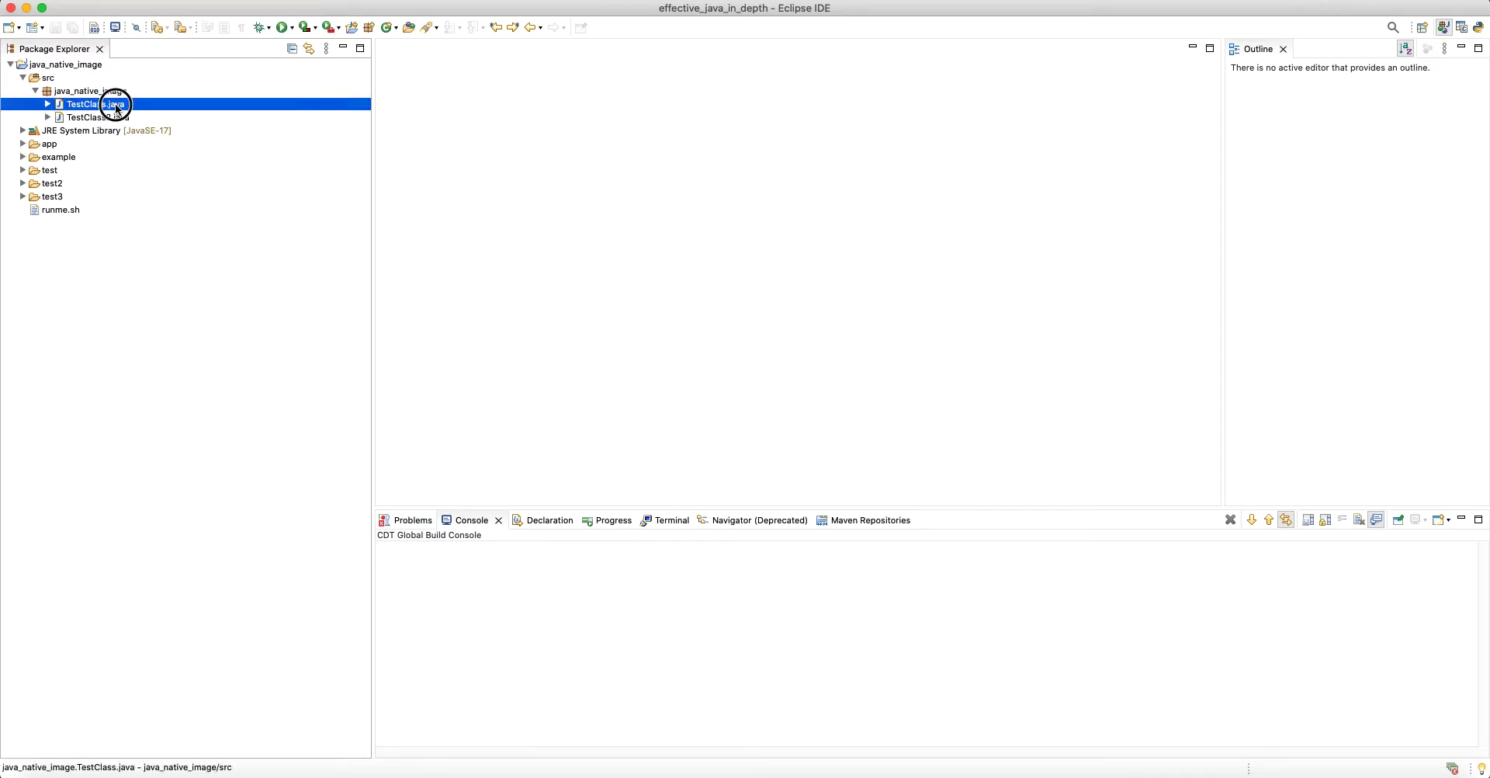
left_click(621, 263)
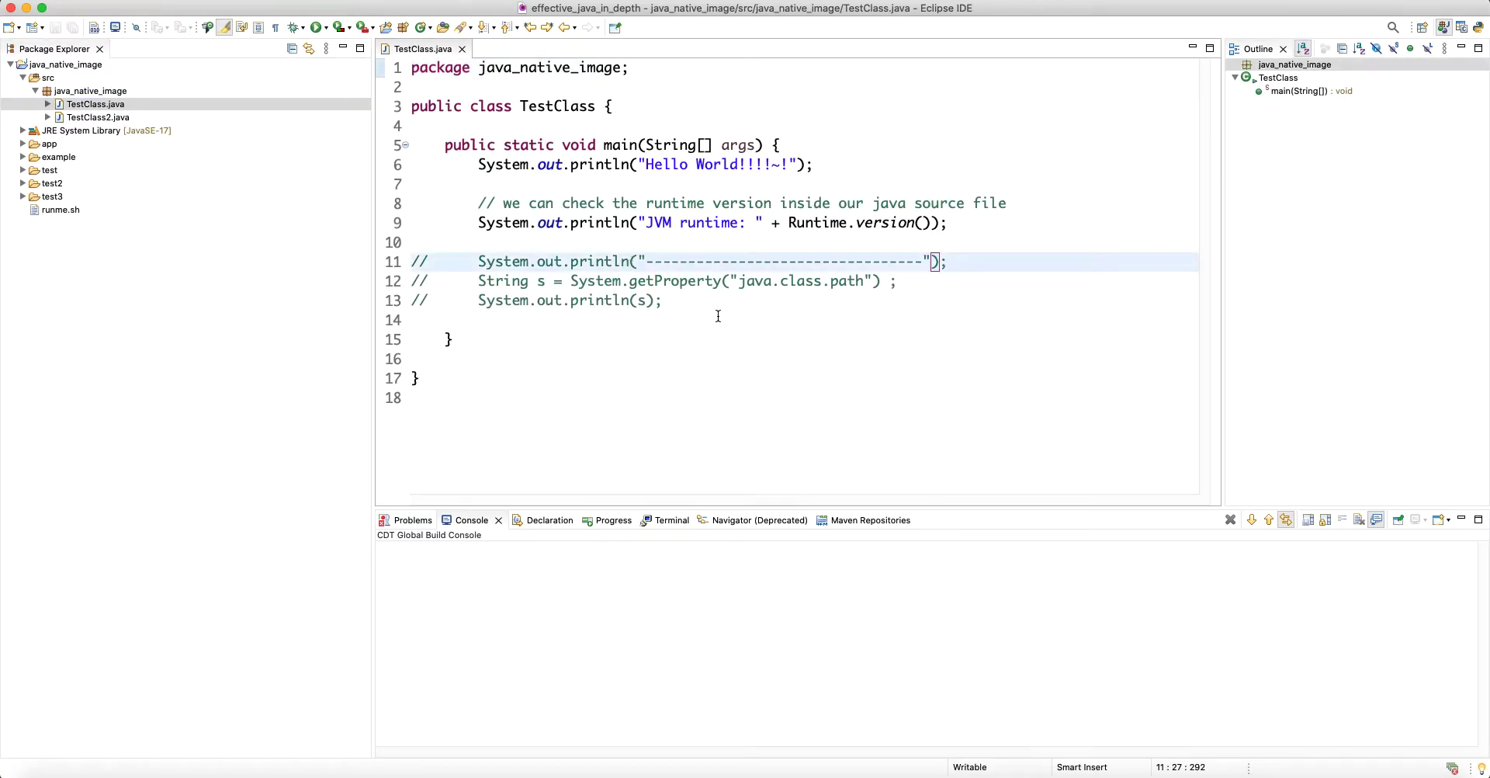
left_click_drag(710, 307, 322, 268)
key("super+slash")
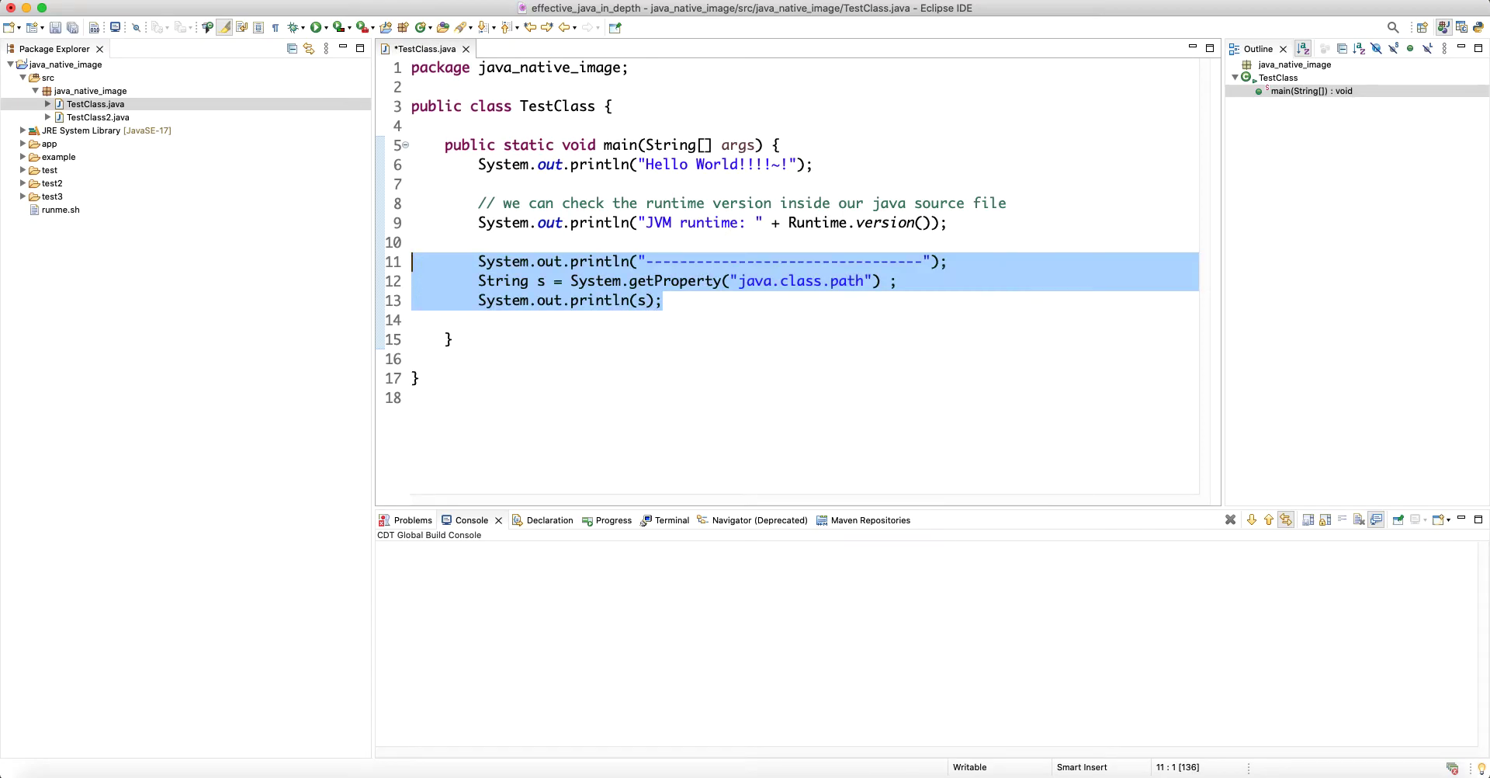
Step: Delete the runtime version and class path code from main, keeping only the Hello World print statement
left_click(640, 301)
left_click(385, 262, "shift")
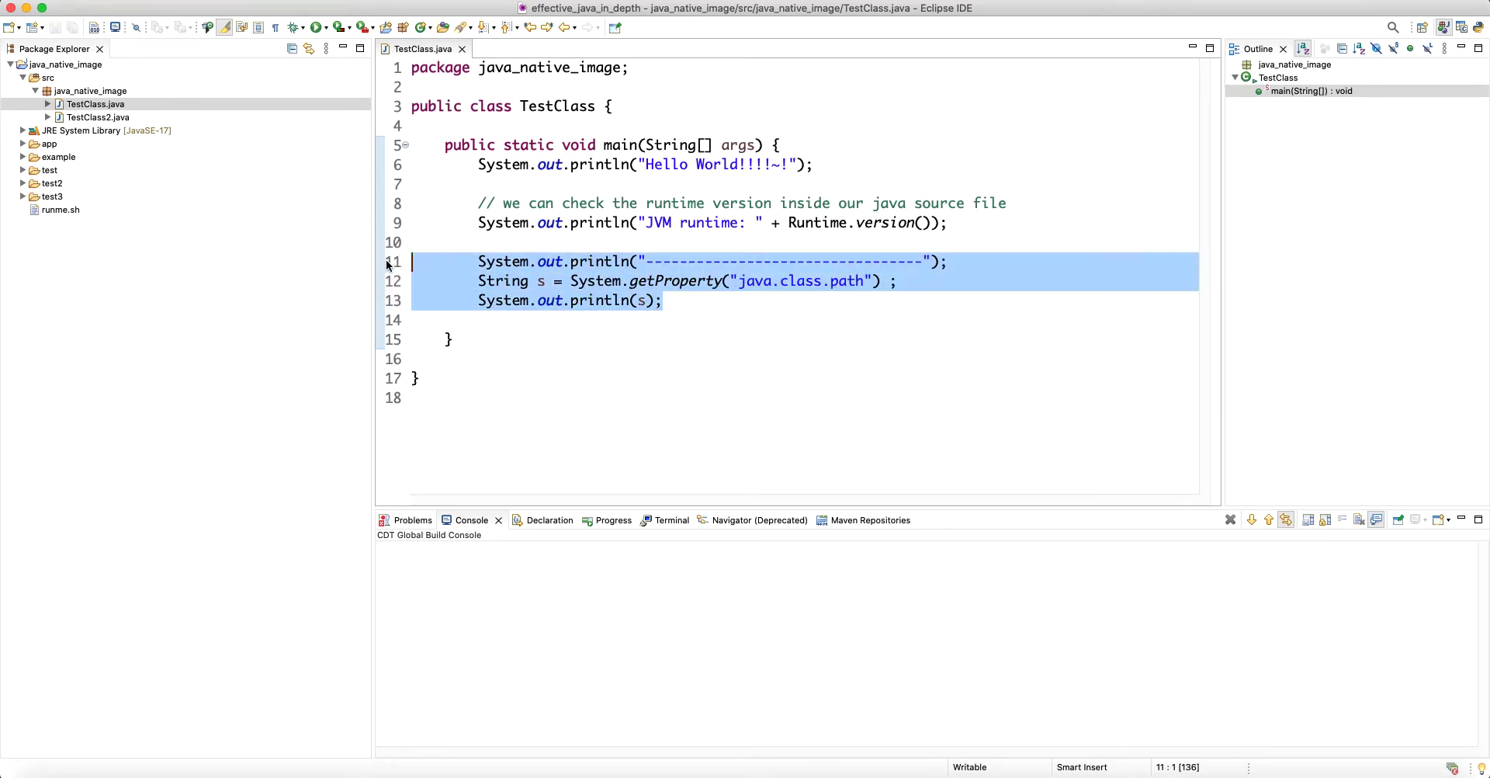
left_click_drag(694, 292, 412, 185)
key("BackSpace")
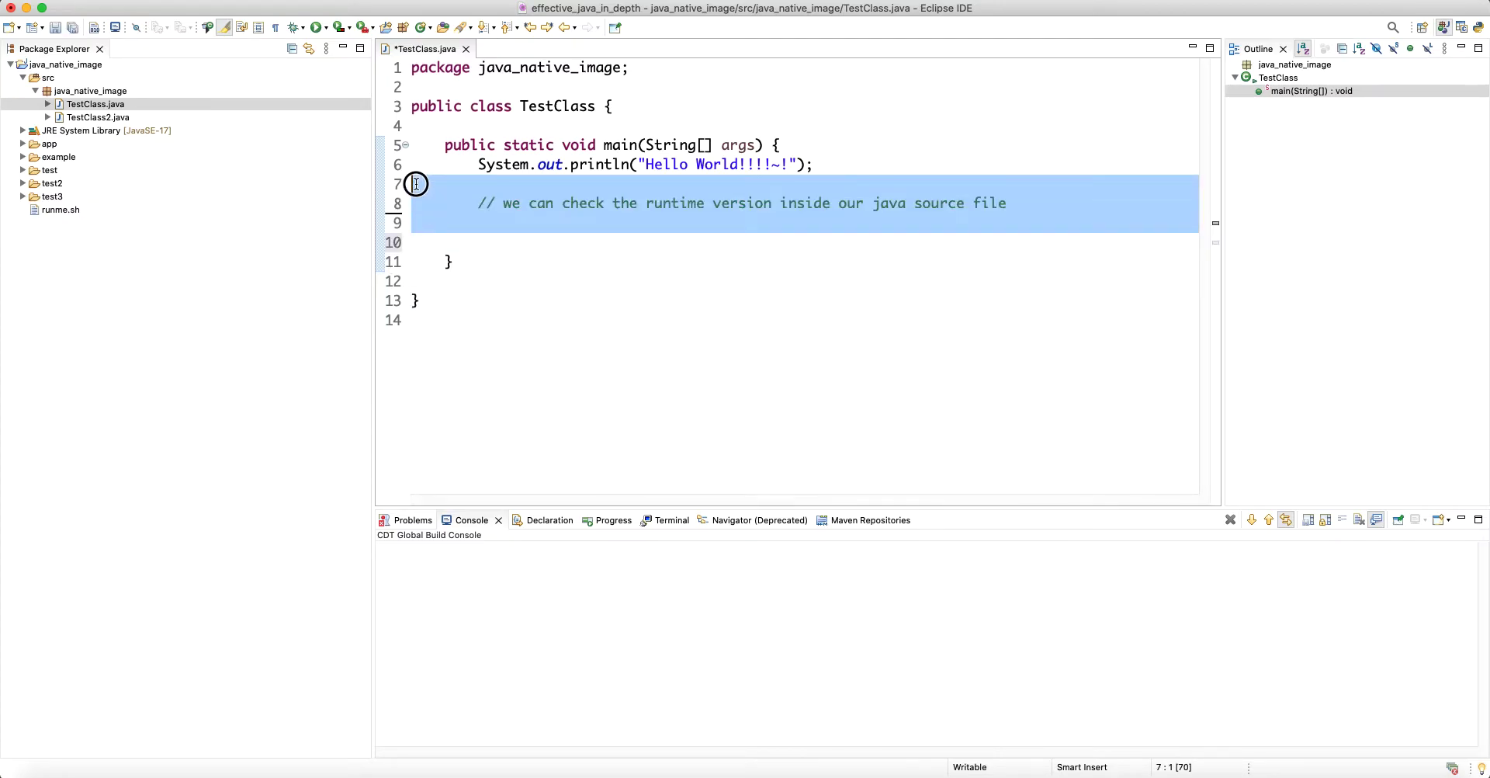
key("BackSpace")
Step: Change the printed message to "Hello World from Java and external tool in Eclipse IDE!!!" and save TestClass.java
left_click_drag(782, 165, 739, 165)
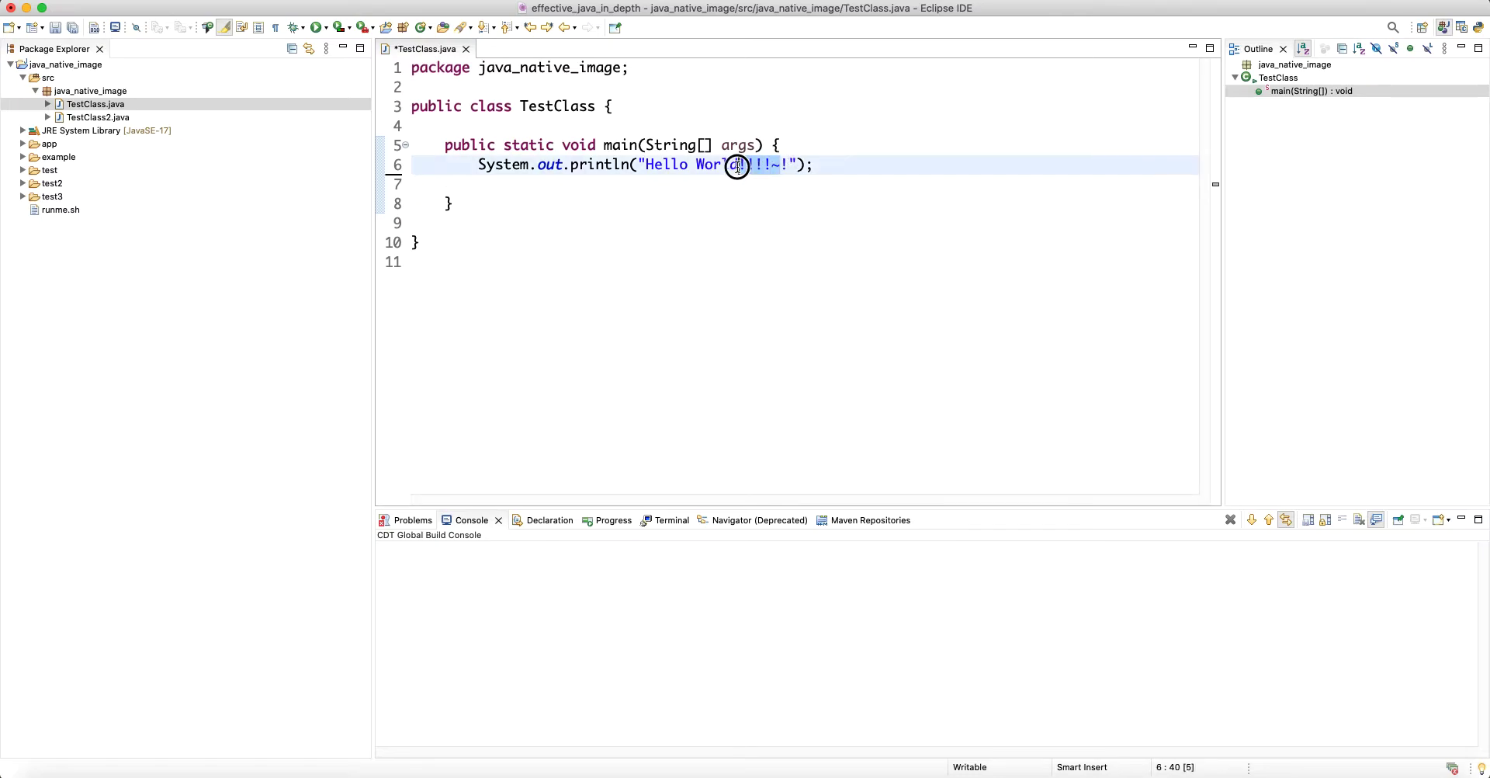
type("from Java in")
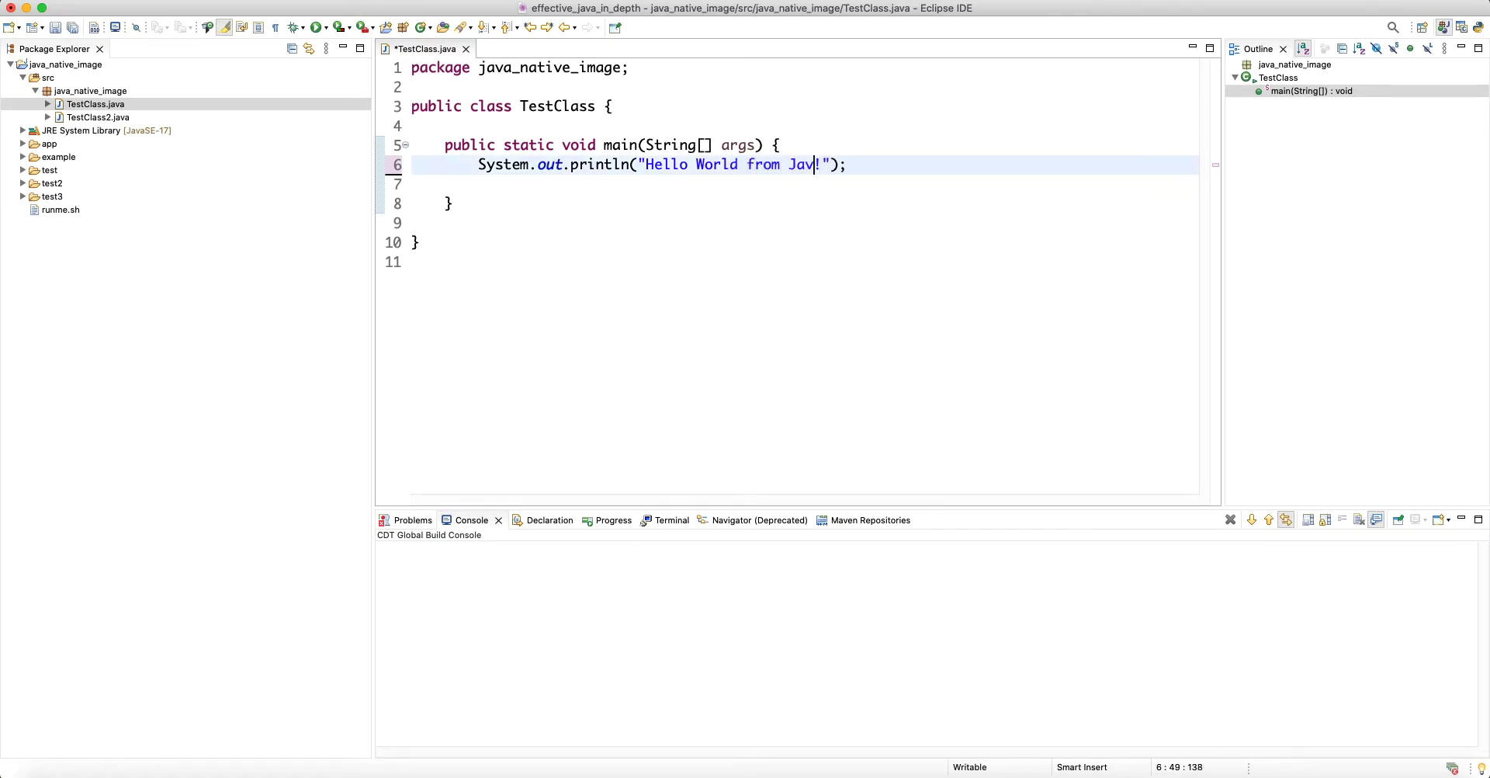
key("BackSpace")
key("BackSpace")
key("BackSpace")
type("and external tool in Eclipse IDE!!")
key("super+s")
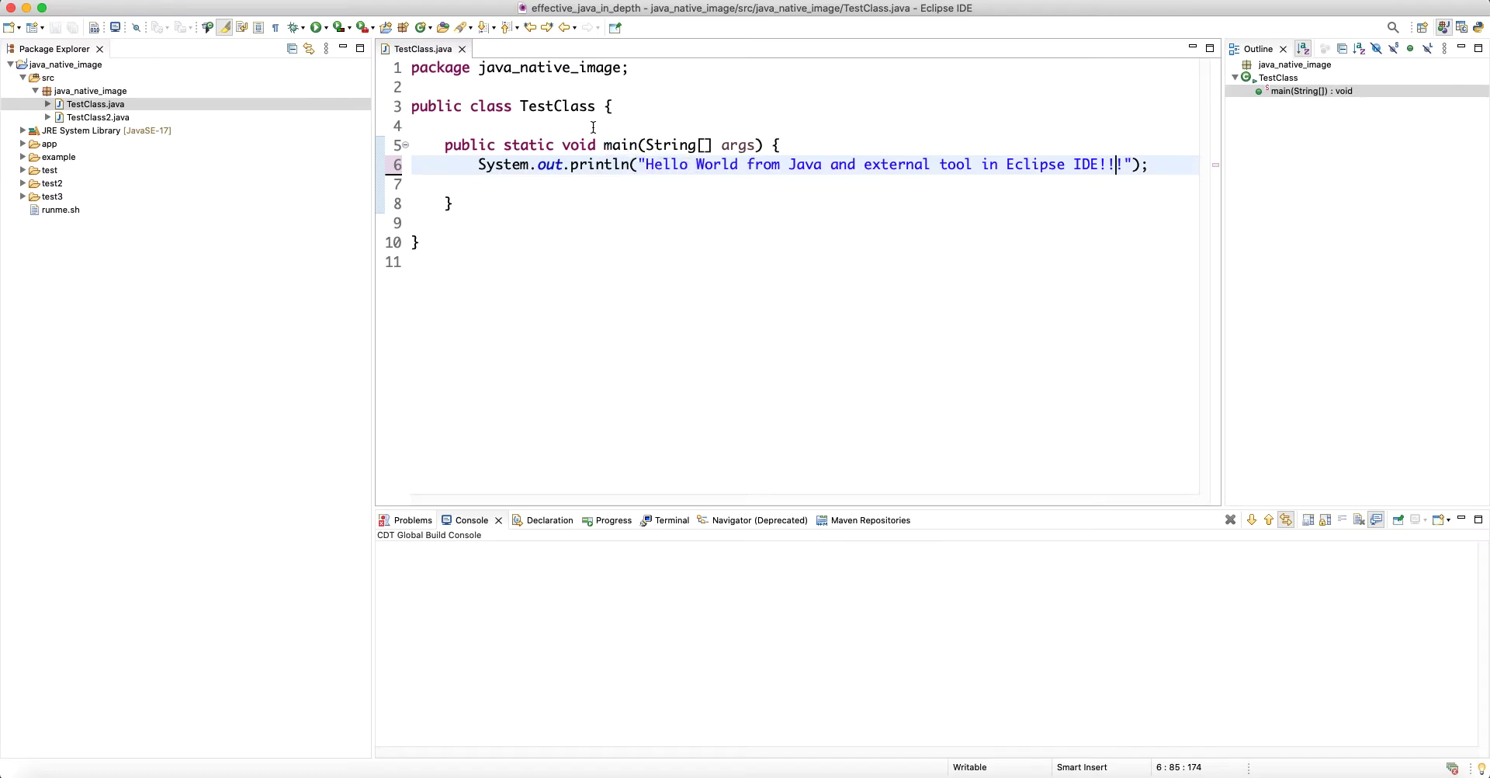
Step: Insert a blank line above the print statement in TestClass's main method
left_click(793, 141)
key("Return")
left_click(611, 109)
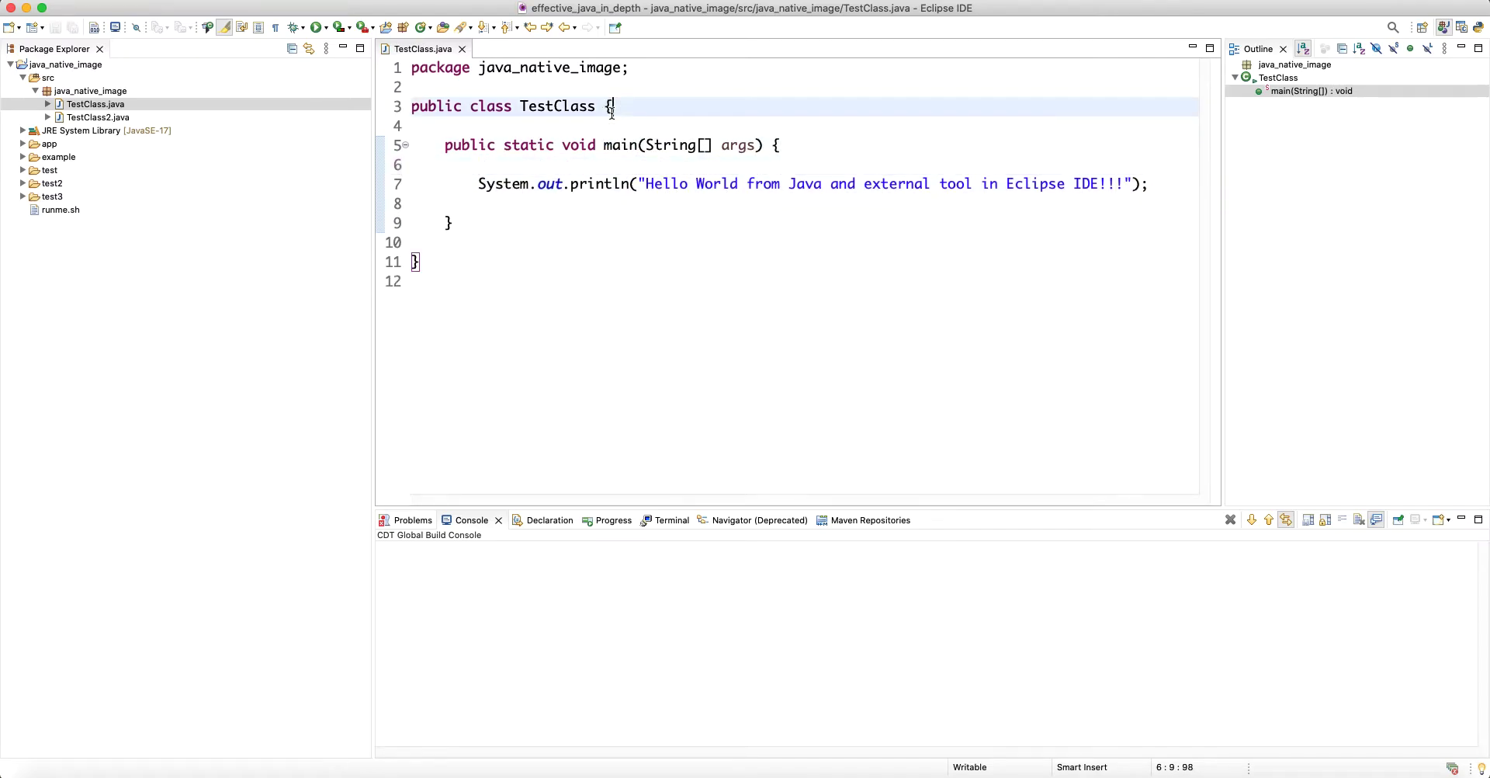
right_click(606, 168)
key("Escape")
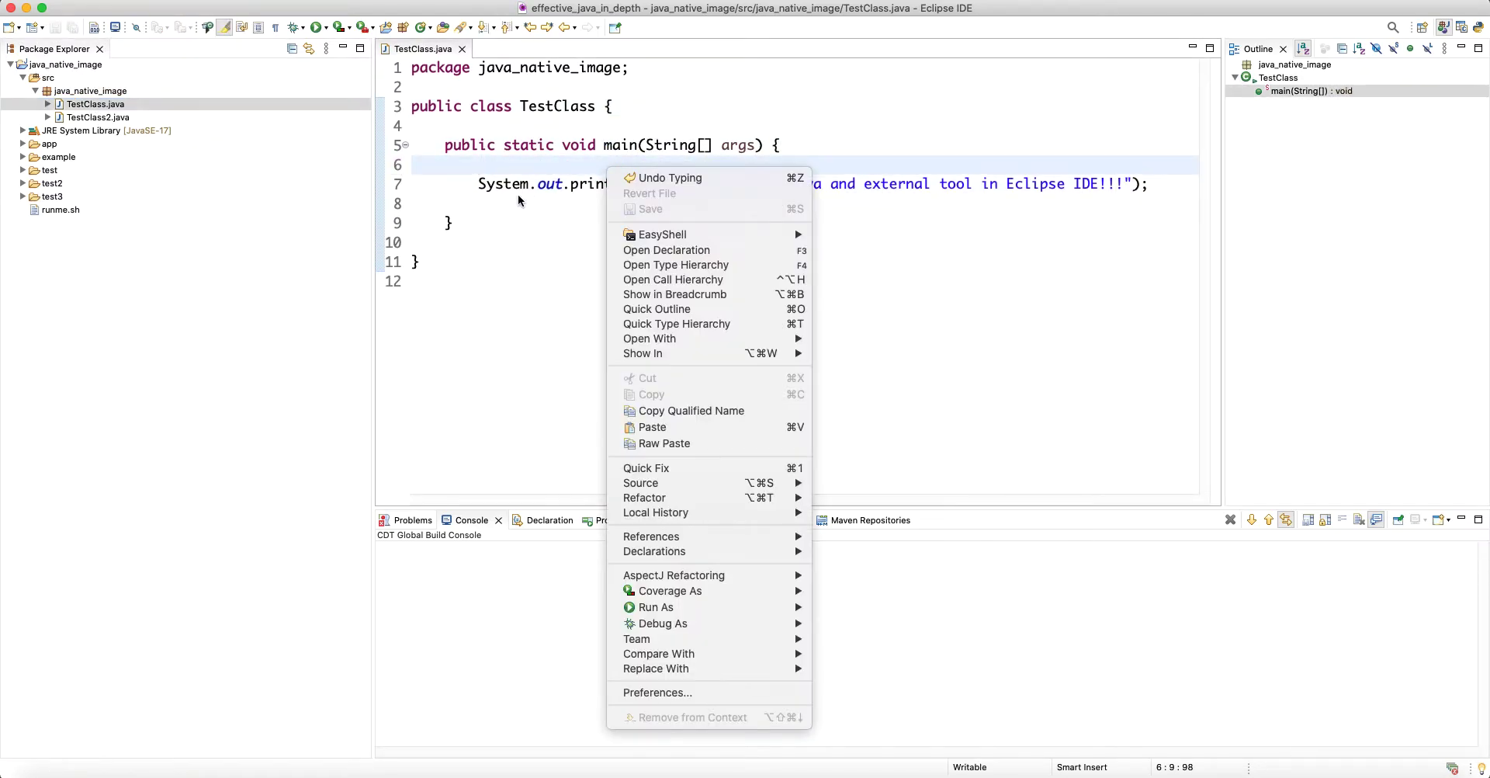
Step: Run TestClass as a Java application
left_click(118, 107)
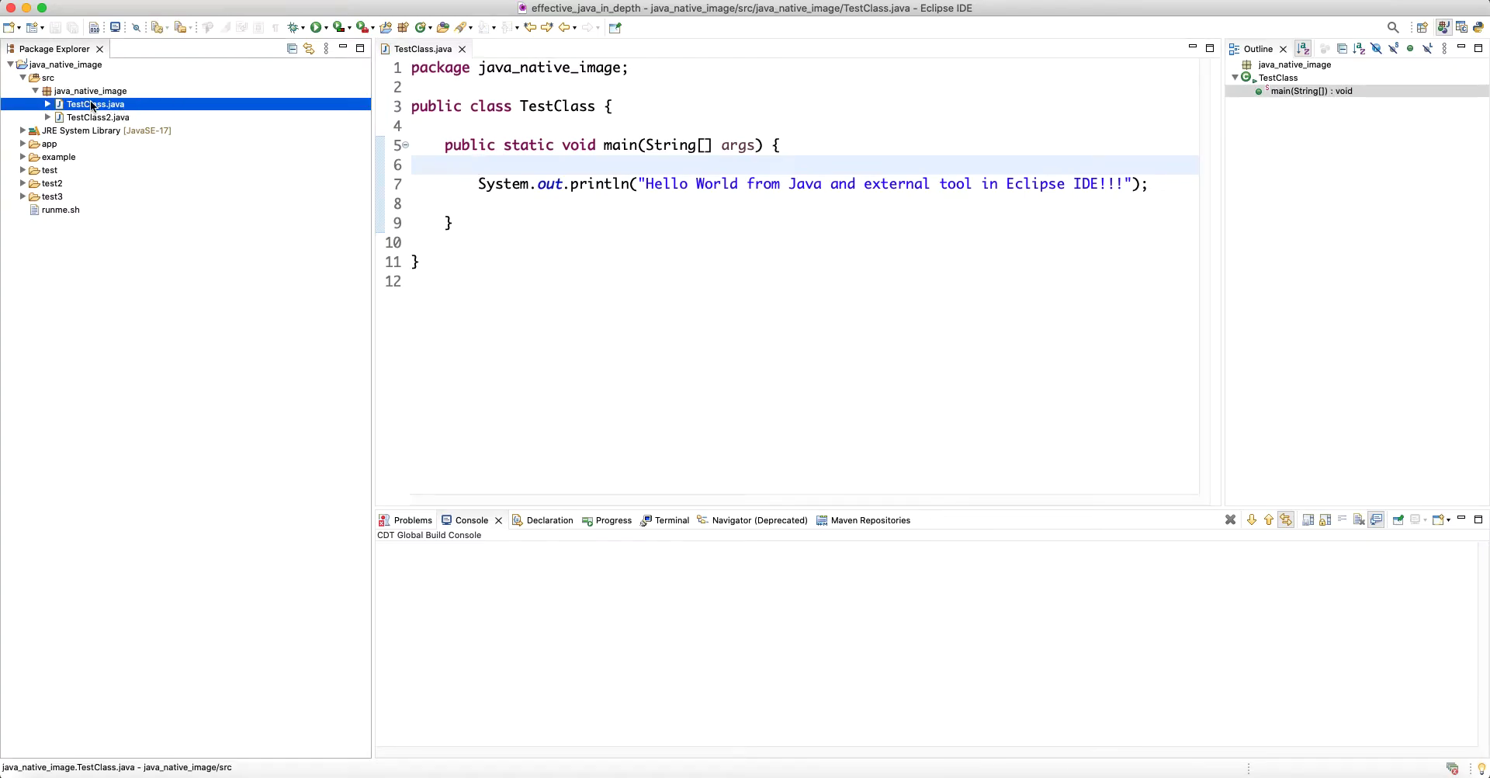
left_click(50, 78)
left_click(124, 106)
right_click(457, 148)
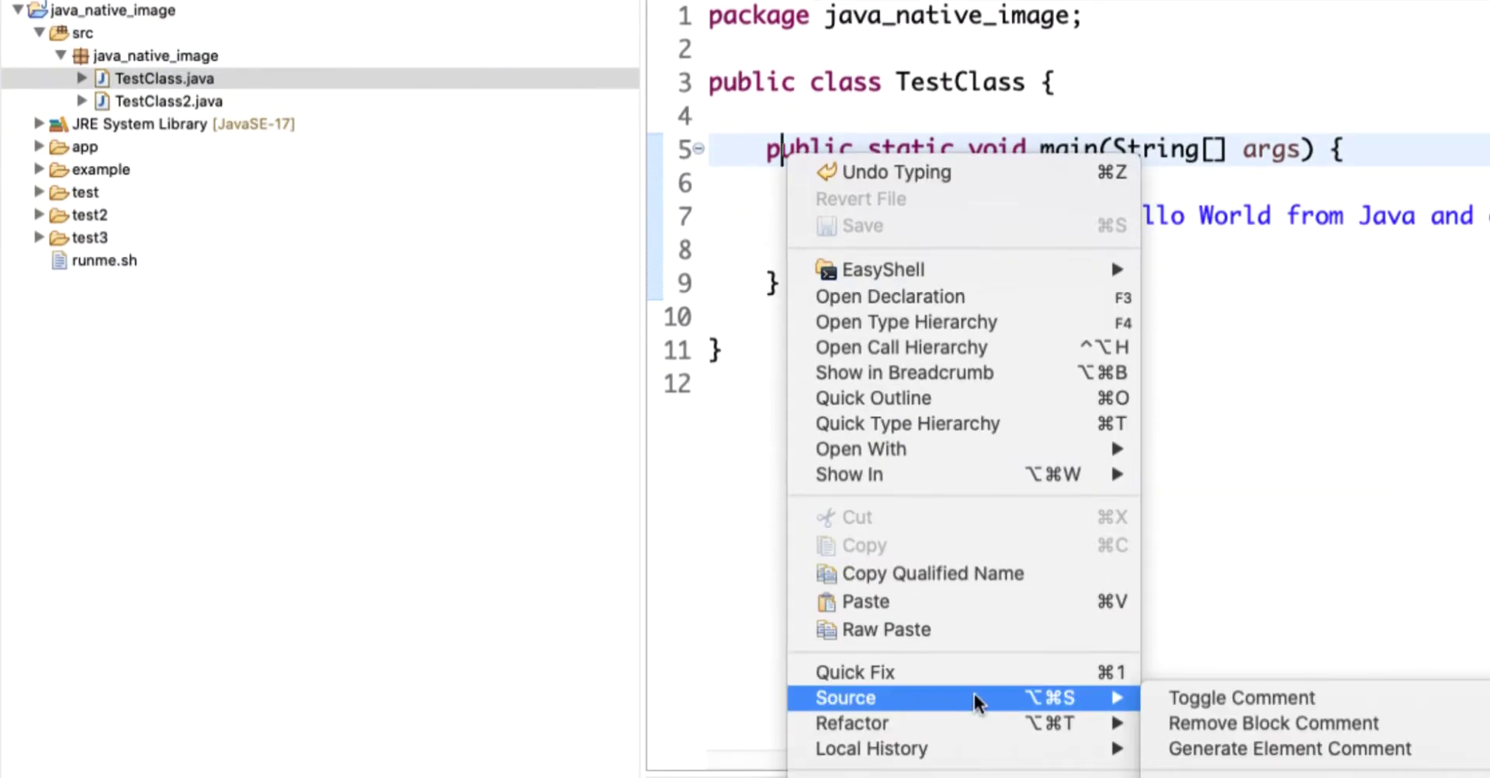
key("Escape")
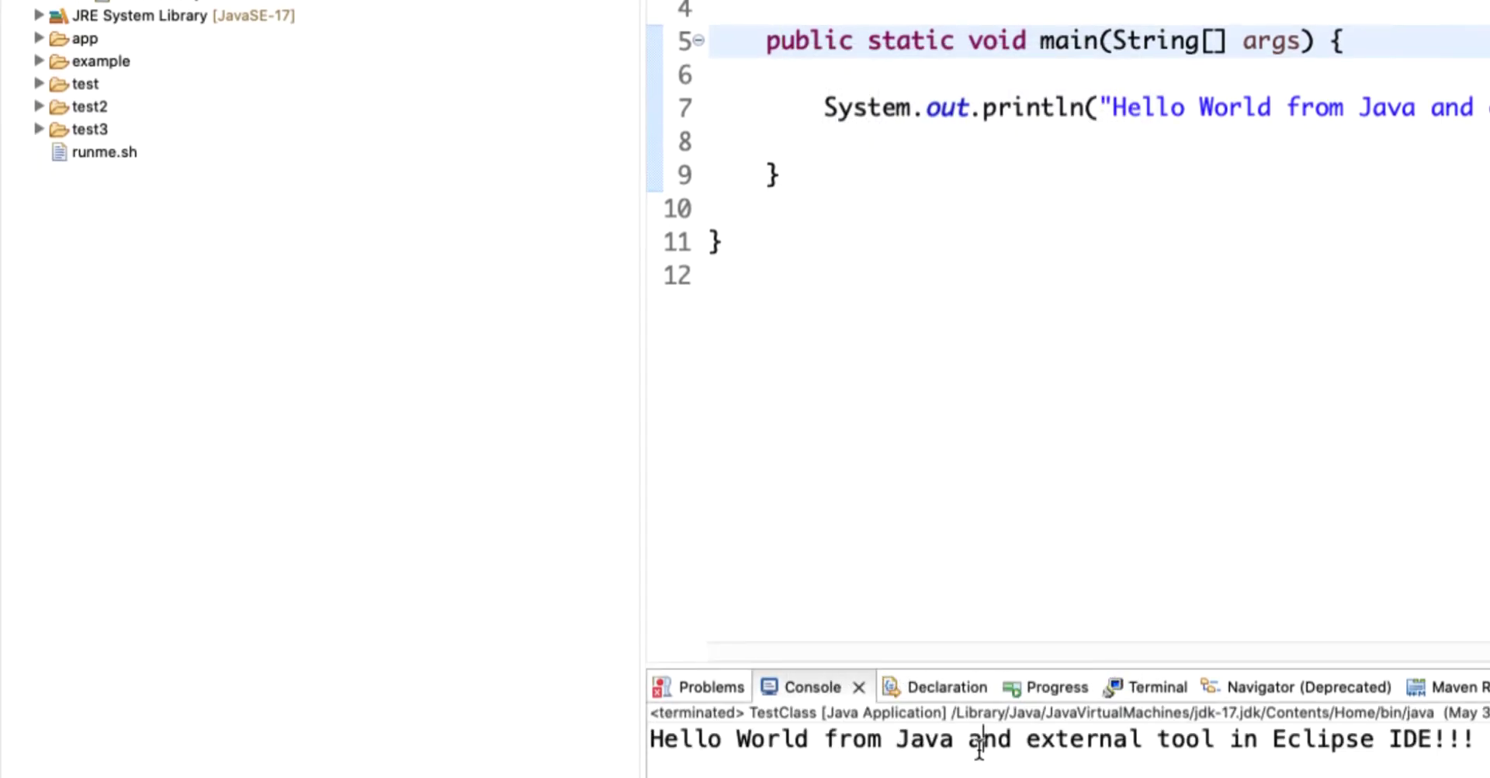
Step: Check the message printed in the console and remove all terminated launches
double_click(988, 741)
left_click(912, 112)
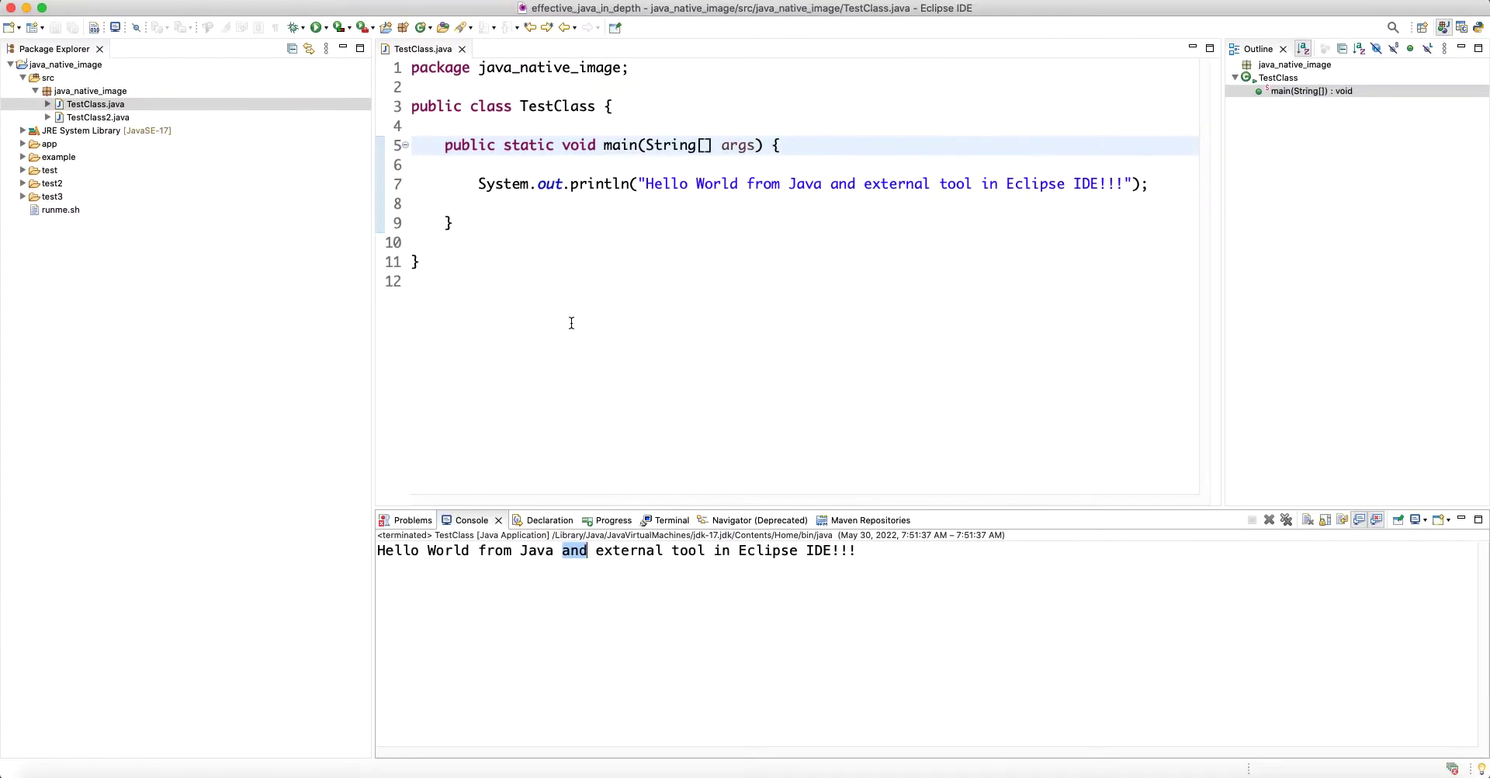
left_click(527, 206)
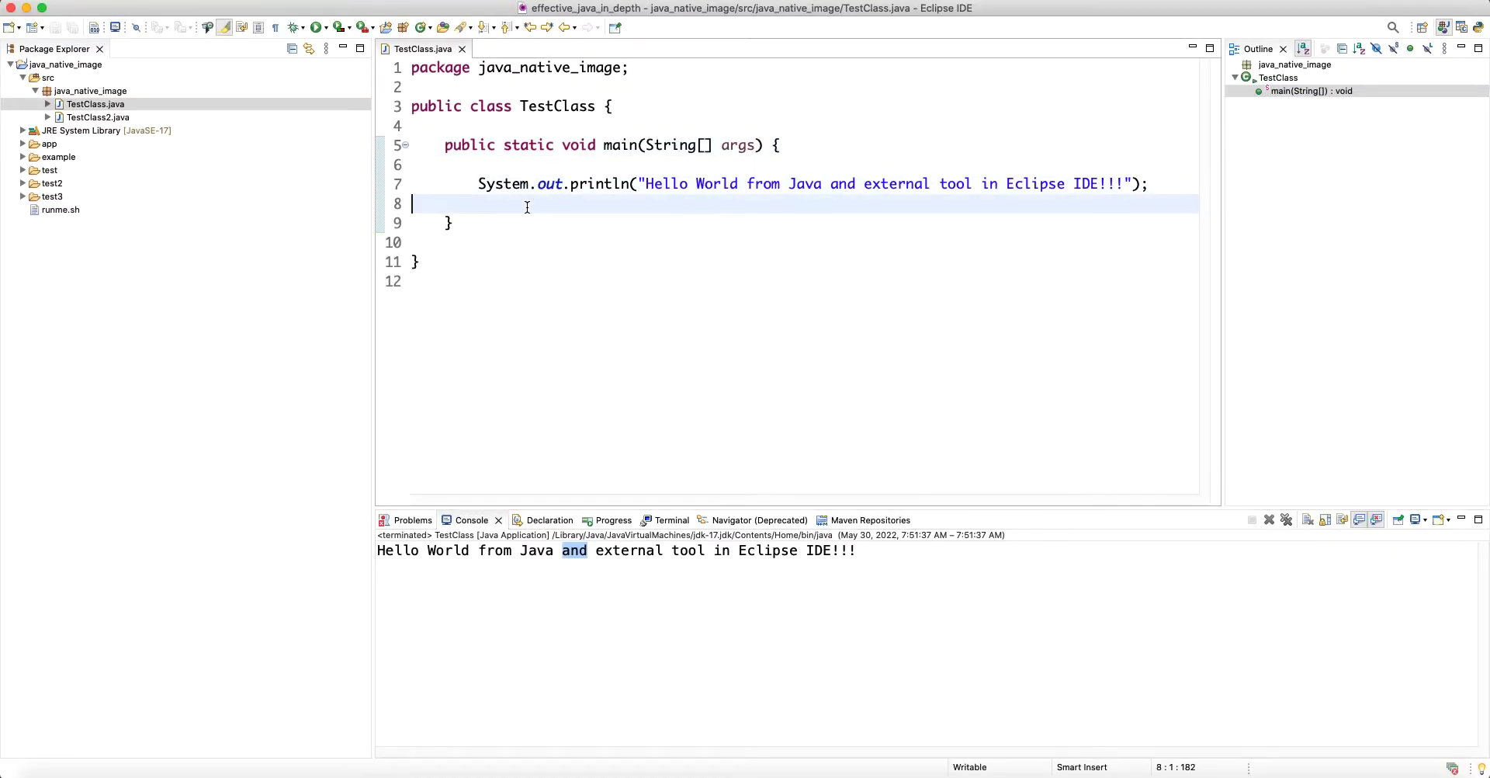
left_click_drag(876, 556, 352, 528)
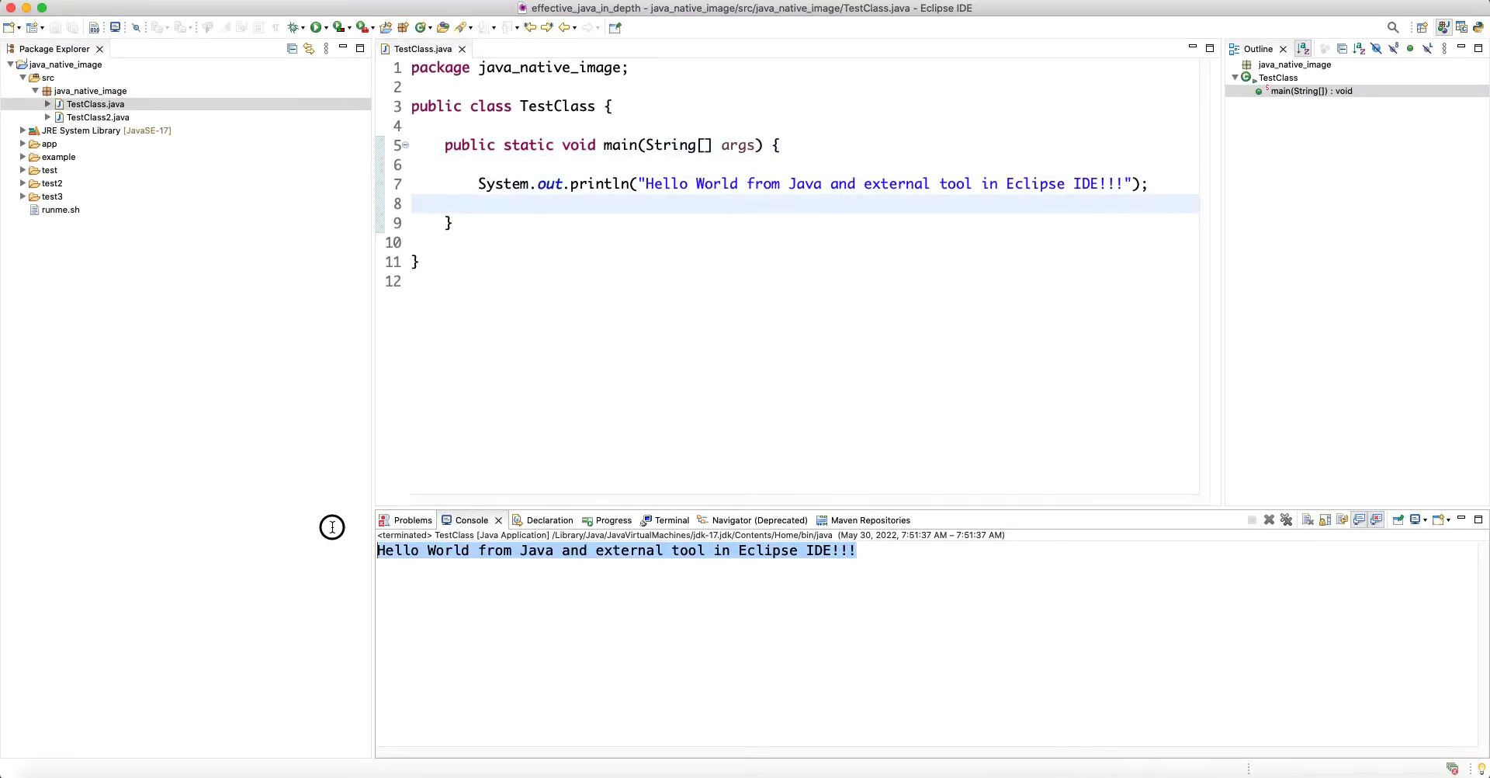
left_click(722, 270)
left_click(1287, 526)
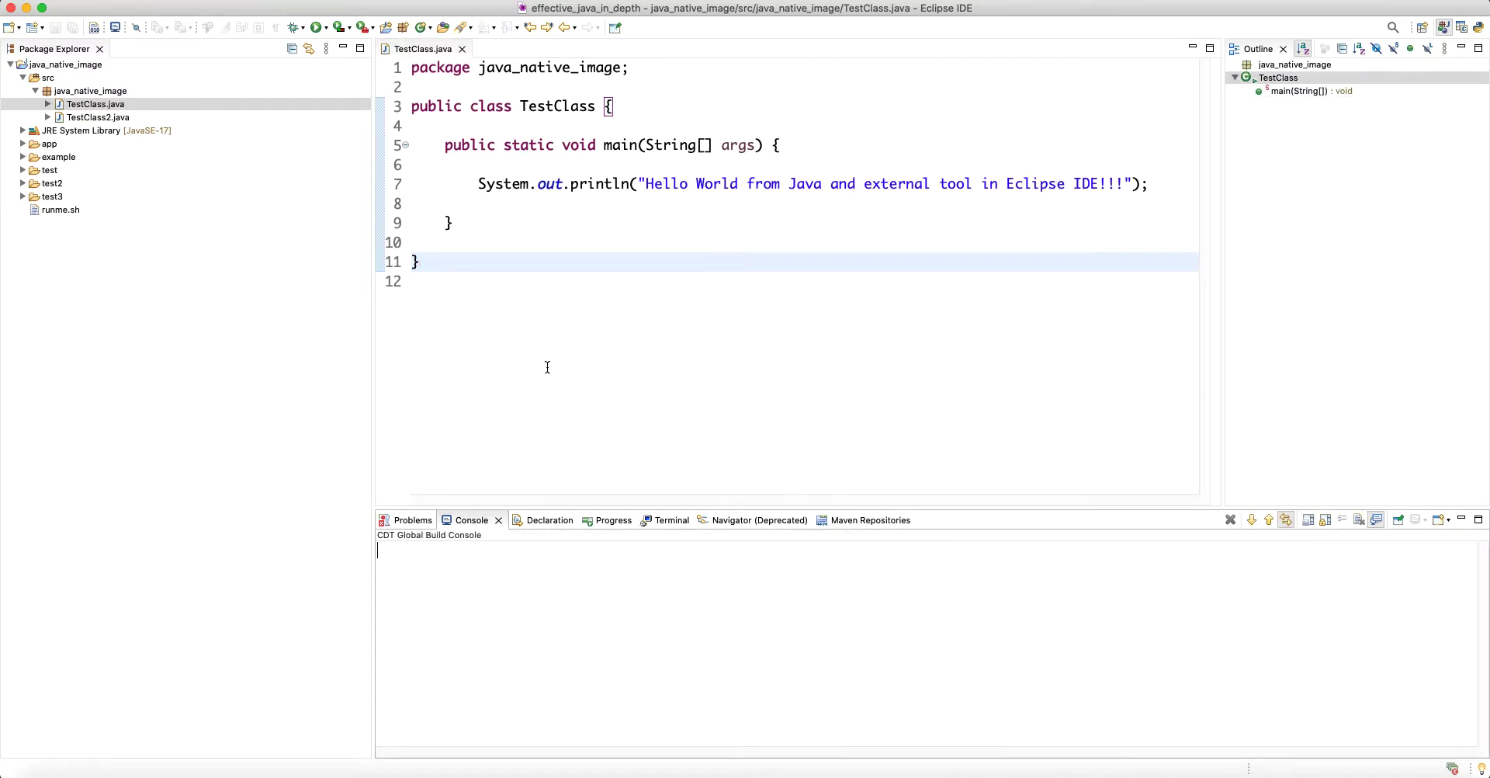
Step: Open TestClass2.java from the java_native_image package
left_click(114, 92)
left_click(116, 105)
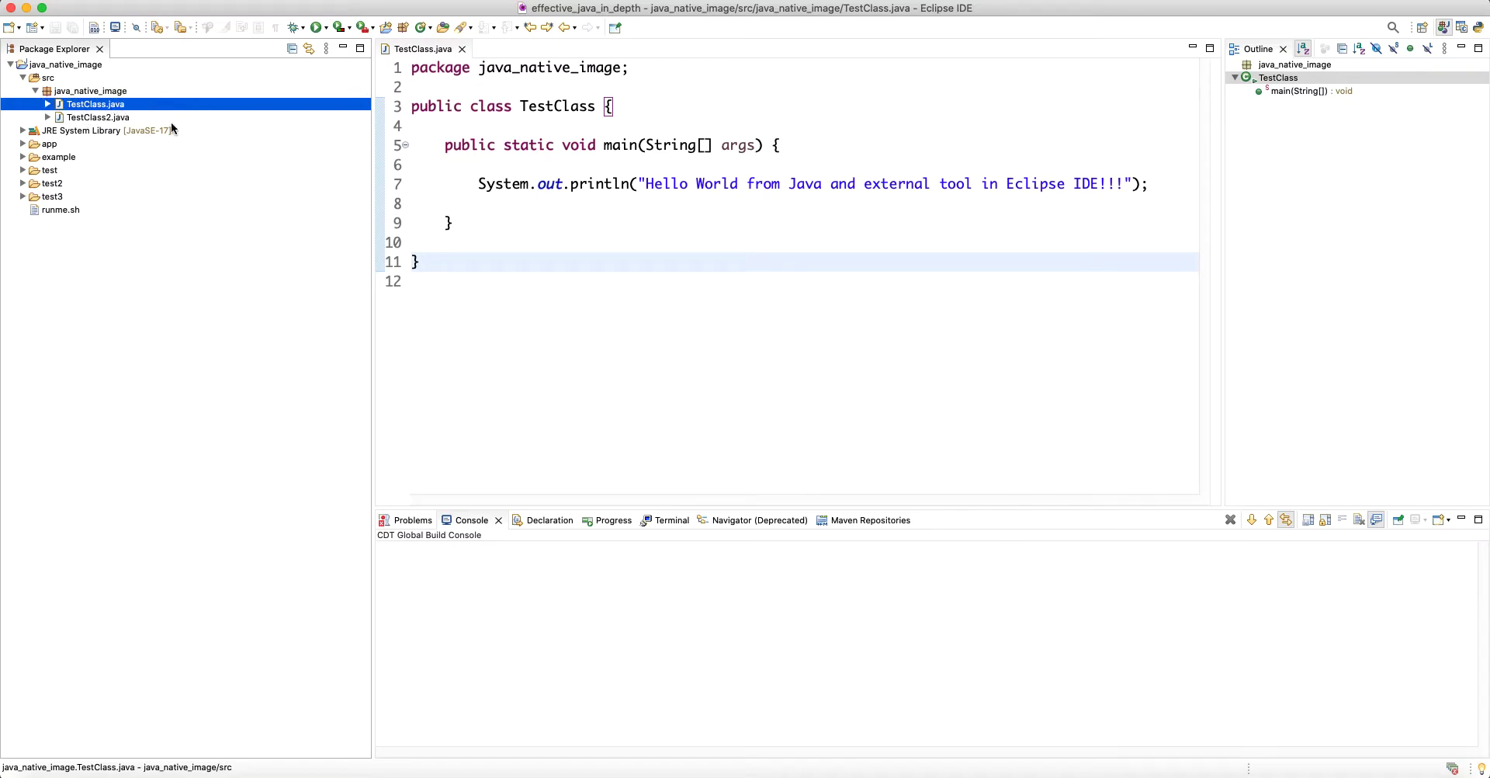
left_click(582, 165)
left_click(549, 260)
double_click(108, 117)
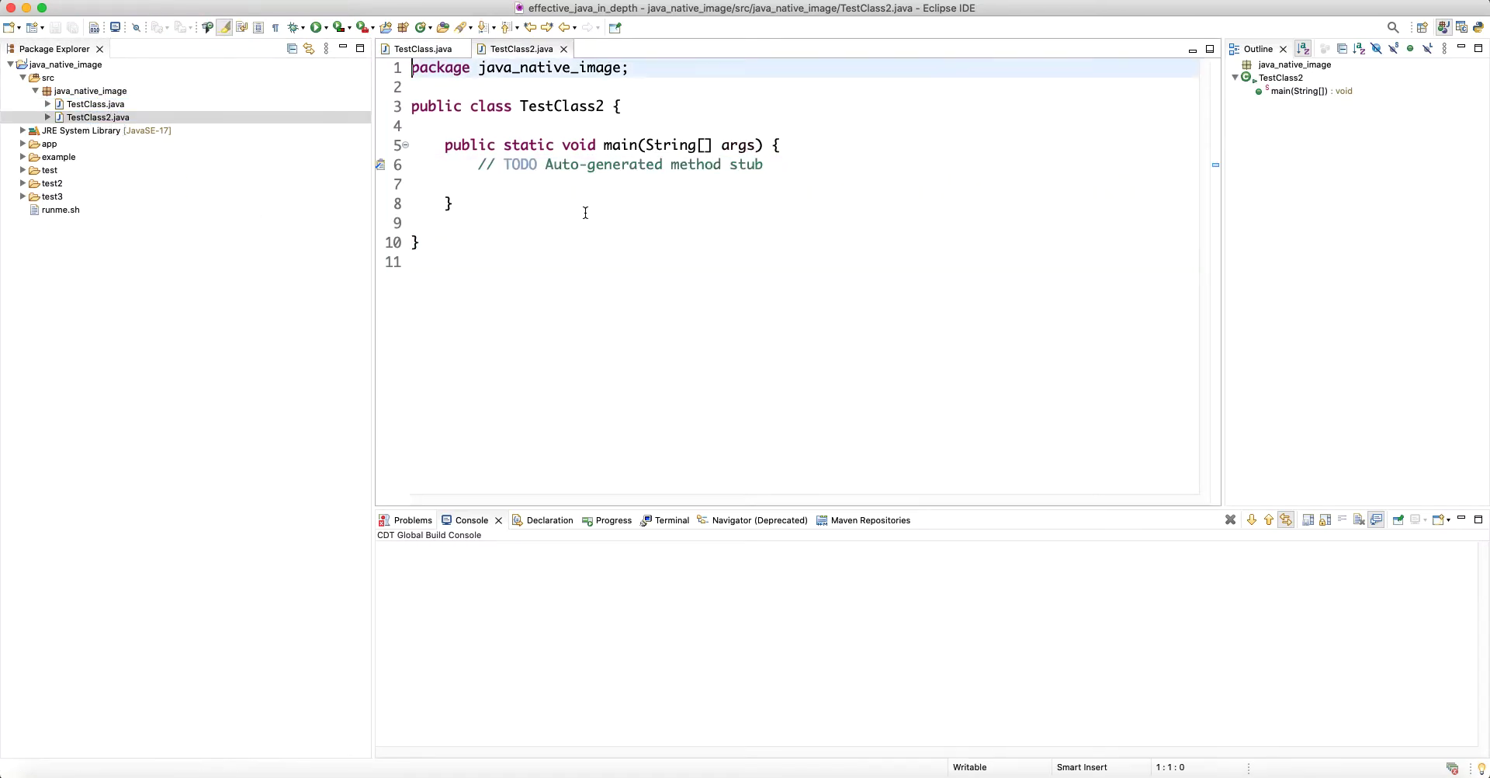
Step: Replace the TODO comment in TestClass2's main method with a blank line and a System.out.println("") statement
left_click_drag(754, 173, 477, 165)
key("Return")
type("sysout")
key("ctrl+space")
key("Return")
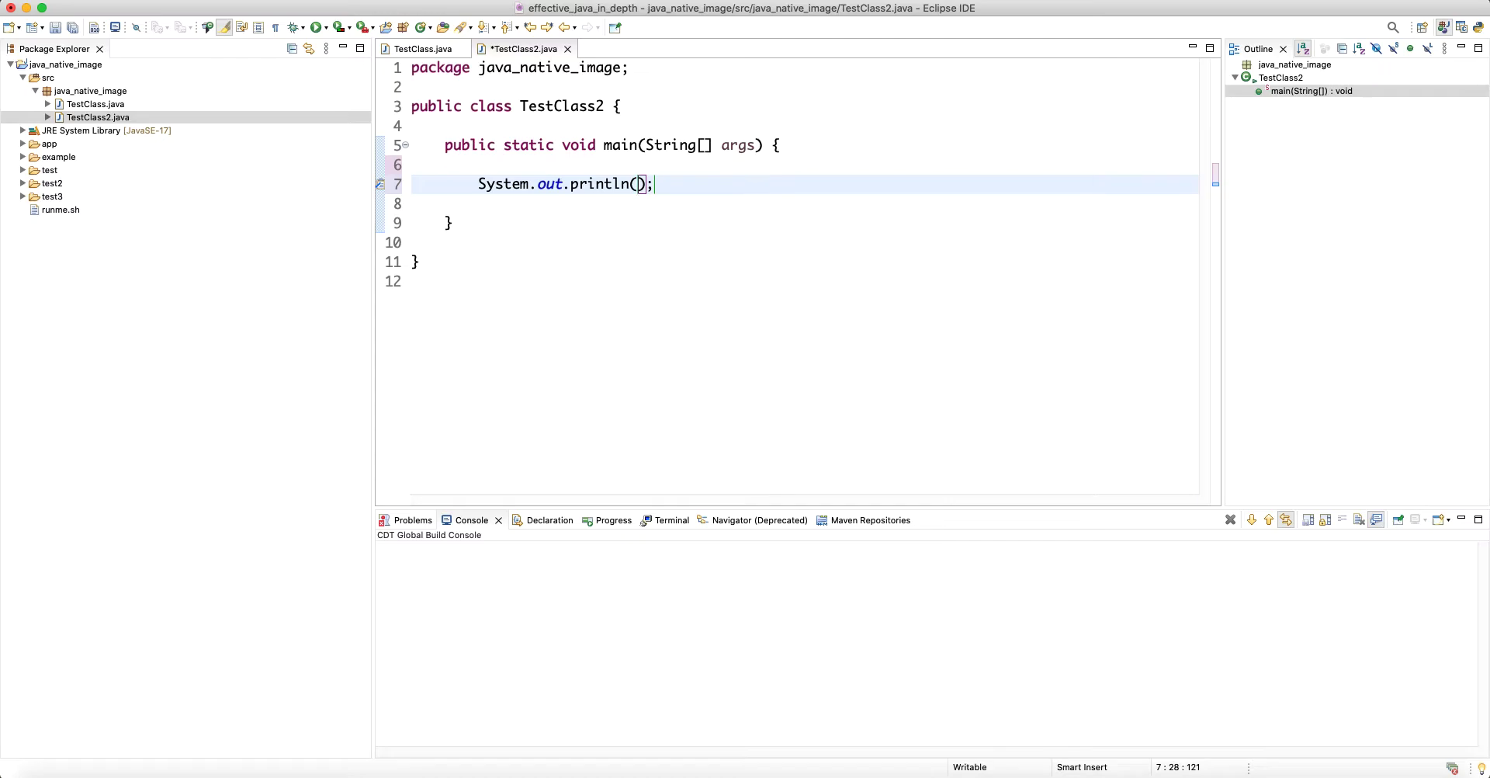
type("\"")
left_click(513, 139)
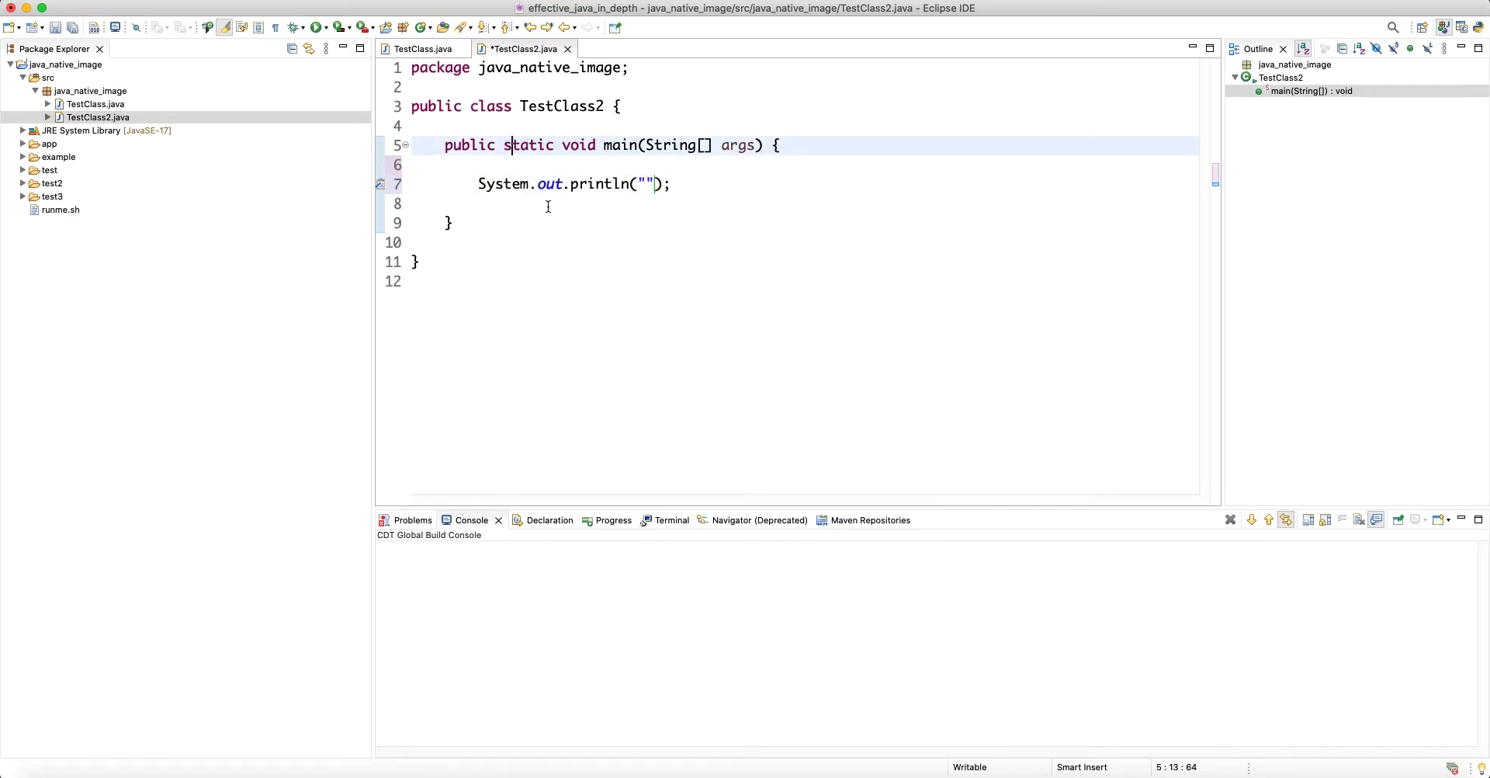
left_click(373, 29)
left_click(542, 184)
left_click(544, 184)
left_click(123, 120)
left_click(81, 106)
left_click(101, 120)
left_click(46, 117)
left_click(47, 117)
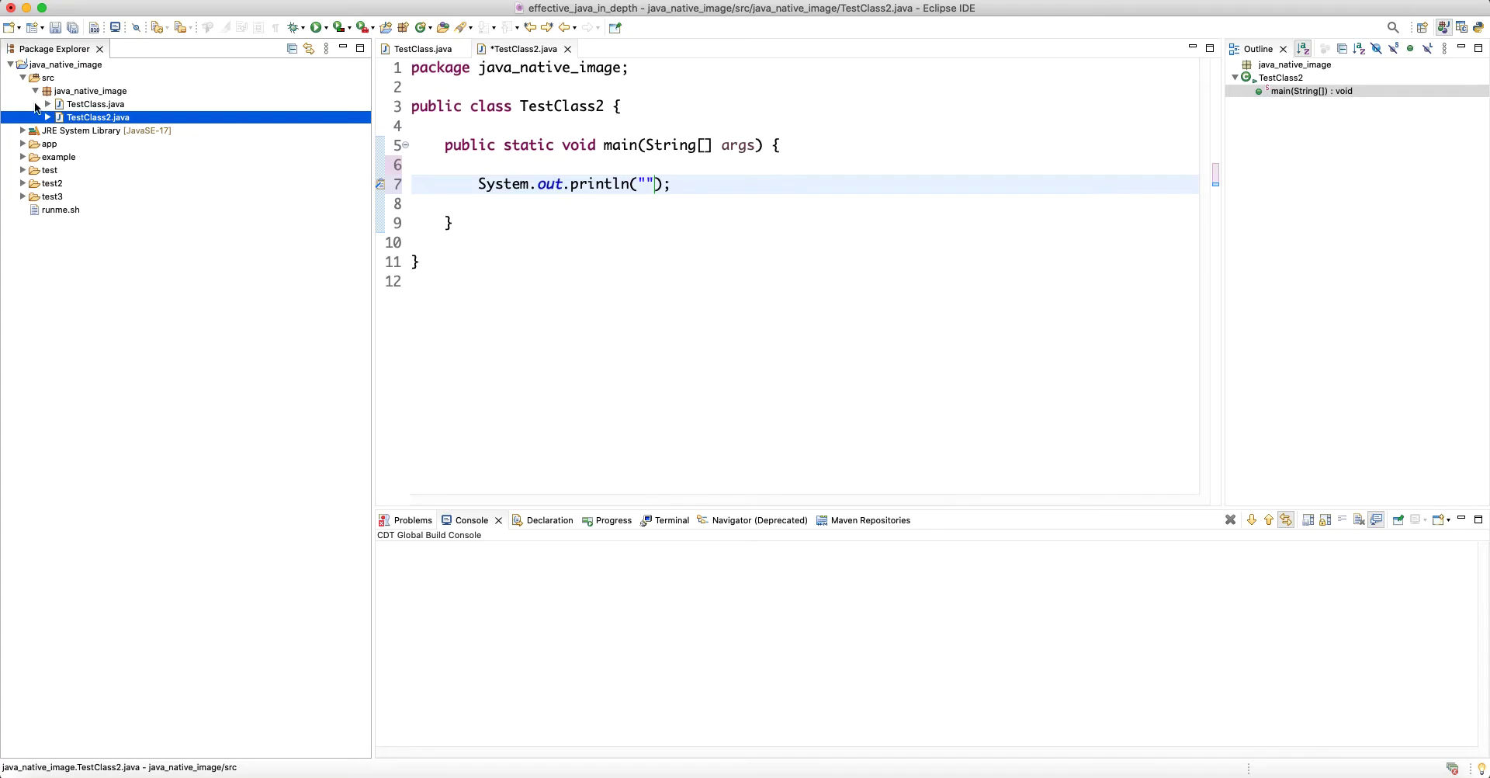
left_click(84, 109)
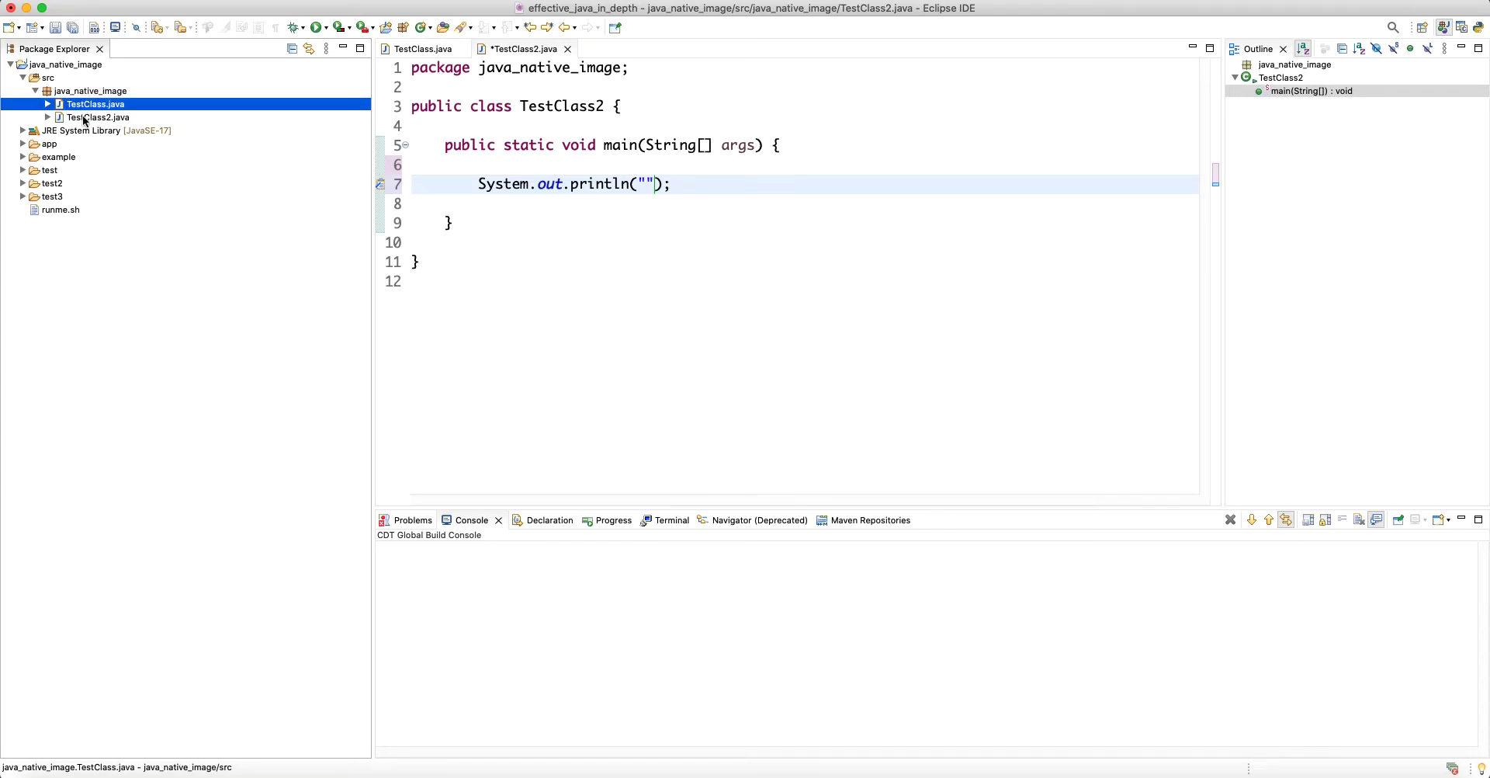
Step: Review the main method in TestClass.java and return to TestClass2.java
double_click(122, 109)
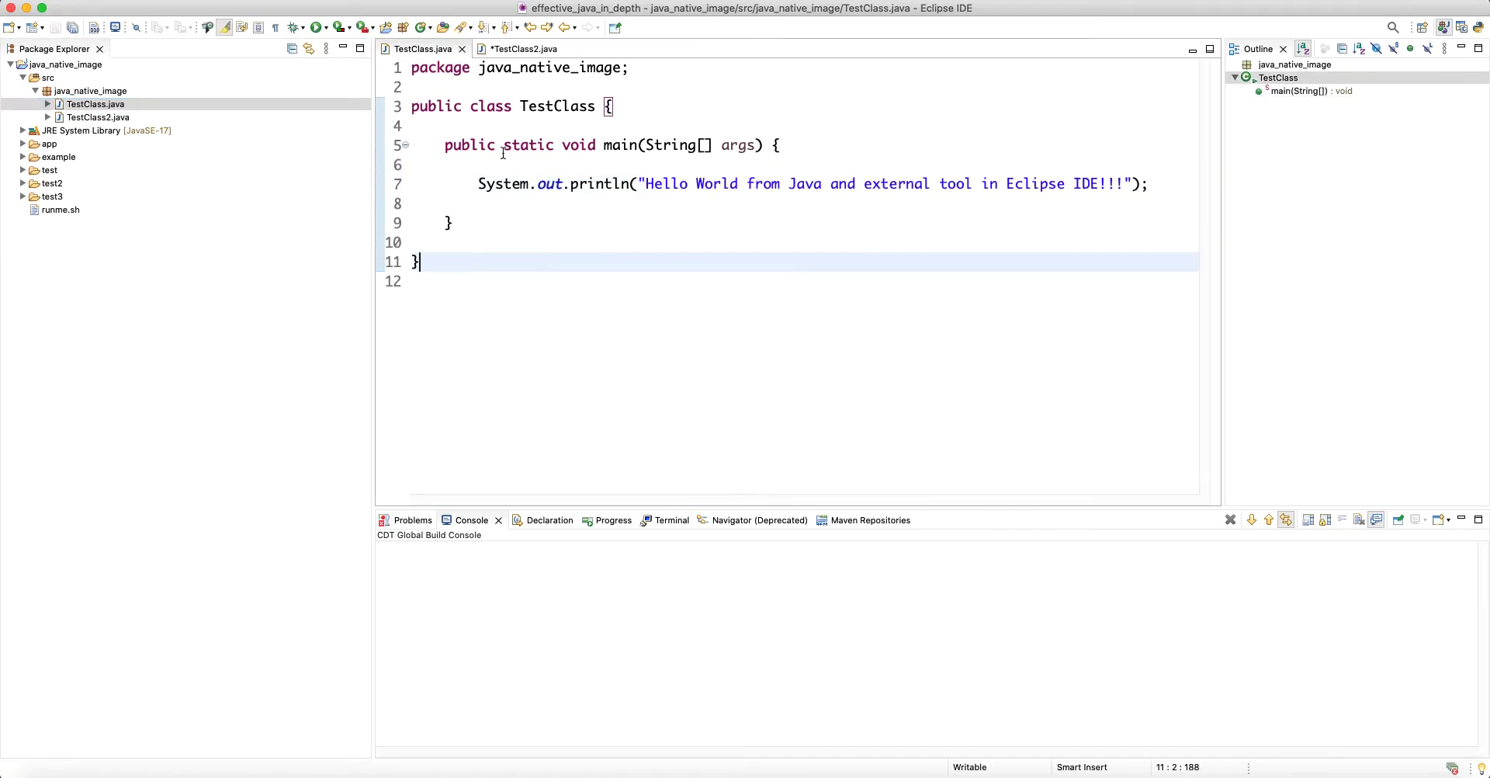
left_click(624, 164)
left_click(598, 203)
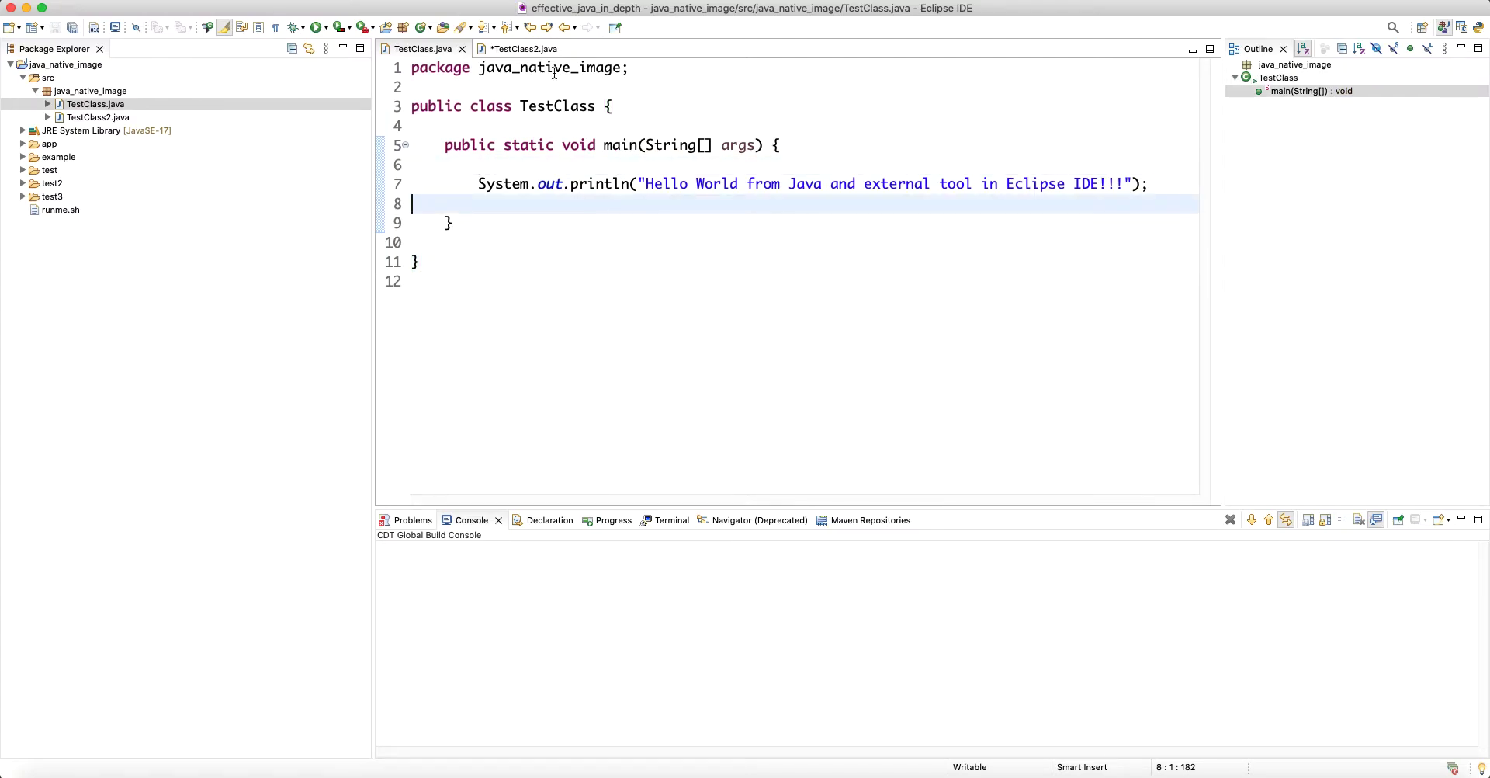
left_click(523, 48)
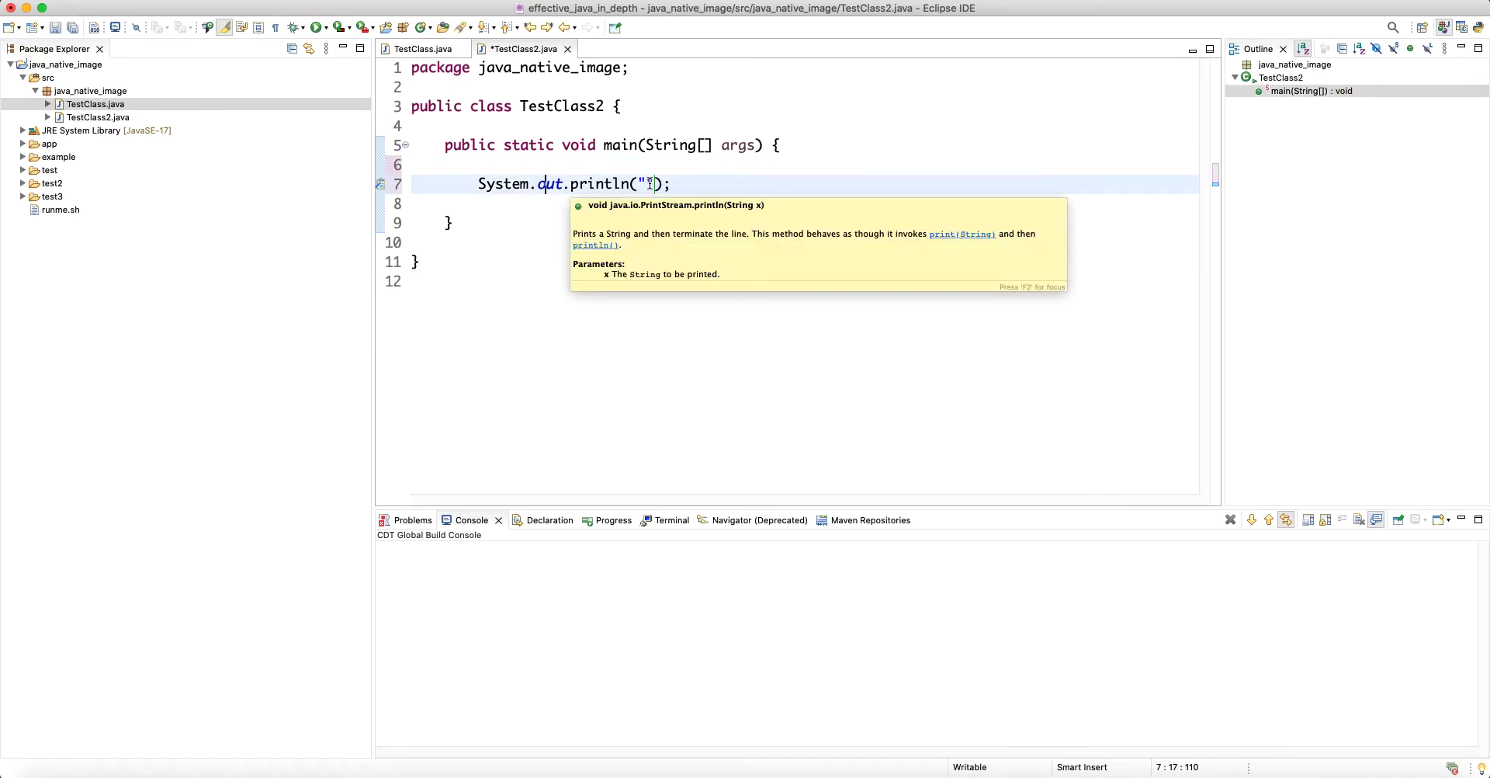
left_click(648, 184)
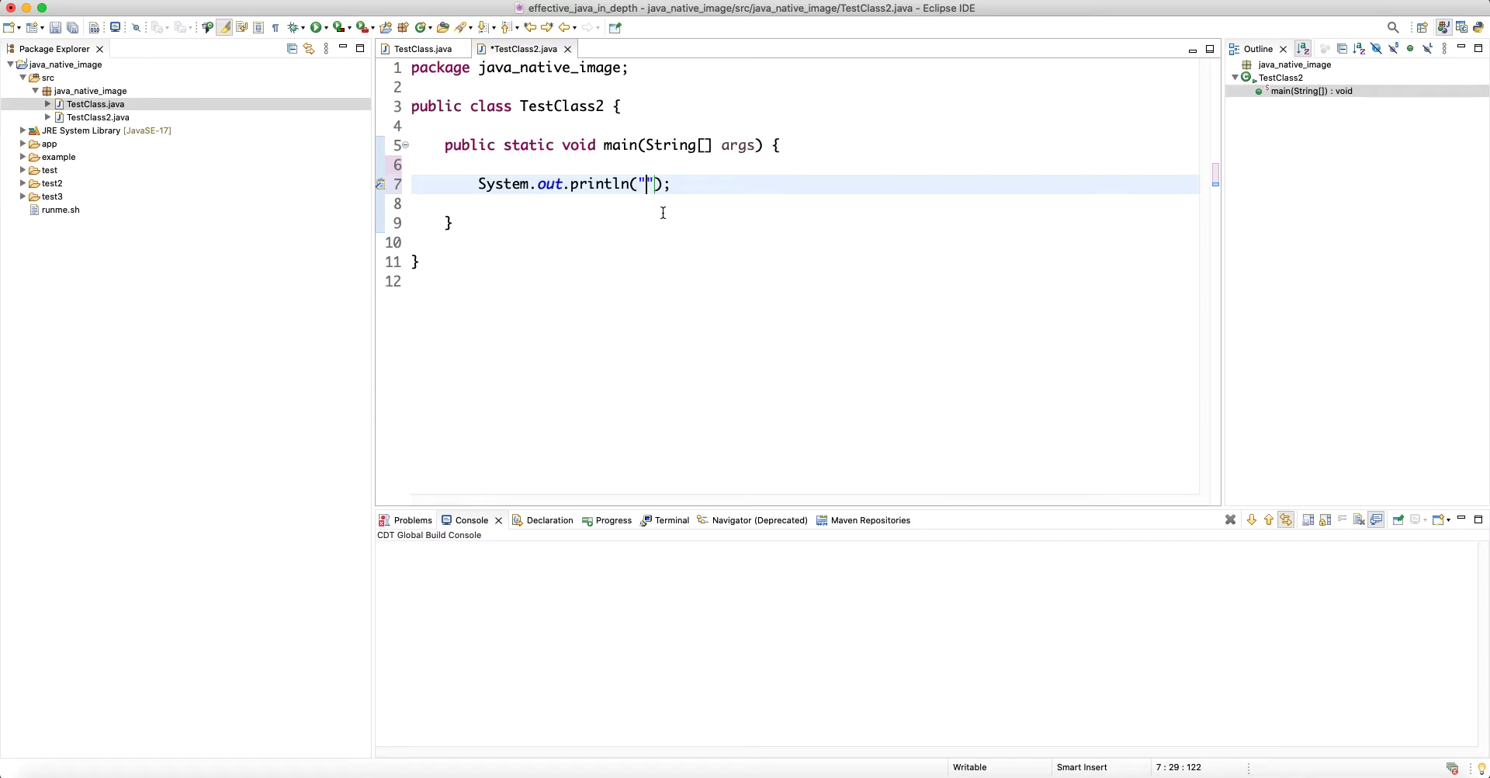
left_click(78, 118)
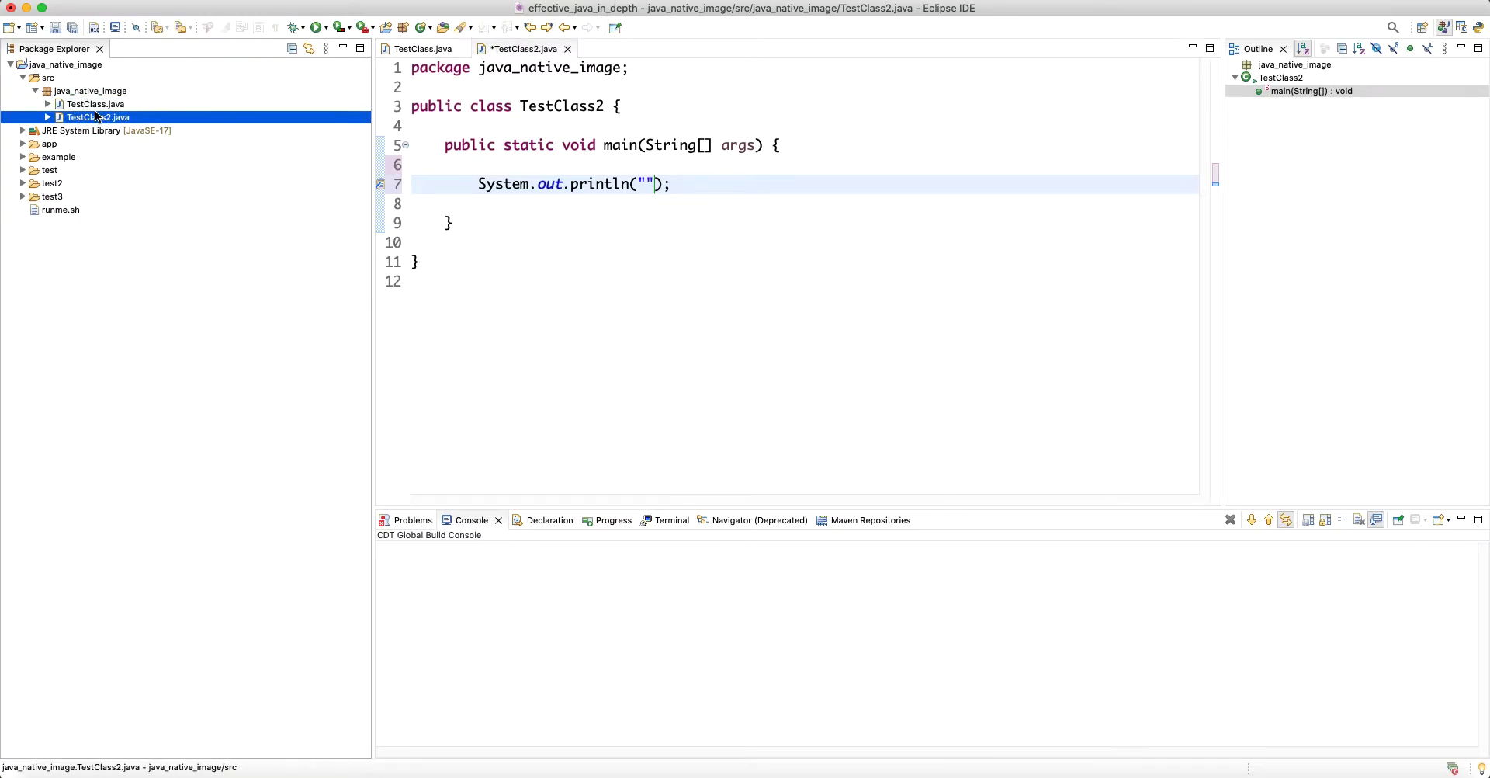
left_click(93, 105)
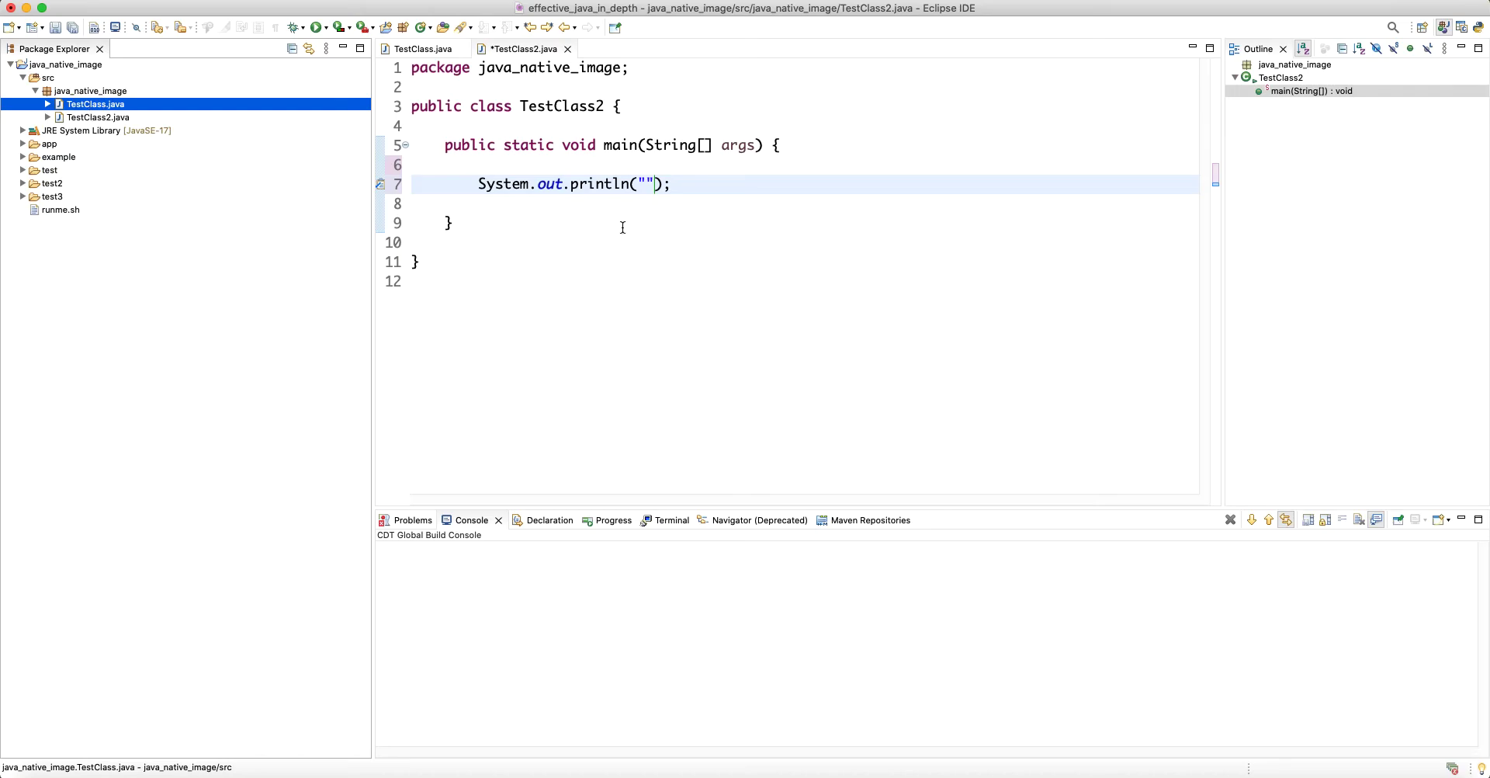
left_click(653, 183)
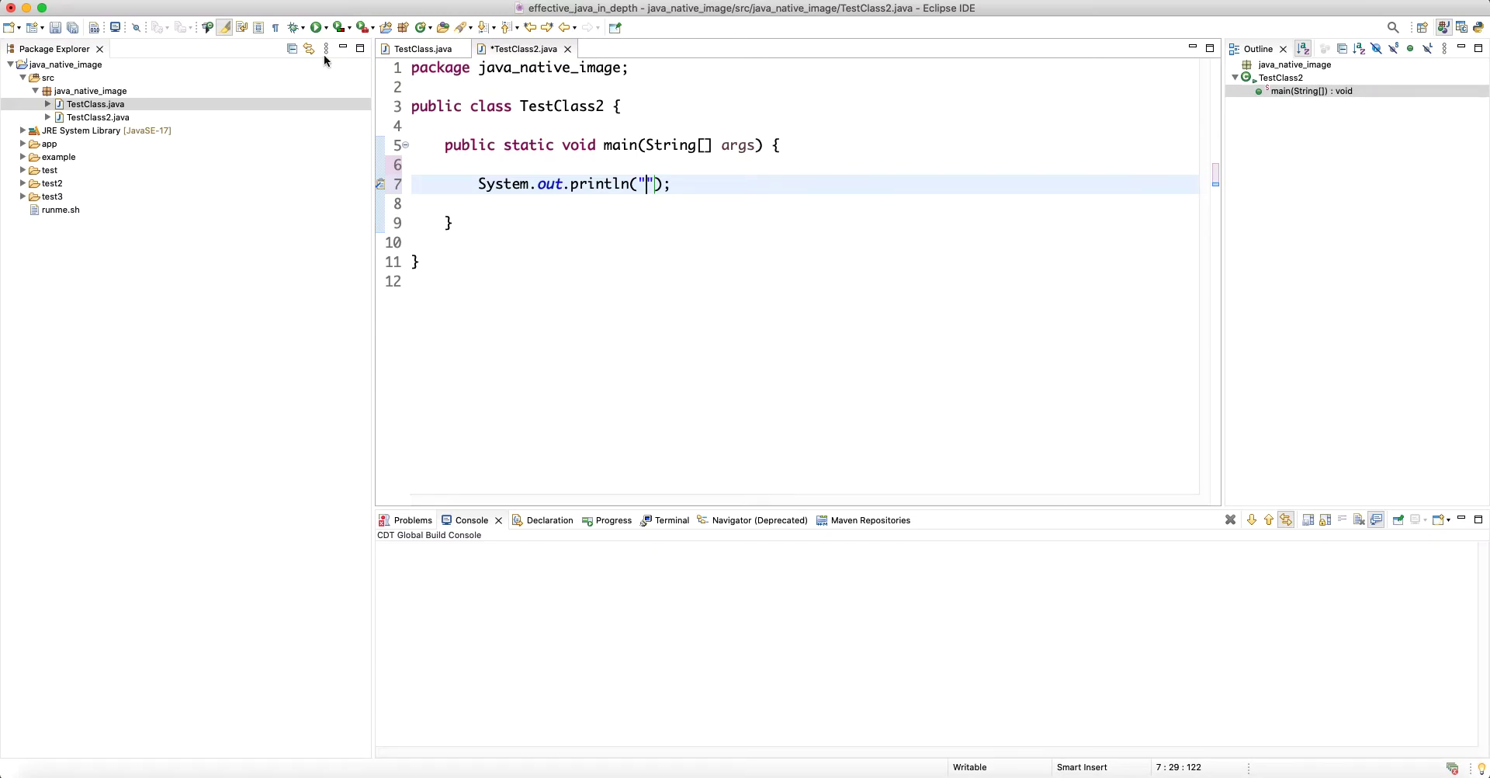
left_click(108, 117)
left_click(110, 105)
left_click(115, 118)
left_click(115, 104)
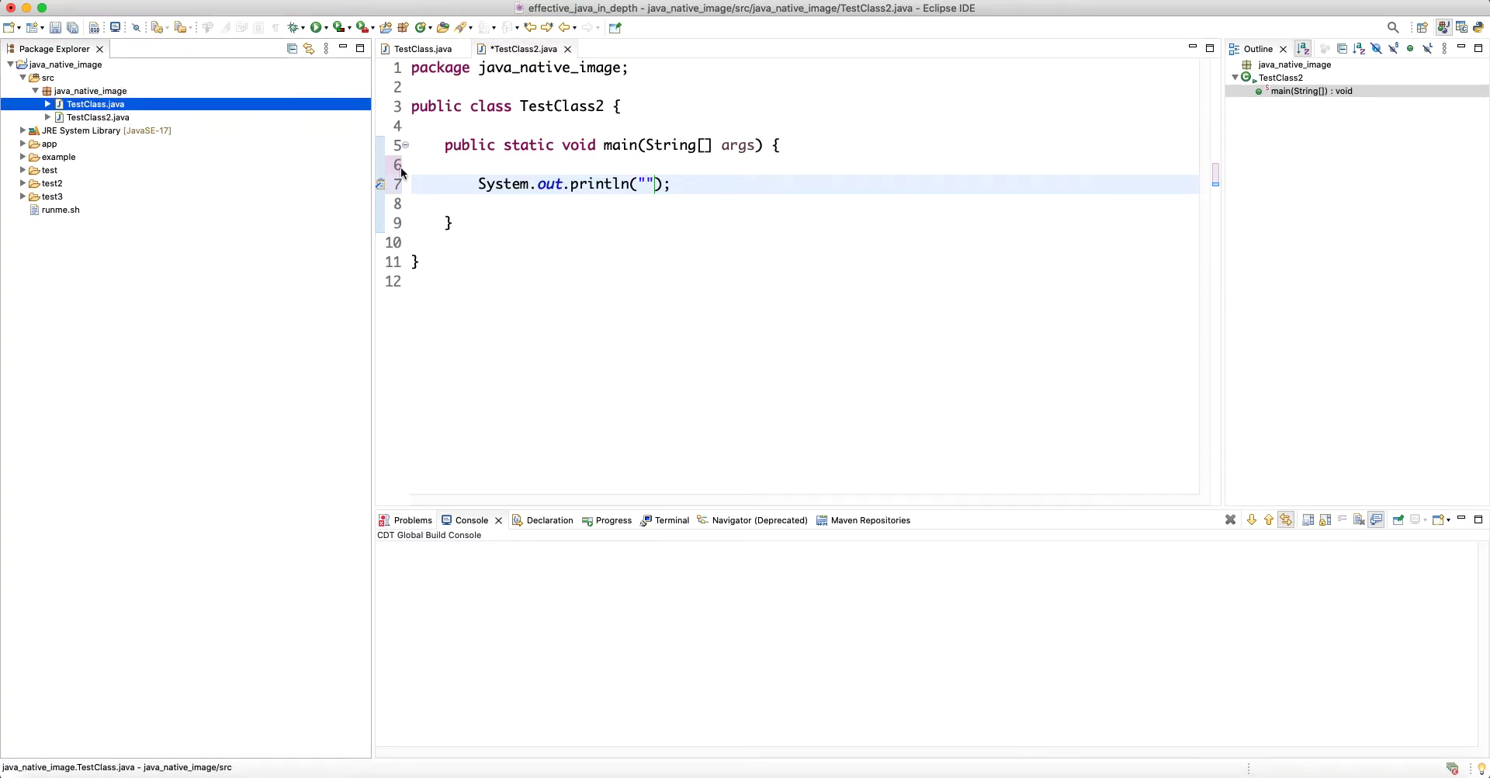
Step: Make TestClass2's println statement output "Hello from TestClass2 main method..." and save the file
left_click(644, 183)
type("Hello from the")
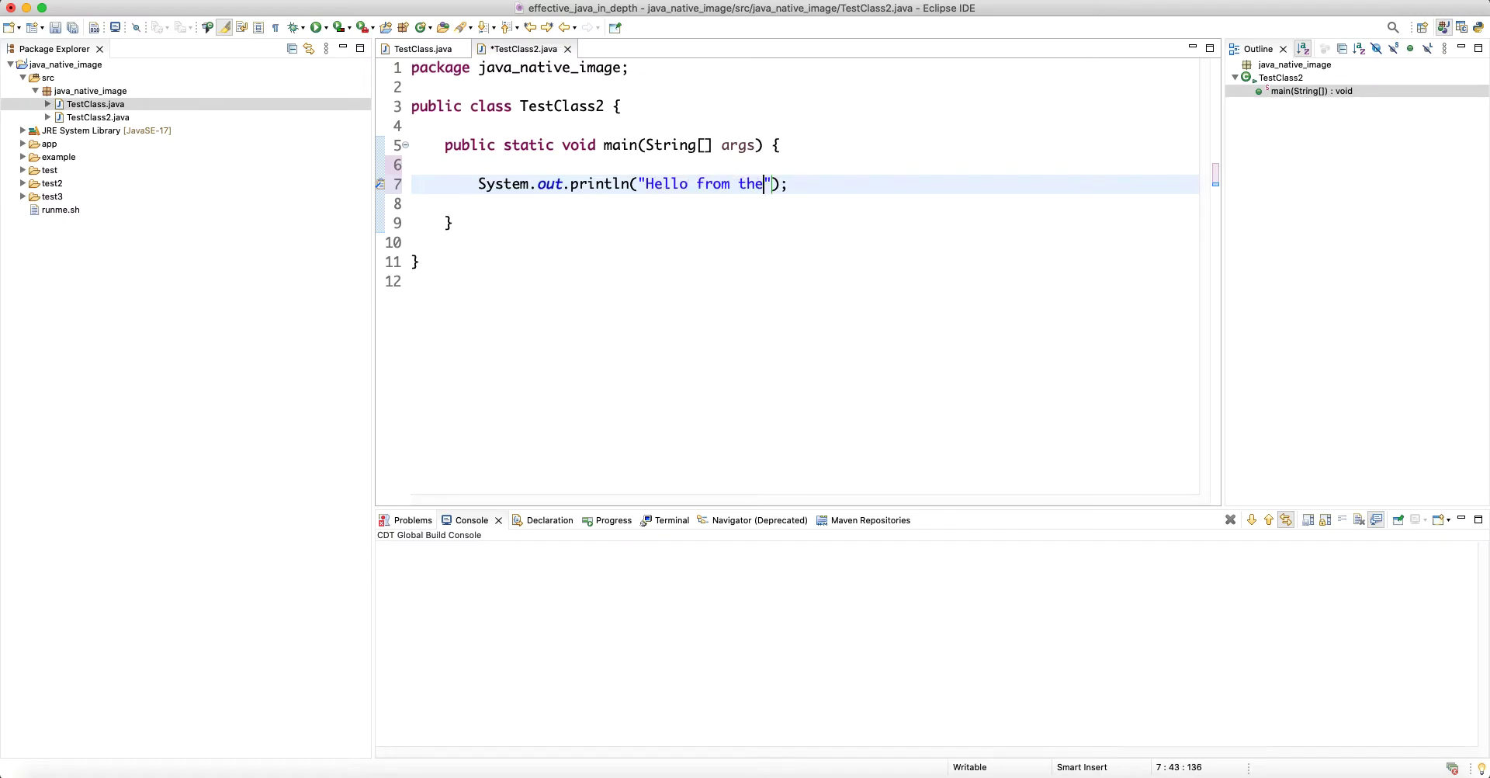
key("BackSpace")
key("BackSpace")
key("BackSpace")
key("BackSpace")
type("Tht")
key("BackSpace")
key("BackSpace")
type("estClass2 ")
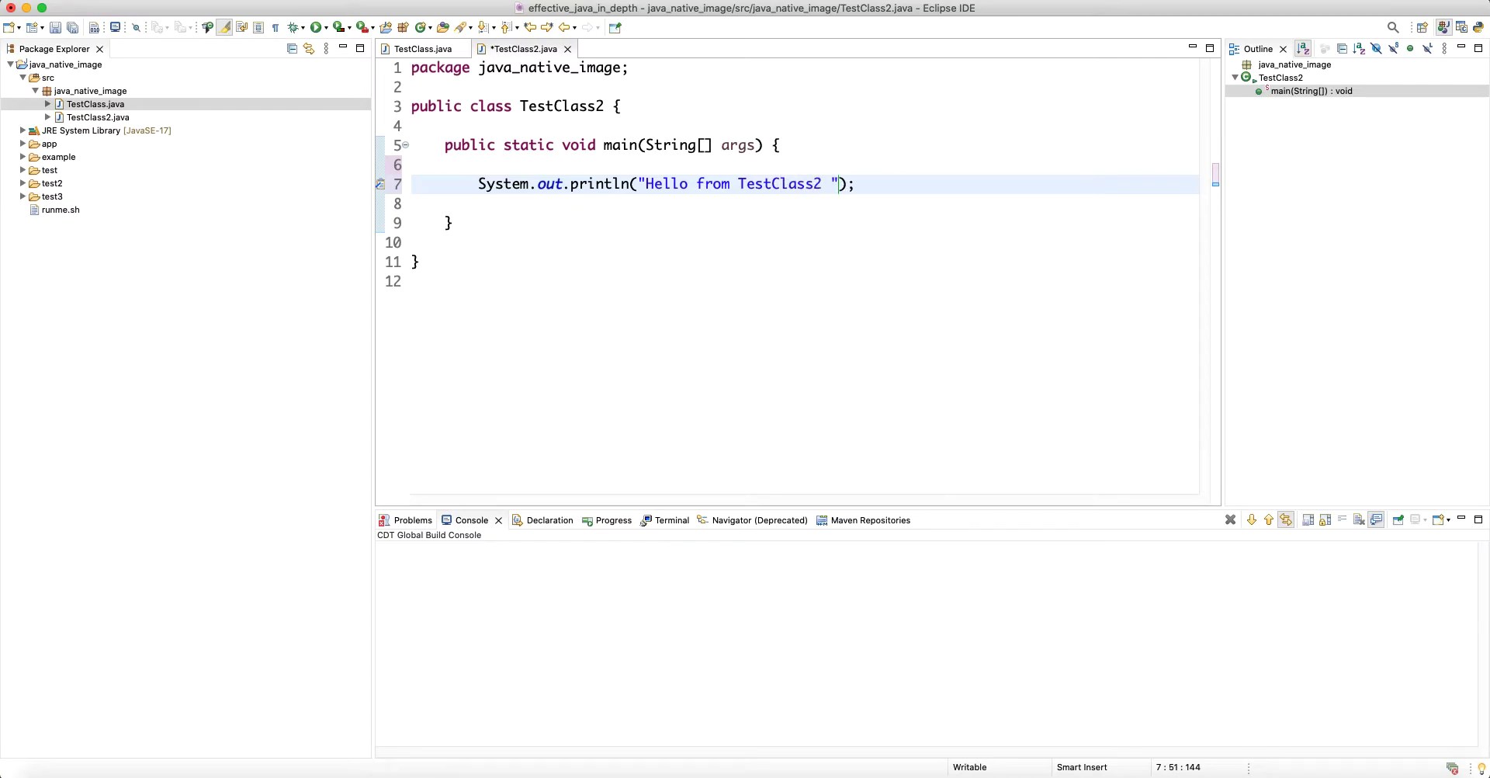
type("main method...")
key("ctrl+s")
key("Right")
Step: Create a folder named native directly under the java_native_image project
left_click(97, 104)
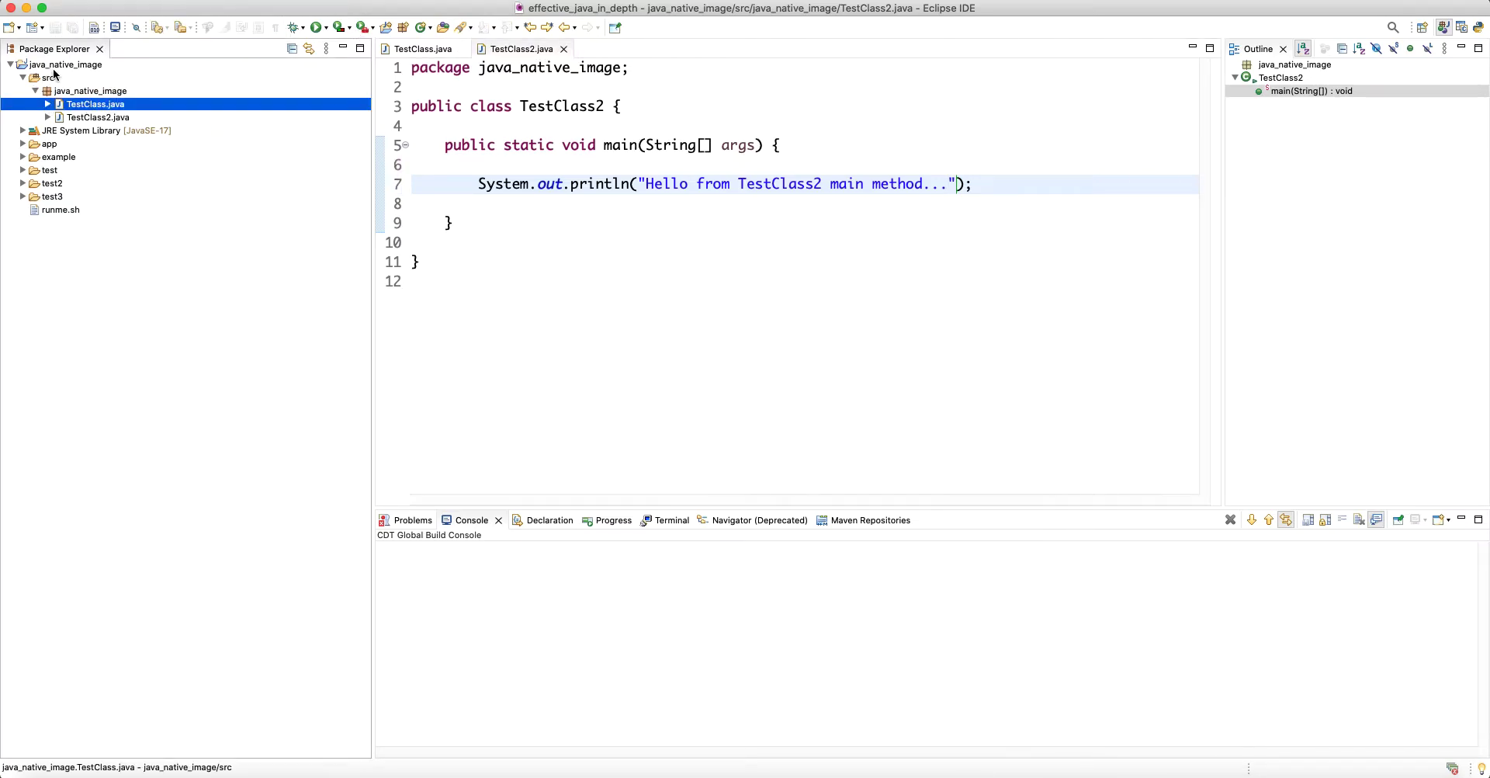
right_click(107, 65)
mouse_move(272, 74)
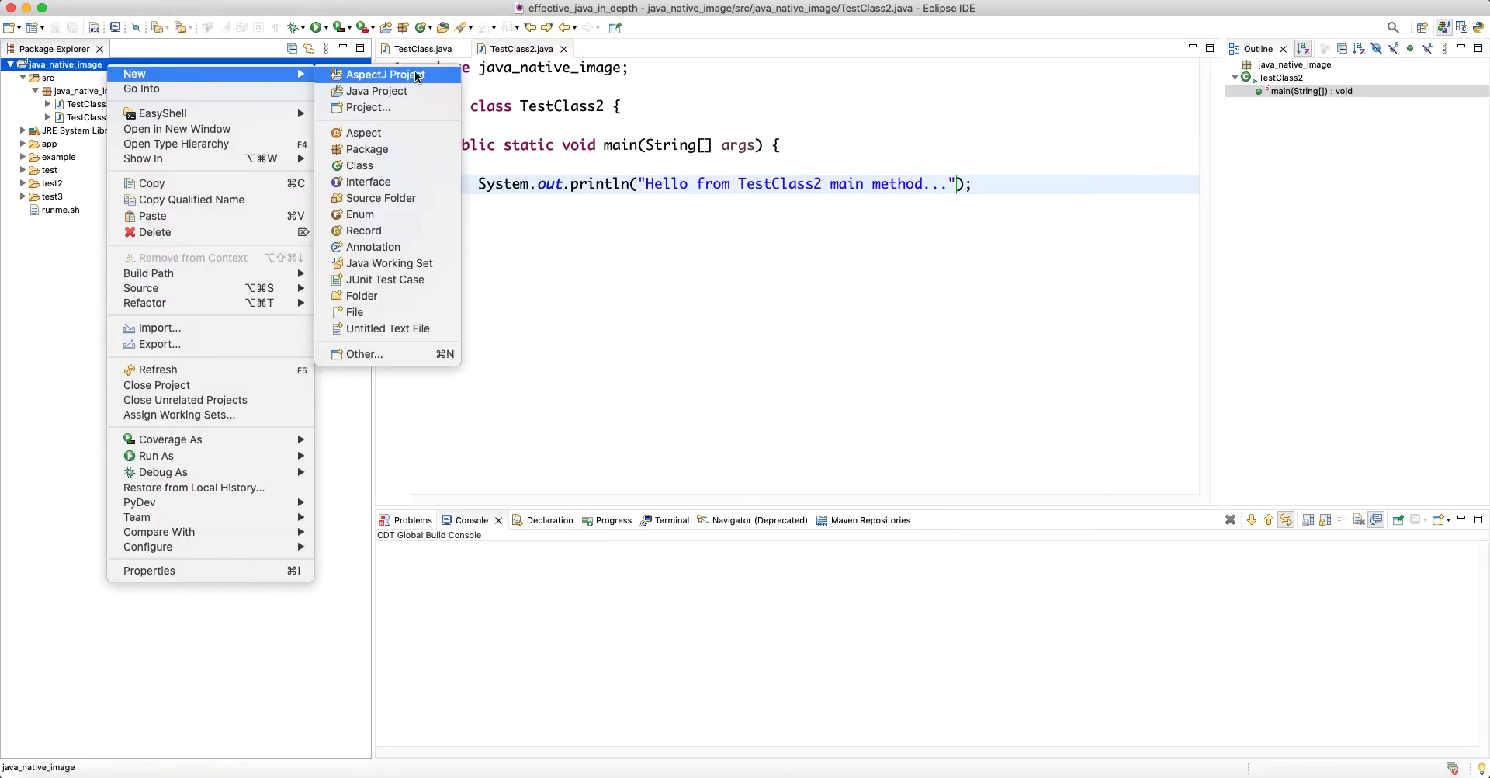
left_click(412, 298)
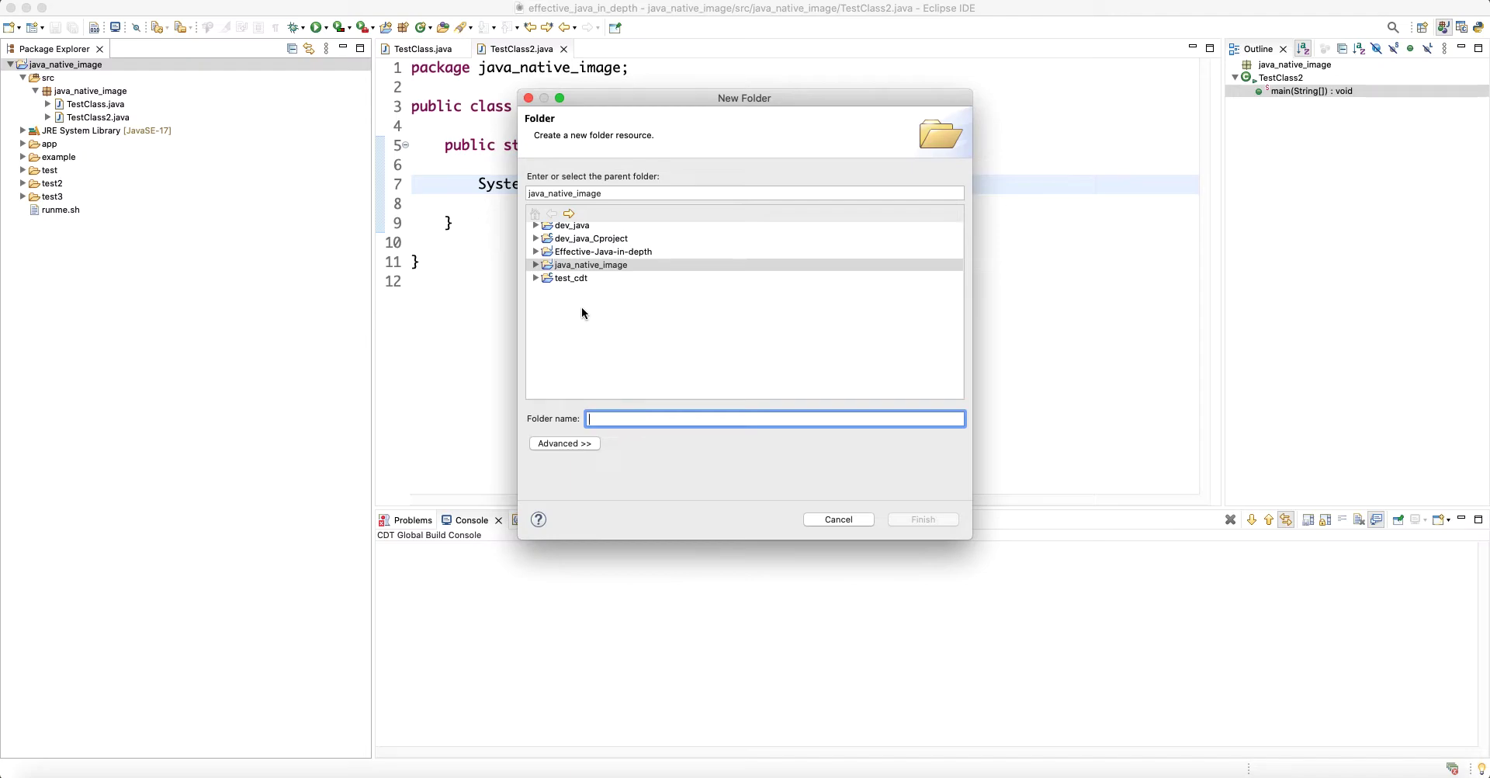
type("native")
key("Return")
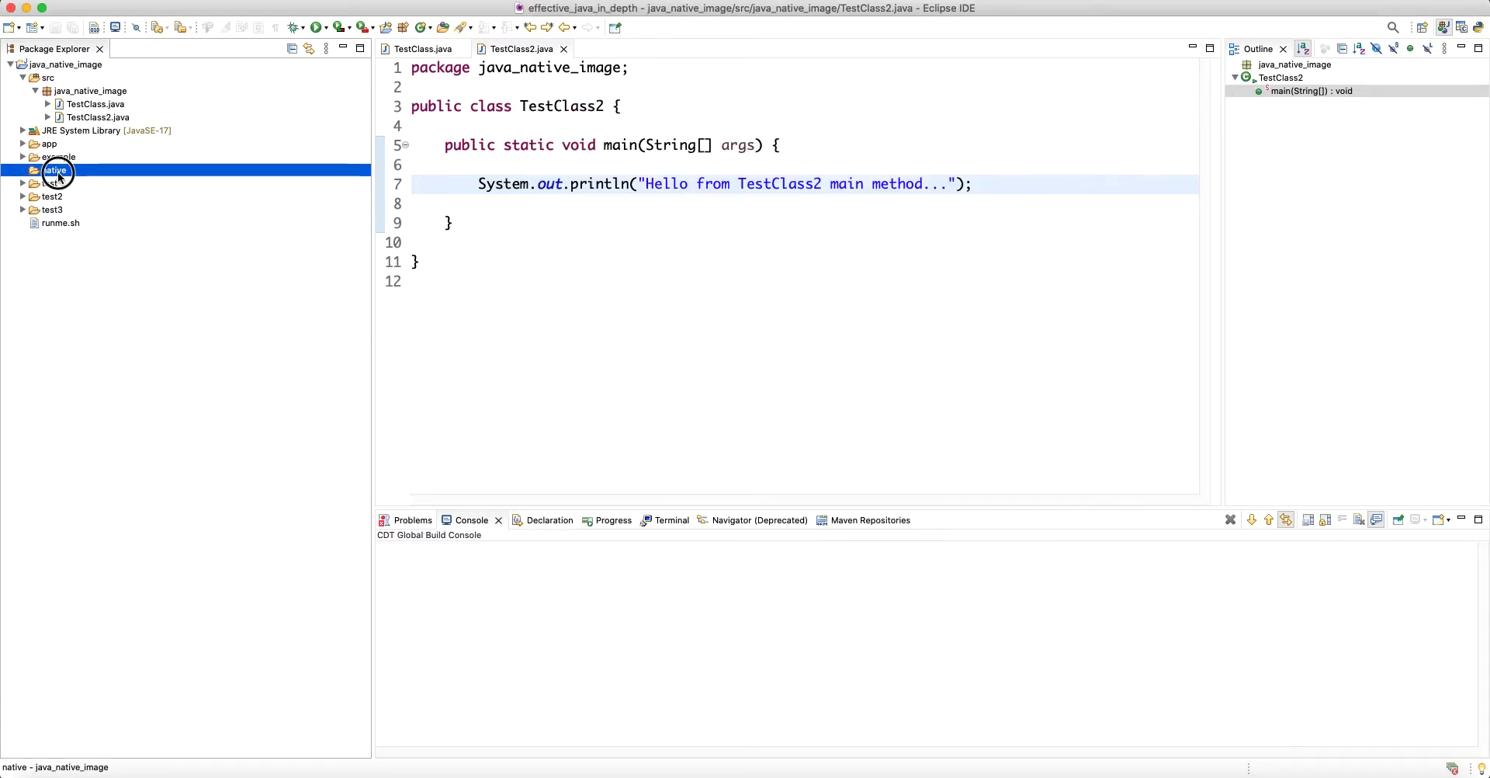
Step: Close the TestClass2.java editor and select TestClass.java in the project tree with its source open
double_click(95, 104)
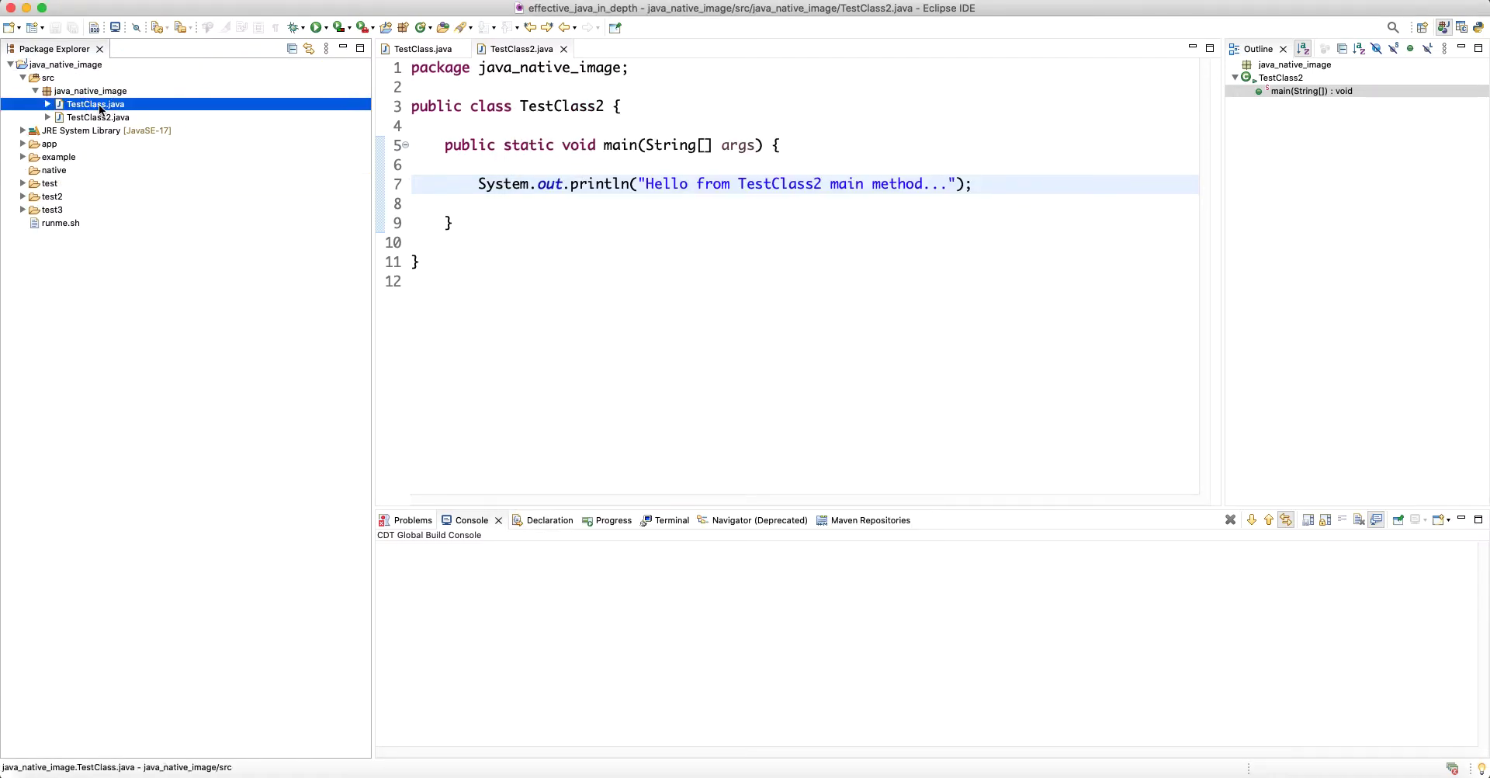
left_click(564, 49)
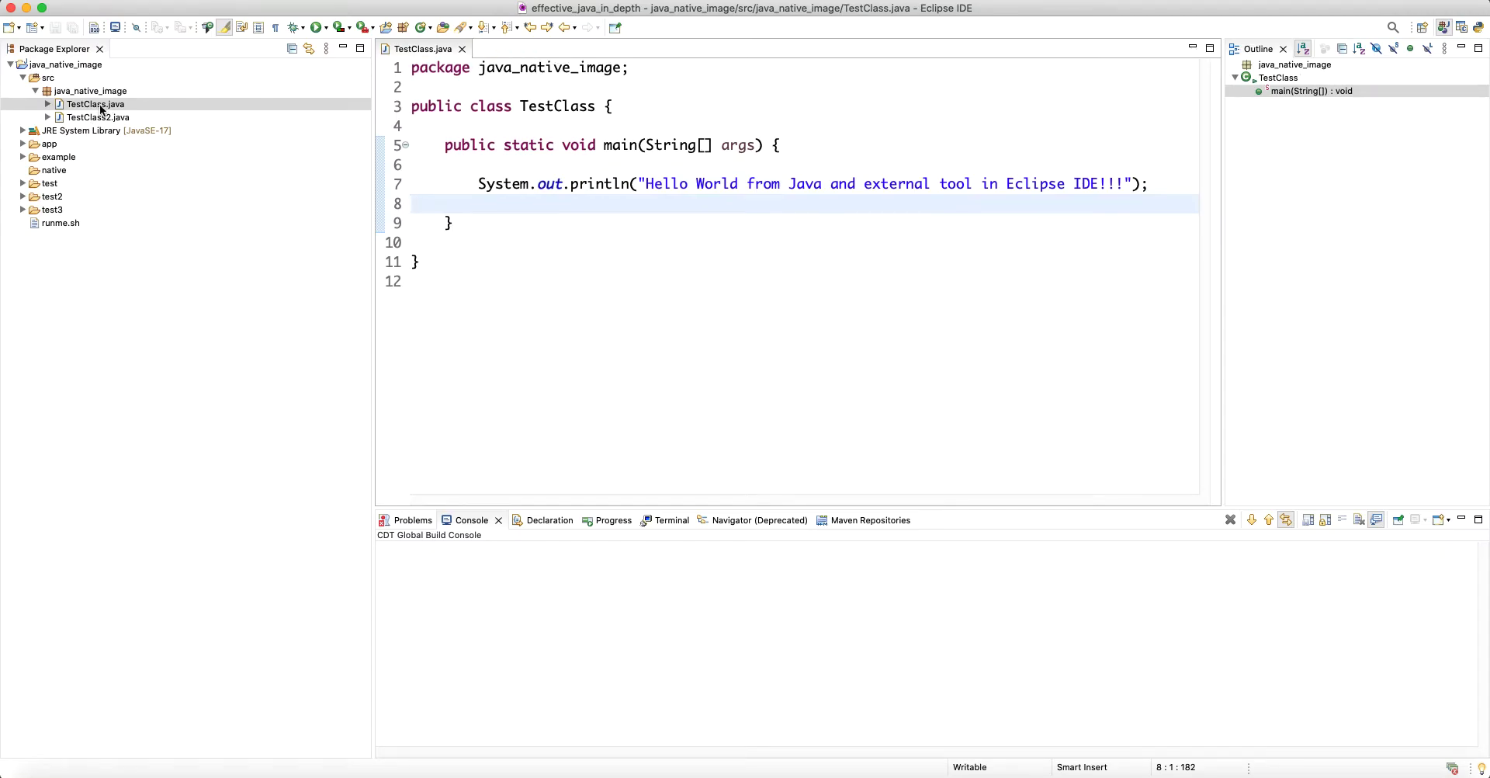
left_click(93, 106)
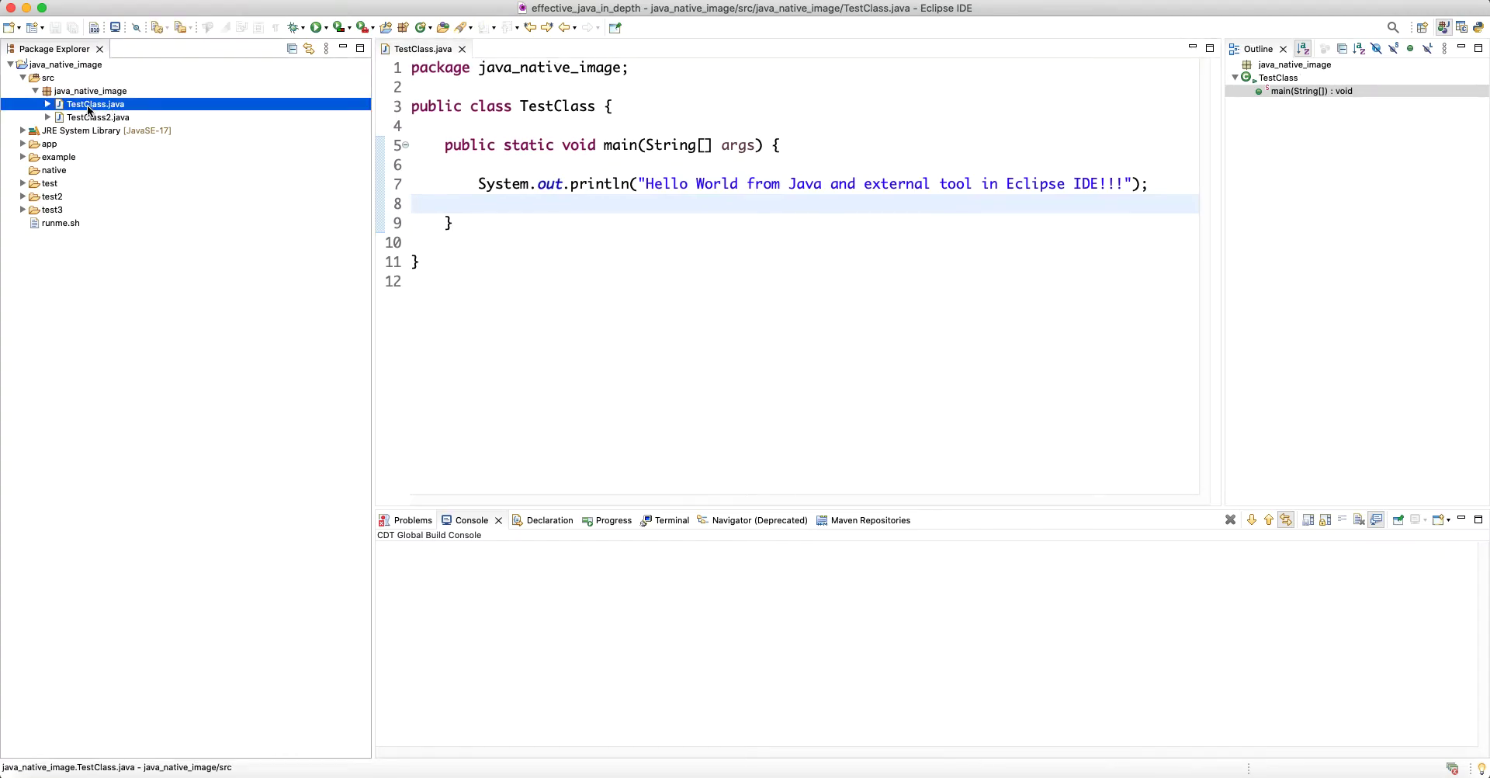
Step: Open the native-image-17 external tool configuration and review its working directory and the GraalVM version in its location path
left_click(371, 28)
left_click(405, 101)
left_click(380, 199)
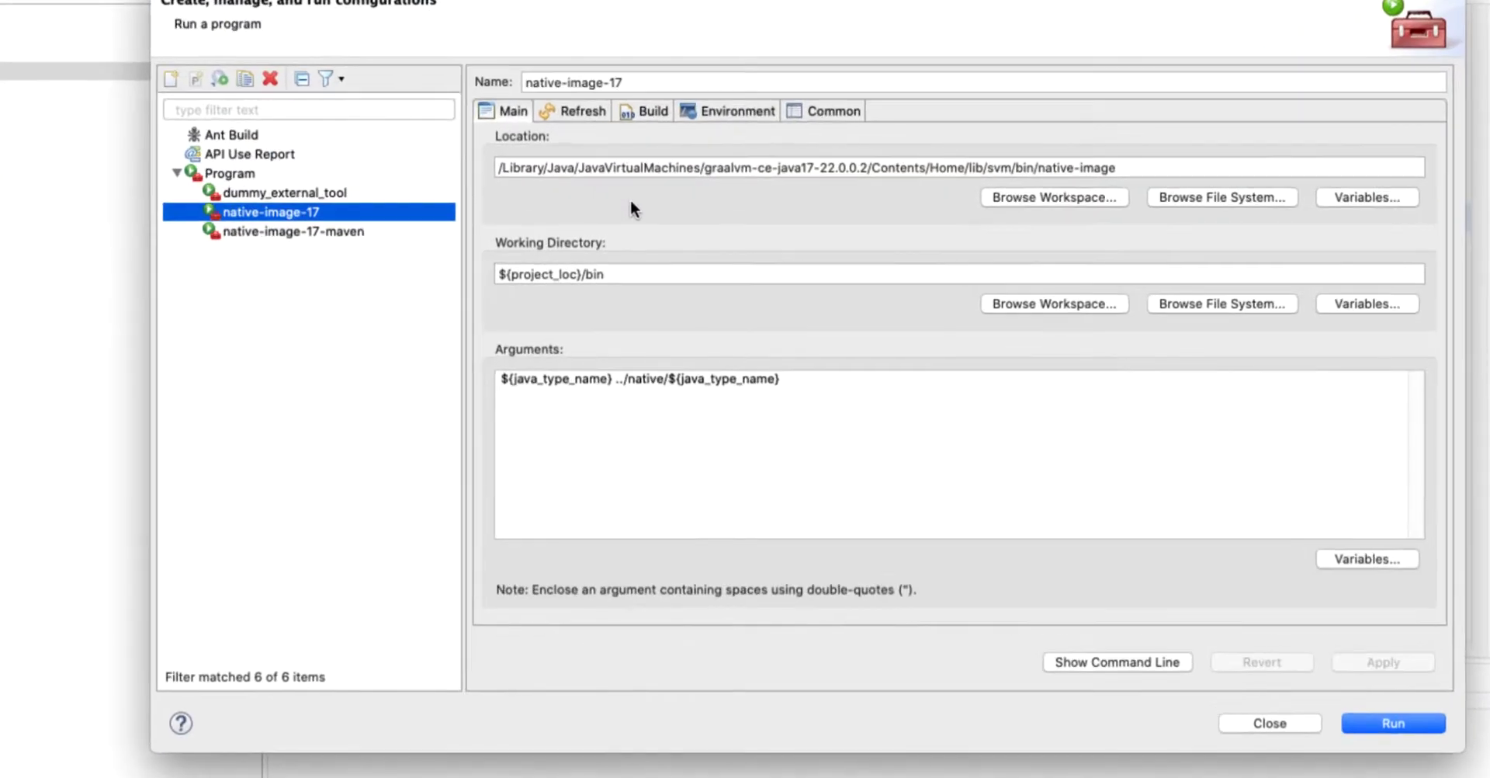
left_click(654, 273)
left_click(699, 269)
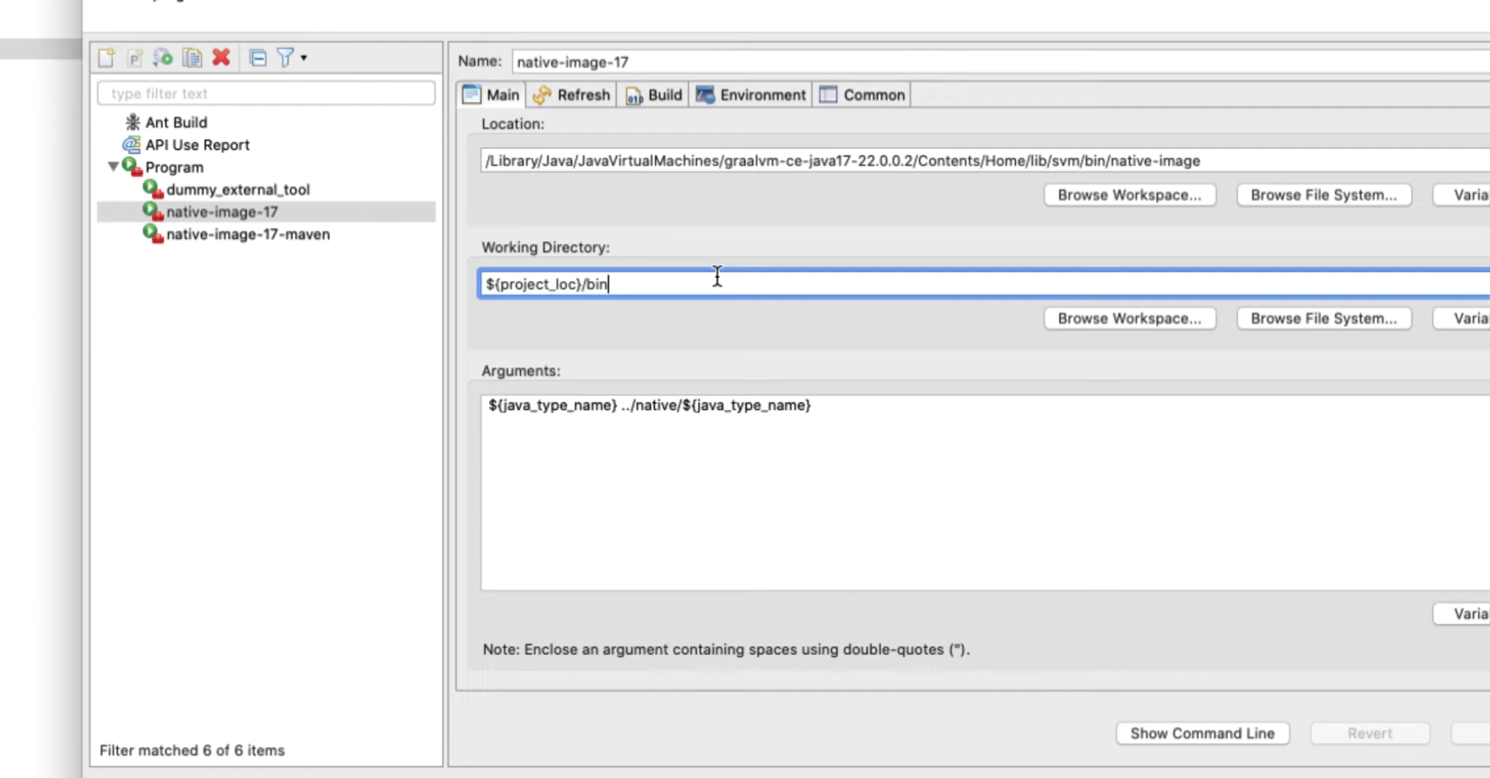
left_click_drag(1227, 160, 1112, 161)
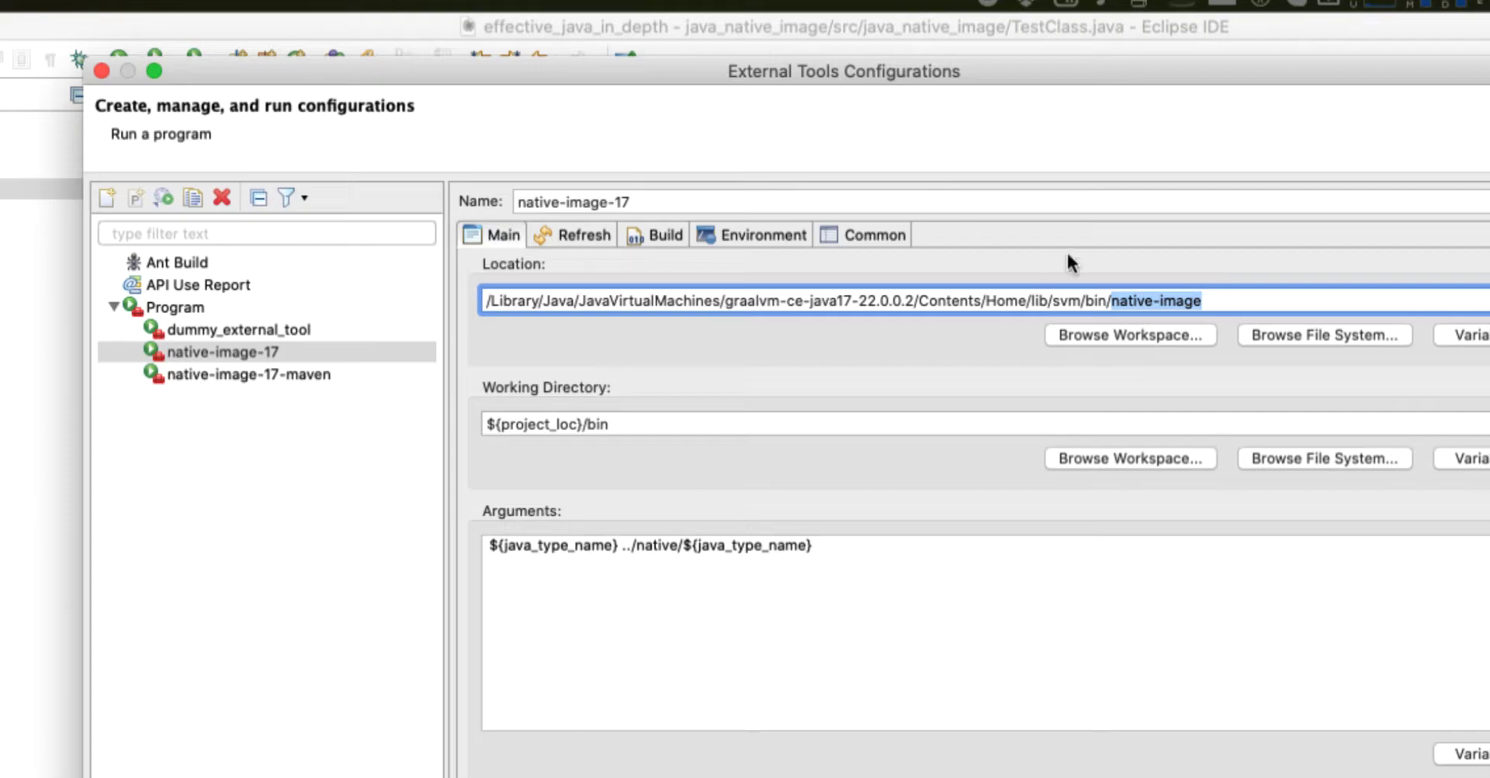
left_click(1217, 301)
left_click(1223, 302)
left_click_drag(857, 301, 931, 306)
left_click(931, 306)
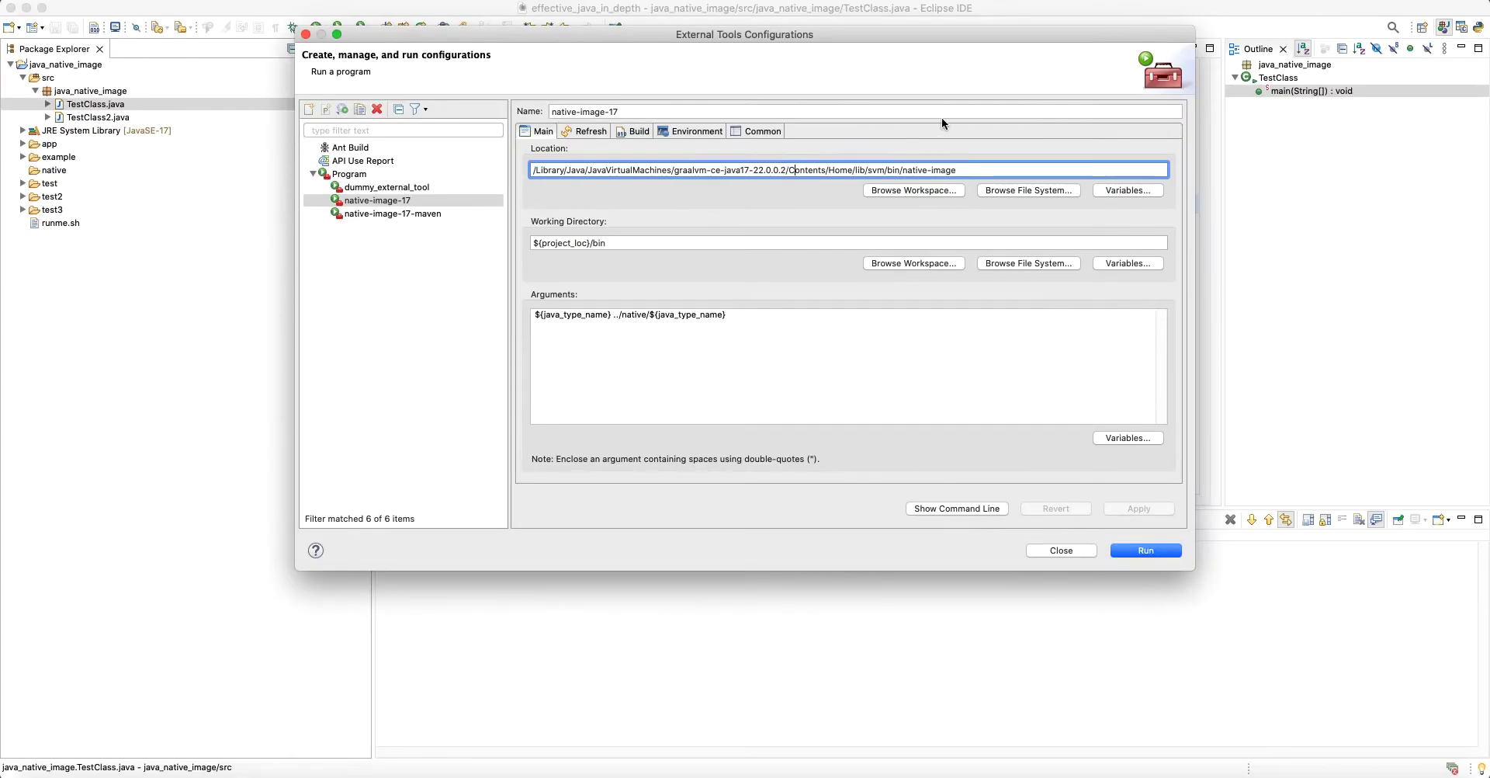
Step: Browse the file system for a new tool location and open the graalvm-ce-java17-22.1.0 folder in JavaVirtualMachines
left_click(992, 191)
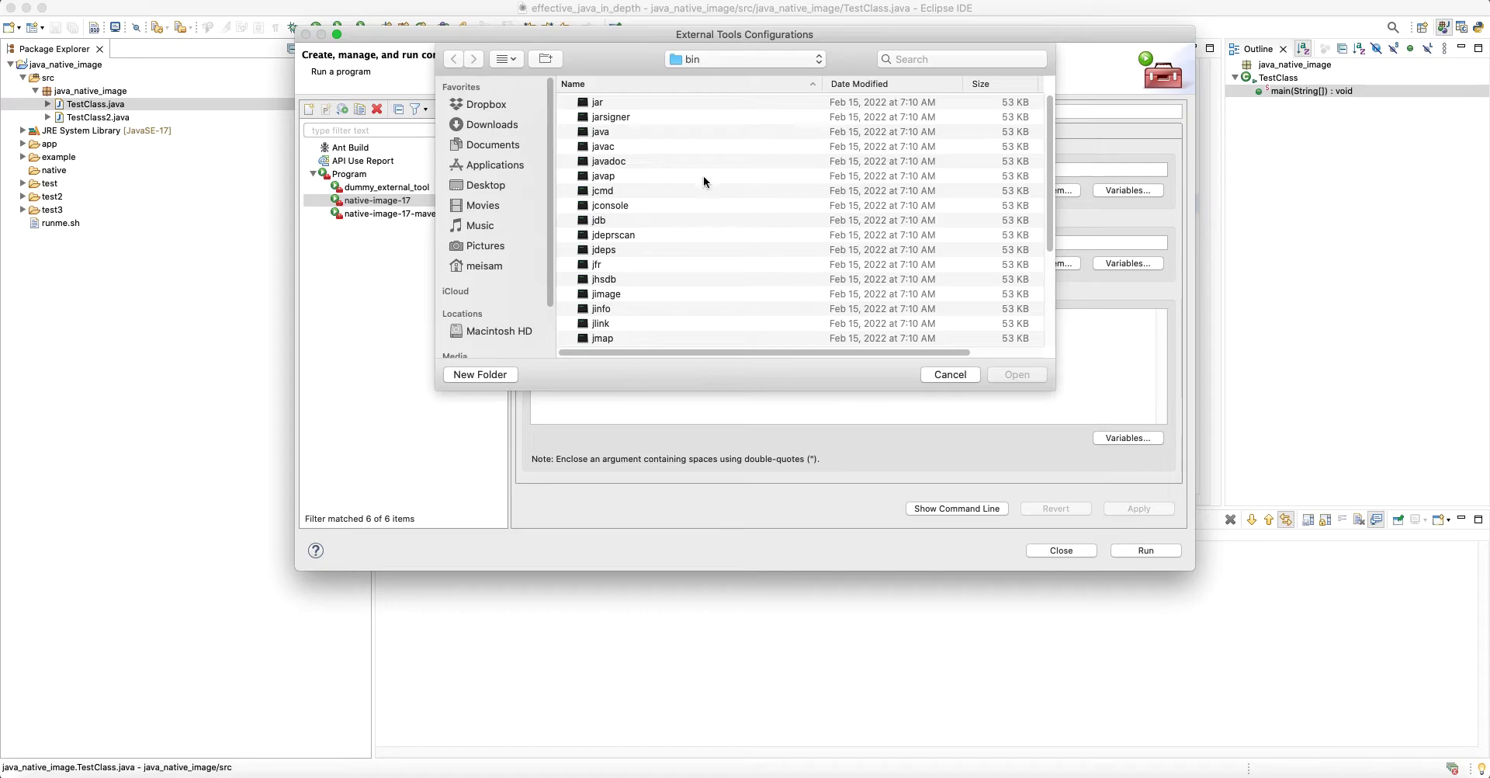
left_click(729, 65)
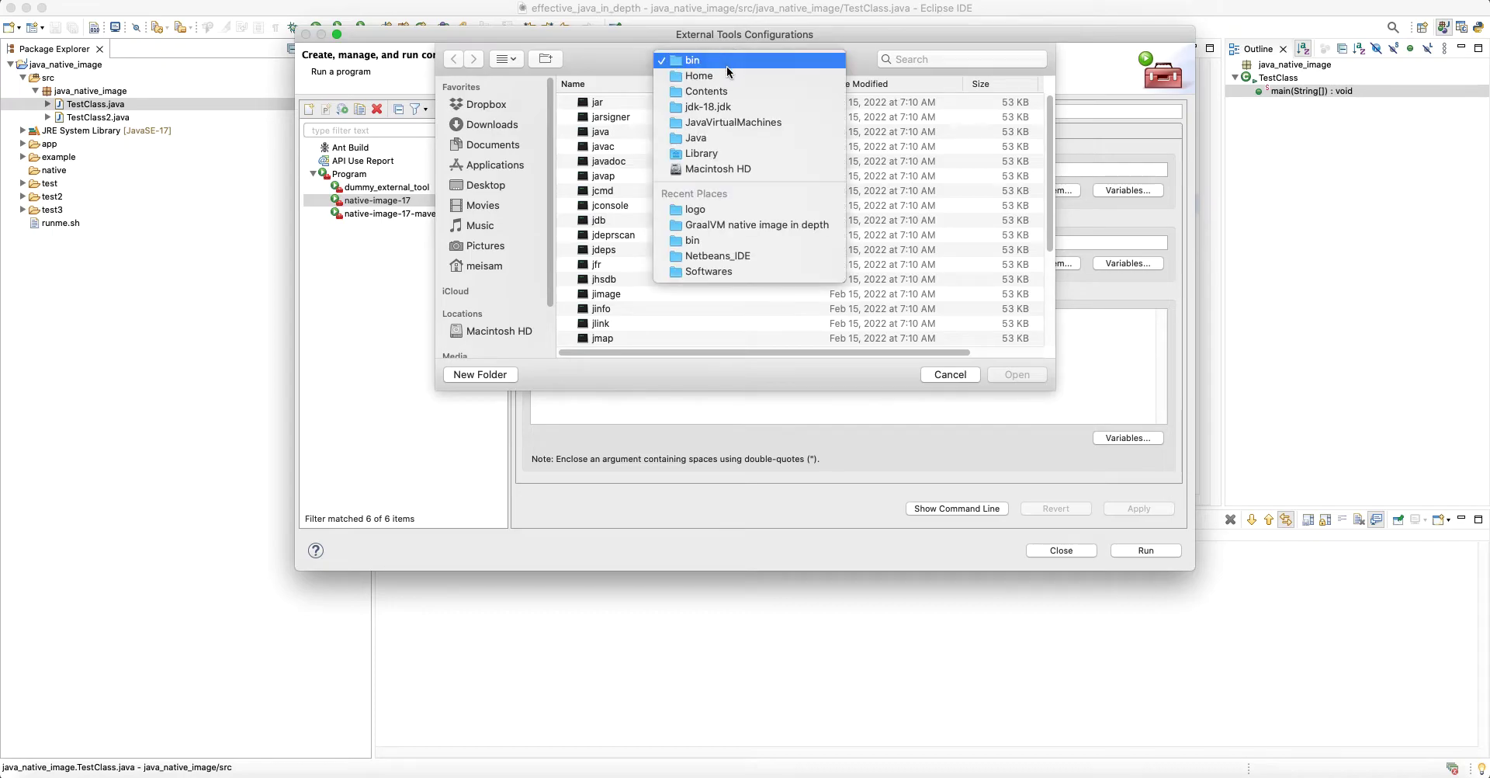
left_click(721, 126)
left_click(689, 135)
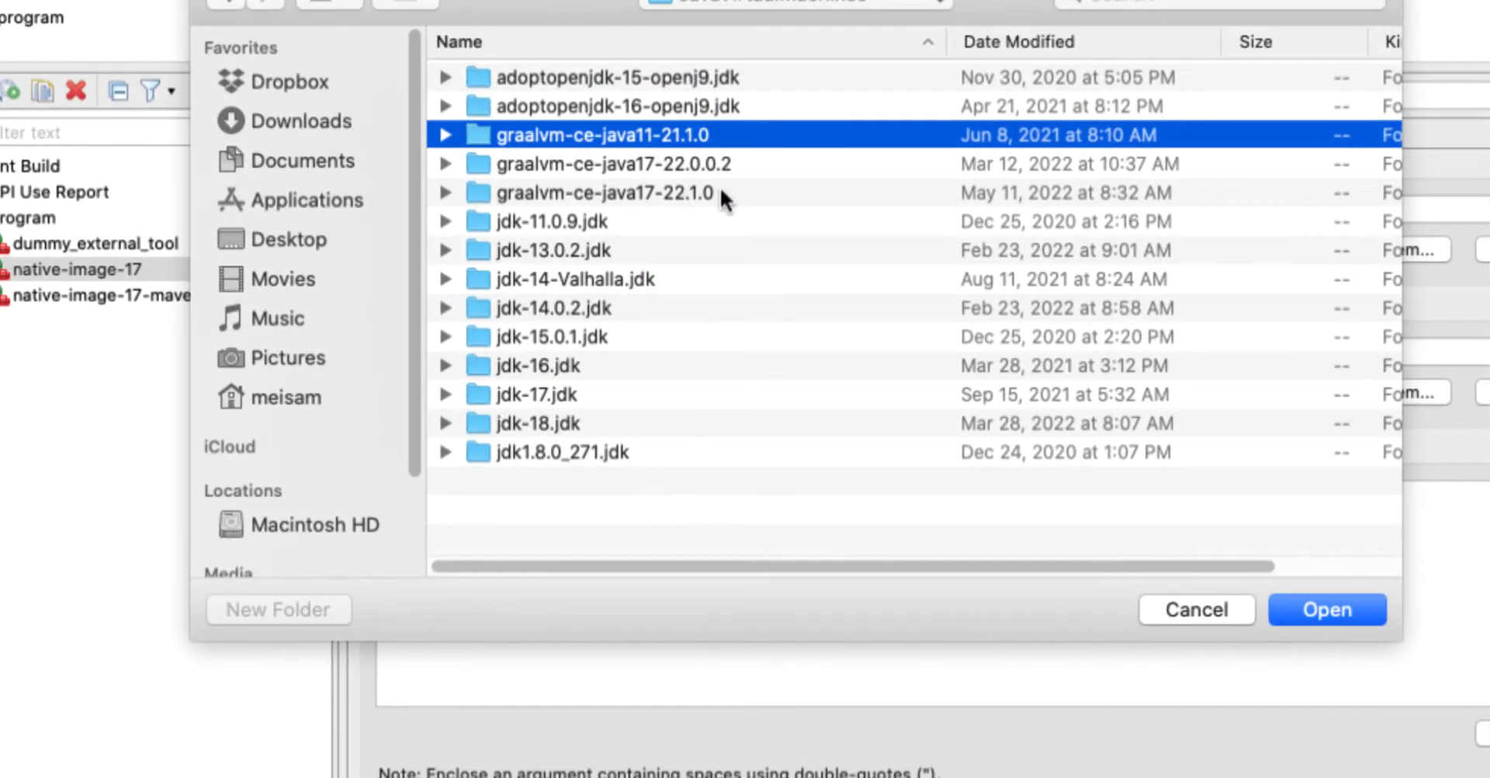
left_click(712, 191)
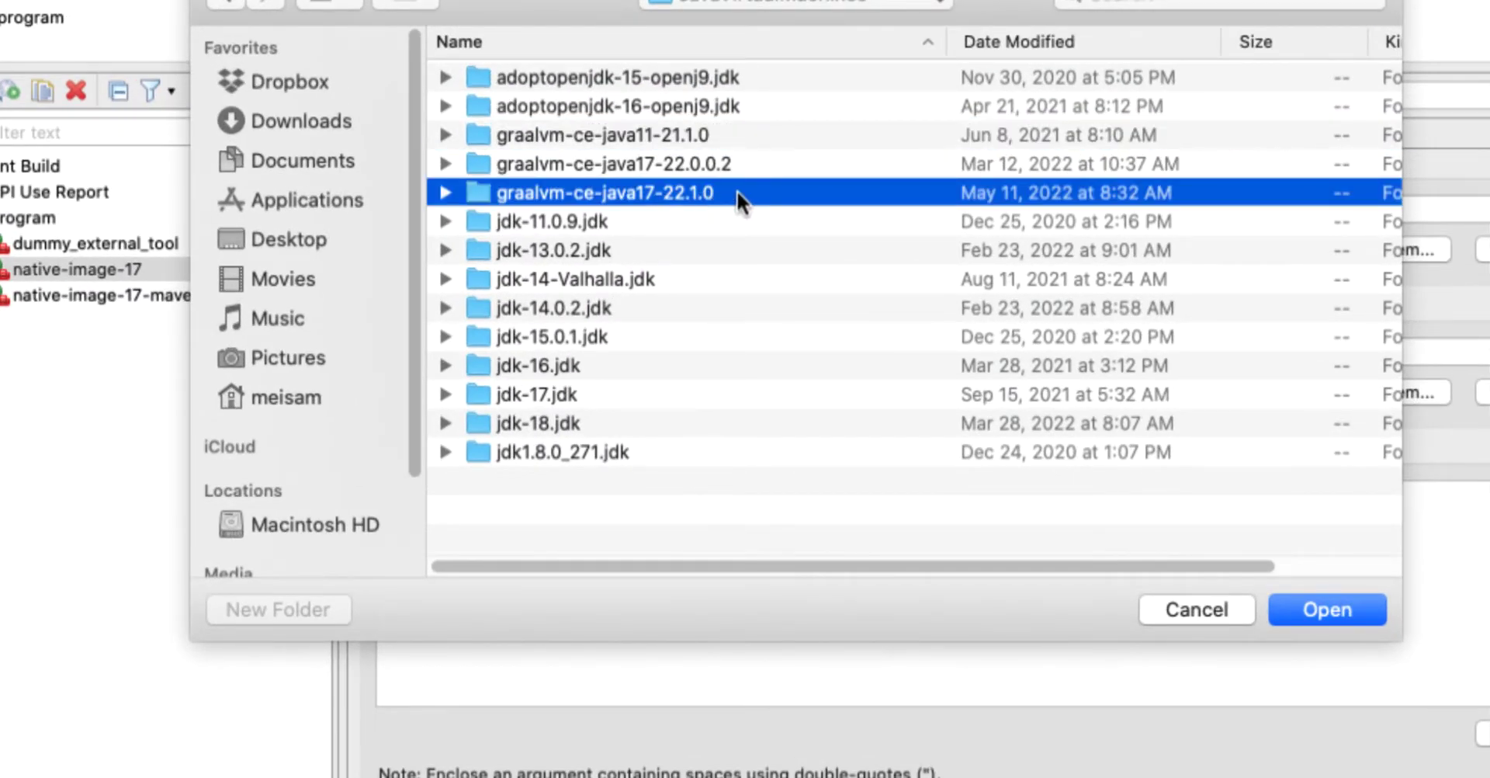
double_click(737, 194)
Step: Choose the native-image executable in Contents/Home/lib/svm/bin as the location of the external tool
double_click(630, 78)
double_click(582, 79)
double_click(582, 250)
left_click(490, 371)
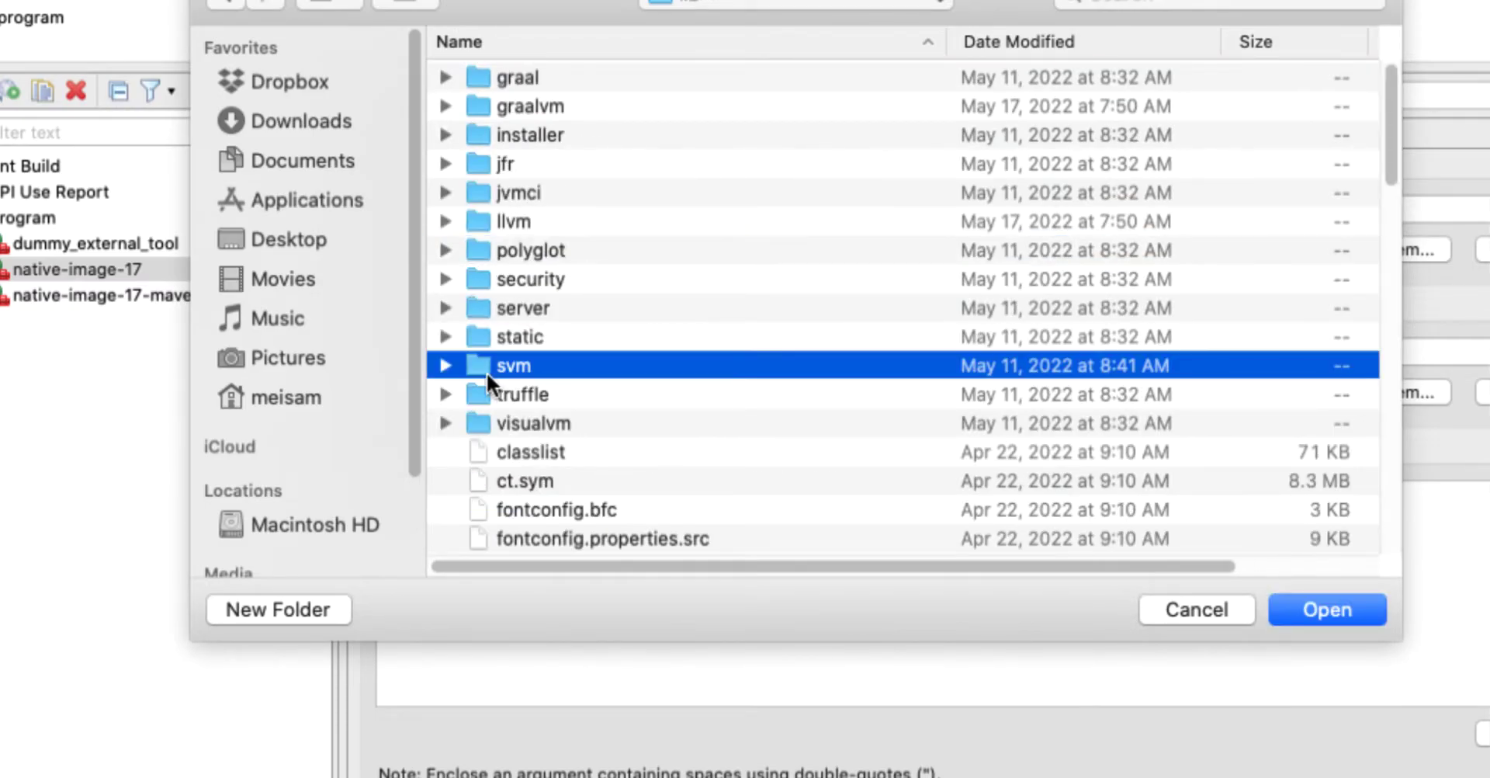
double_click(547, 363)
double_click(570, 77)
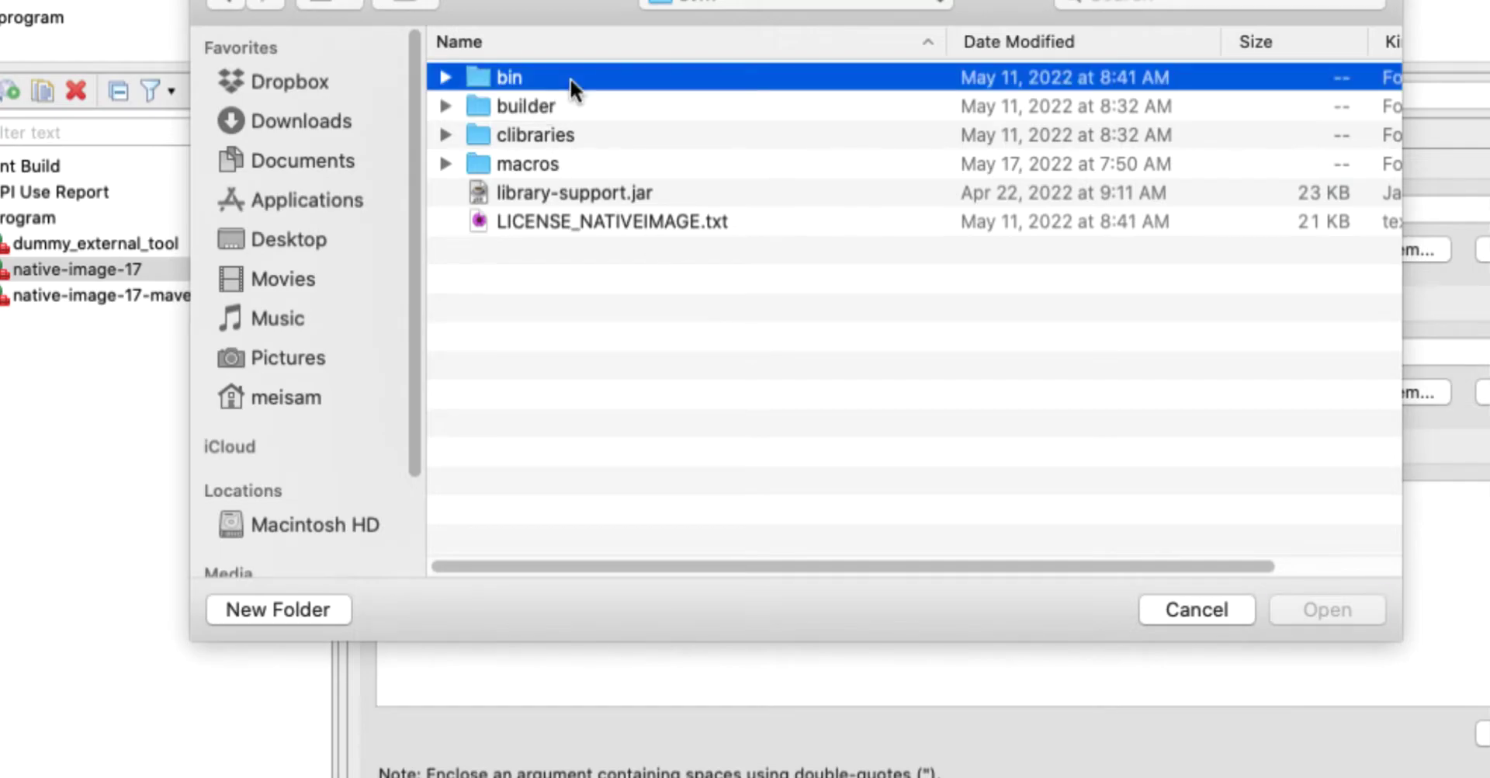
left_click(618, 75)
left_click(1319, 609)
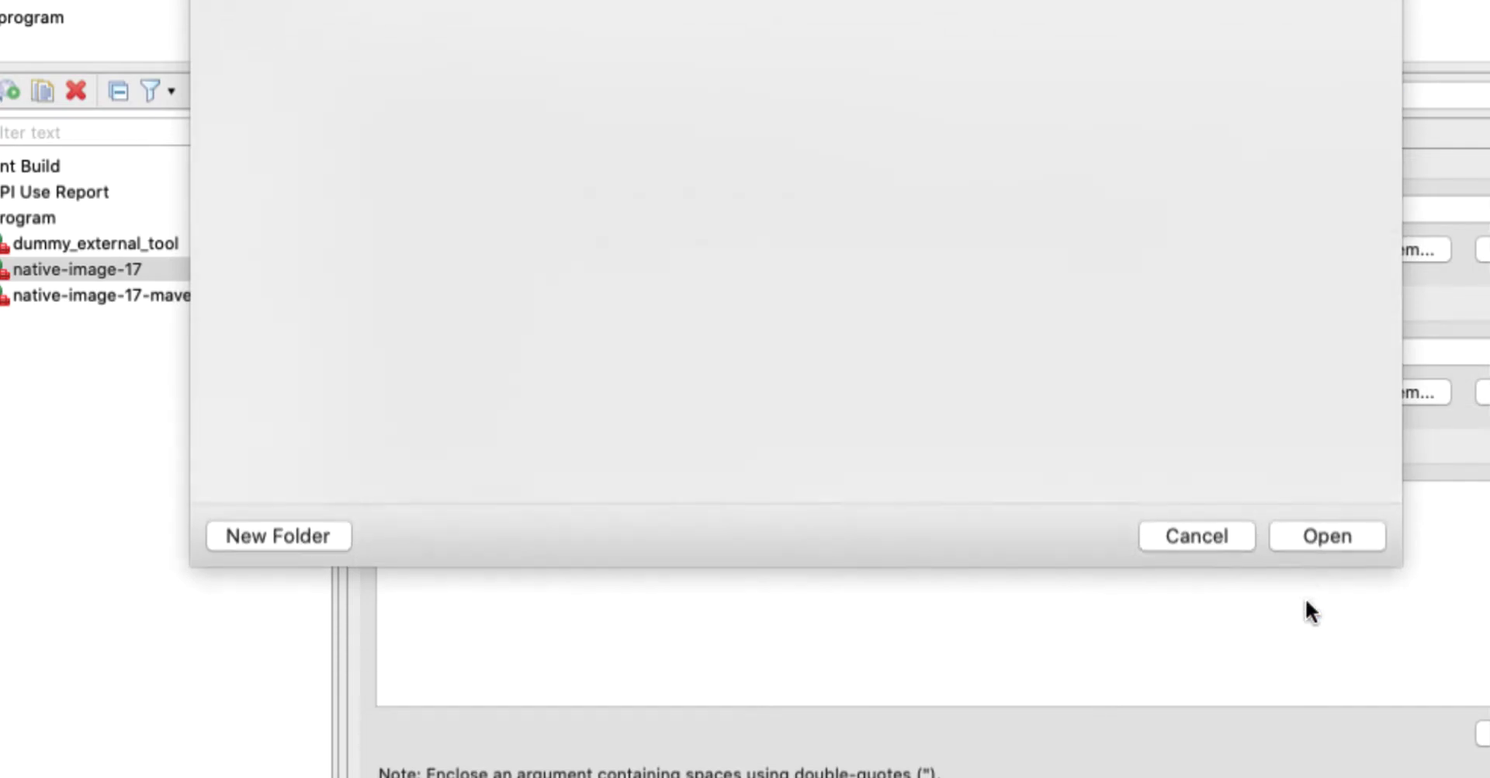
Step: Review the updated native-image location, the working directory and the ${java_type_name} and ../native arguments
left_click_drag(1198, 210, 1083, 210)
left_click_drag(859, 210, 656, 210)
left_click(656, 210)
left_click_drag(549, 350, 362, 352)
left_click(559, 355)
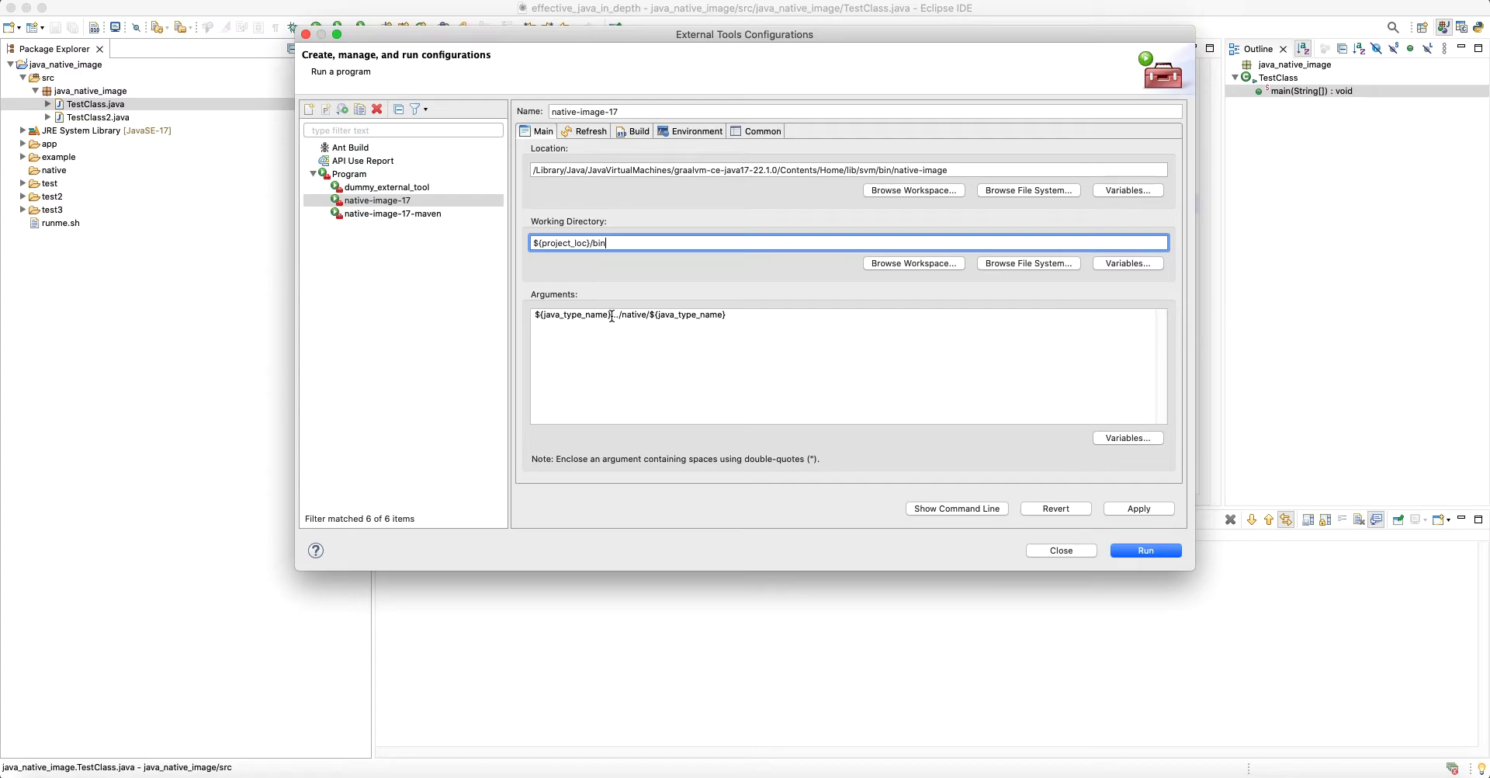
left_click_drag(612, 316, 526, 316)
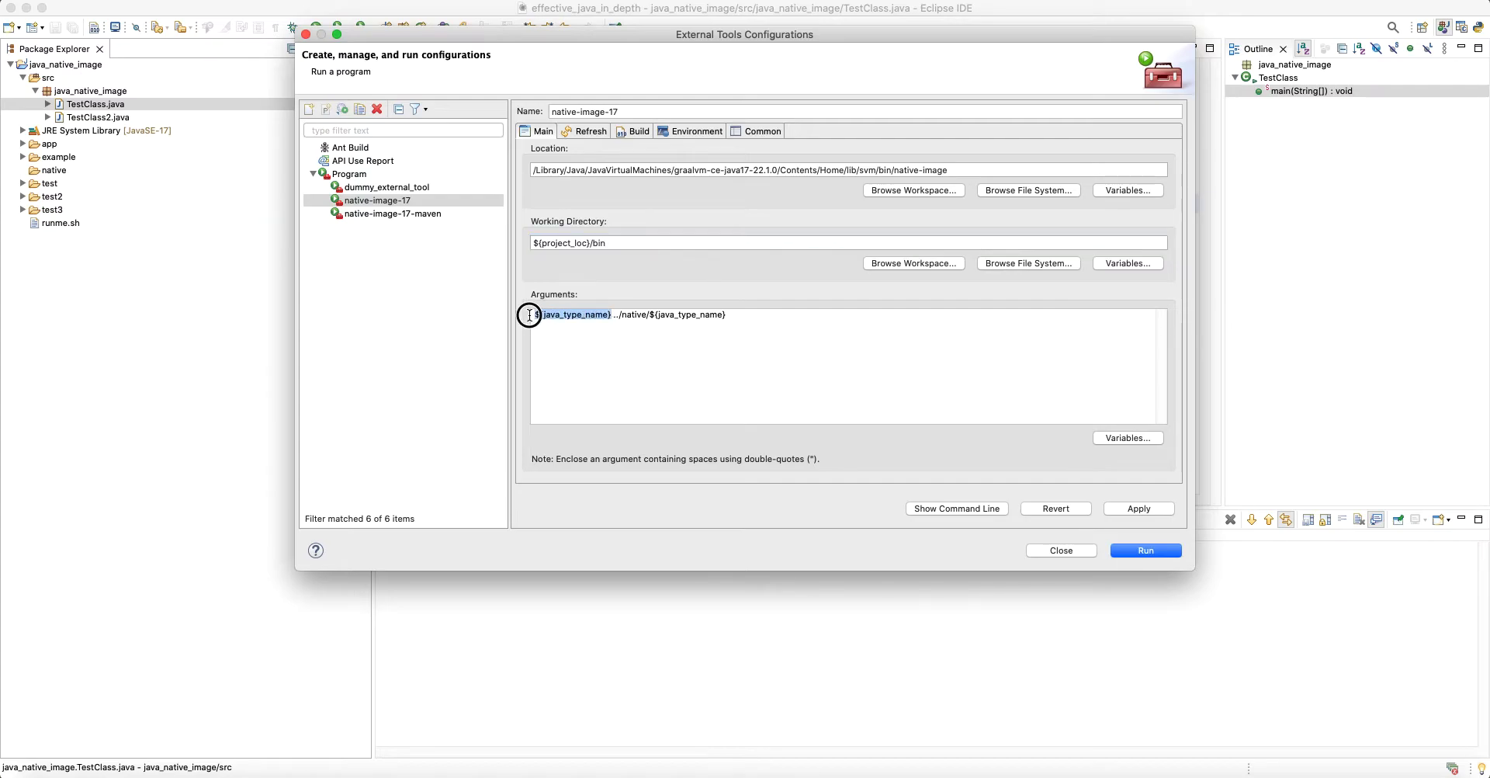
double_click(594, 320)
left_click(619, 316)
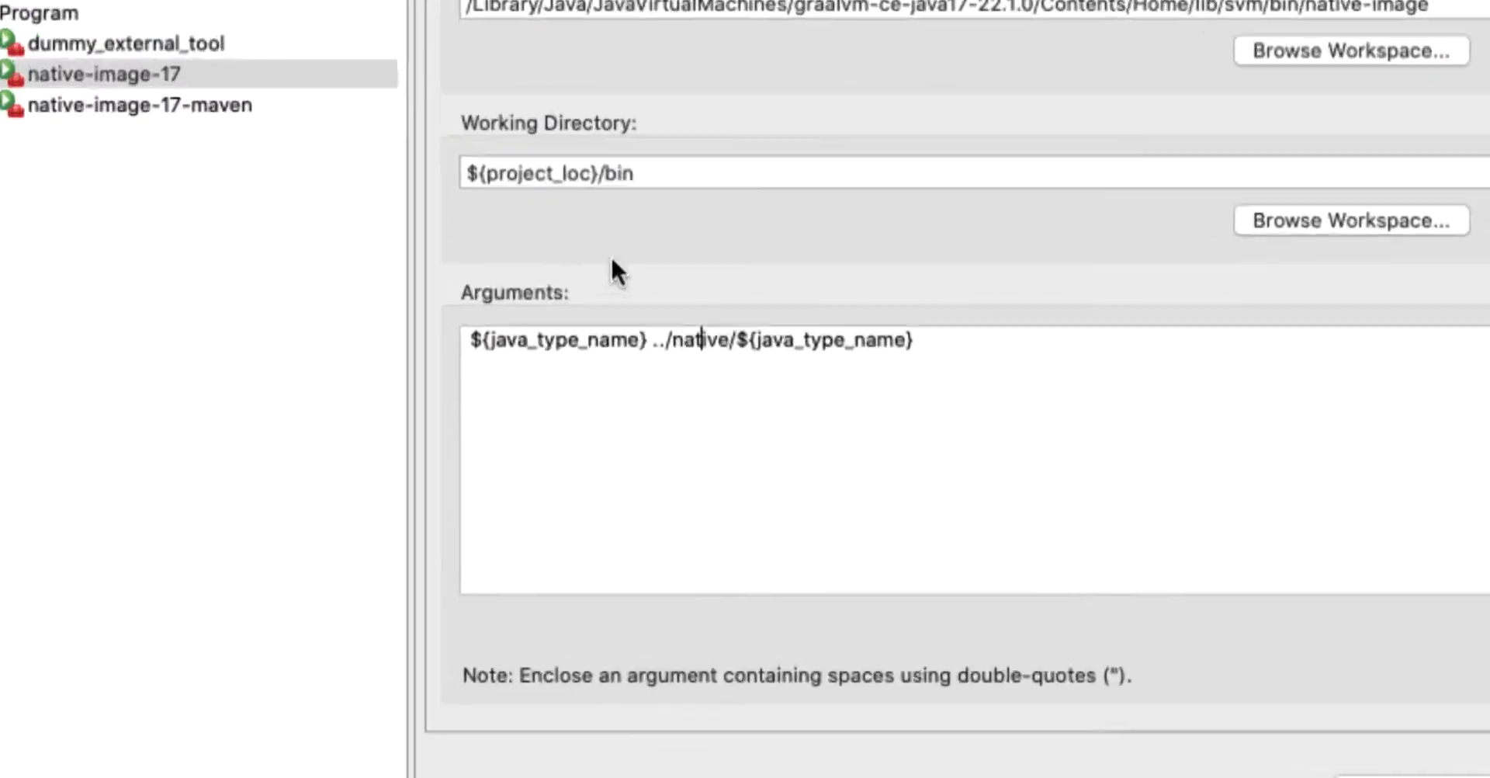
Step: Examine the ${project_loc} and /bin parts of the working directory and the first ${java_type_name} argument
left_click_drag(613, 243, 530, 243)
left_click(642, 243)
left_click_drag(599, 173, 459, 171)
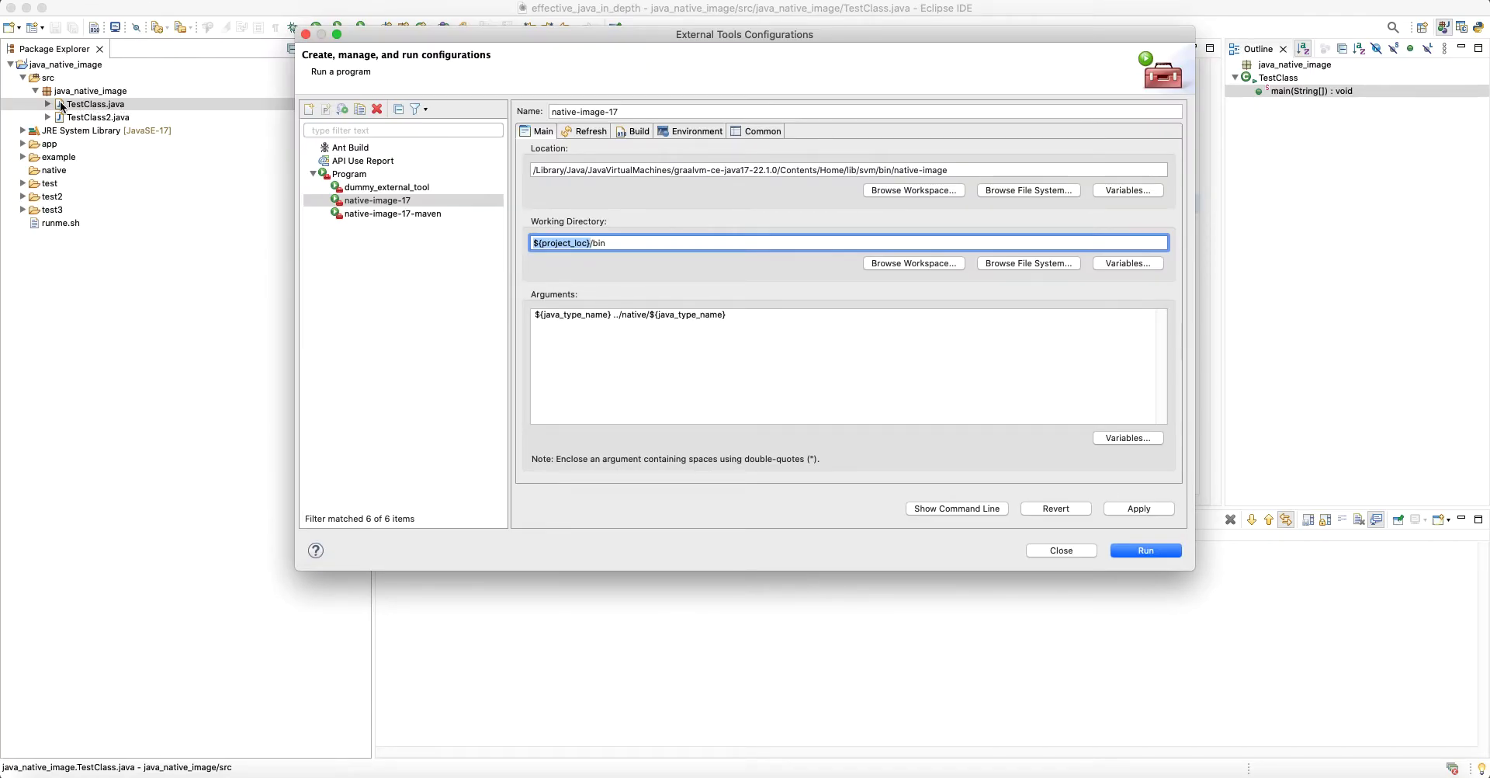
left_click(662, 247)
left_click_drag(590, 243, 516, 241)
left_click_drag(620, 241, 510, 245)
left_click(591, 244)
left_click(589, 244)
left_click(654, 245)
left_click_drag(618, 245, 601, 246)
left_click_drag(614, 316, 535, 314)
left_click(633, 352)
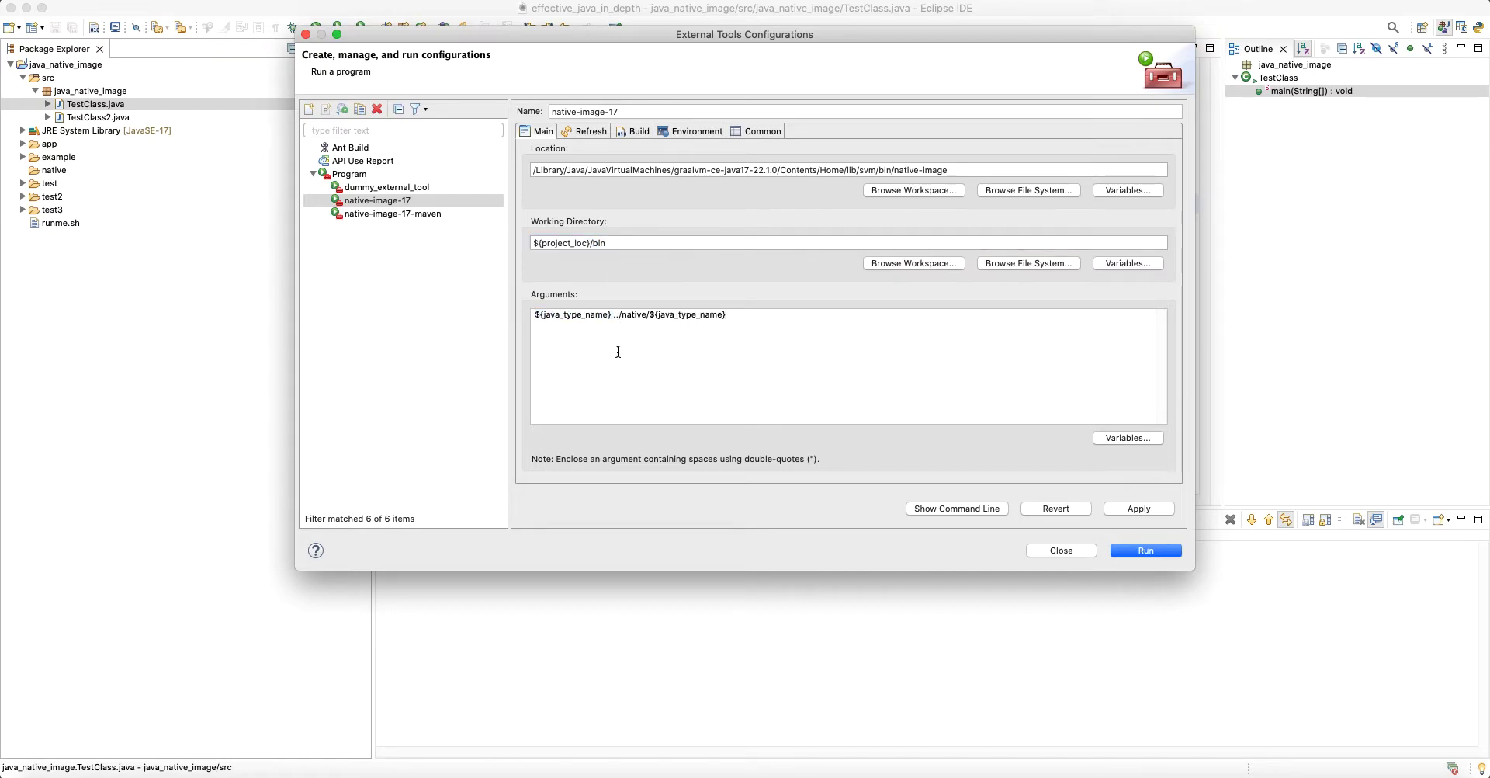
Step: Add the classpath option "-cp ." in front of ${java_type_name} in the native-image-17 arguments
left_click(532, 315)
type("-cp .")
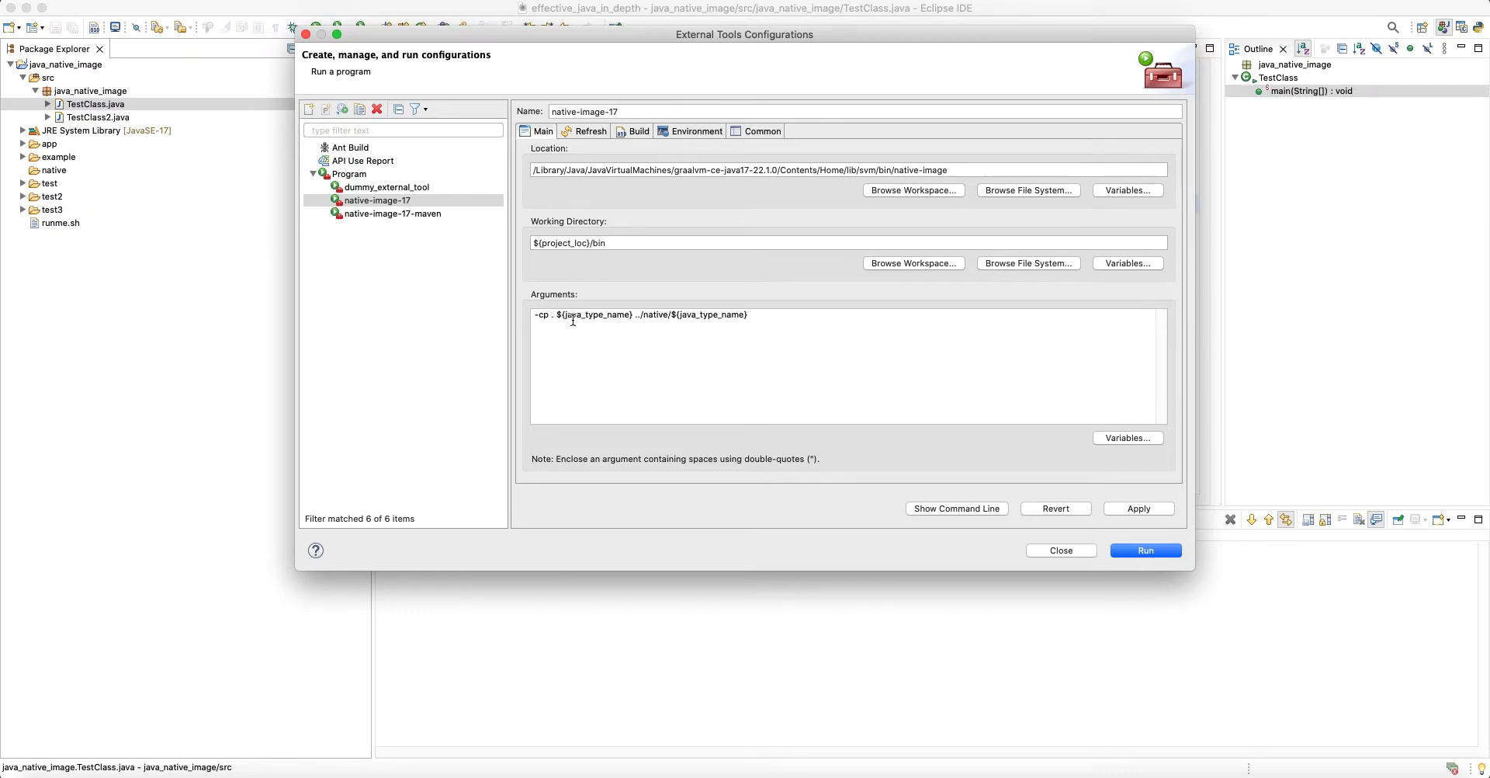
left_click(554, 316)
type(".")
left_click(594, 244)
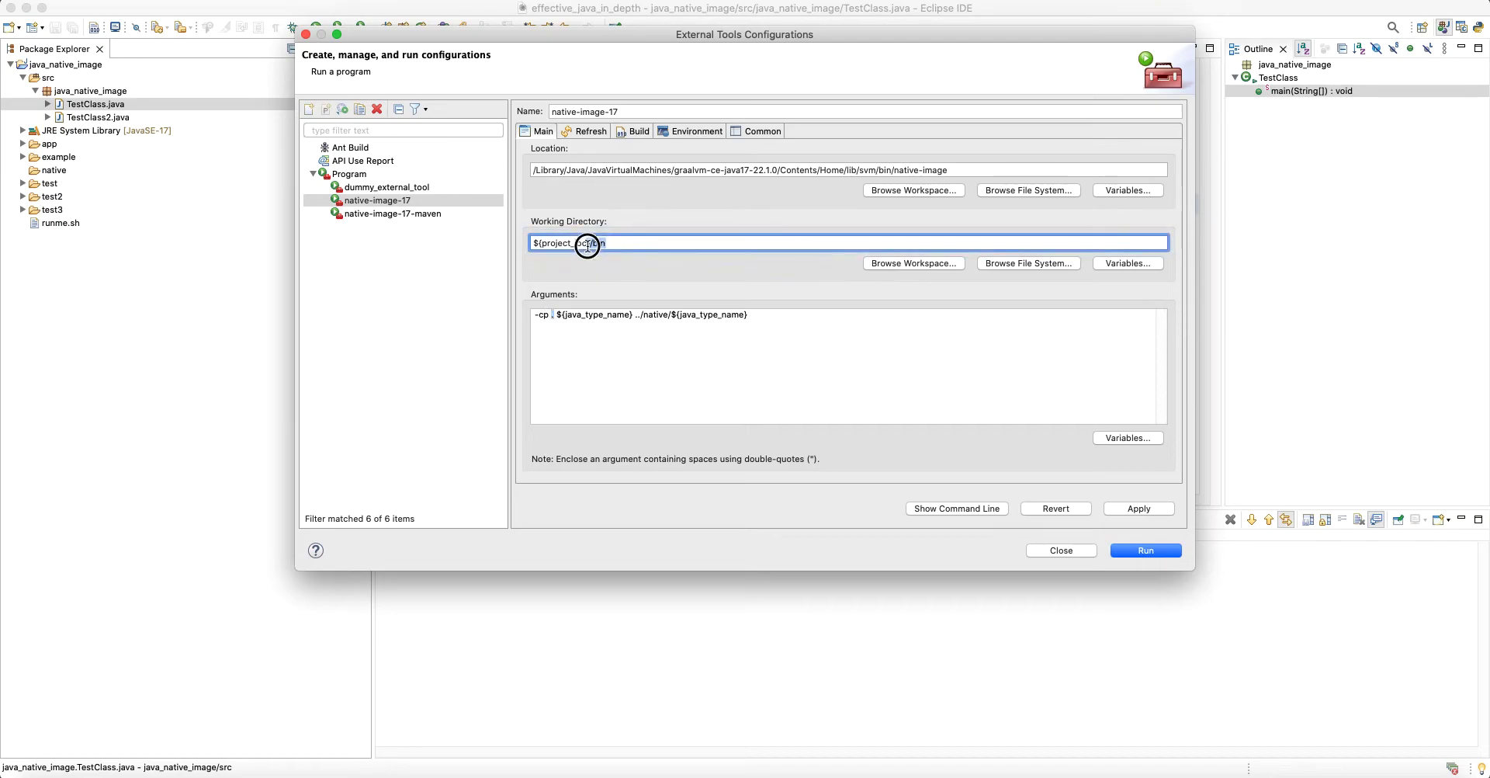
double_click(595, 244)
left_click(545, 320)
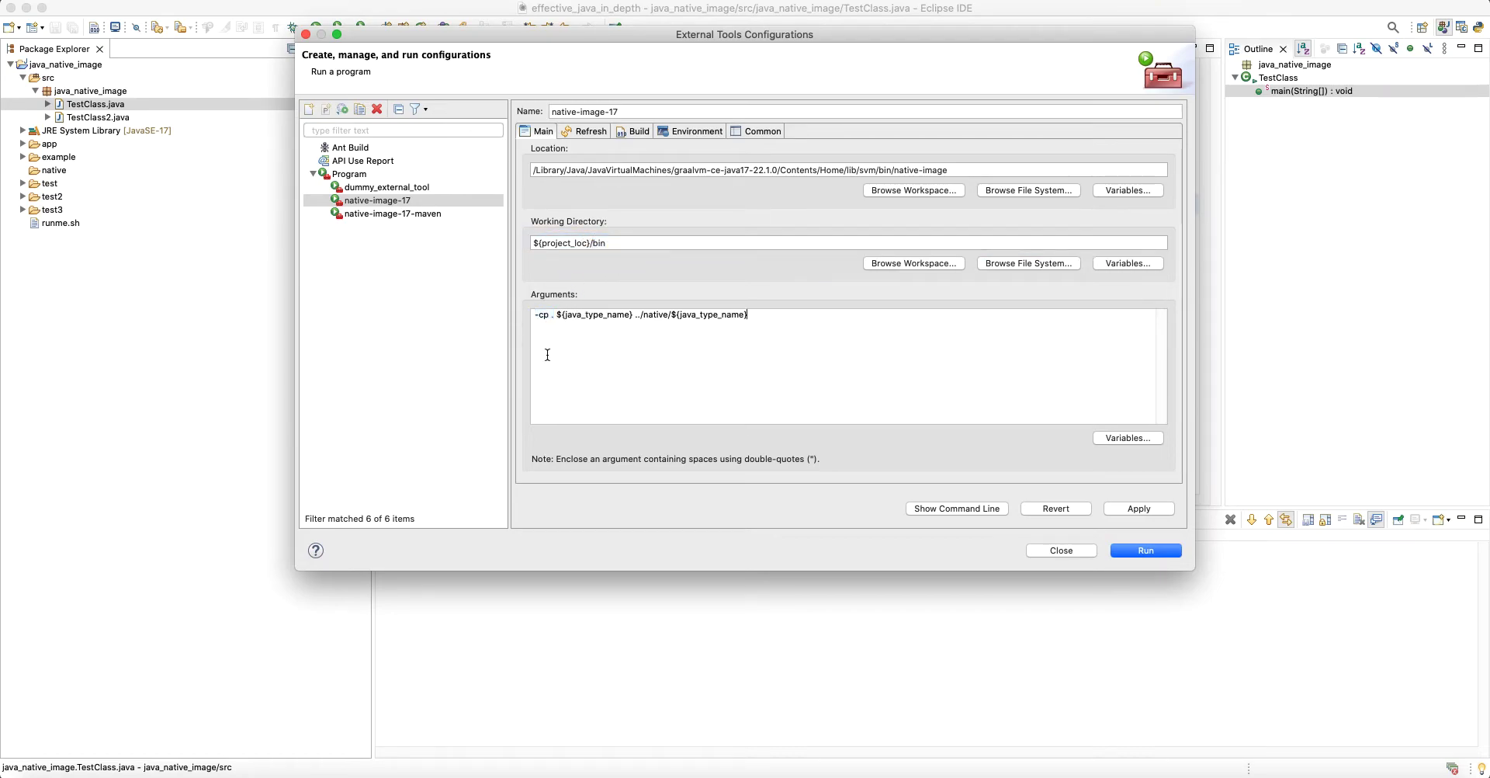
Step: Examine the ${java_type_name} argument after the classpath and move the dialog to expose TestClass's package and class declarations
left_click_drag(557, 318, 614, 311)
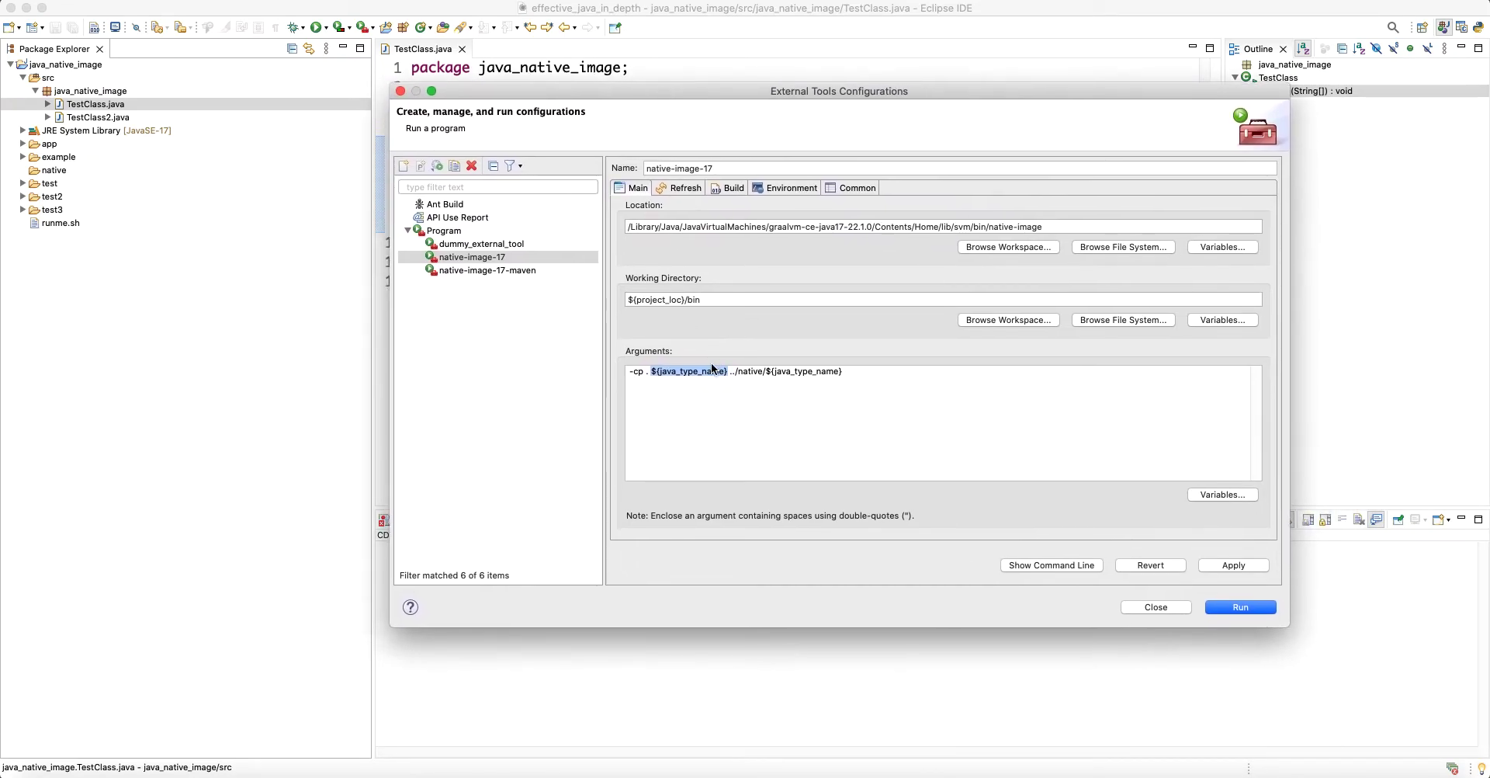
left_click_drag(729, 371, 658, 370)
left_click(746, 371)
left_click_drag(726, 370, 653, 371)
left_click_drag(565, 91, 514, 169)
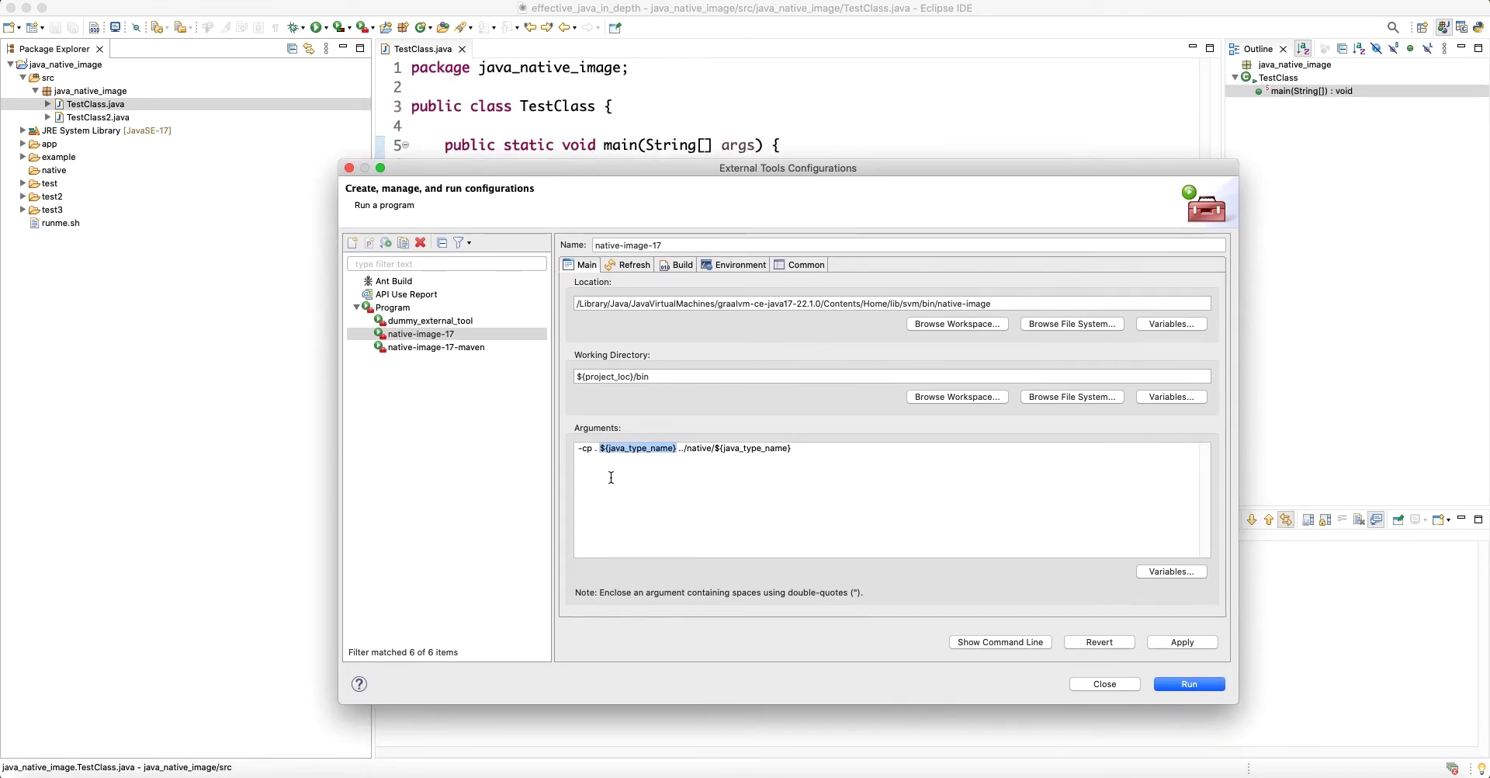
Step: Examine the ${java_type_name} class argument and the ../native/${java_type_name} output path in the native-image-17 arguments
left_click(699, 474)
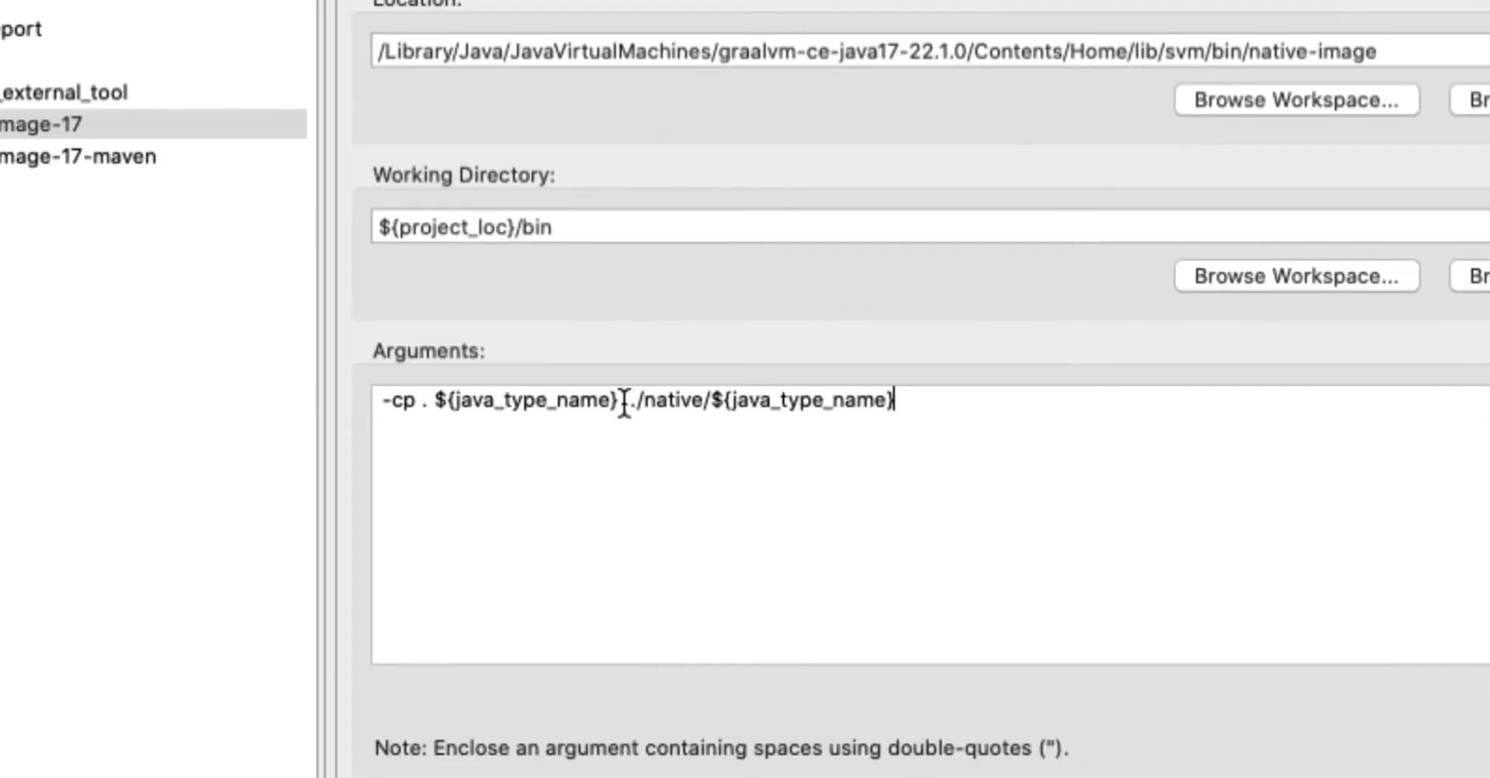
left_click_drag(679, 451, 798, 450)
left_click_drag(894, 402, 712, 402)
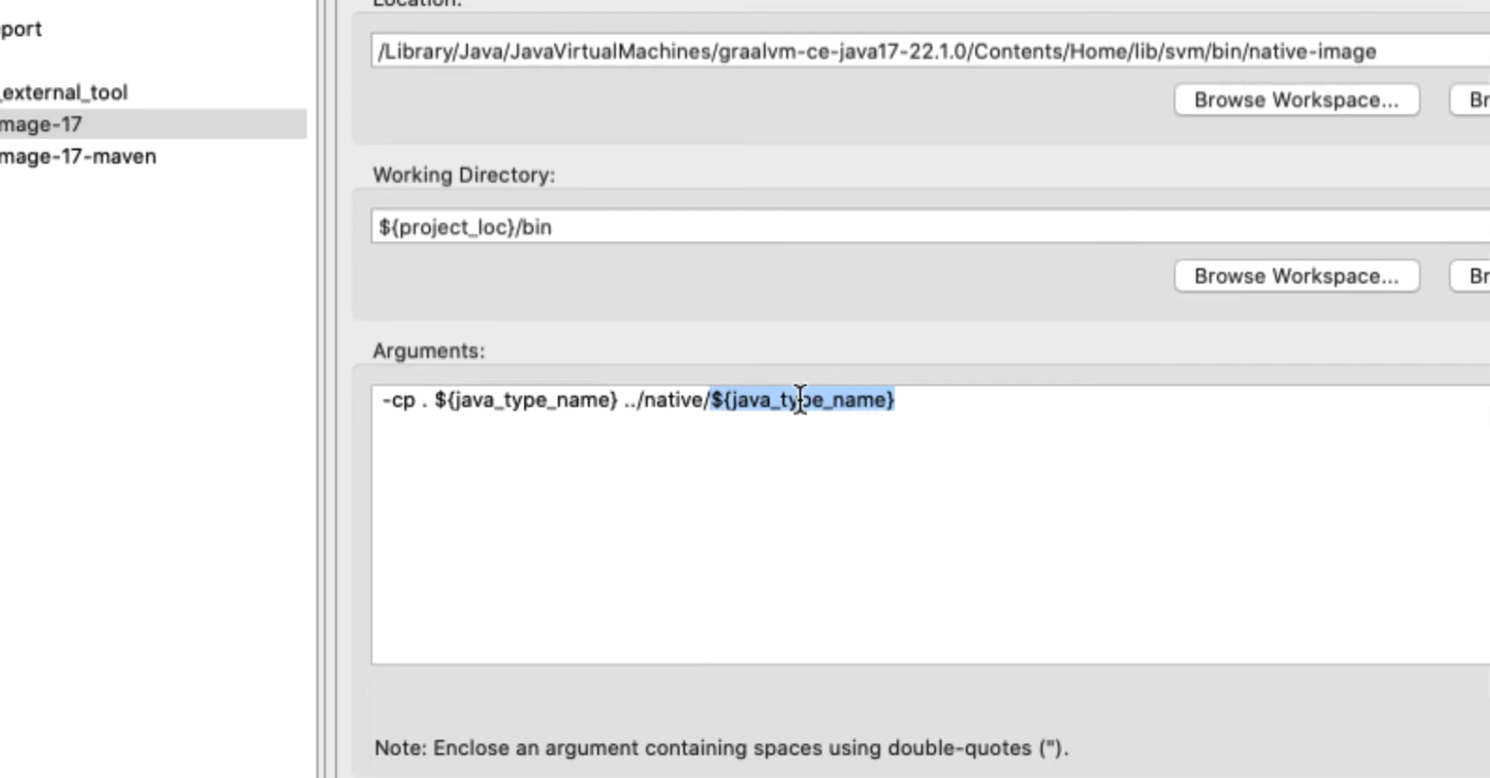
left_click_drag(617, 400, 438, 415)
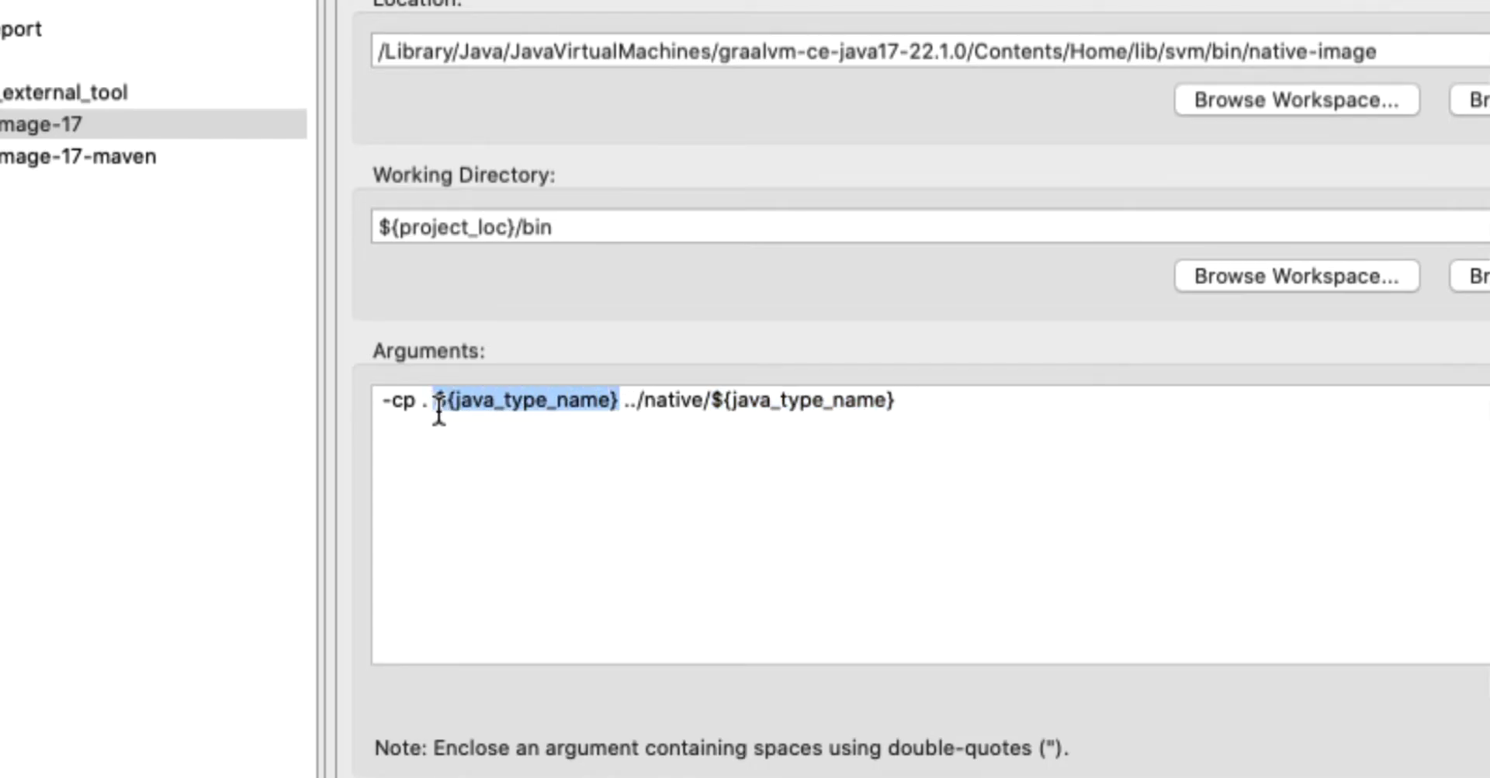
left_click(661, 409)
left_click_drag(622, 402, 935, 402)
left_click(935, 402)
left_click_drag(625, 402, 707, 405)
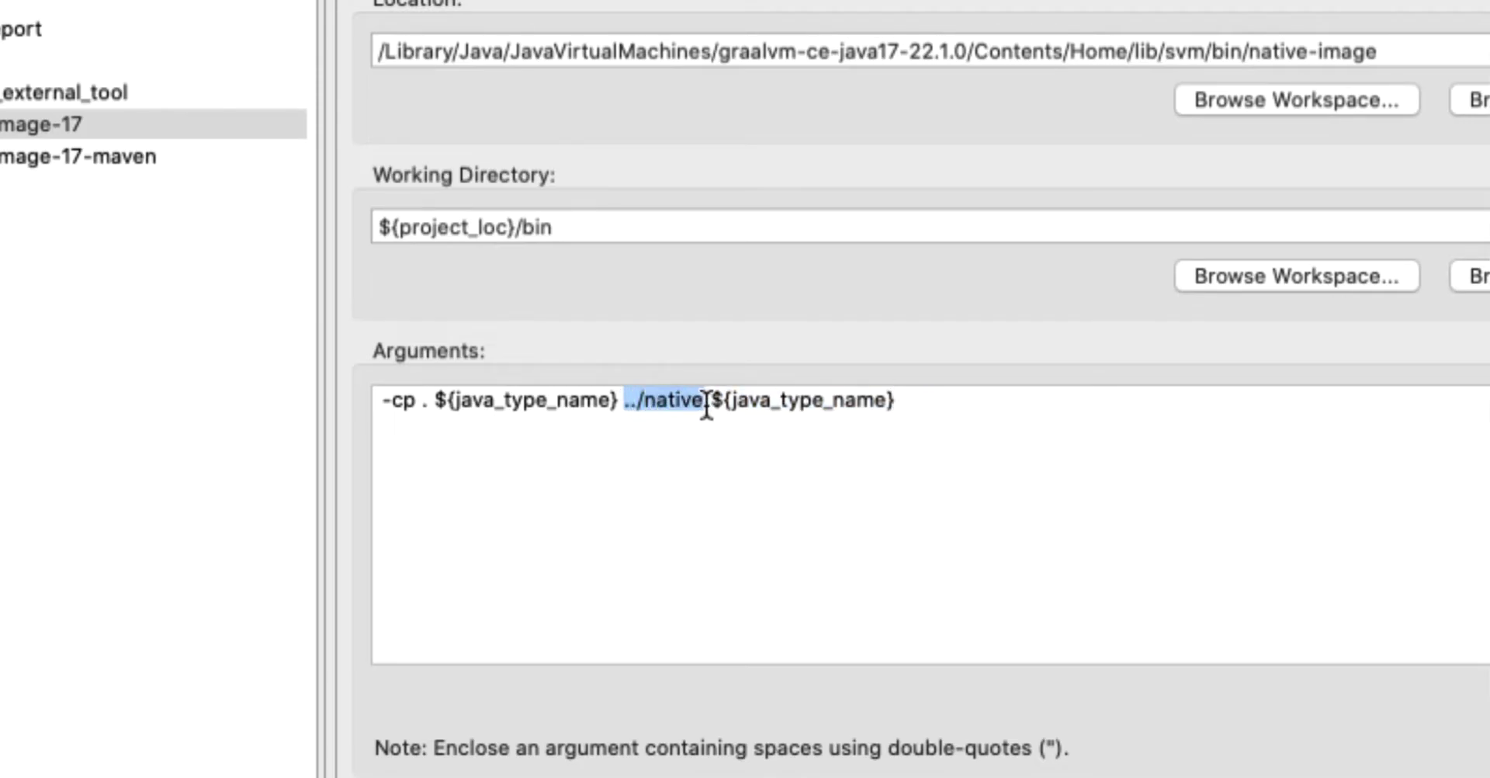
double_click(670, 407)
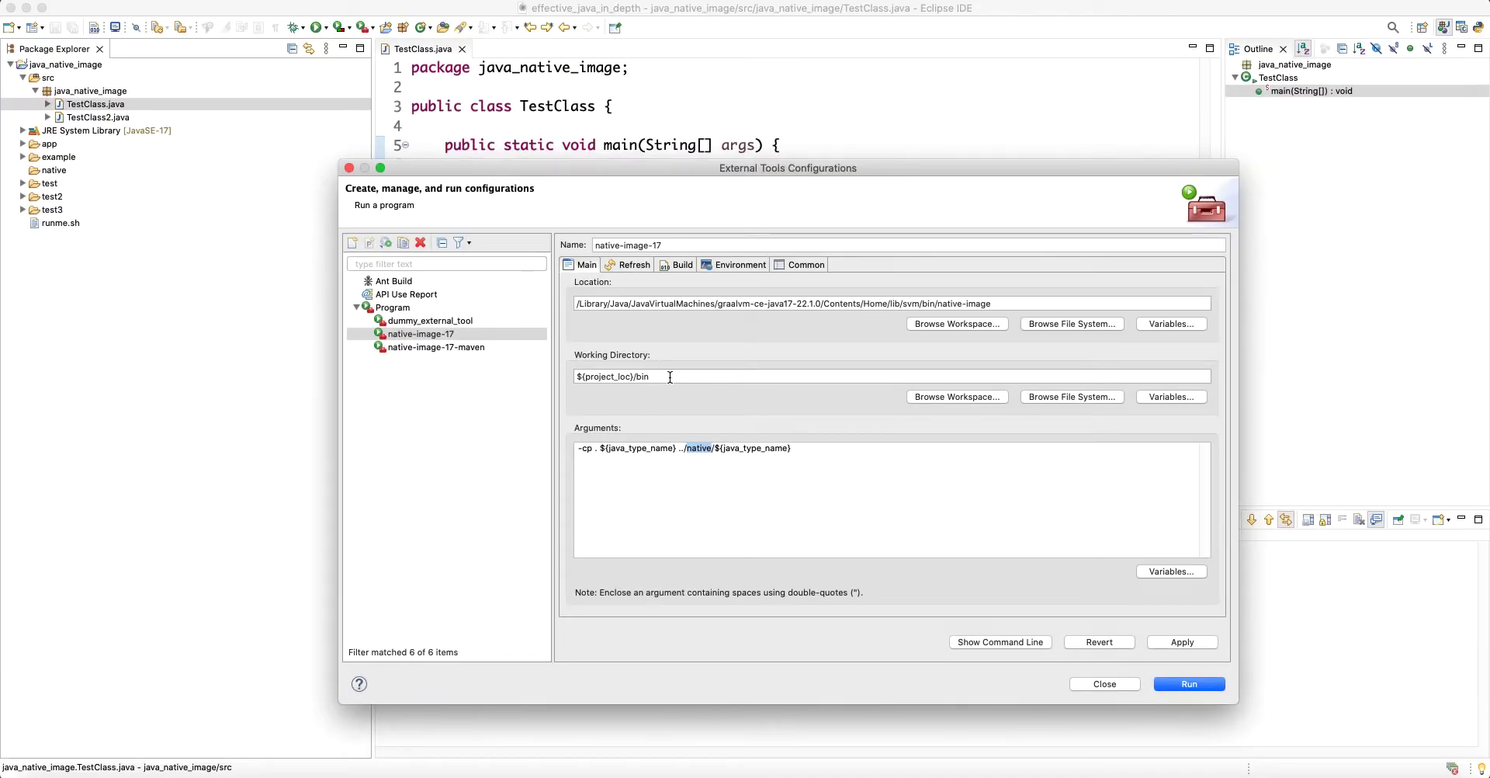
Step: Compare the bin part of the ${project_loc}/bin working directory with the relative native folder in the arguments
left_click_drag(650, 377, 632, 376)
left_click(651, 377)
double_click(645, 377)
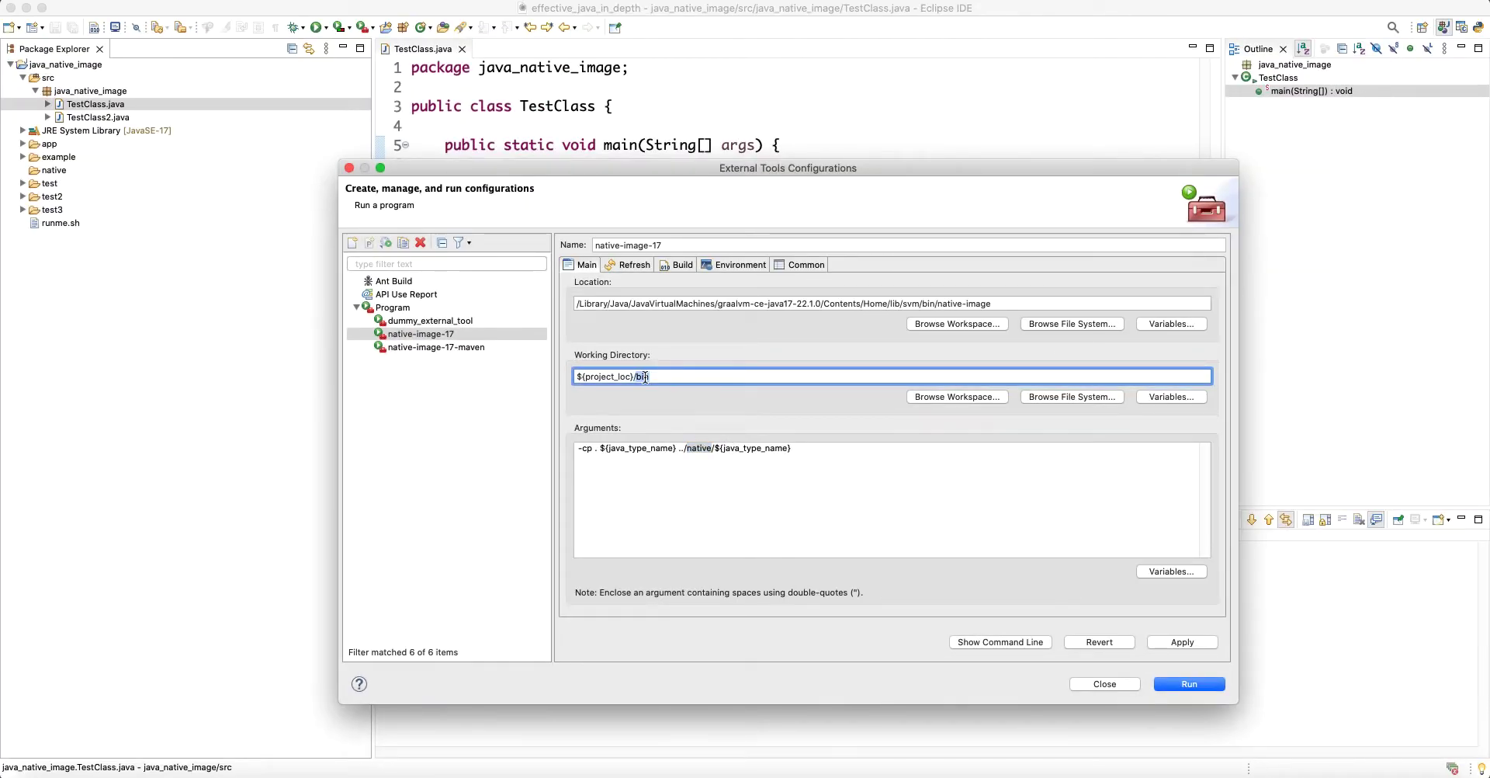
left_click(683, 454)
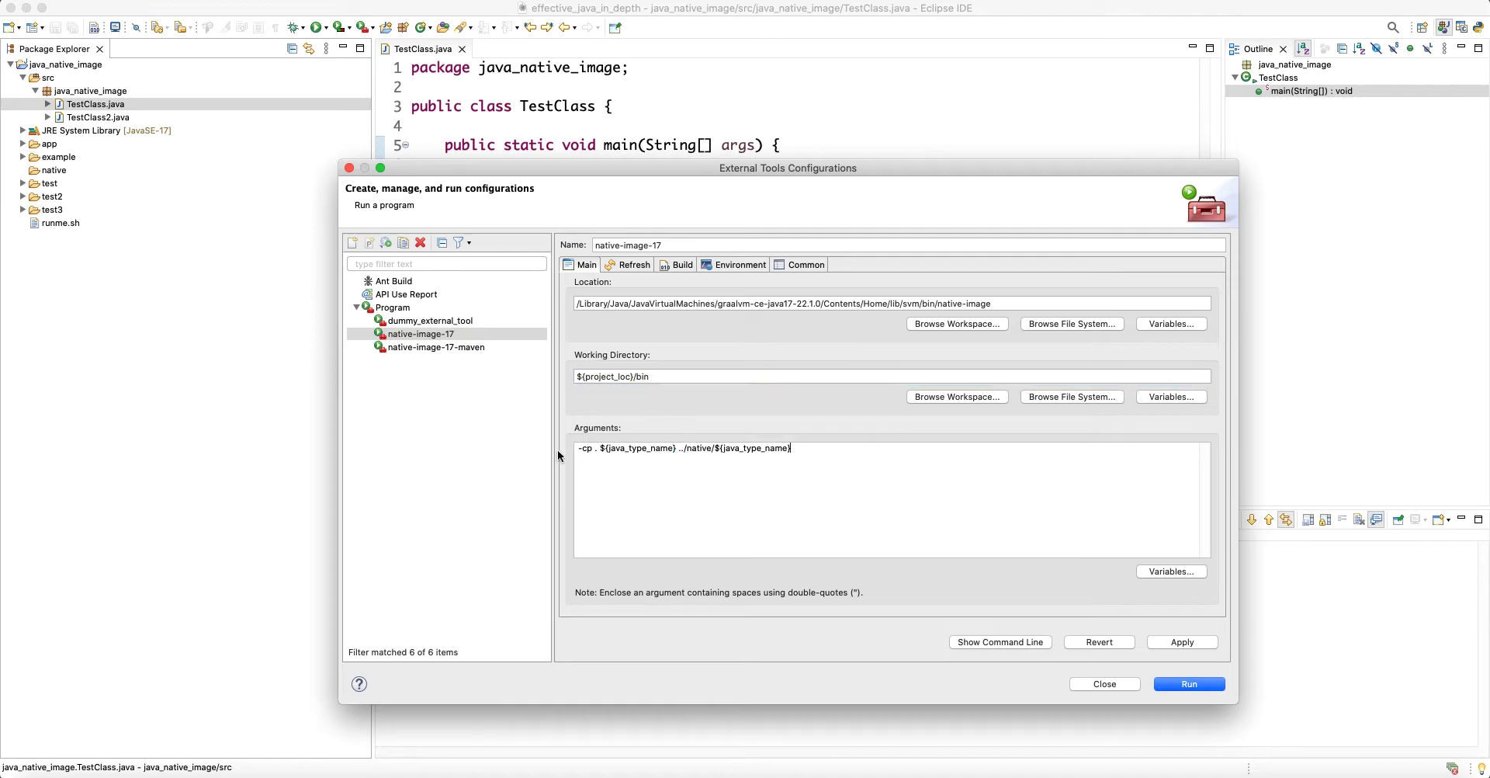
left_click(680, 453)
left_click(577, 377)
left_click(705, 380)
double_click(694, 449)
left_click(895, 532)
Step: Show the resolved command line of native-image-17 and examine its executable path, "-cp ." option and java_native_image.TestClass class name
left_click(999, 642)
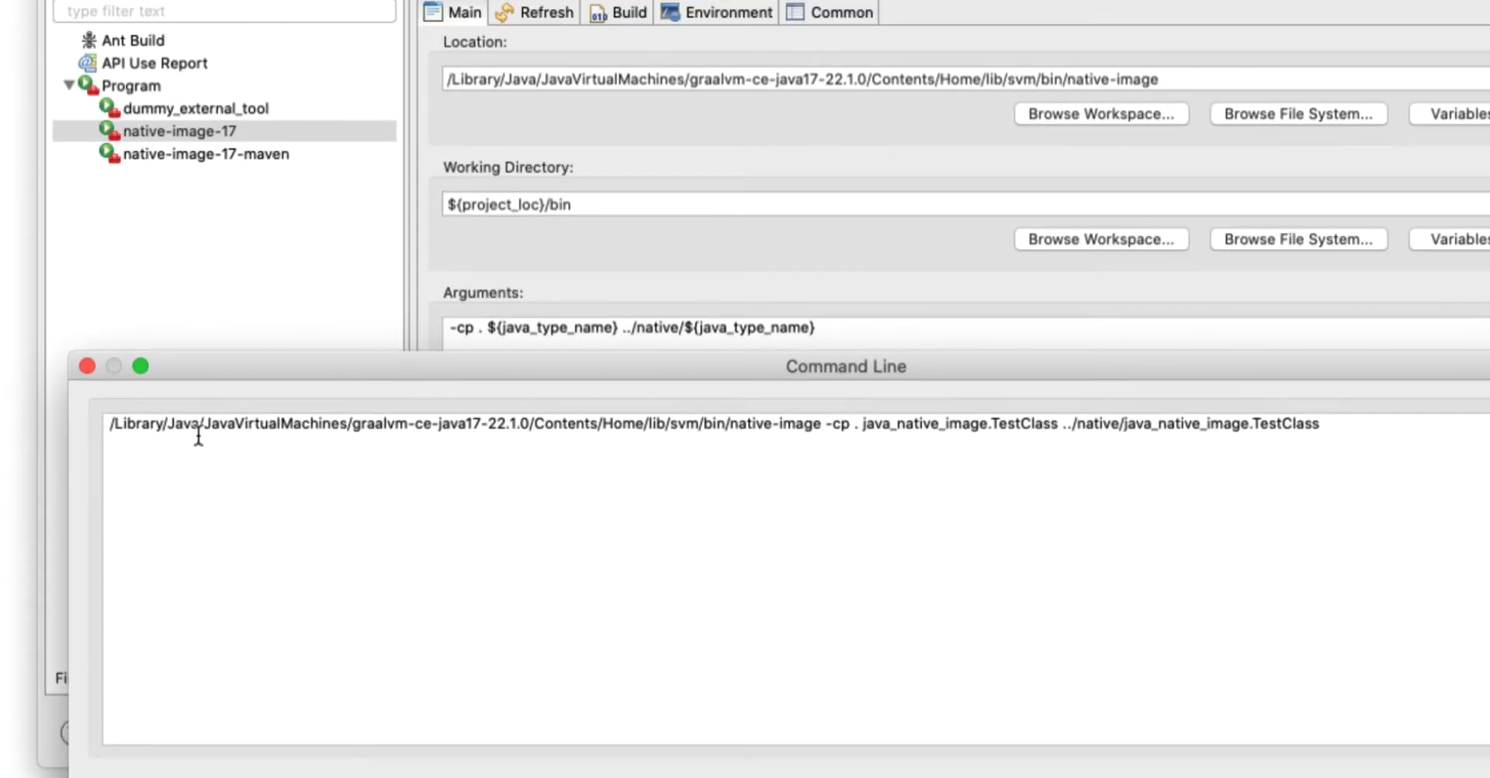
left_click_drag(110, 424, 821, 429)
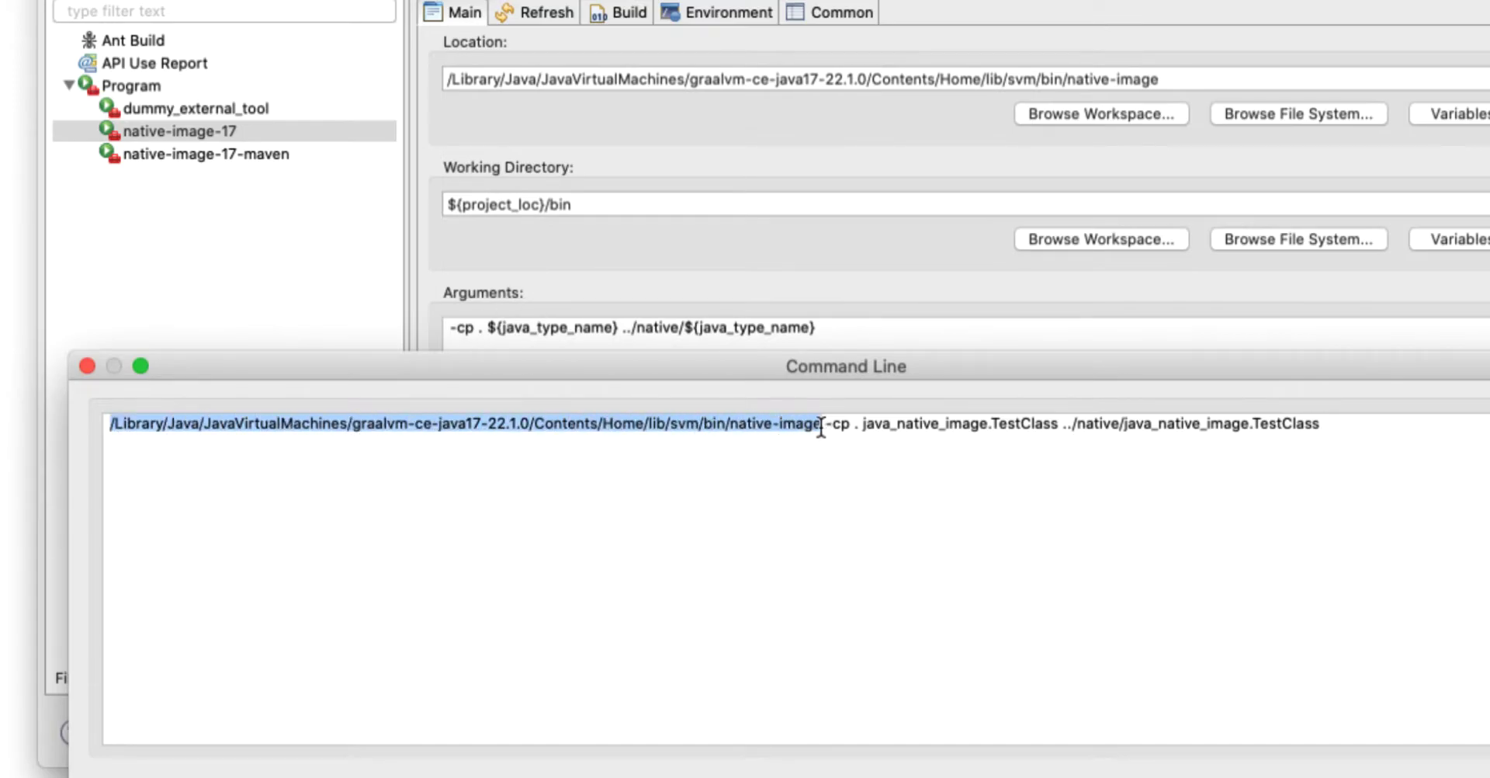
left_click(842, 424)
mouse_move(828, 423)
left_mouse_down()
mouse_move(864, 443)
mouse_move(851, 425)
left_mouse_up()
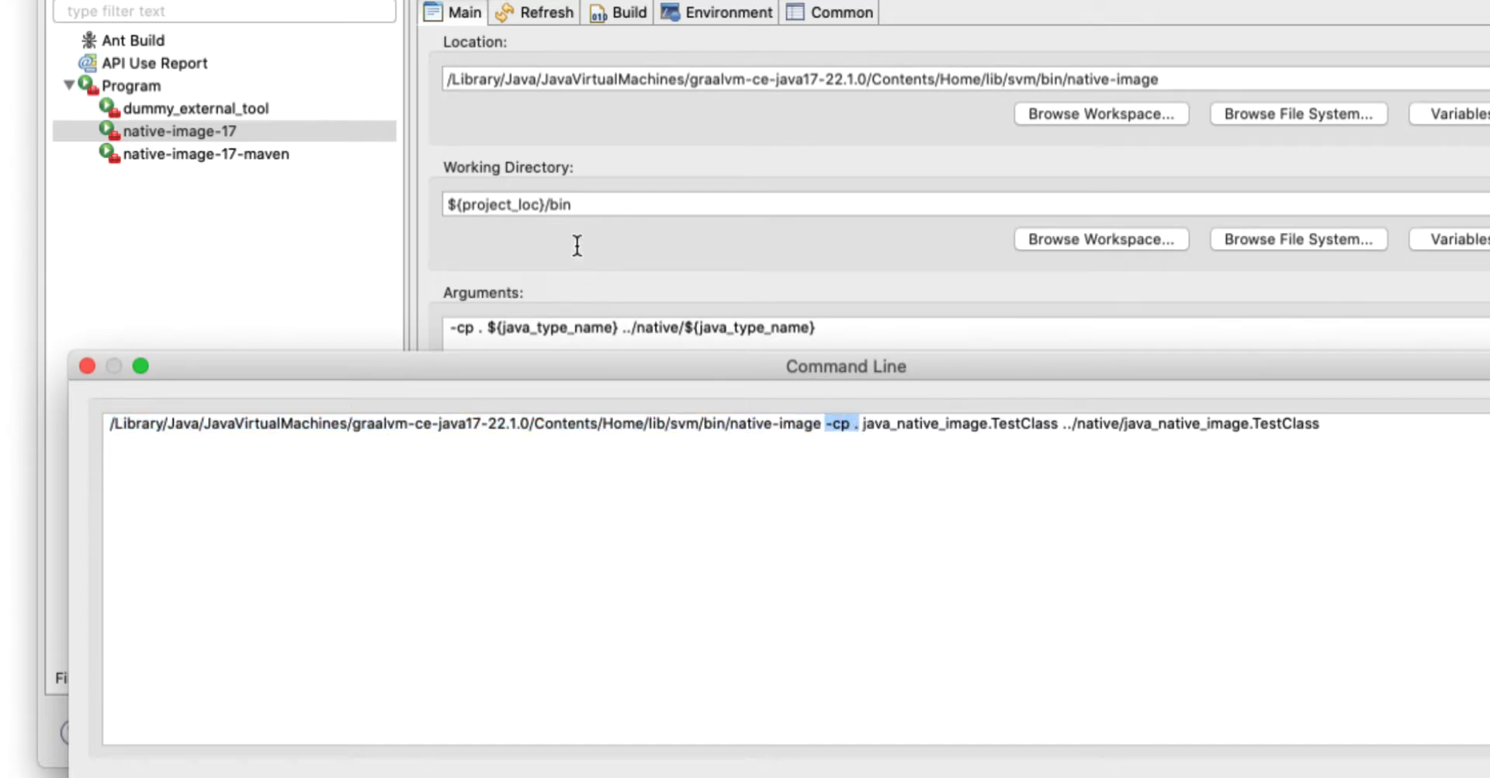
left_click(893, 425)
left_click_drag(861, 425, 1060, 426)
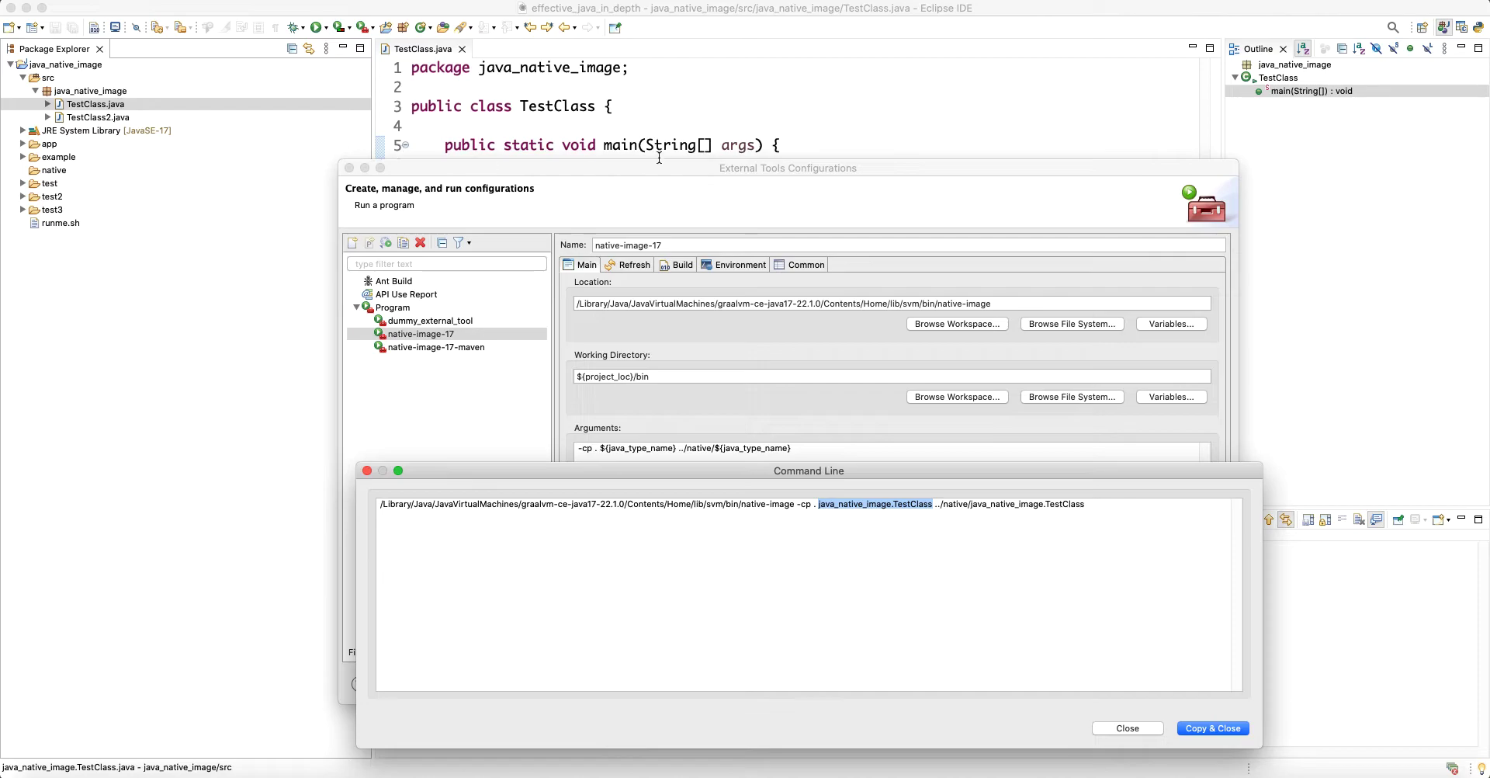
left_click_drag(813, 507, 818, 510)
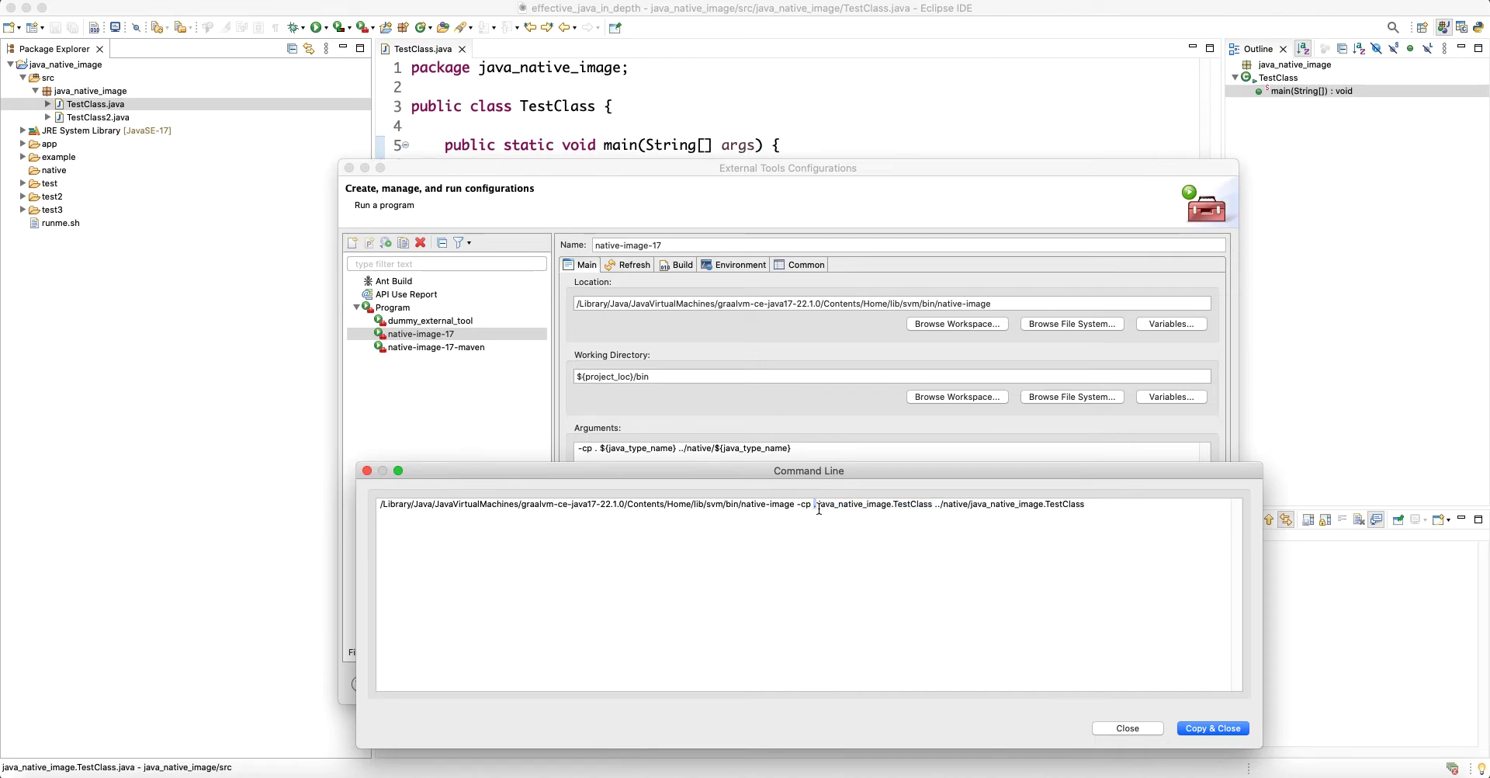
Step: Examine the ../native/java_native_image.TestClass output path in the resolved command line, including its folder and file name parts
mouse_move(937, 505)
left_mouse_down()
mouse_move(1098, 505)
mouse_move(936, 505)
left_mouse_up()
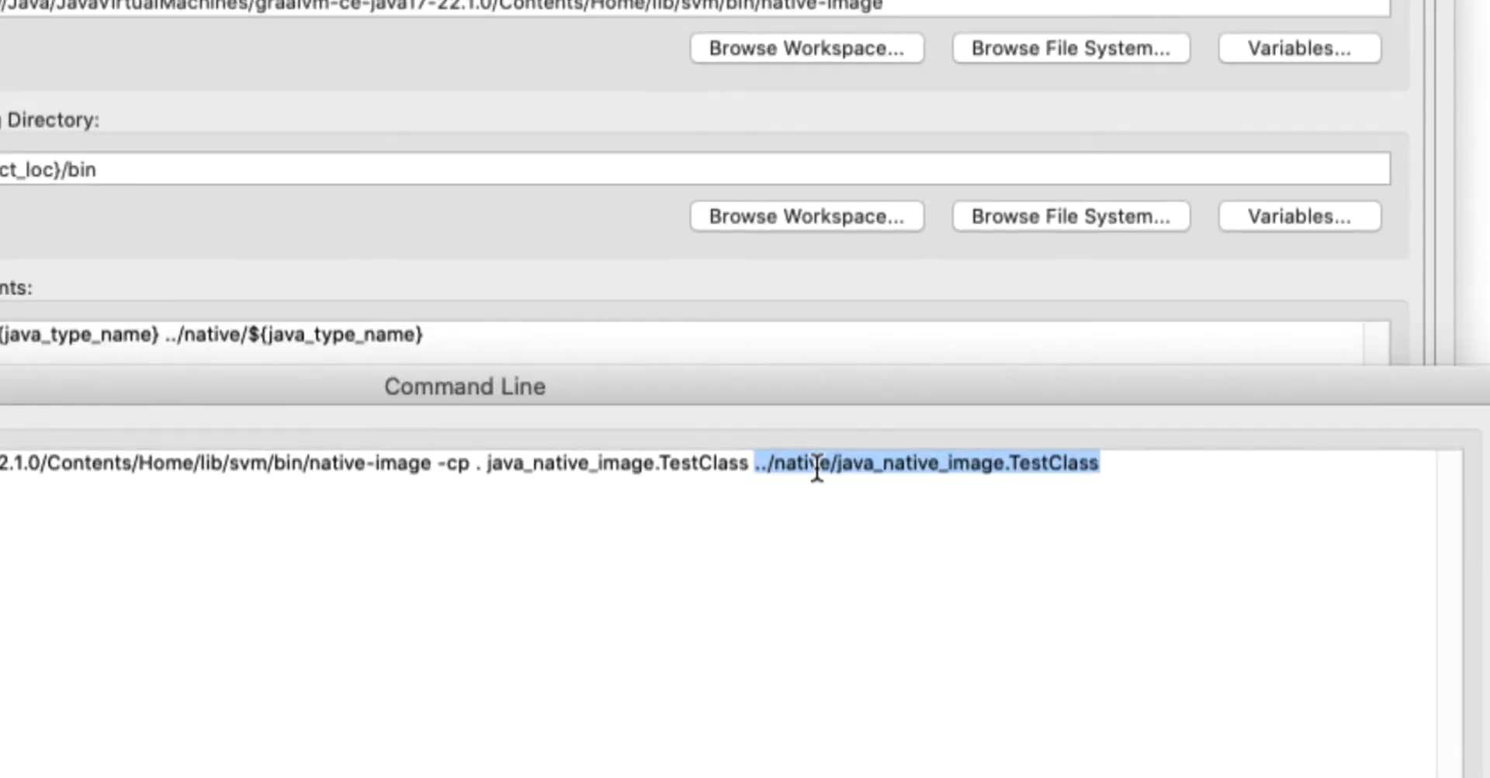
double_click(876, 483)
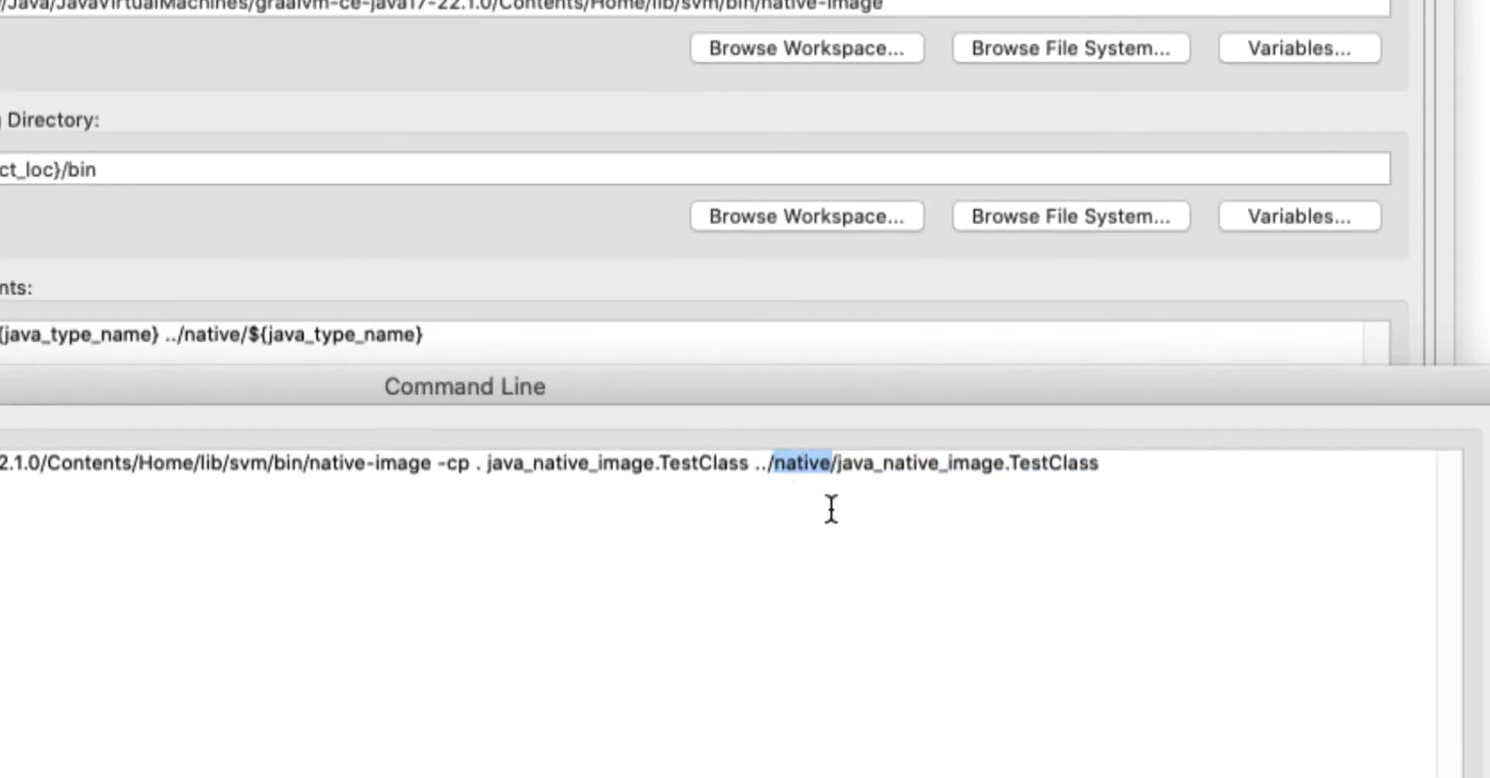
double_click(854, 466)
left_click(1101, 466)
left_click_drag(1101, 466, 842, 463)
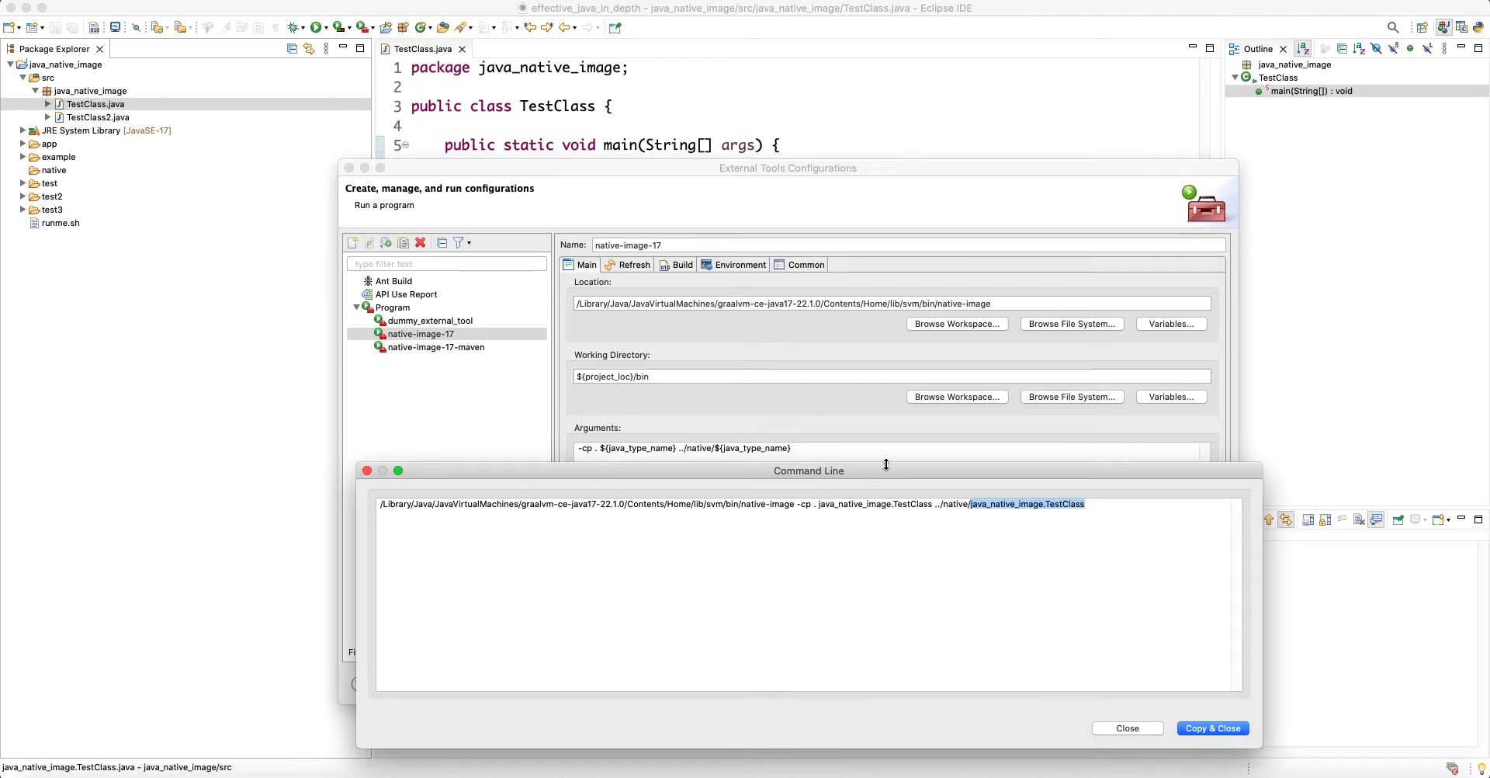
Step: Close the command line preview, apply the native-image-17 settings and close the external tools configurations
left_click_drag(720, 474, 706, 516)
left_click_drag(970, 512, 947, 376)
left_click(1091, 638)
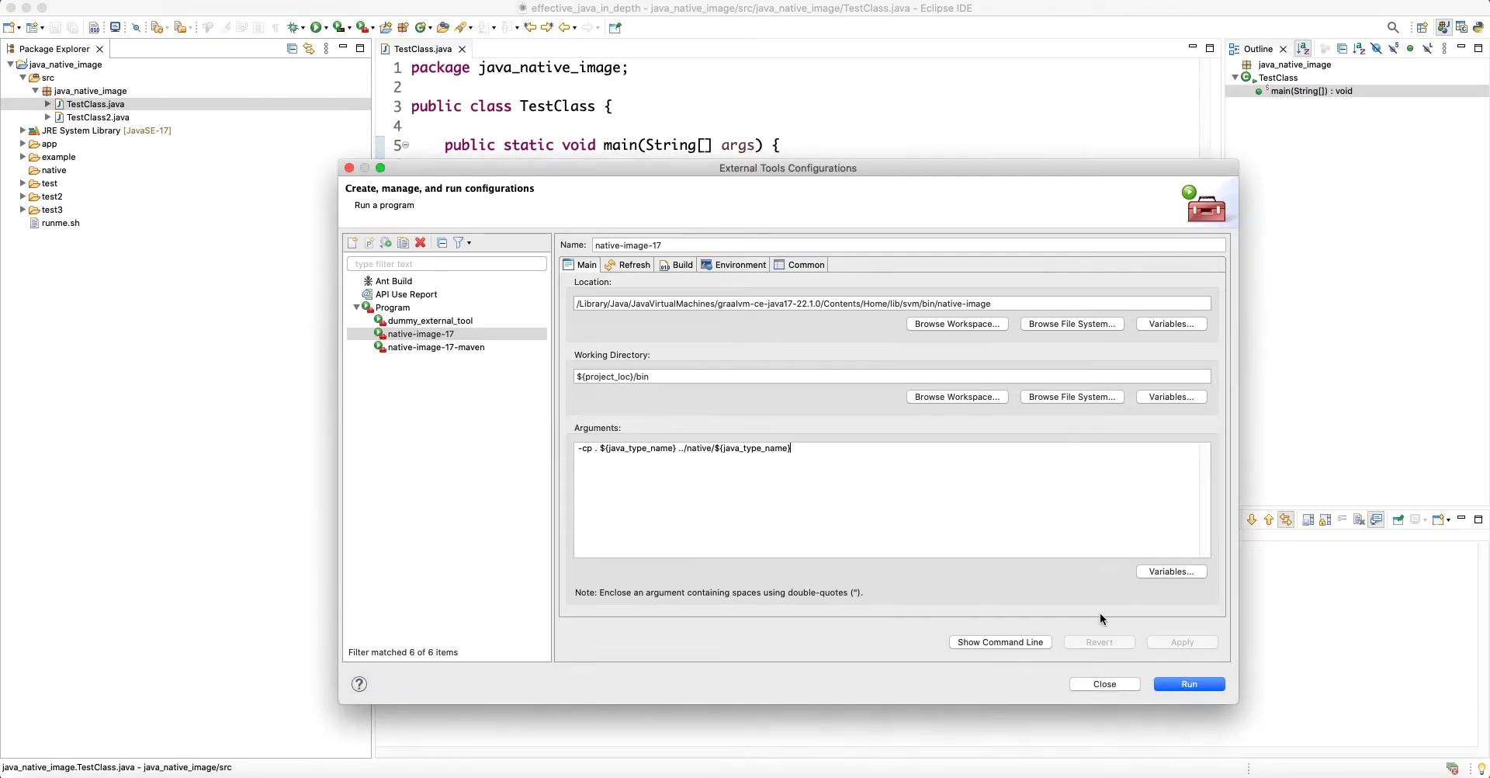
left_click(1117, 684)
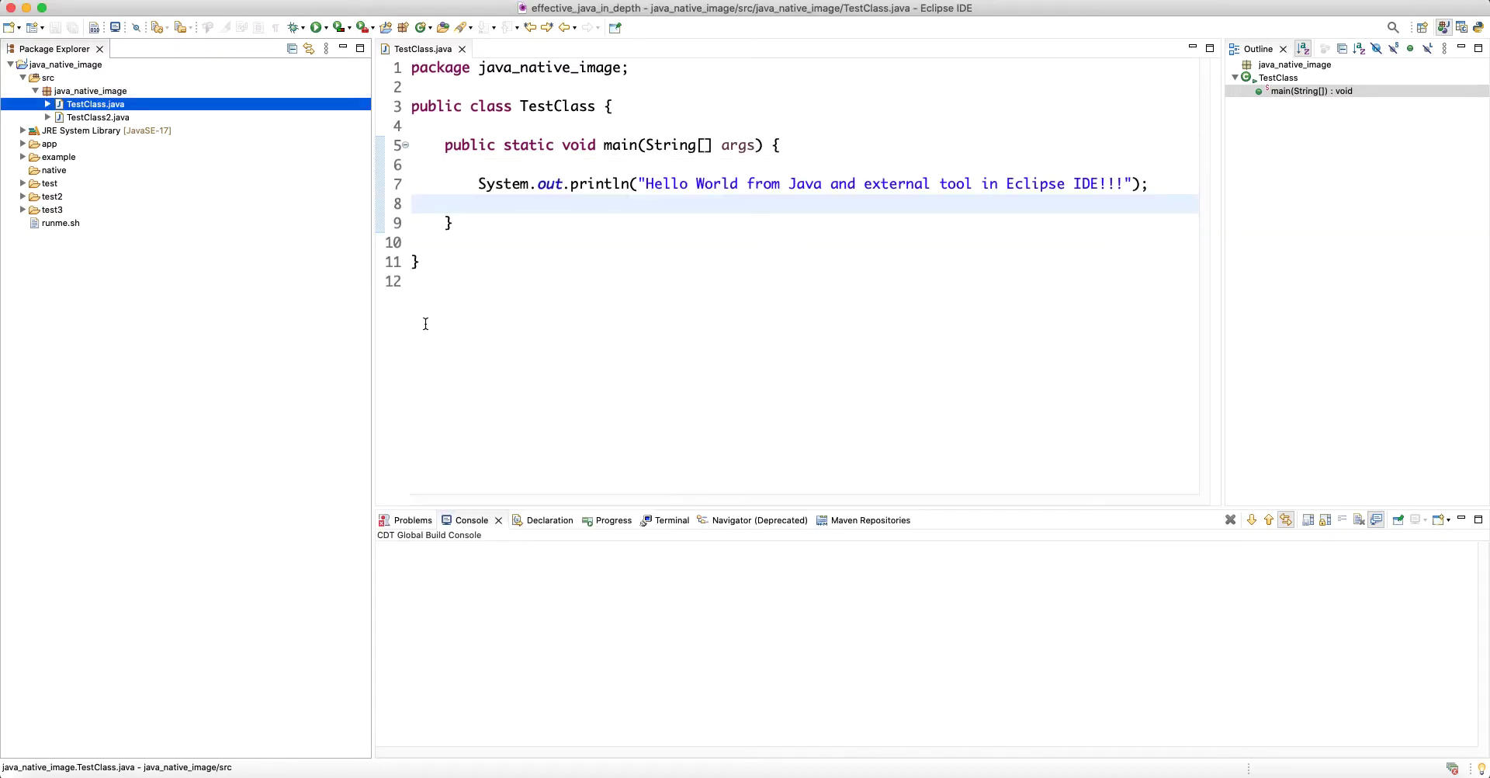
Step: Run the native-image-17 external tool on TestClass.java and check the output executable named in the console
left_click(373, 28)
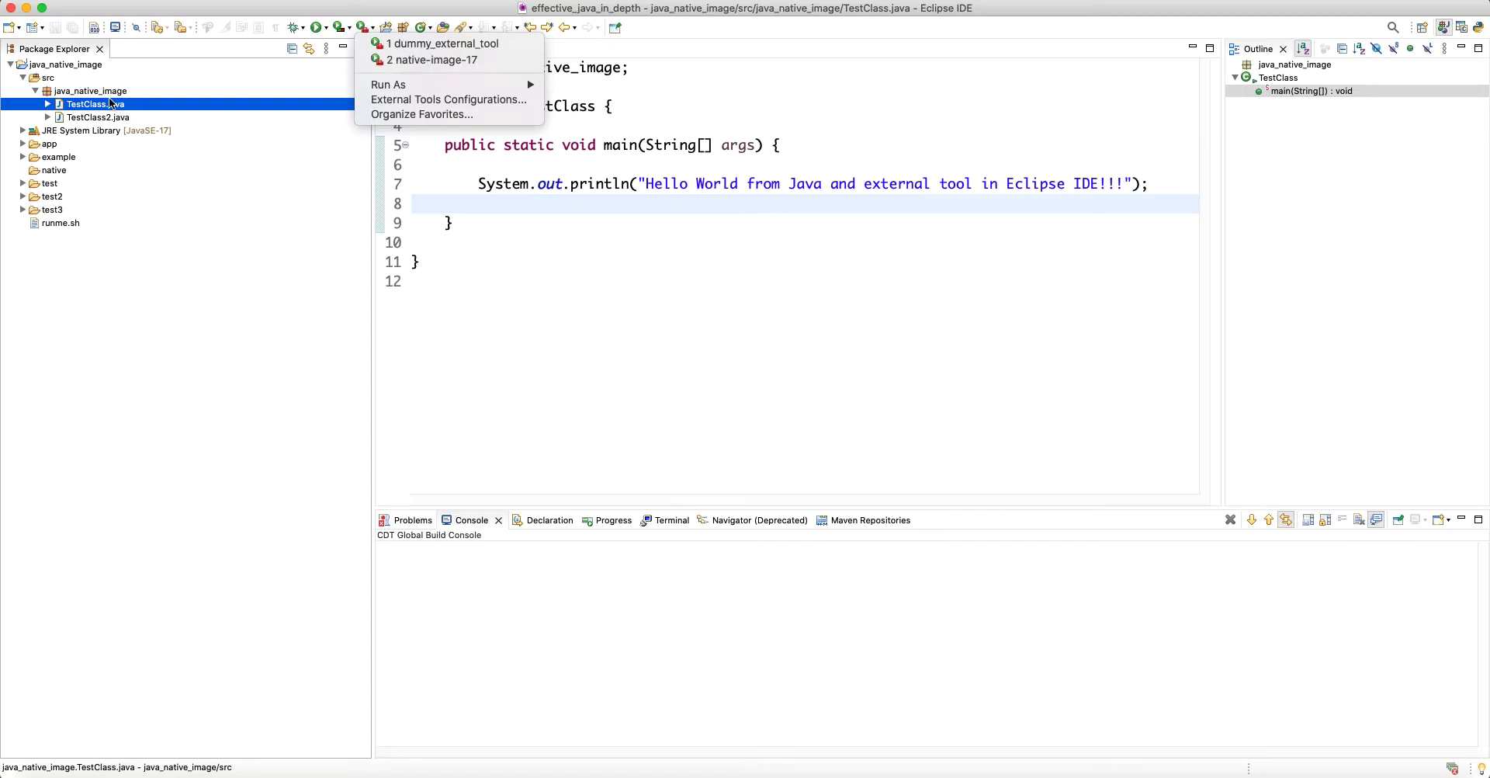
left_click(432, 60)
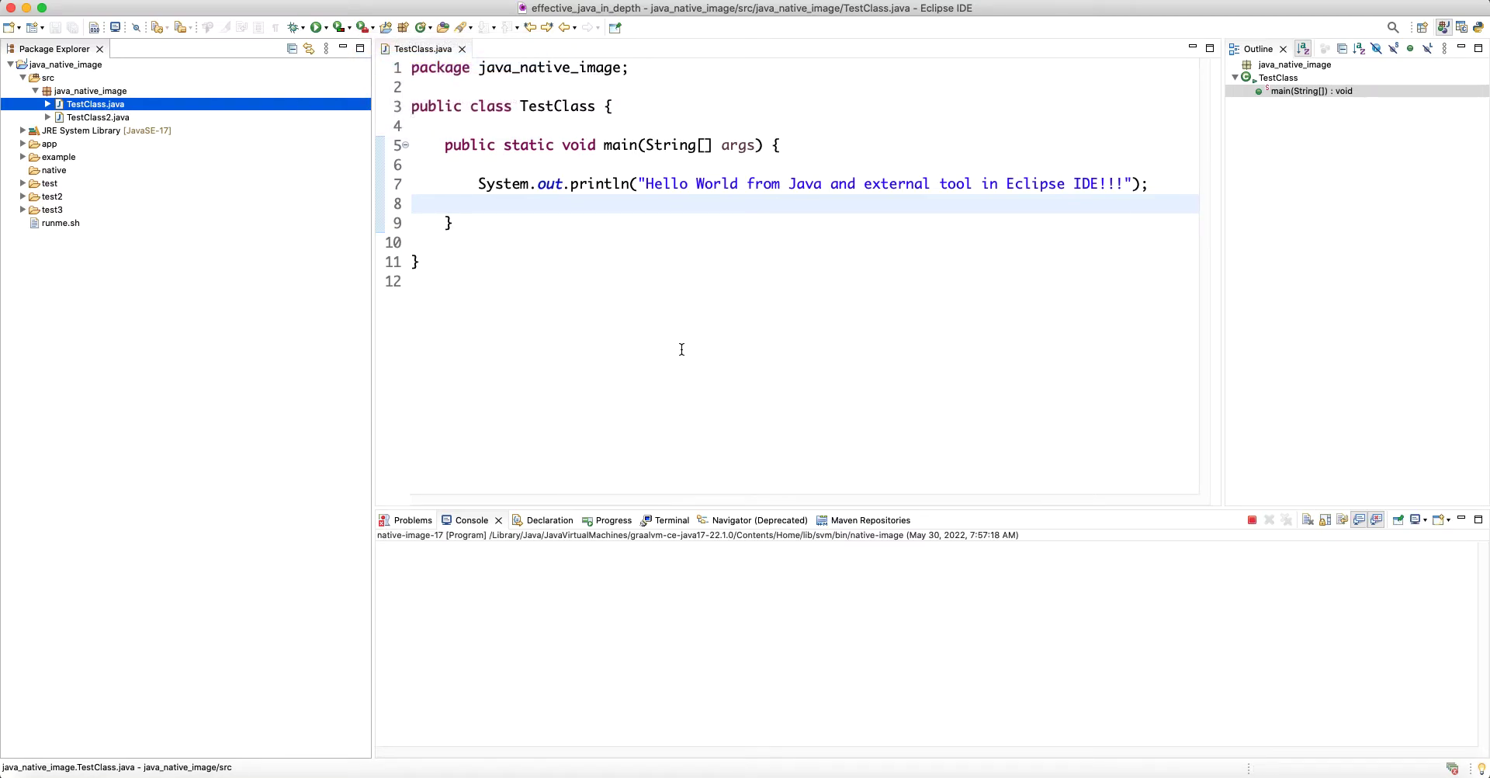
left_click_drag(396, 567, 1115, 571)
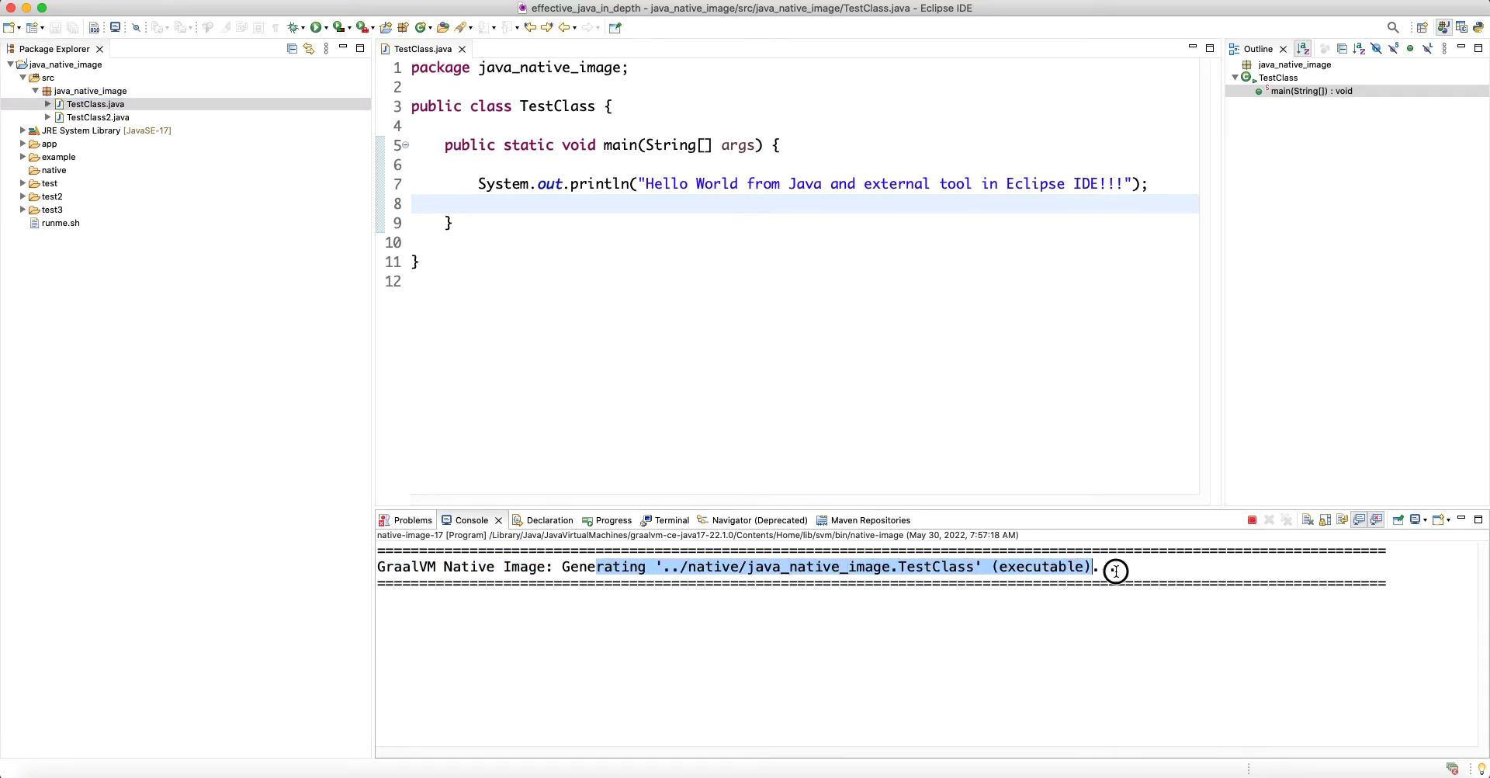
left_click(906, 571)
left_click_drag(664, 570, 967, 570)
left_click_drag(1122, 571, 341, 572)
left_click(530, 568)
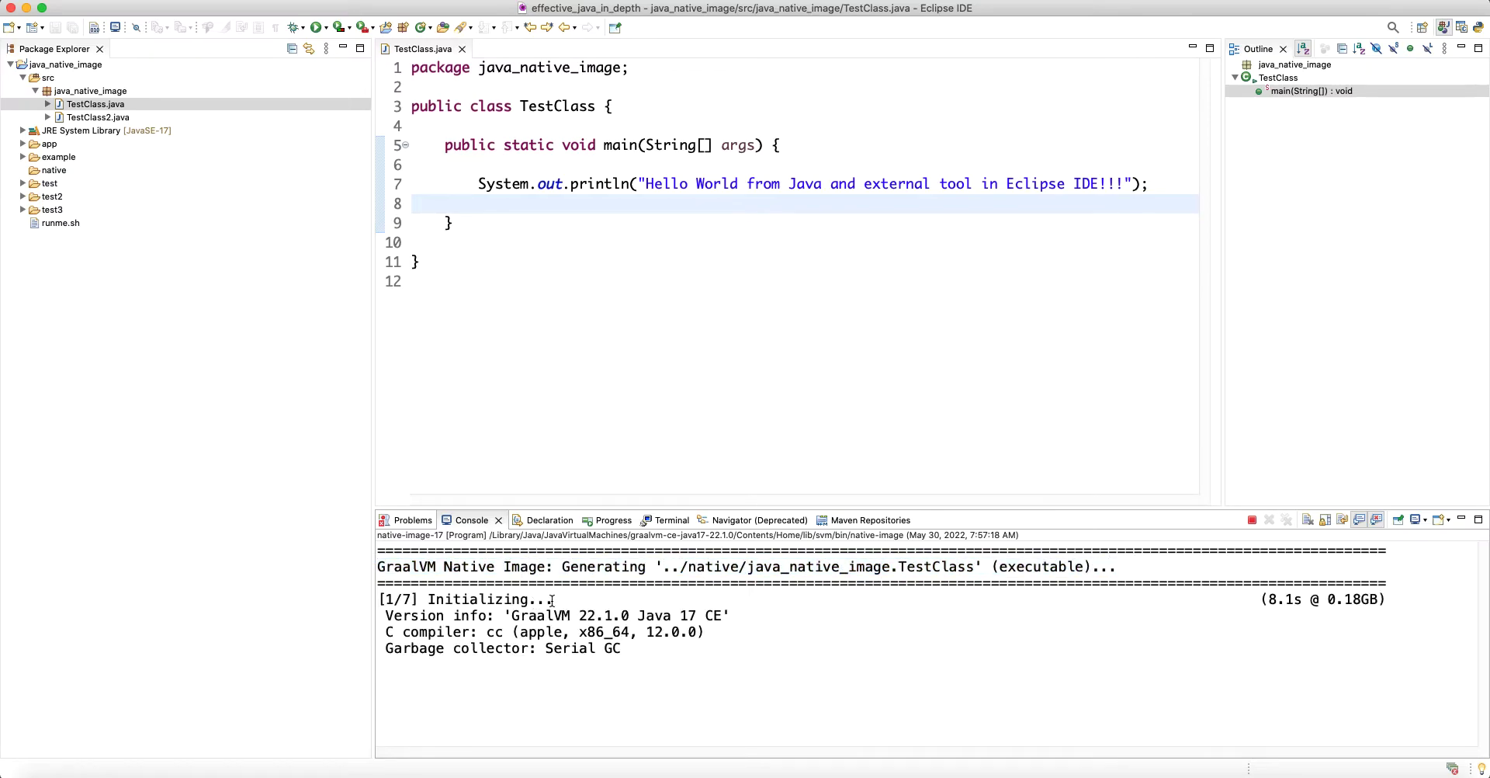
Step: Examine the GraalVM version, C compiler and garbage collector lines of the initializing stage in the console
mouse_move(384, 616)
left_mouse_down()
mouse_move(772, 616)
mouse_move(372, 615)
left_mouse_up()
left_click(626, 633)
left_click_drag(620, 649, 346, 604)
left_click(622, 616)
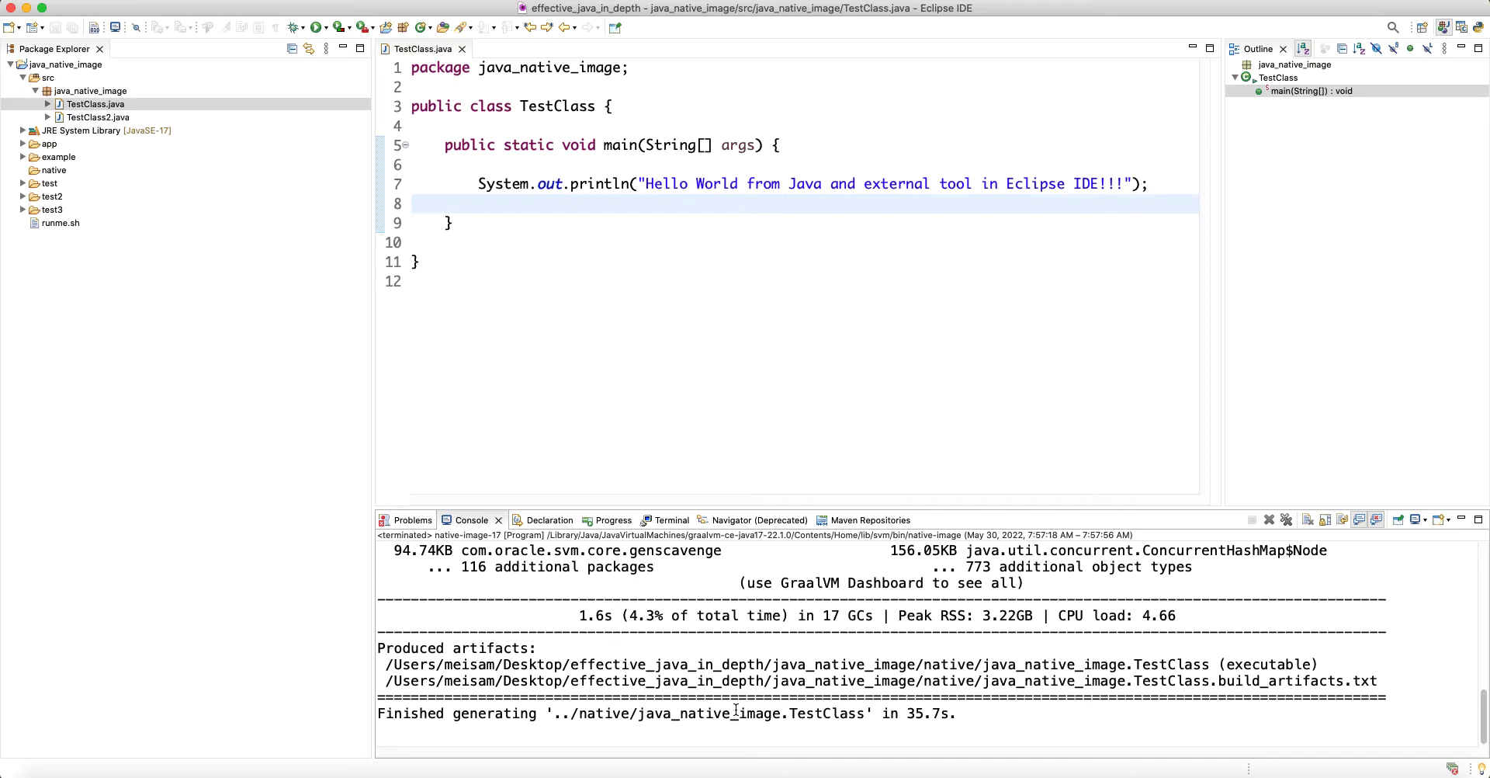
Step: Refresh the java_native_image project and expand its native folder to select the java_native_image.TestClass executable
right_click(56, 64)
left_click(121, 422)
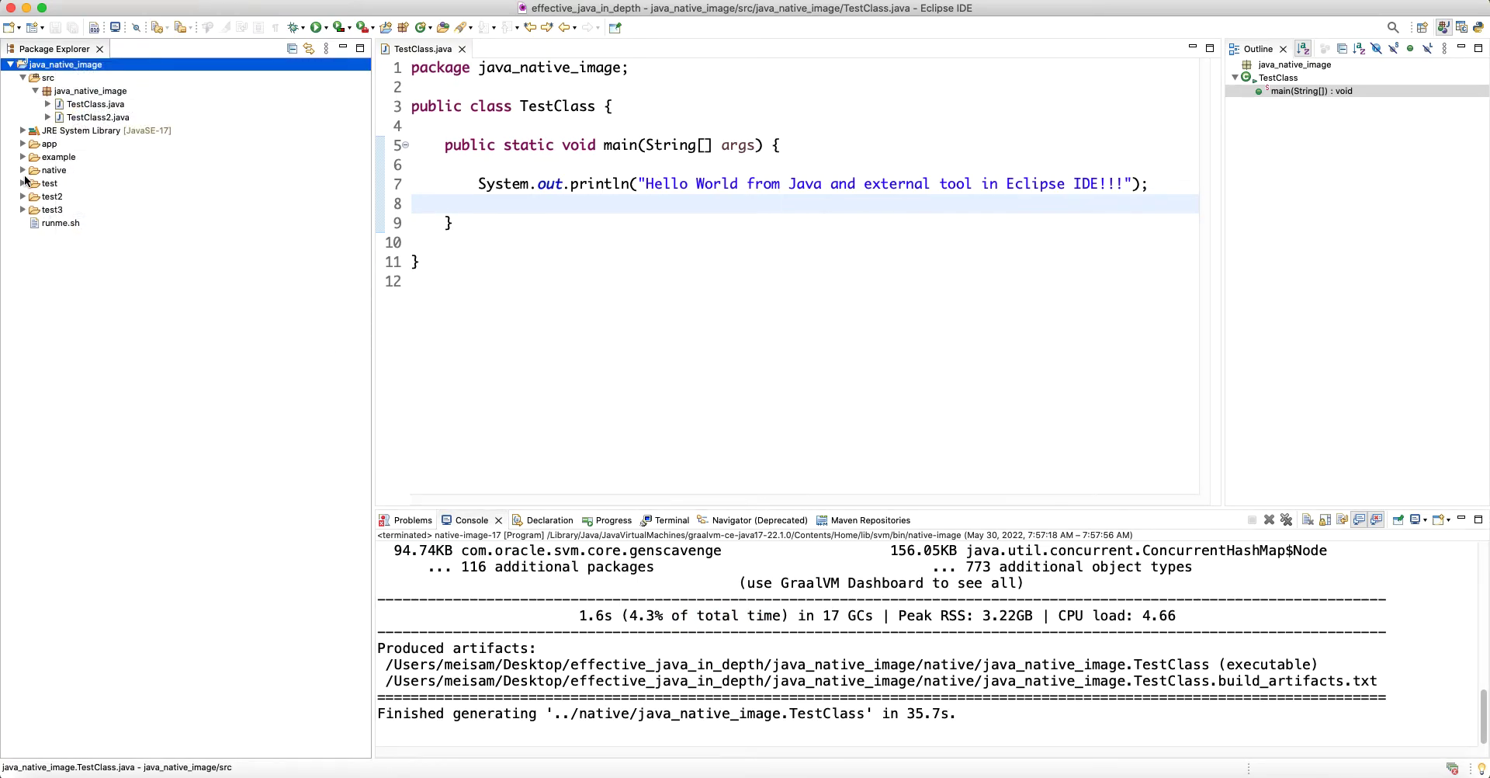
left_click(48, 170)
left_click(124, 185)
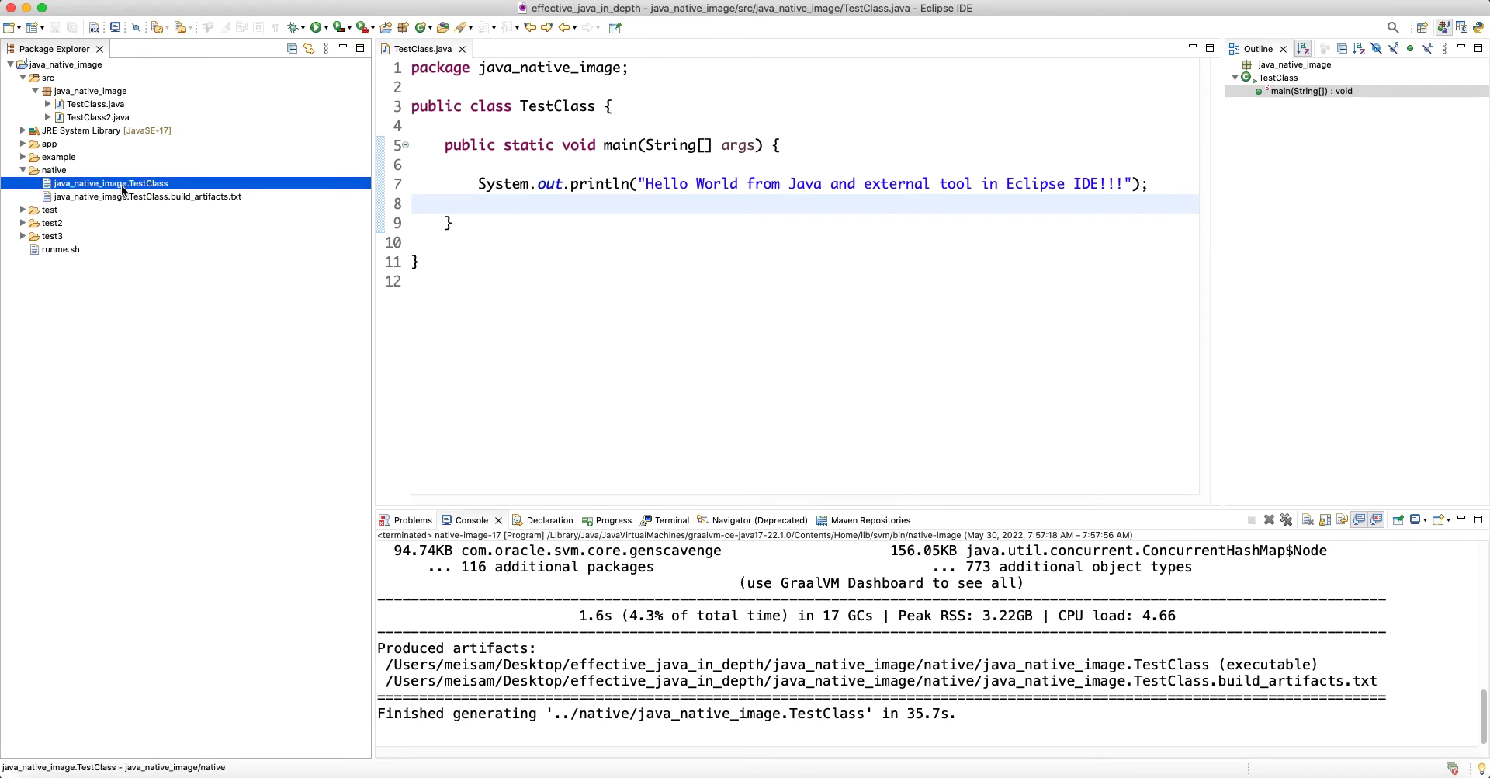
Step: Open java_native_image.TestClass.build_artifacts.txt from the native folder and examine its [EXECUTABLE] heading and path line
double_click(187, 197)
left_click_drag(714, 83, 368, 65)
left_click(489, 80)
left_click_drag(515, 68, 395, 82)
double_click(437, 72)
left_click(403, 84)
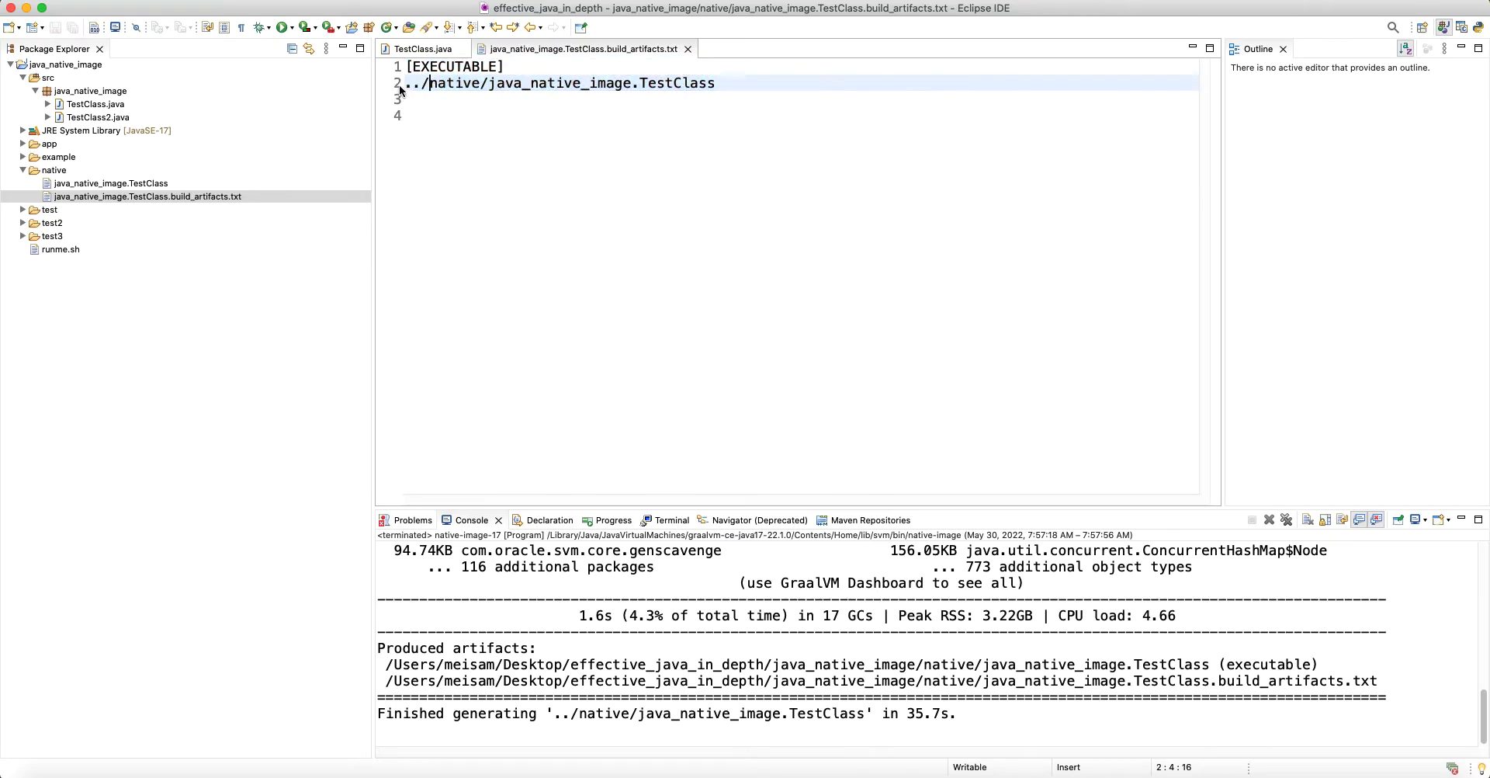
left_click_drag(732, 83, 376, 85)
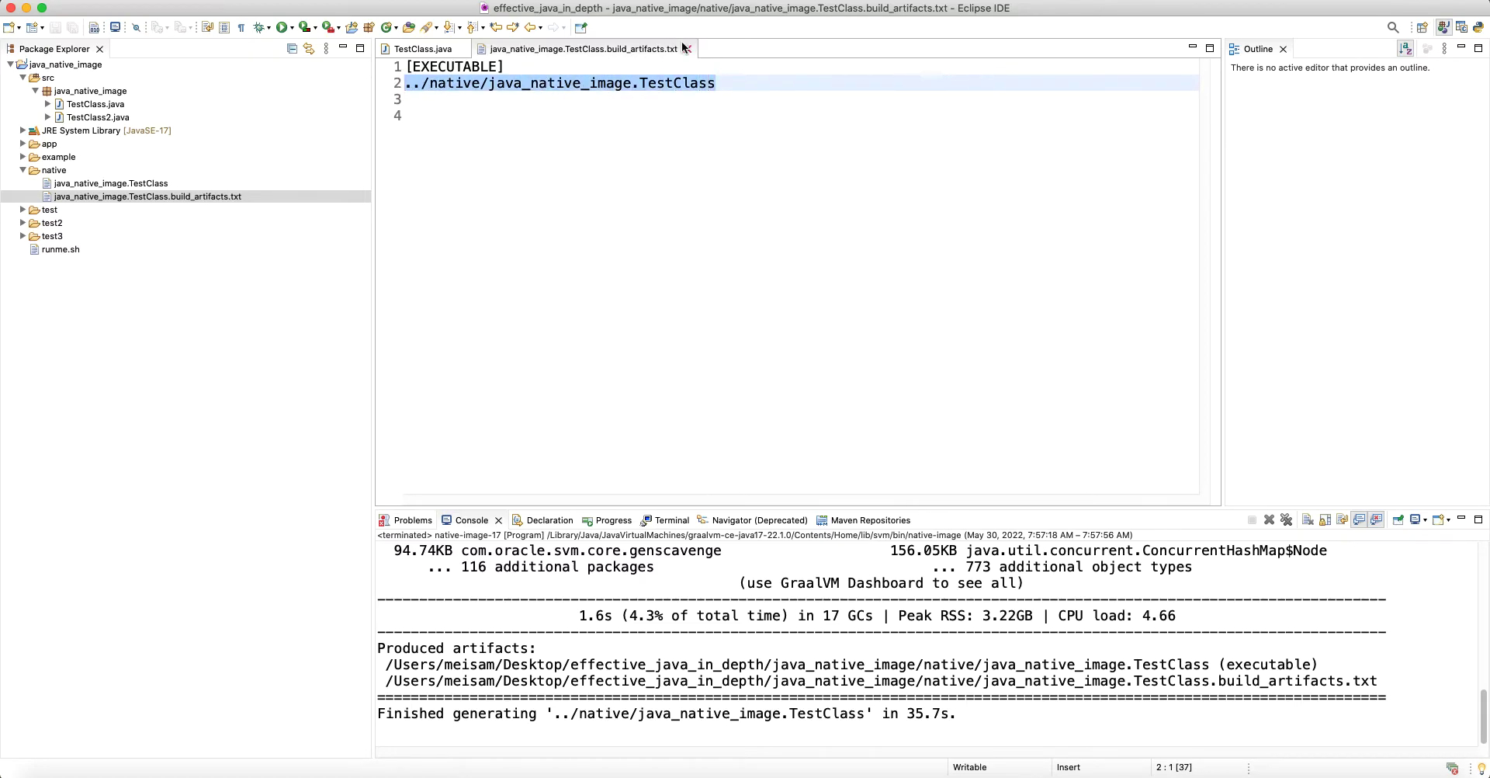
left_click(541, 104)
left_click_drag(745, 83, 400, 83)
Step: Check the relative executable path in the build artifacts file against the java_native_image project's folder structure
left_click(96, 195)
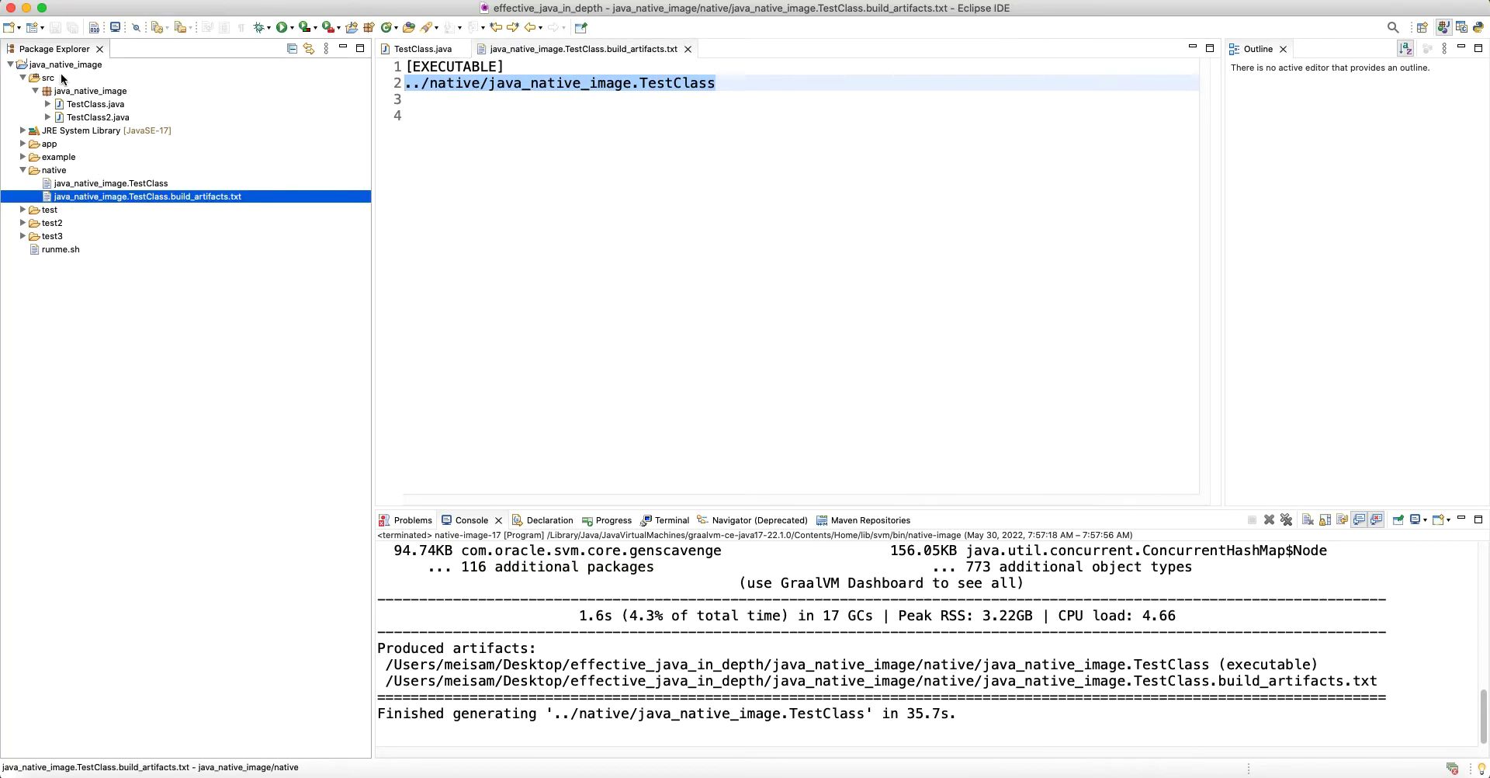
left_click(69, 64)
left_click_drag(745, 82, 393, 86)
left_click(481, 82)
left_click_drag(714, 82, 777, 87)
left_click(473, 83)
left_click(778, 87)
Step: Open a local terminal with UTF-8 encoding at the java_native_image.TestClass executable's location and clear its screen
left_click(81, 183)
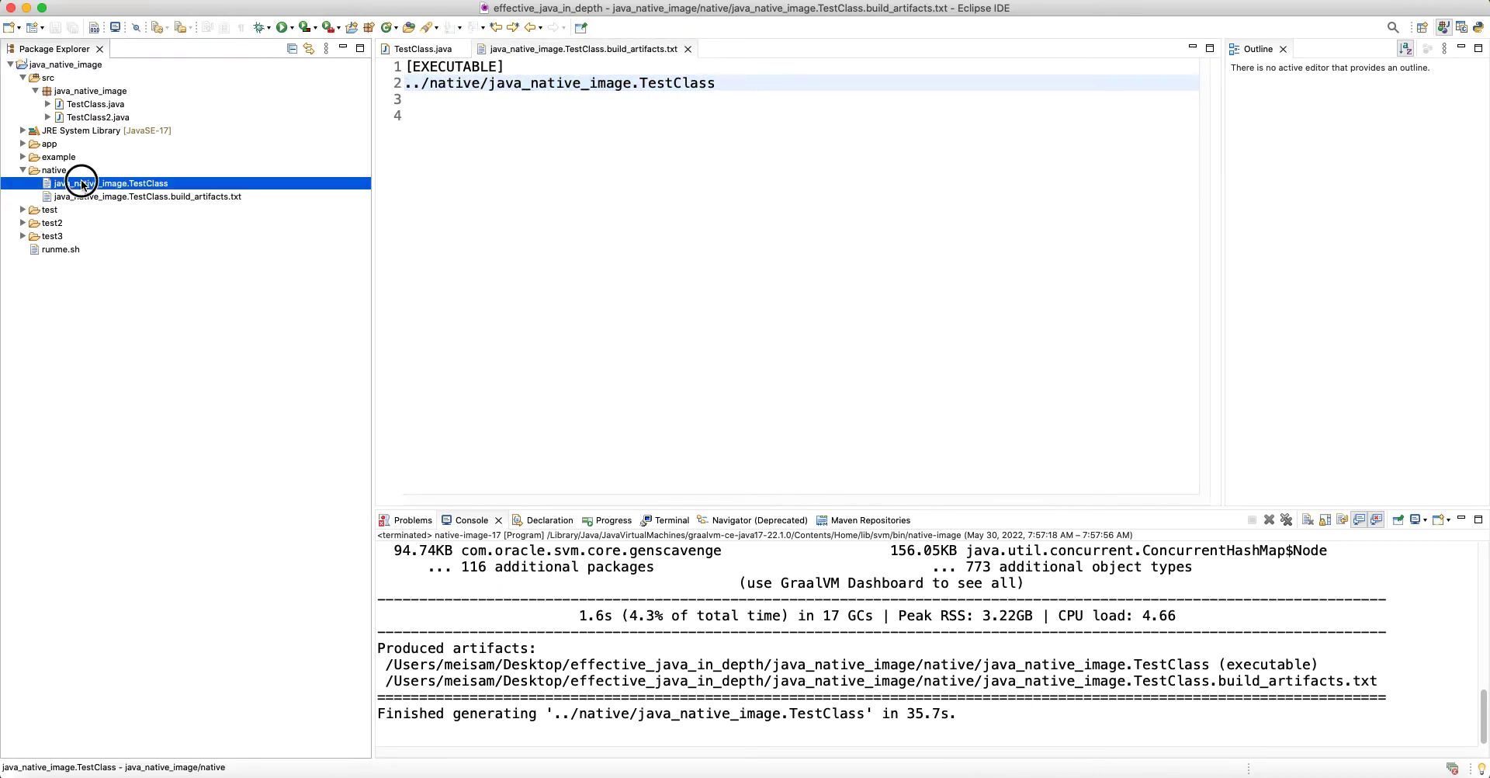
left_click(116, 28)
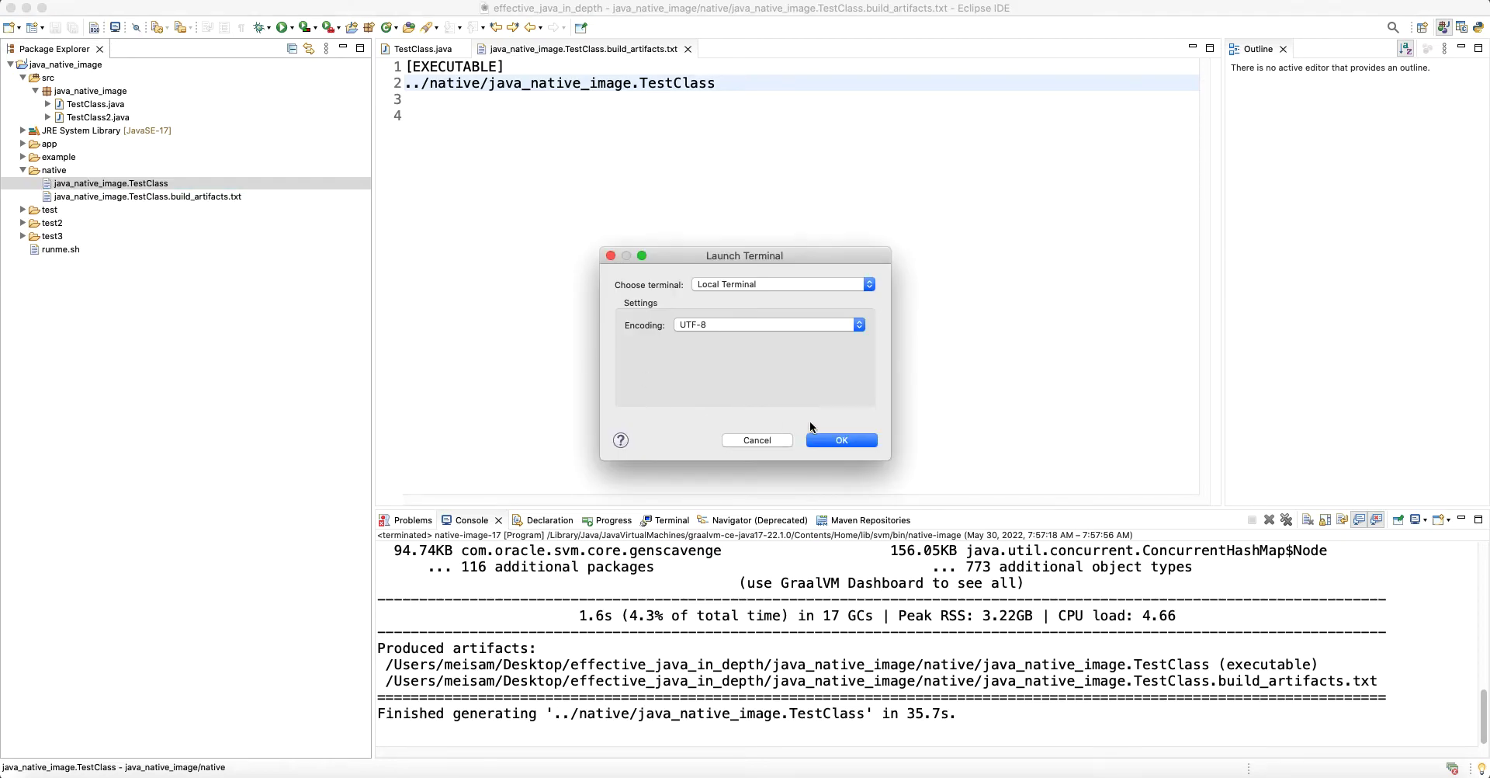
left_click(826, 444)
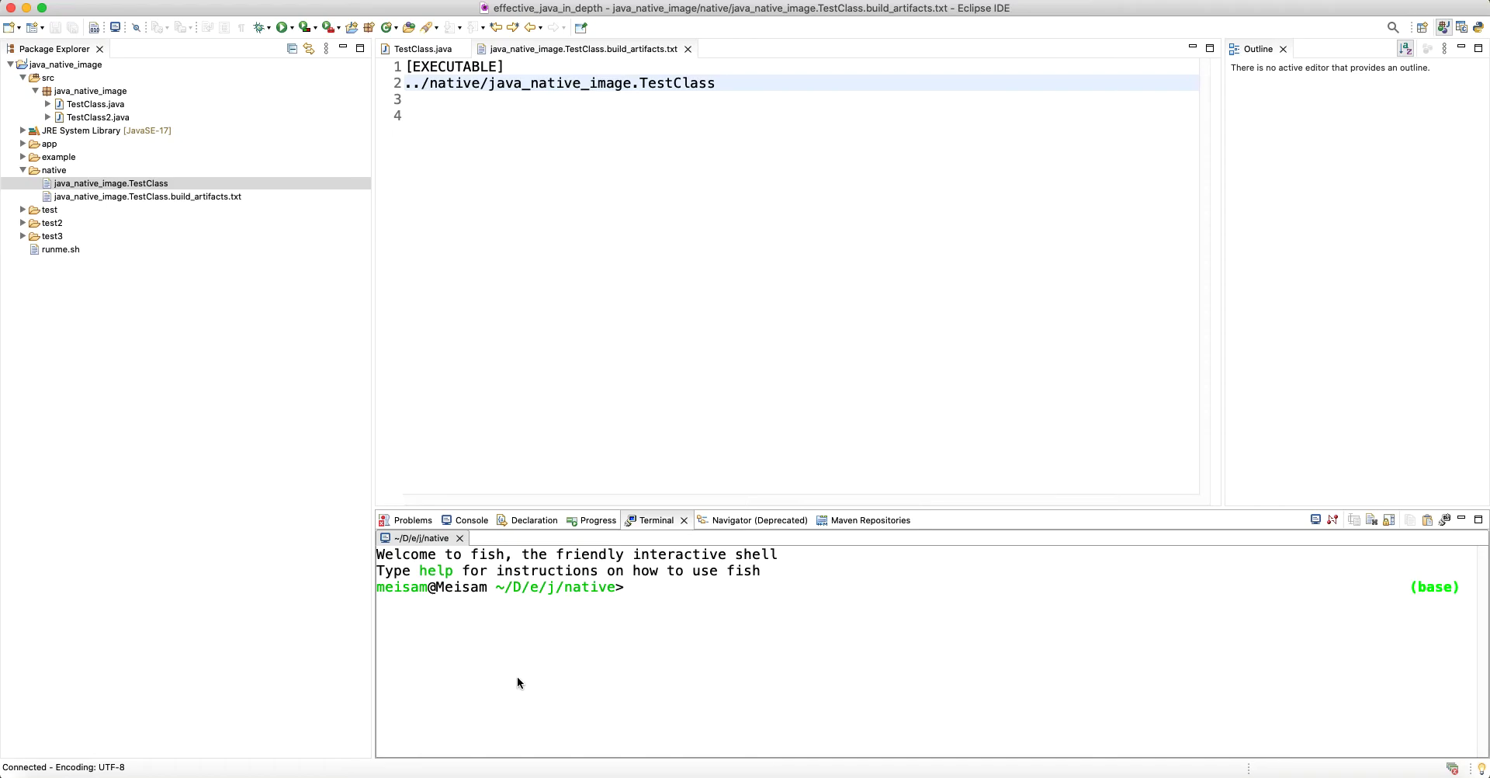
type("clear")
key("Return")
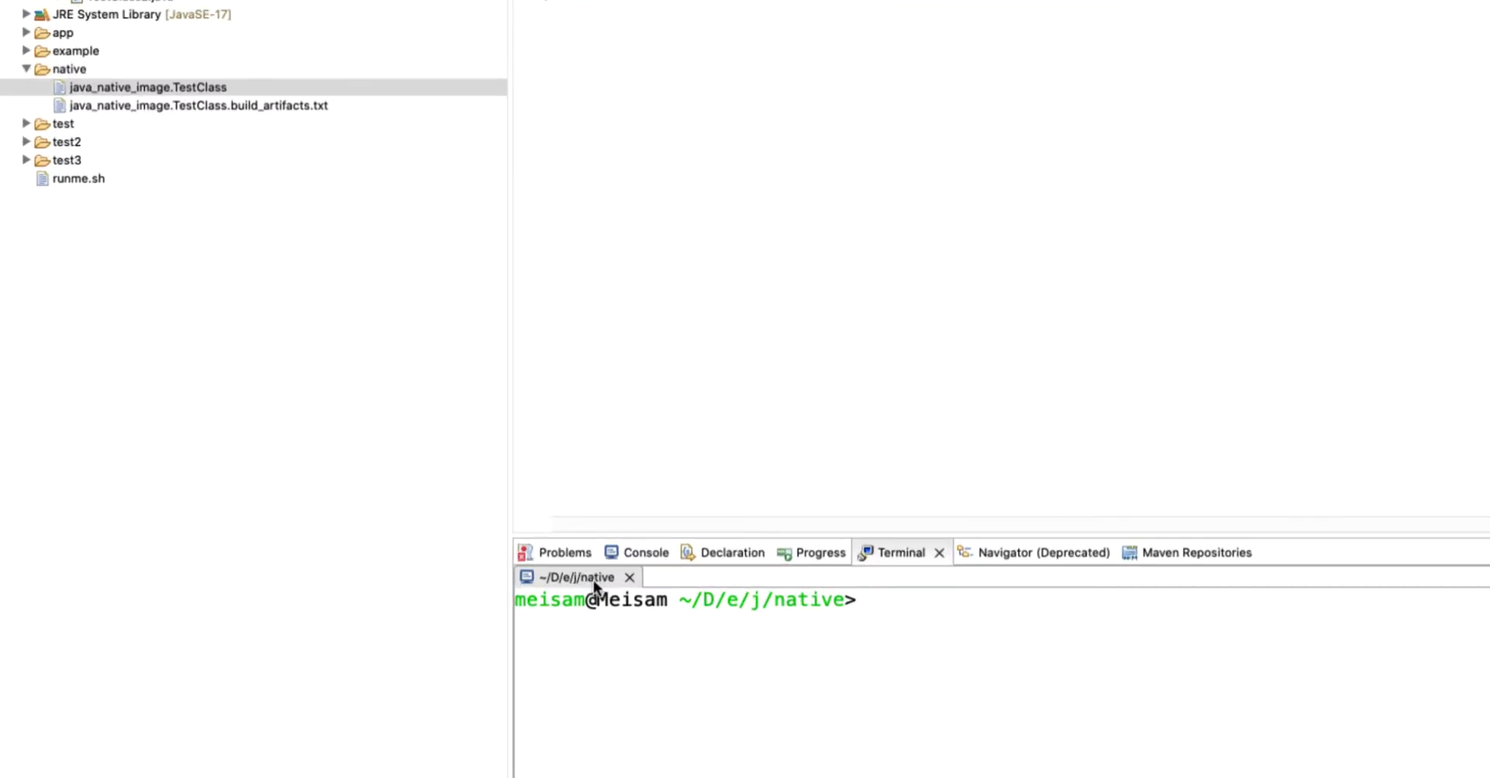
Step: Run ./java_native_image.TestClass in the terminal and compare its output with the println statement in TestClass.java
type("./")
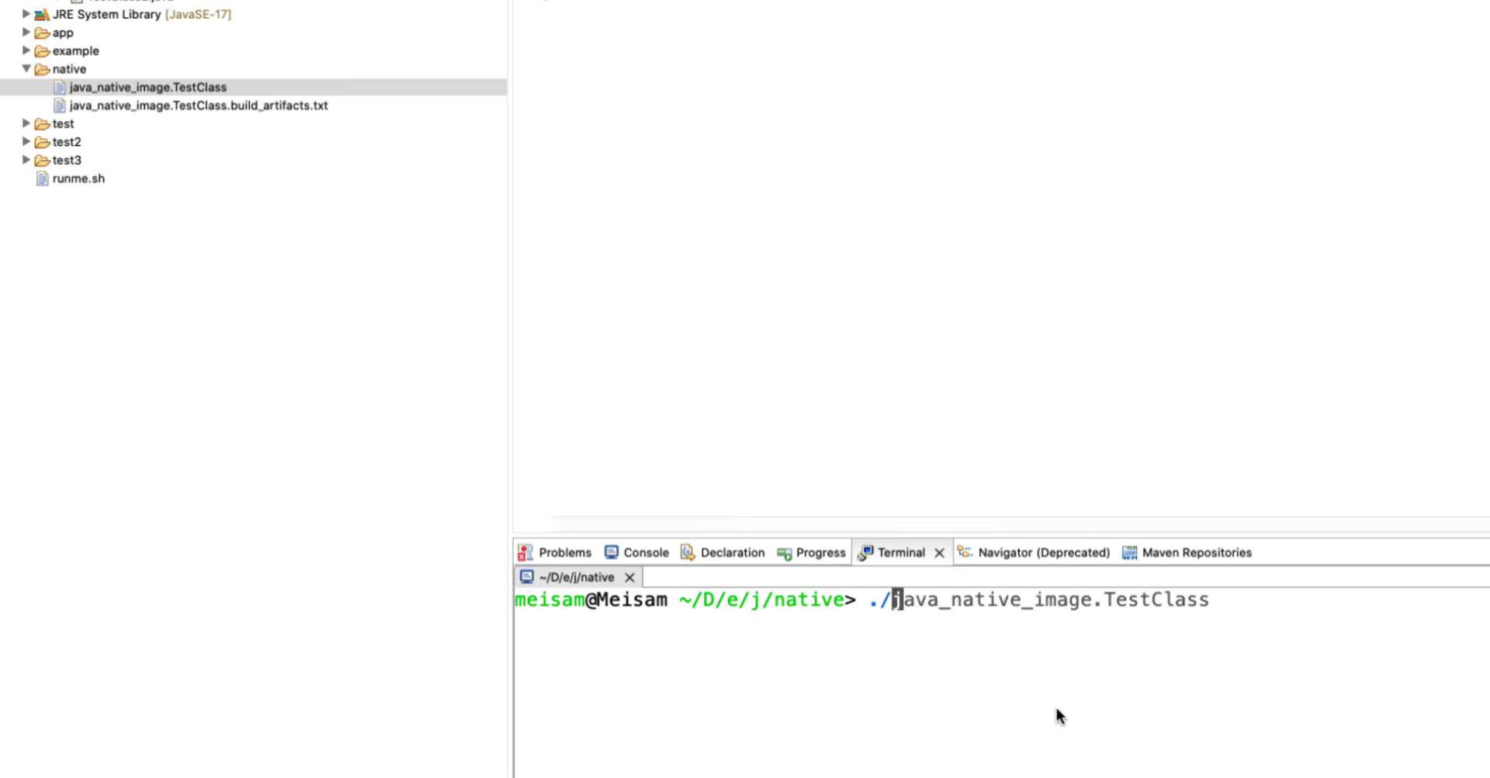
type("ja")
key("Tab")
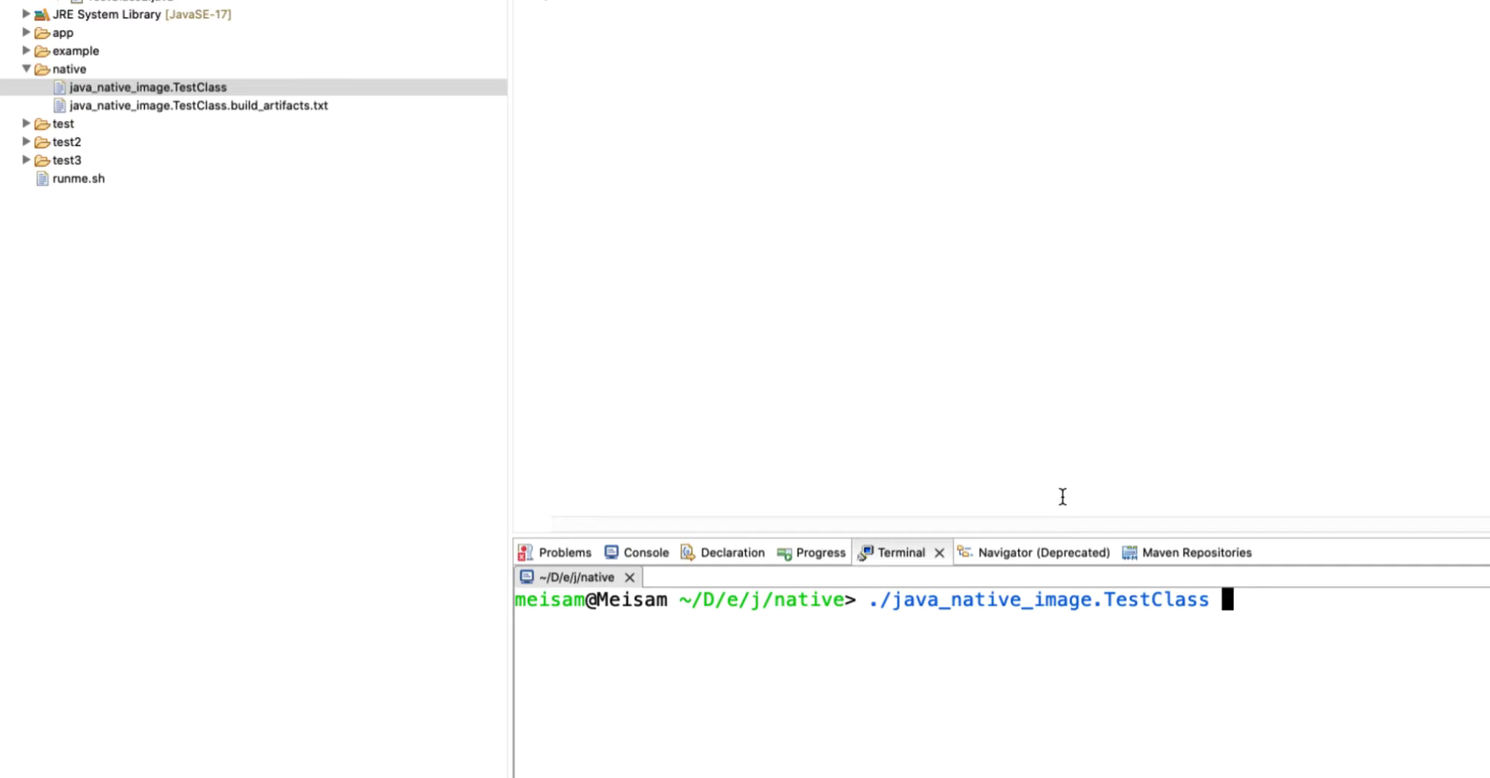
key("Return")
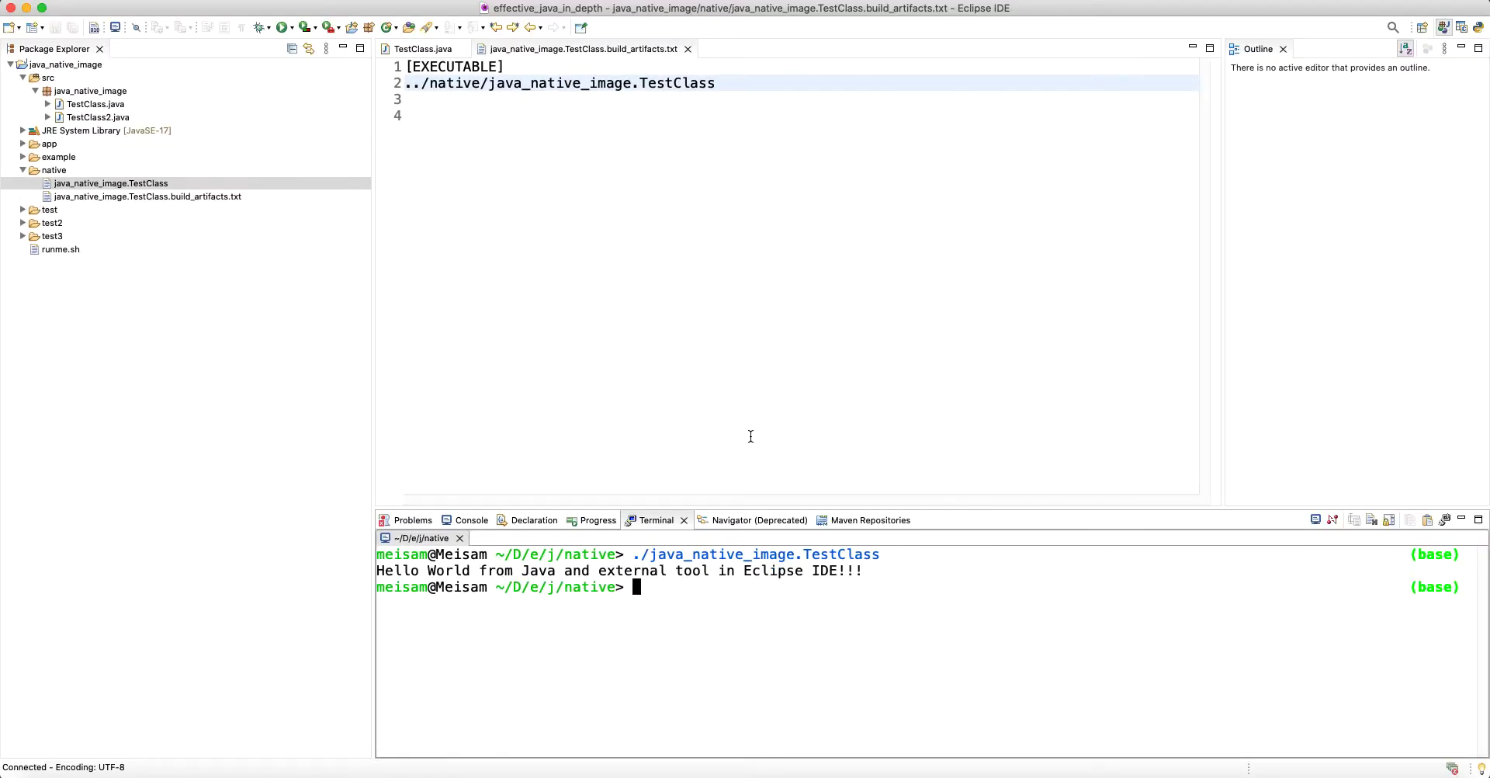
left_click_drag(522, 570, 917, 574)
left_click(917, 575)
left_click(417, 51)
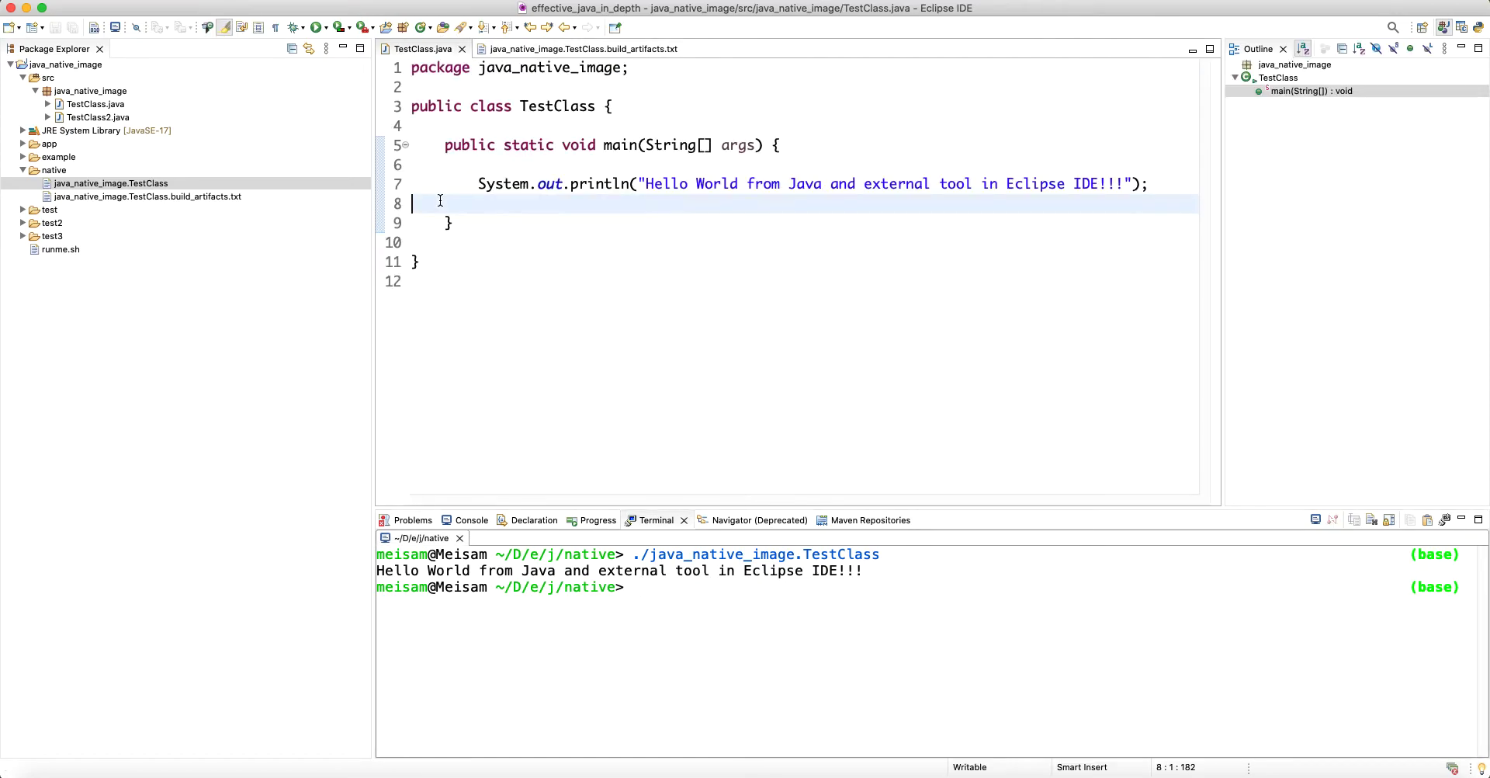
Step: Review the native-image-17 external tool's location, working directory and arguments, and close the configurations dialog
left_click(513, 242)
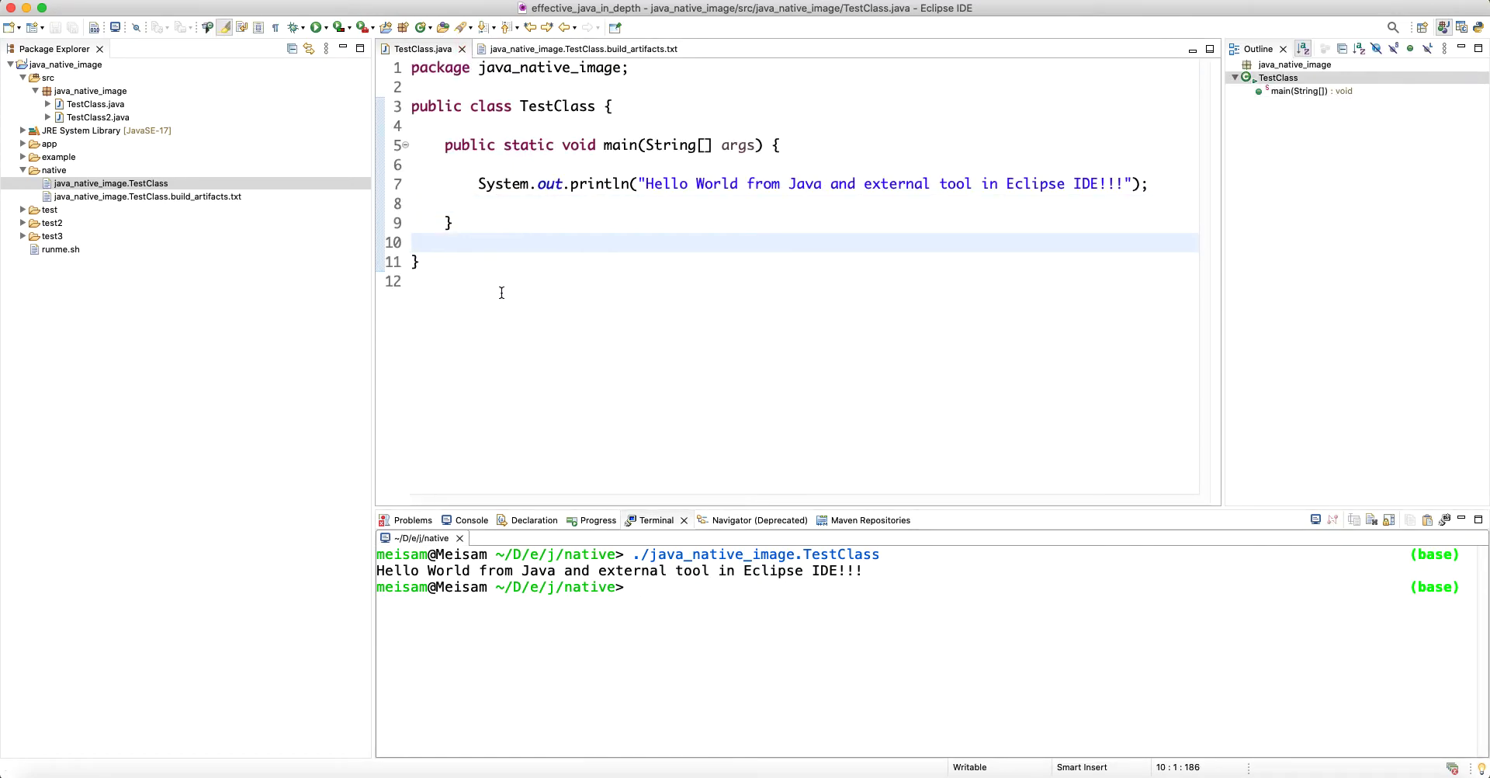
left_click(486, 224)
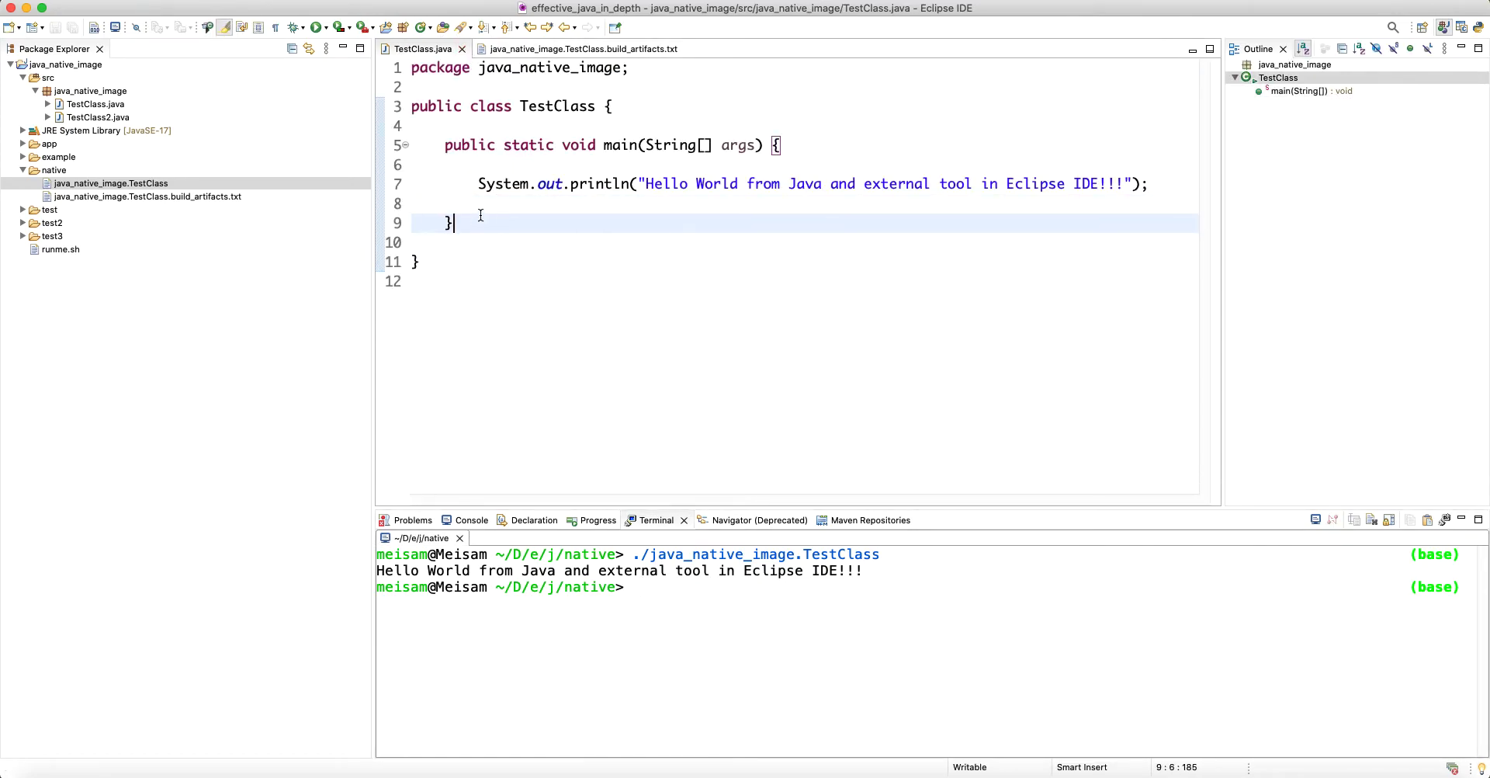
left_click(374, 27)
left_click(407, 101)
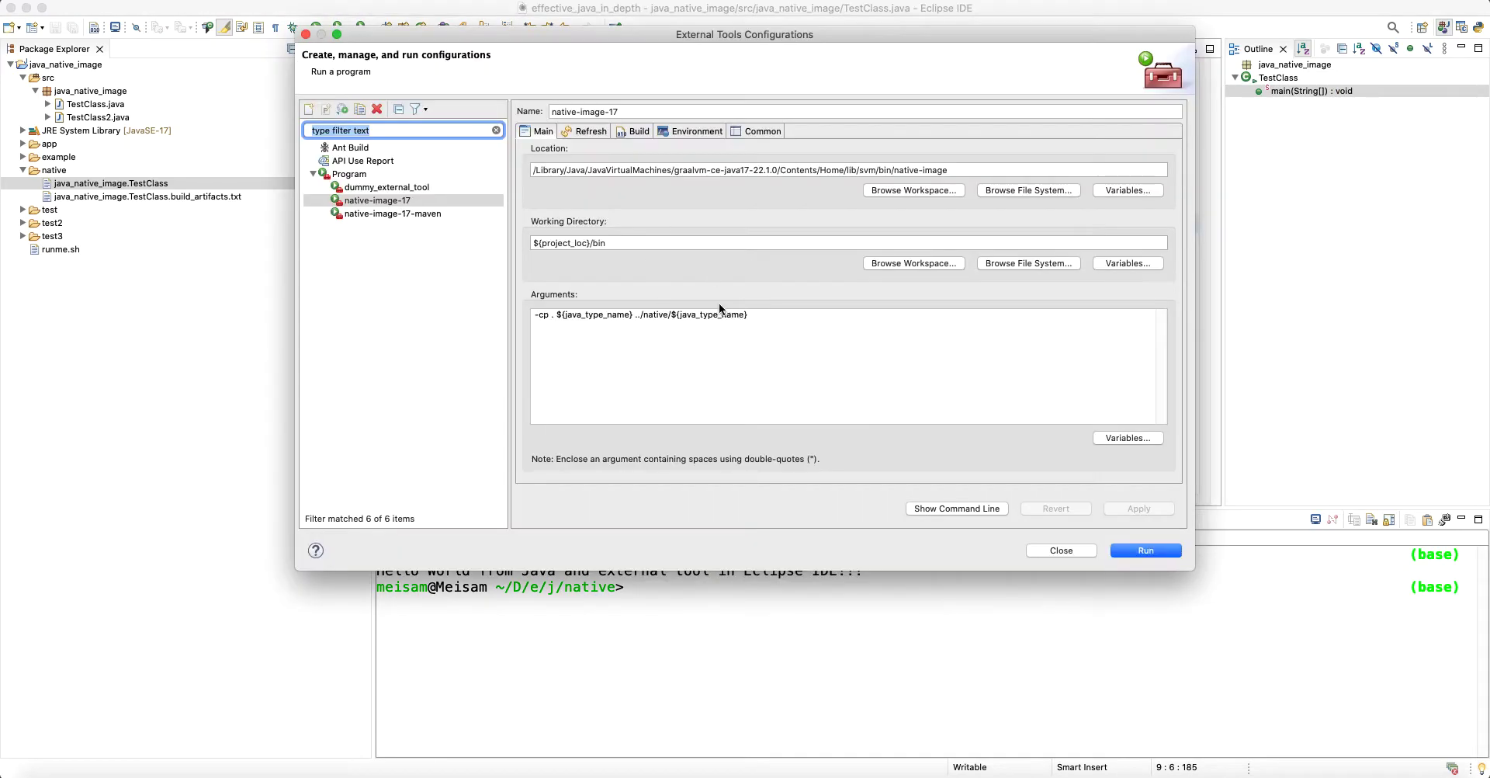
left_click(1061, 549)
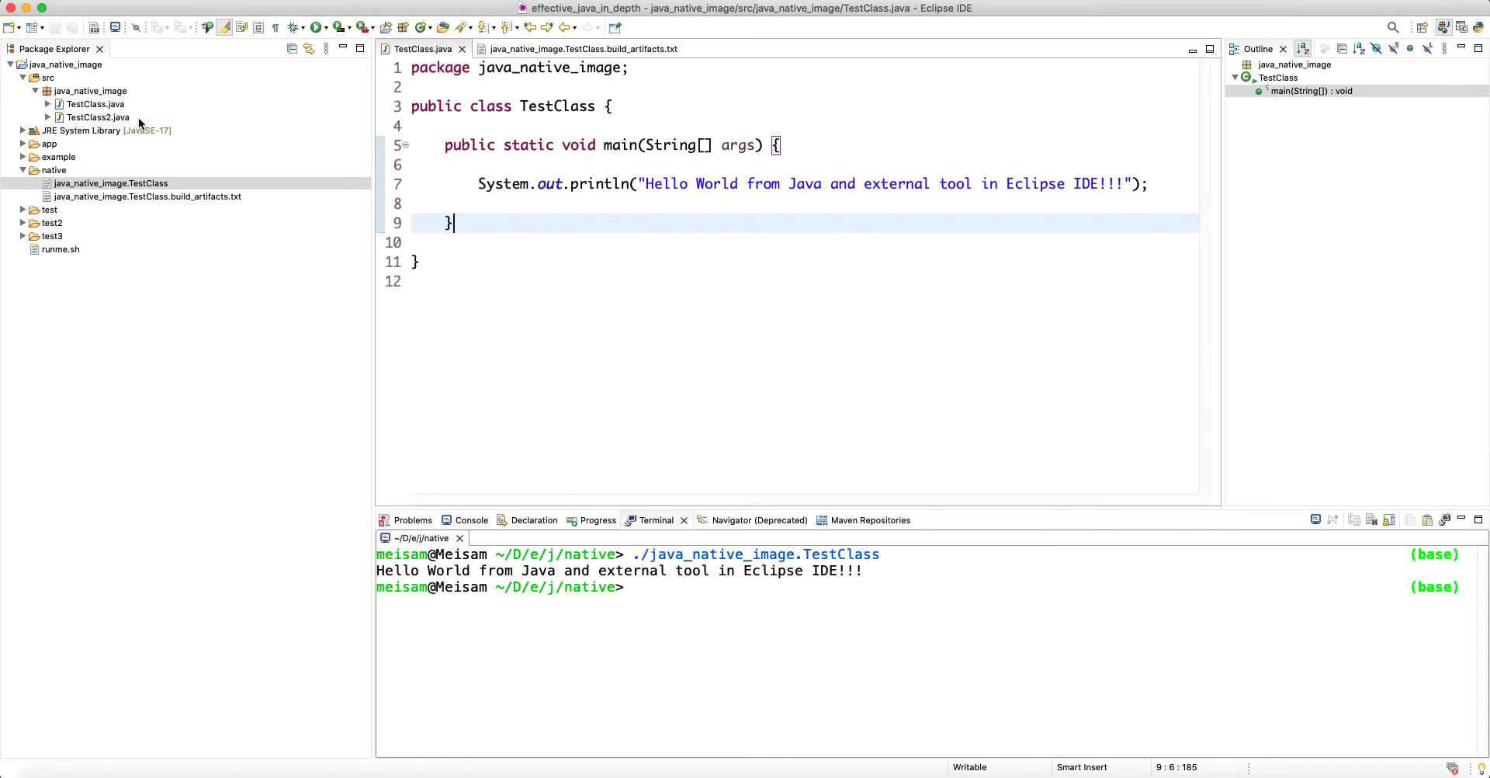
Step: Open TestClass2.java, build it with the native-image-17 external tool and check the output path in the console
left_click(115, 119)
double_click(103, 117)
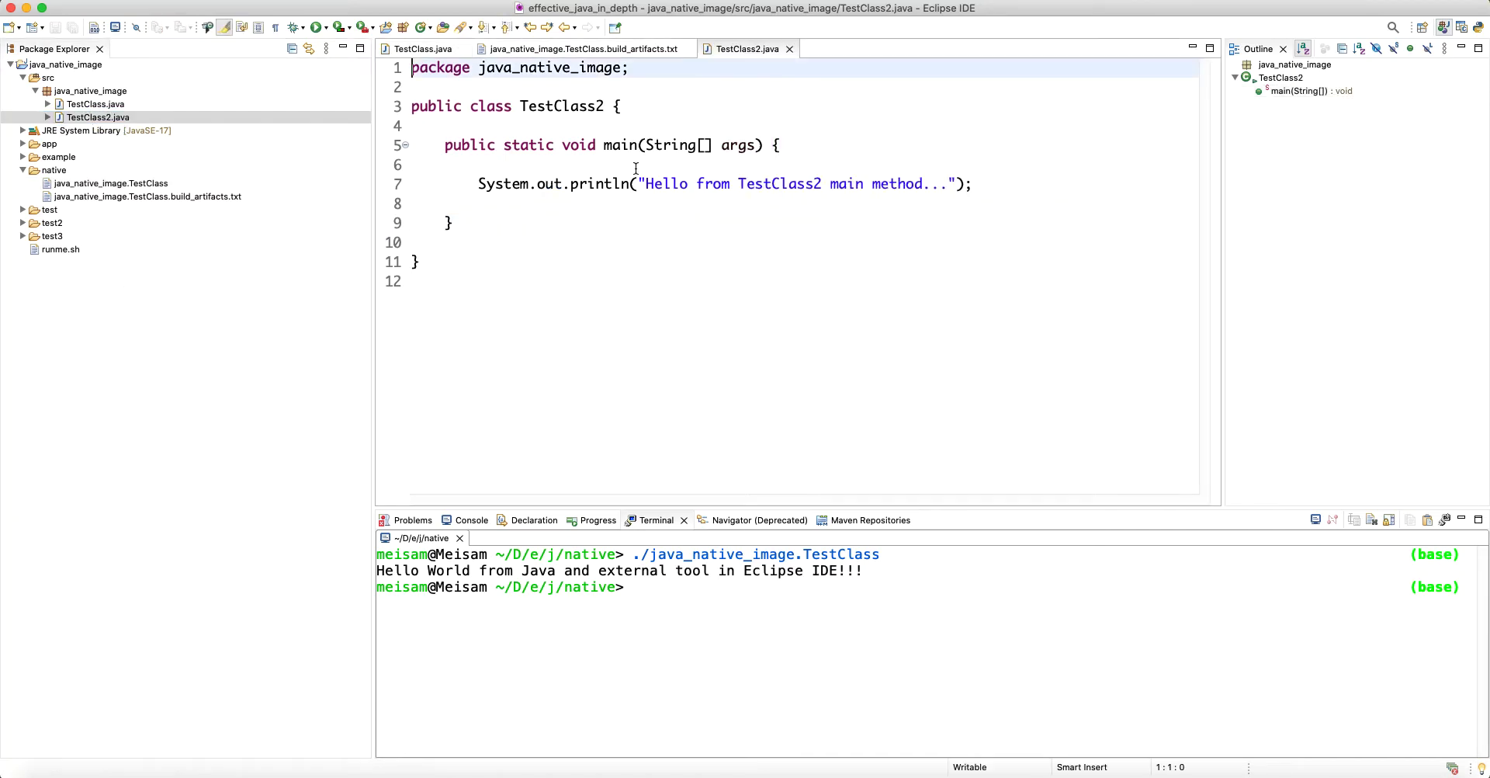
left_click(374, 28)
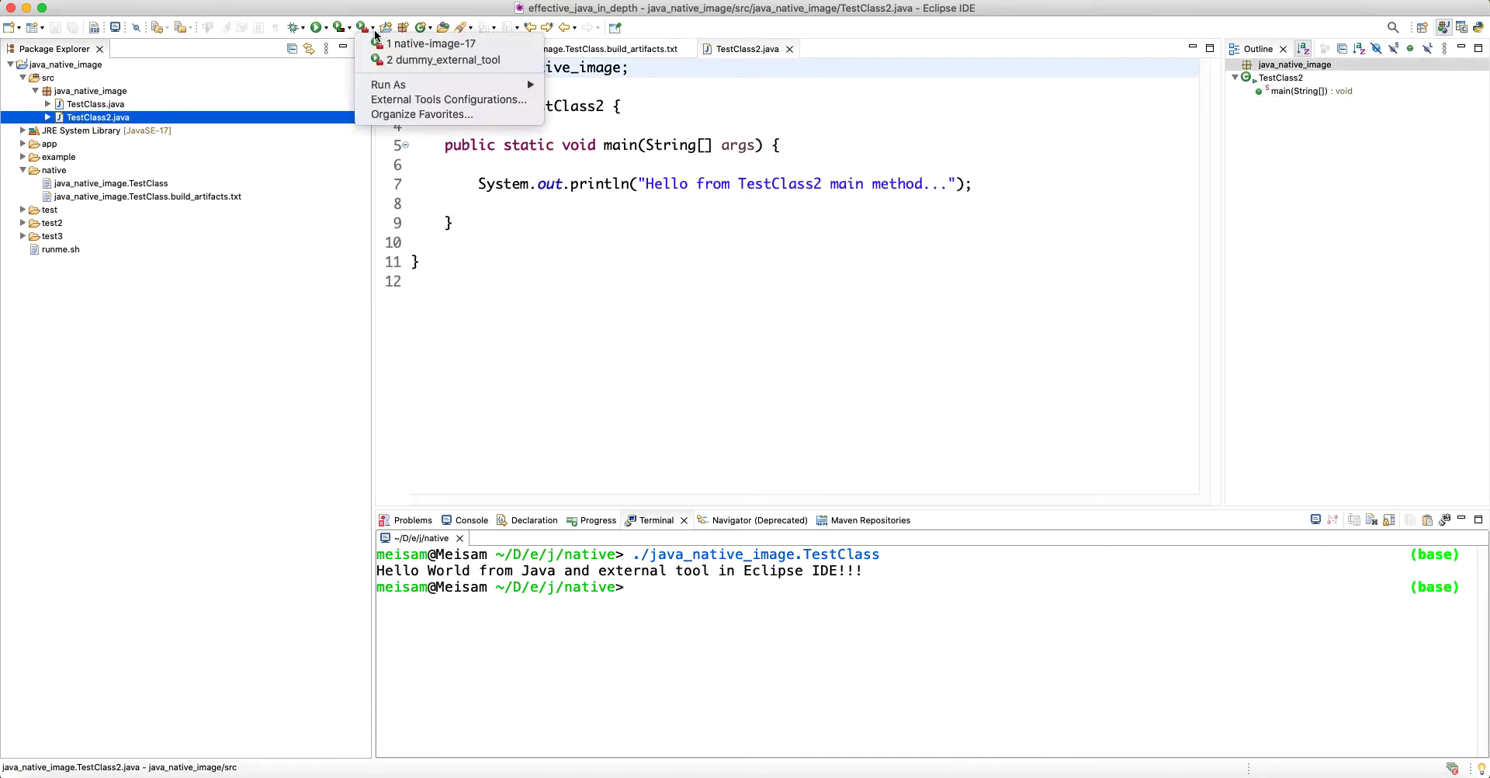
left_click(419, 38)
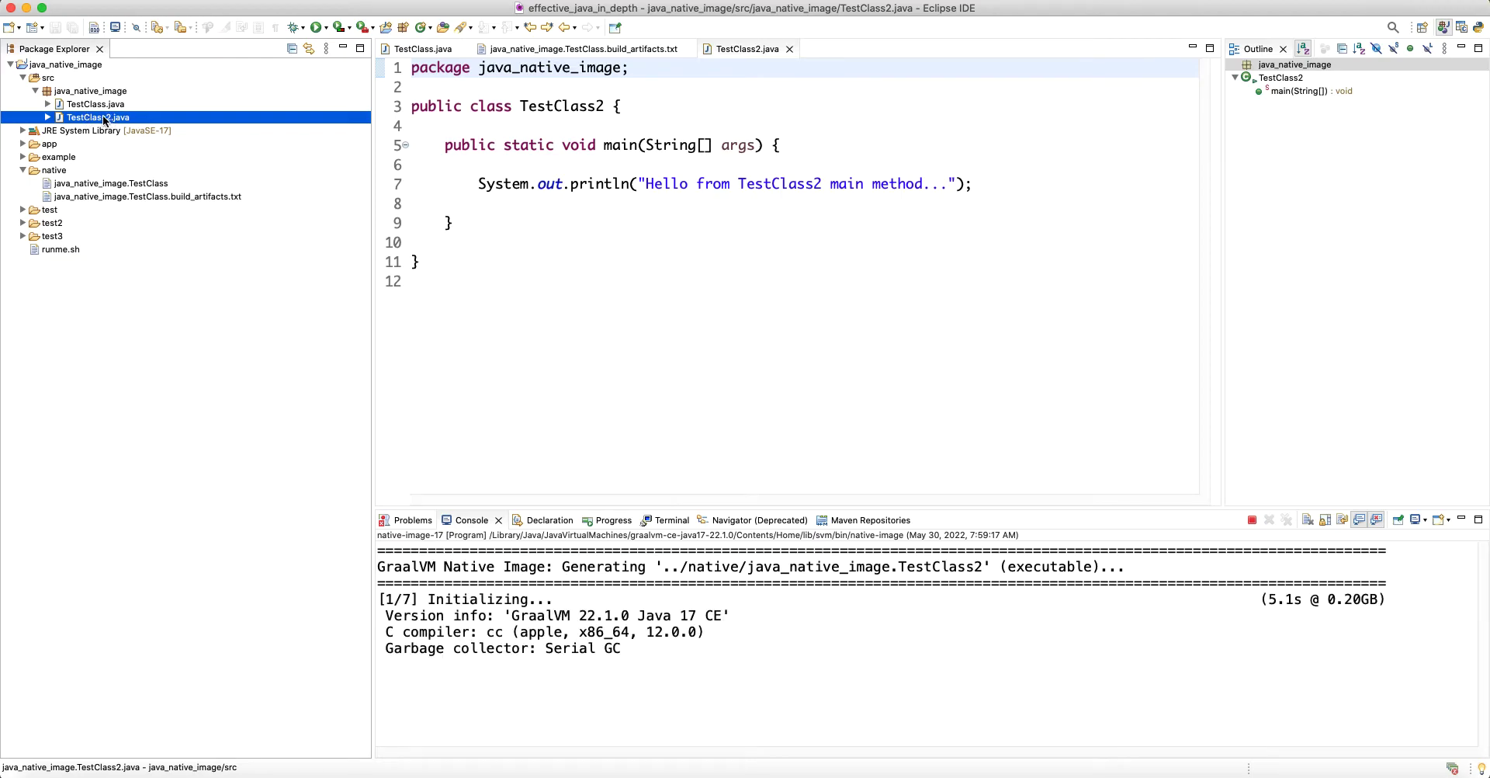
left_click_drag(981, 565, 744, 568)
left_click(990, 571)
left_click_drag(977, 568, 898, 569)
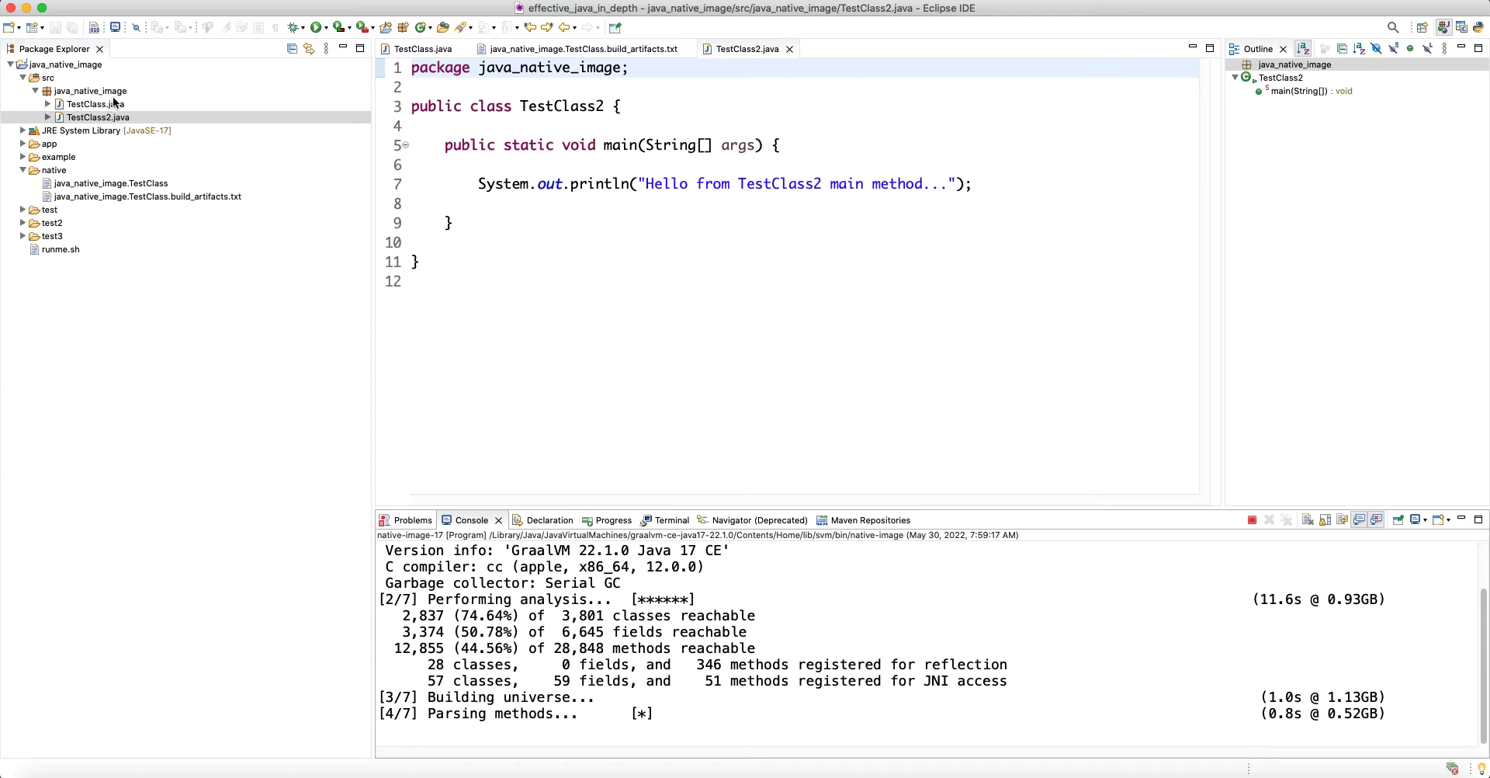
Step: Examine TestClass2's main method and the native image build's closing statistics and produced artifacts in the console
double_click(611, 146)
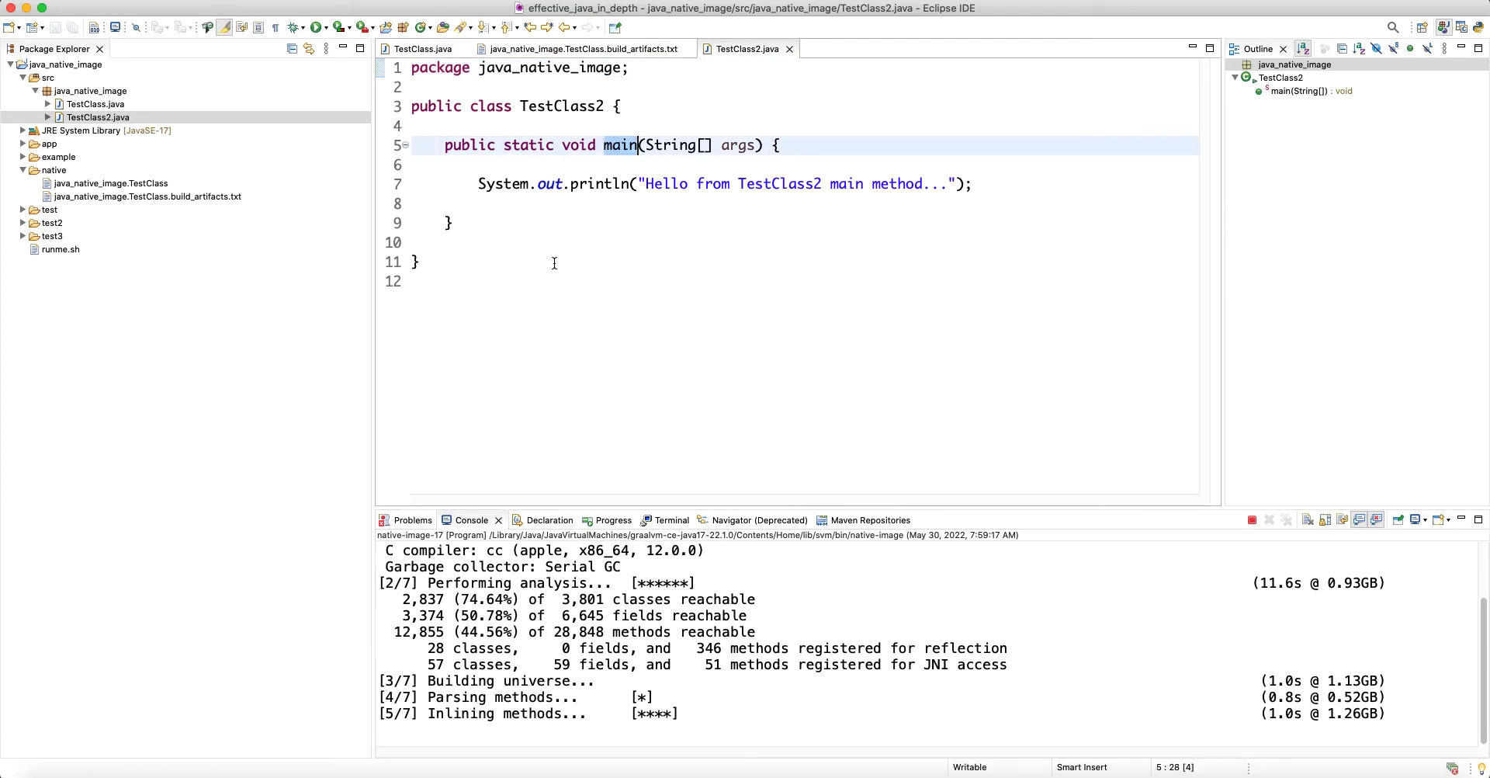
left_click(541, 226)
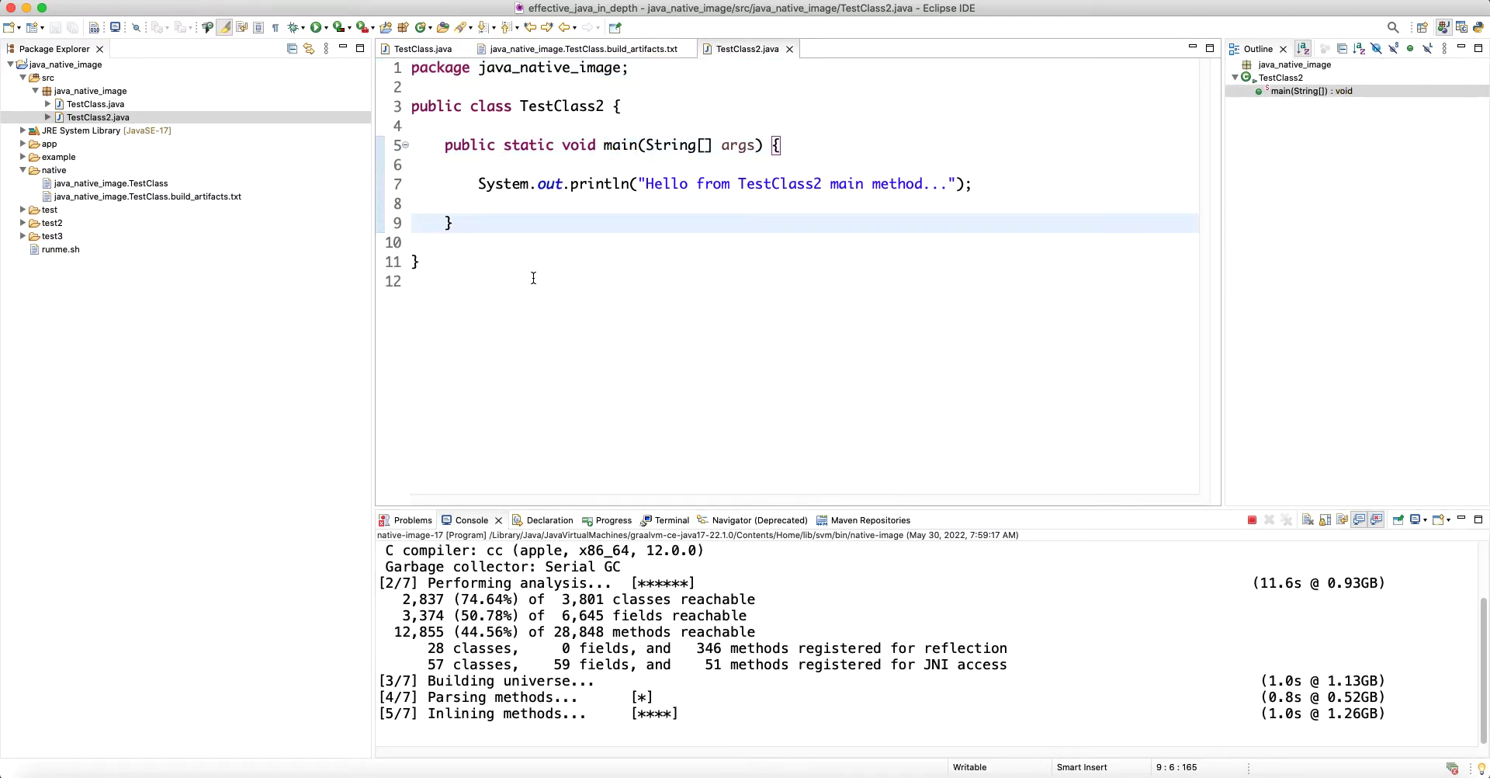
left_click(118, 117)
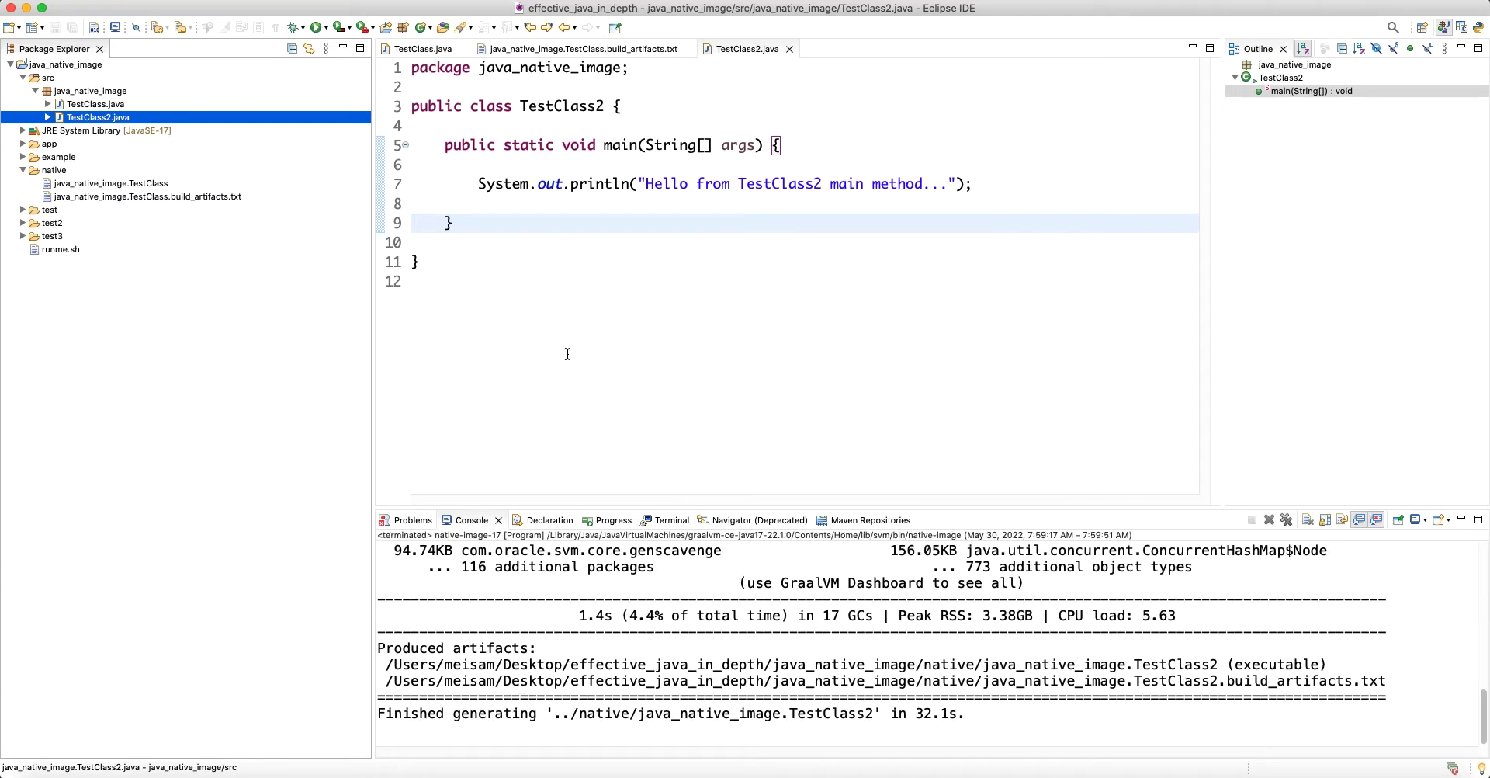
left_click_drag(980, 719, 1206, 607)
left_click(595, 623)
left_click(1284, 615)
left_click_drag(548, 615, 1155, 615)
left_click(1220, 617)
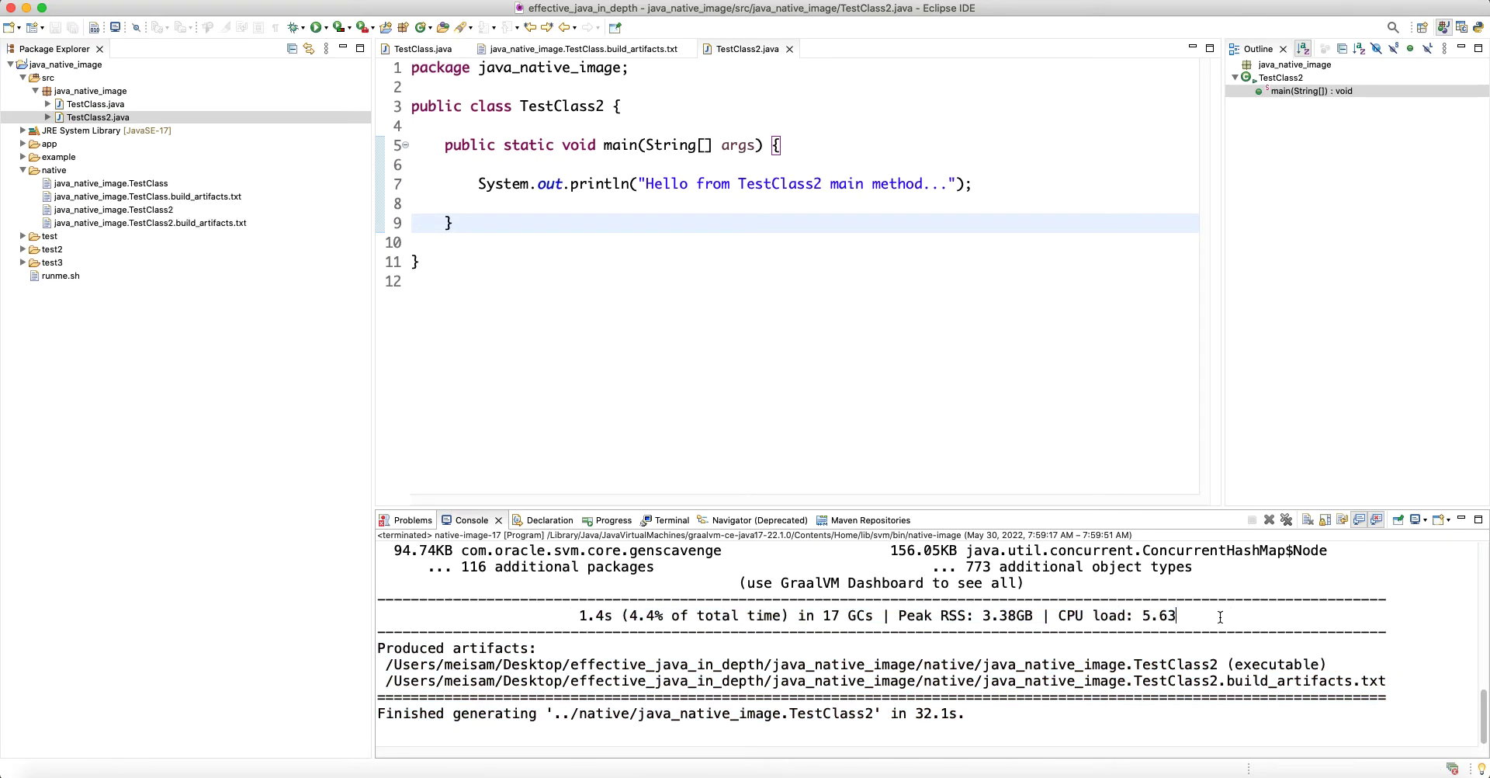
Step: Run ./java_native_image.TestClass2 from the native folder in the terminal and check its output line
left_click(147, 210)
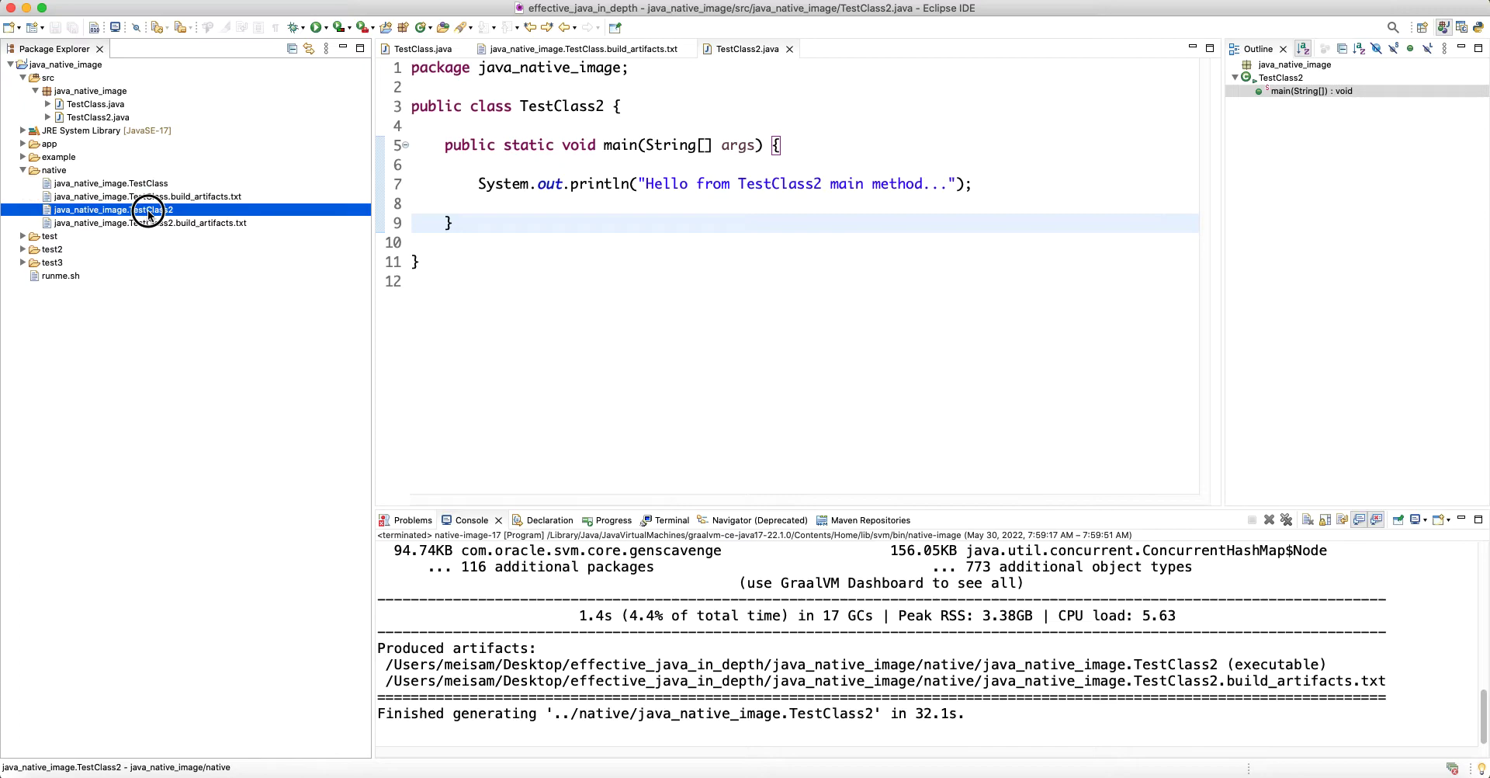
left_click(656, 520)
type("./jav")
key("Right")
type("2")
key("Return")
left_click_drag(378, 603, 683, 606)
left_click(695, 608)
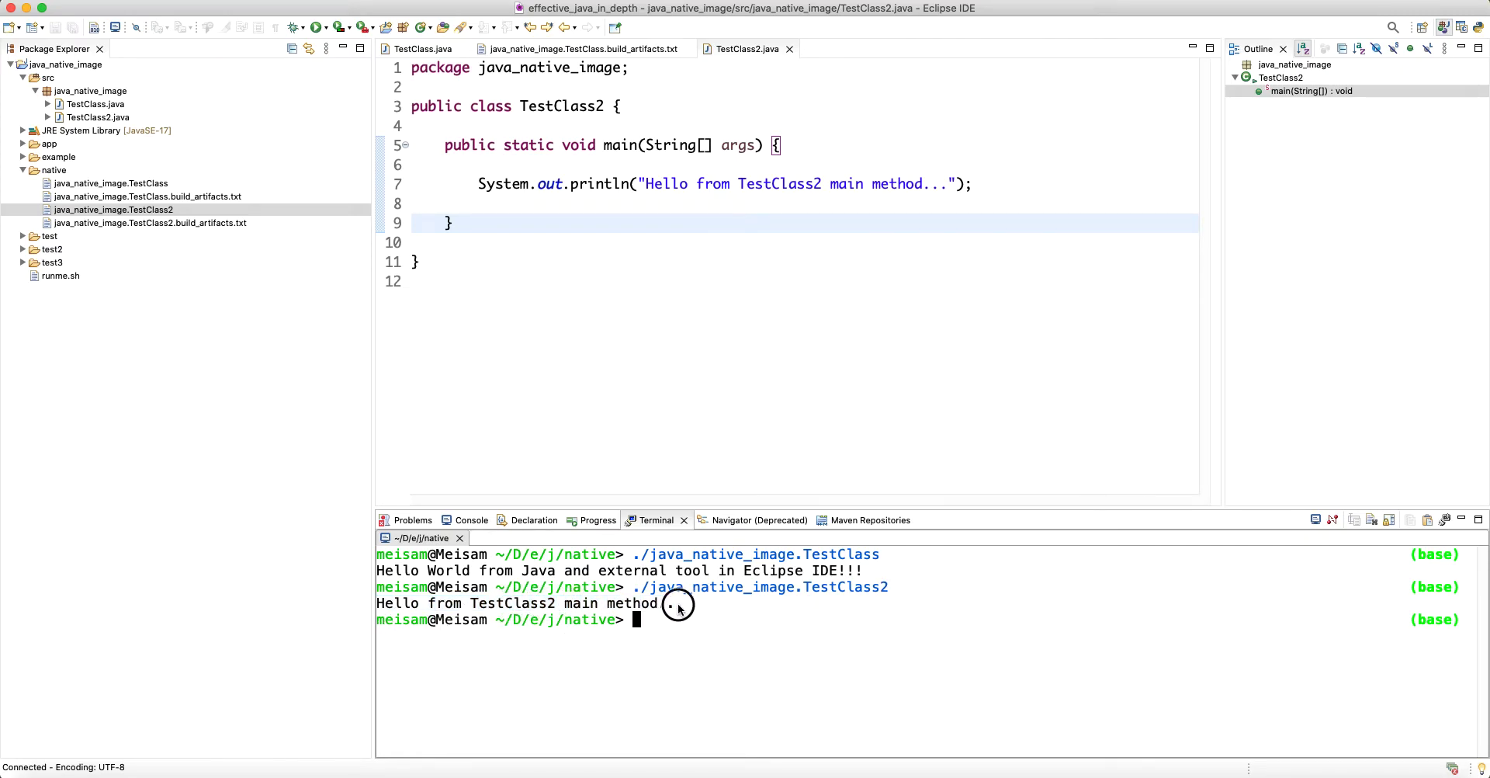
Step: Compare the main methods of TestClass.java and TestClass2.java in the java_native_image package
left_click(110, 104)
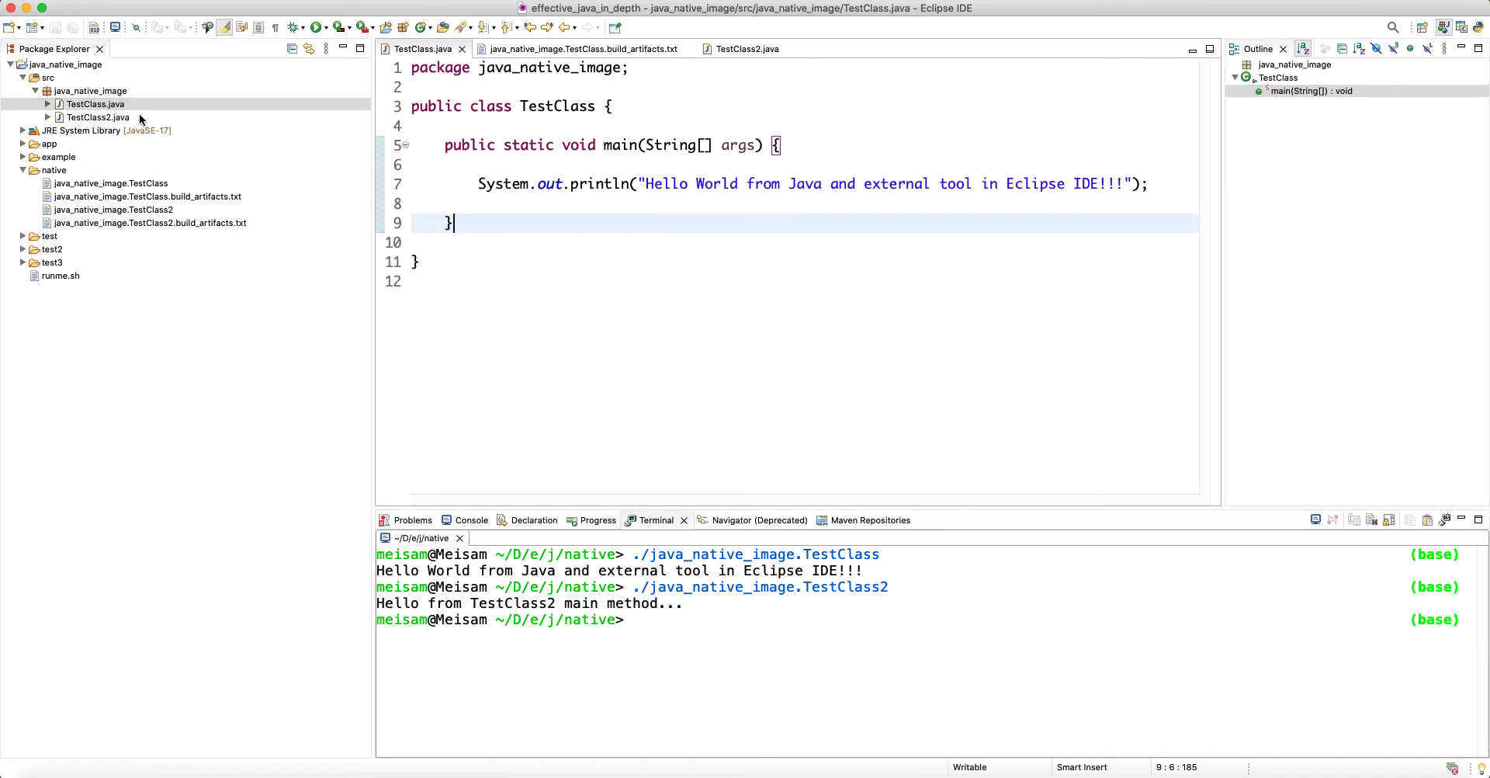
left_click(117, 116)
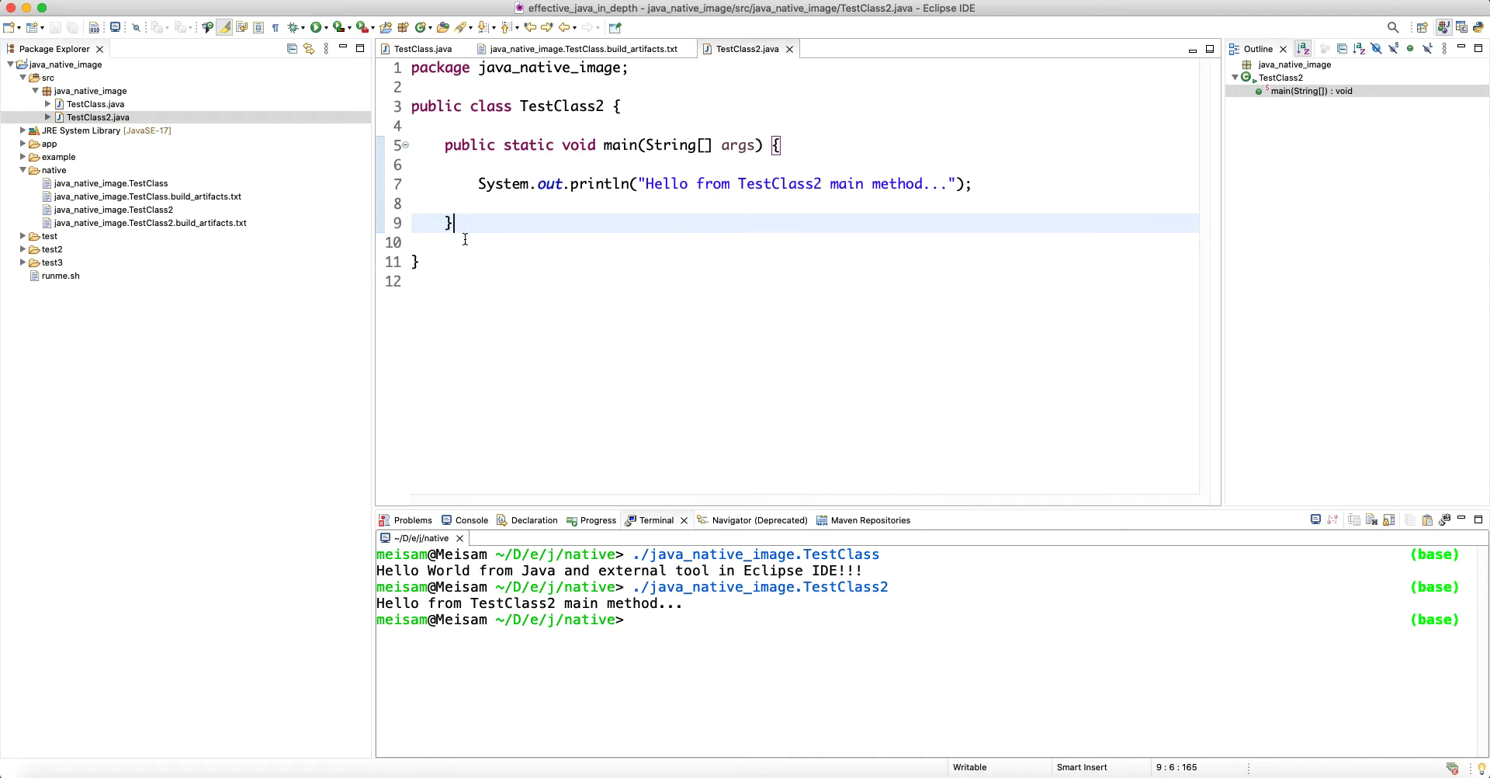
left_click(122, 102)
double_click(633, 148)
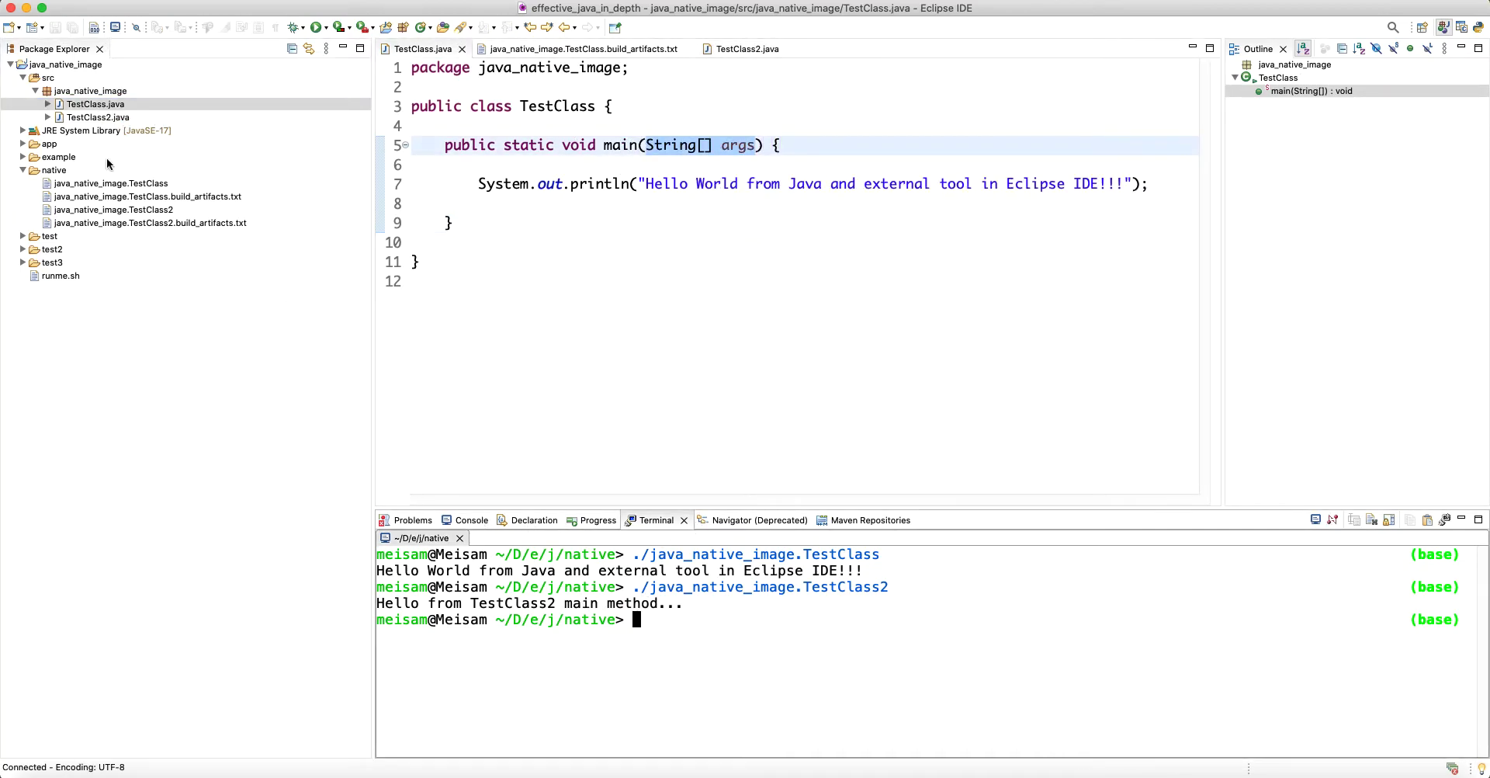
left_click(90, 118)
left_click(108, 105)
left_click(107, 118)
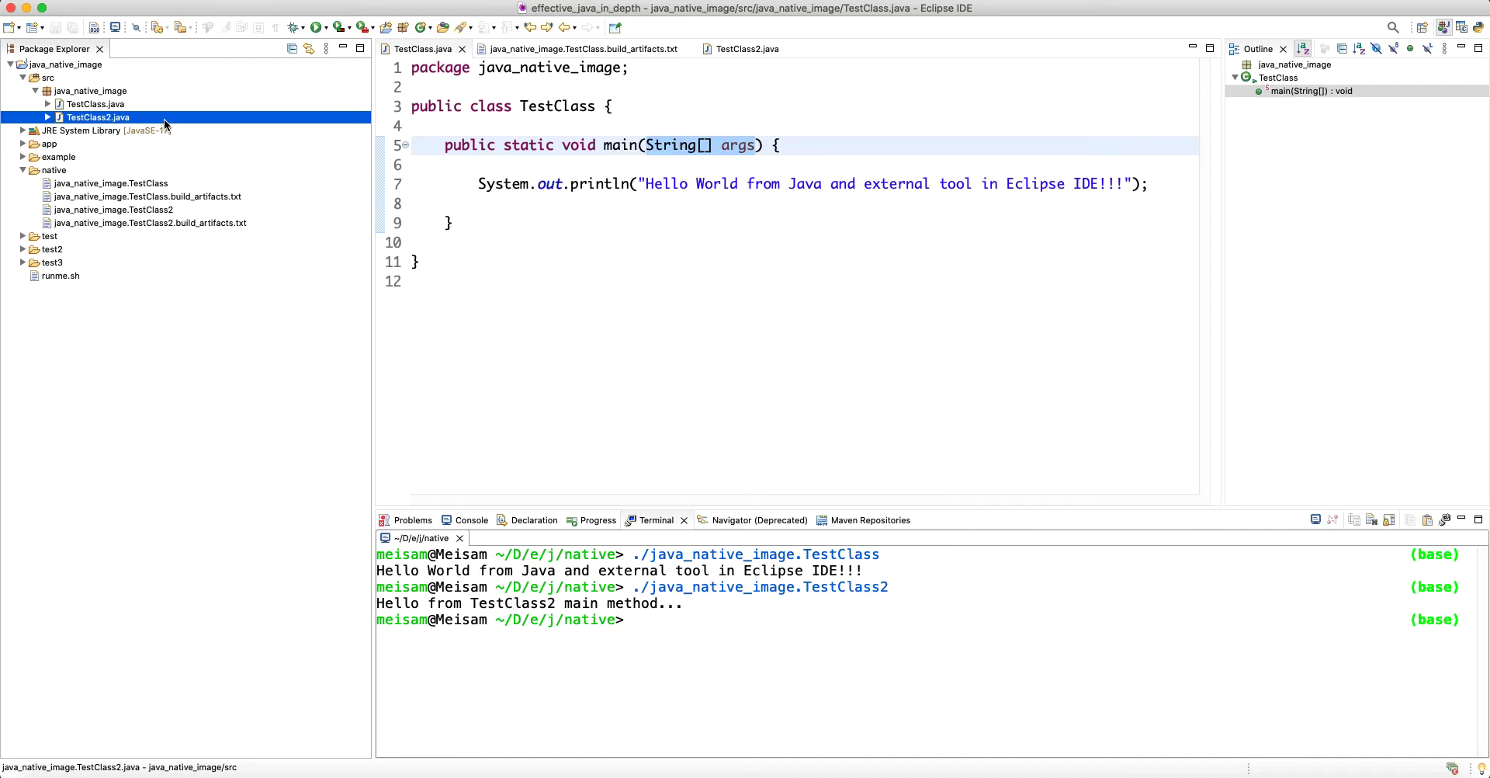
left_click(109, 104)
left_click(90, 117)
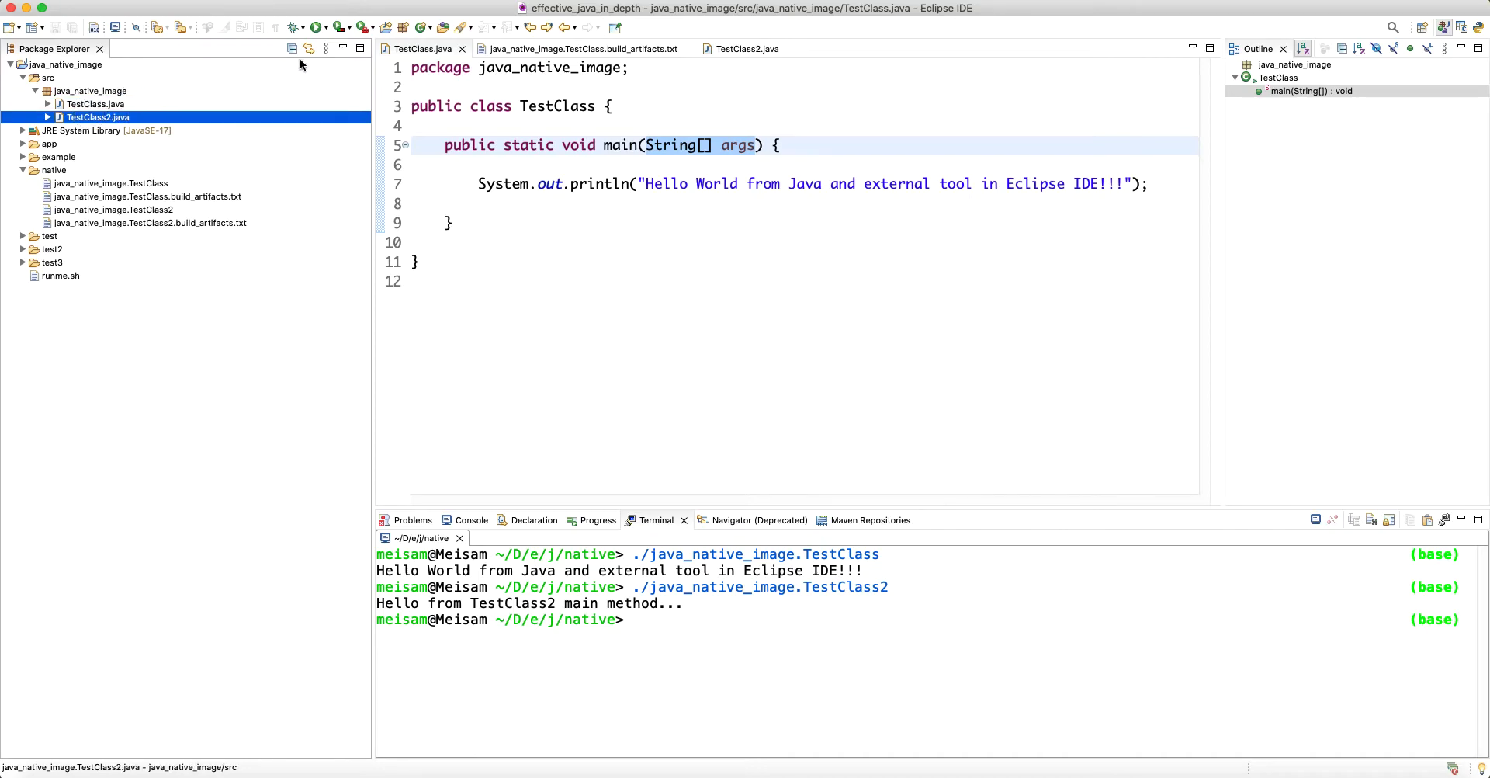
Step: Examine the working directory and the java_type_name variables in the native-image-17 external tool's arguments, and close the dialog
left_click(373, 29)
left_click(419, 98)
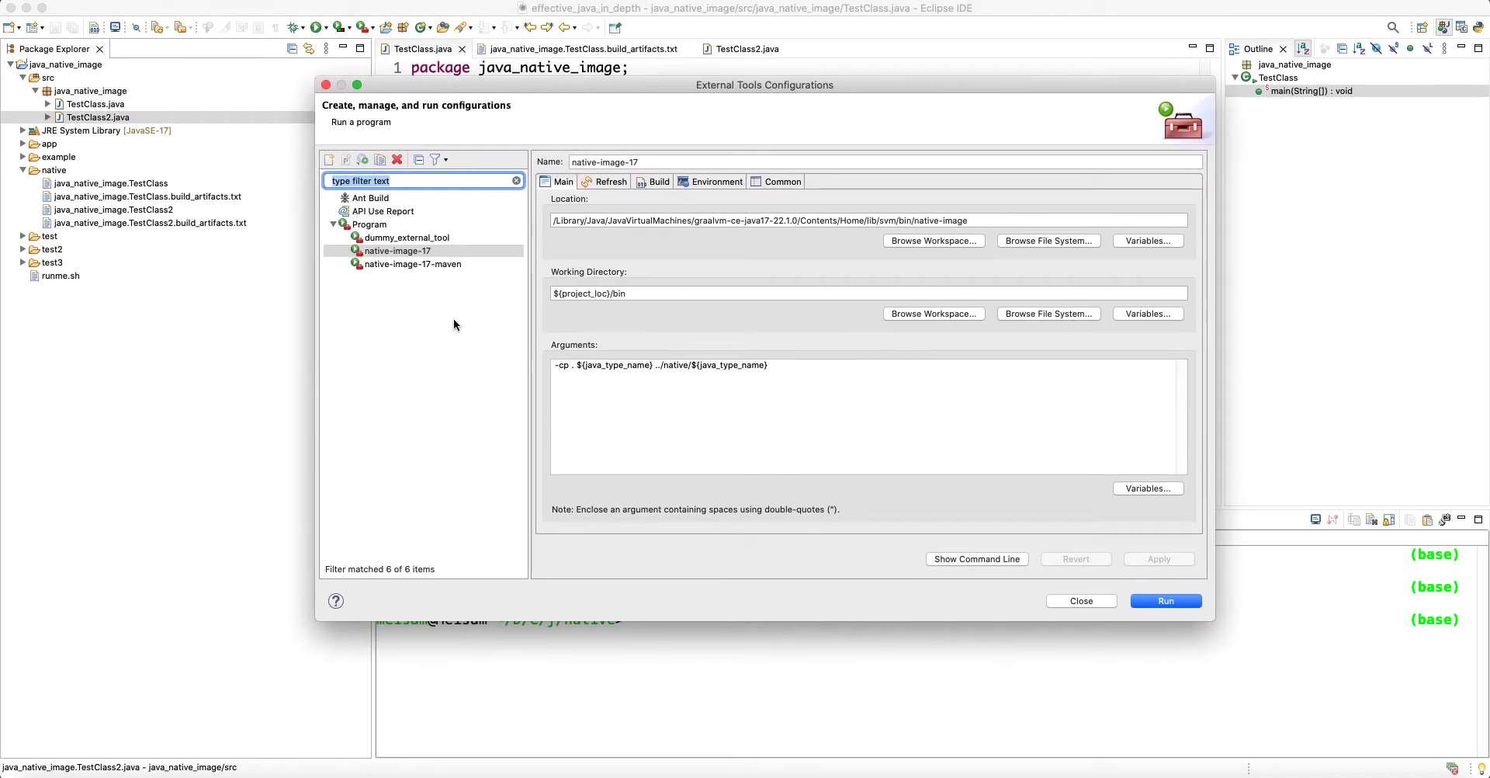
left_click_drag(633, 295, 519, 300)
left_click_drag(787, 365, 524, 362)
left_click(568, 366)
left_click_drag(787, 368, 533, 368)
left_click(648, 365)
left_click_drag(654, 366, 578, 372)
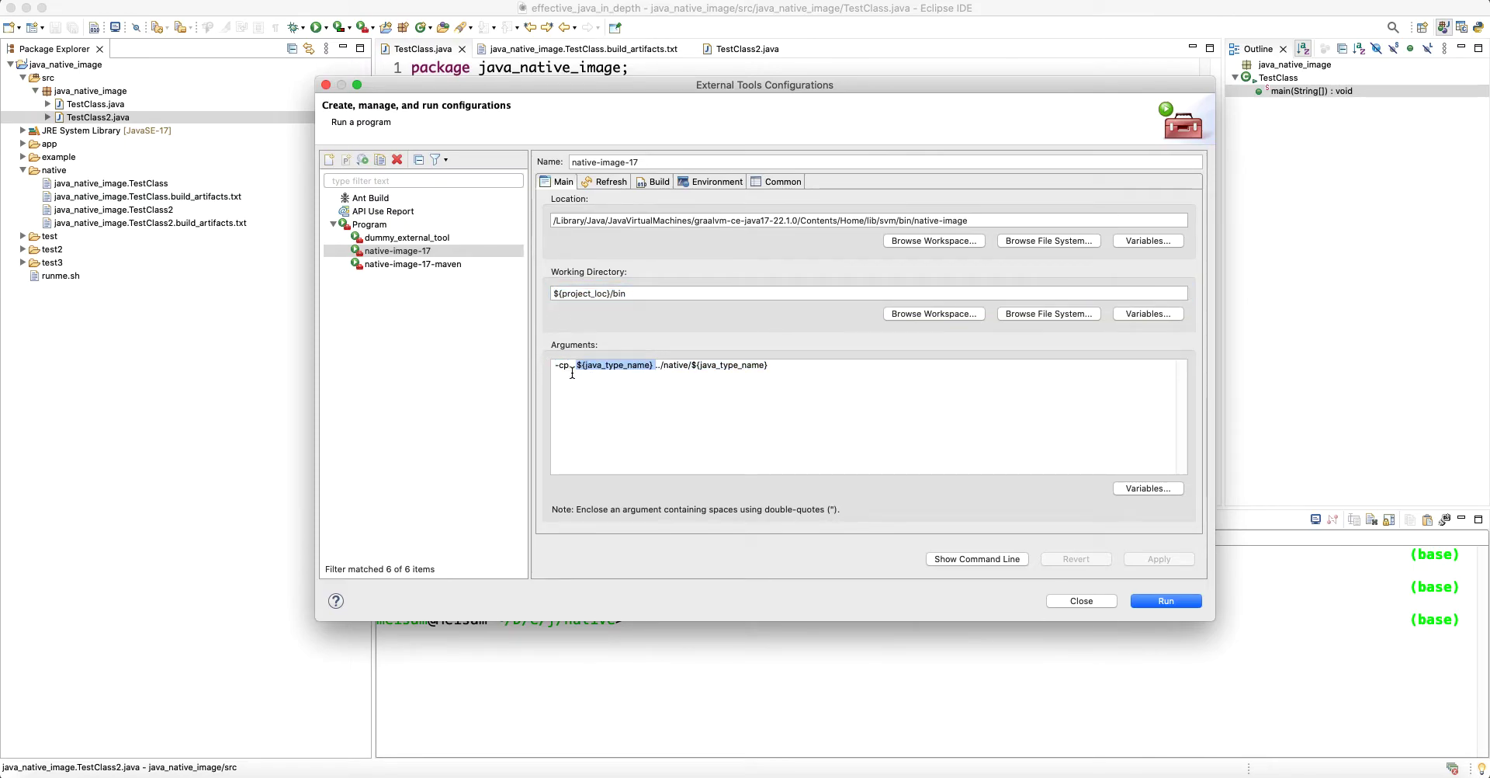
left_click_drag(766, 365, 556, 366)
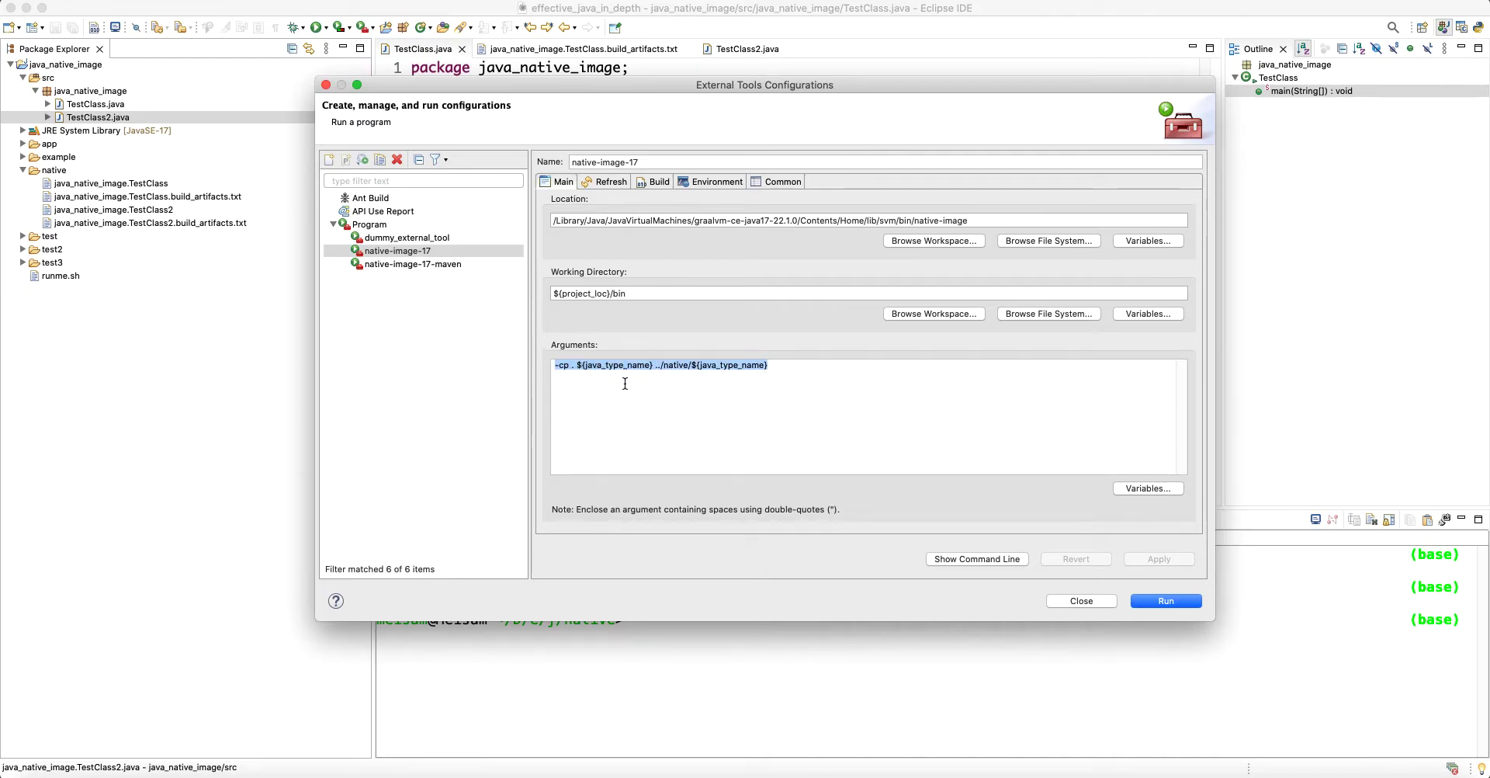
left_click_drag(610, 296, 535, 295)
left_click(650, 367)
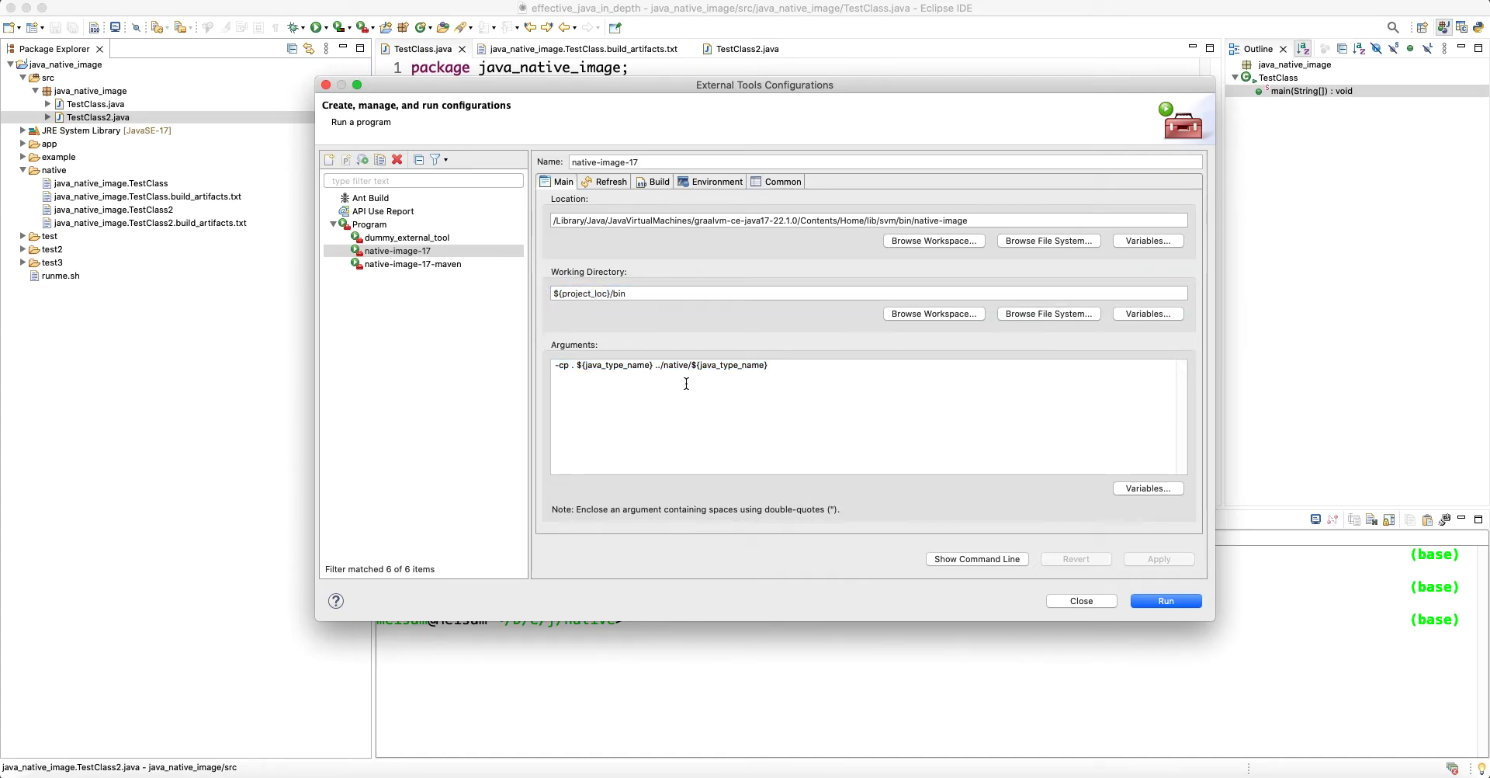
left_click(1080, 601)
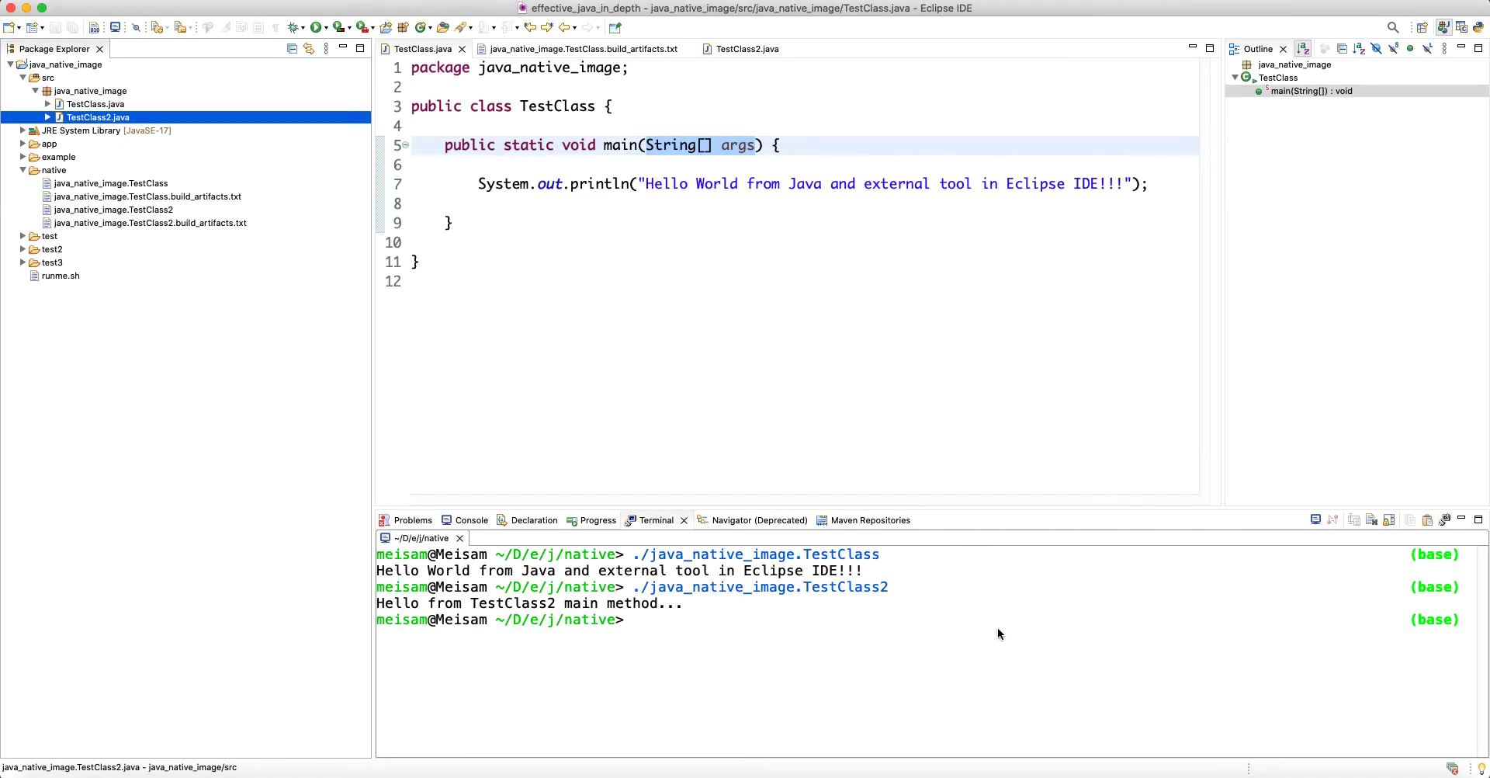
Step: Clear the terminal screen and remove the terminated launches from the console
type("clear")
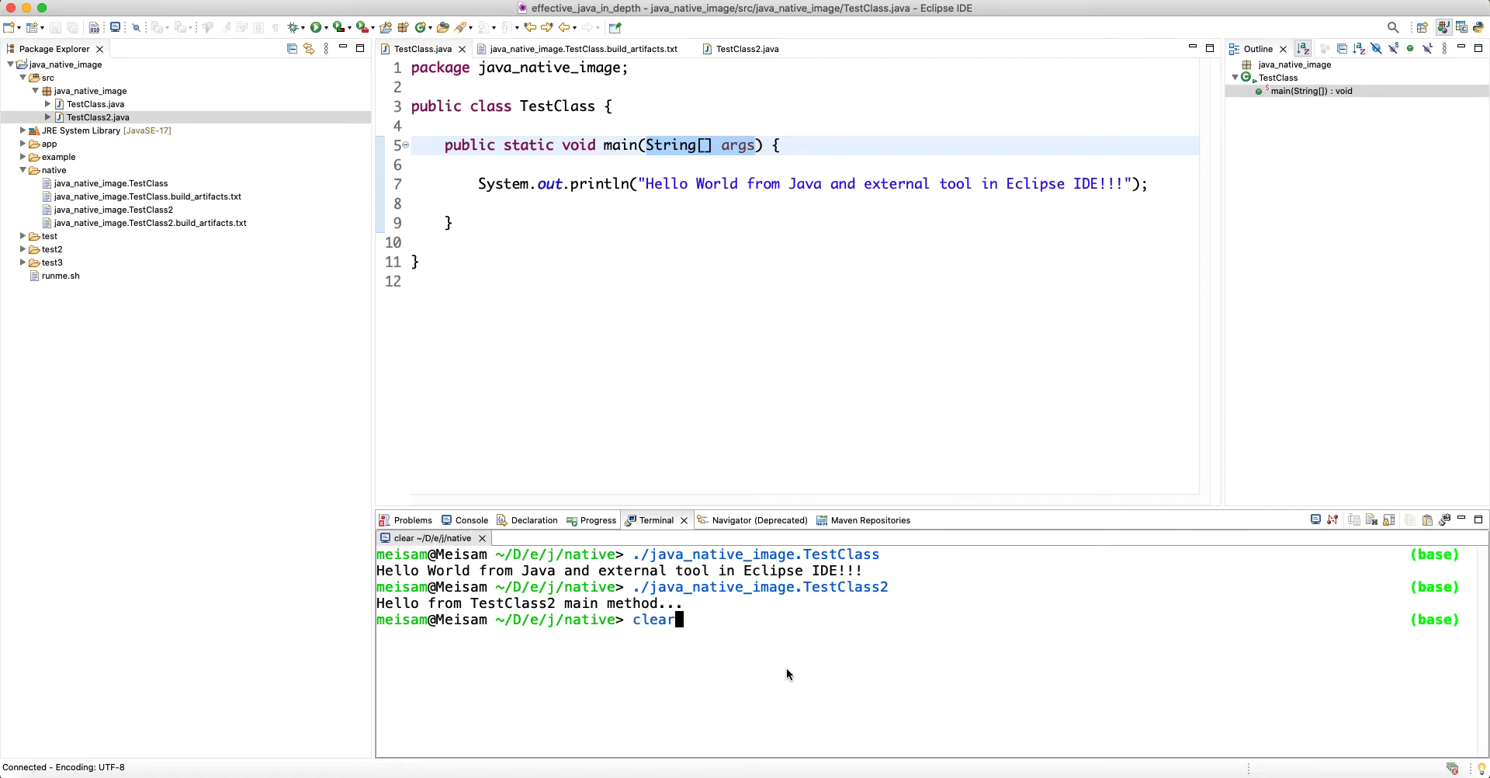
key("Return")
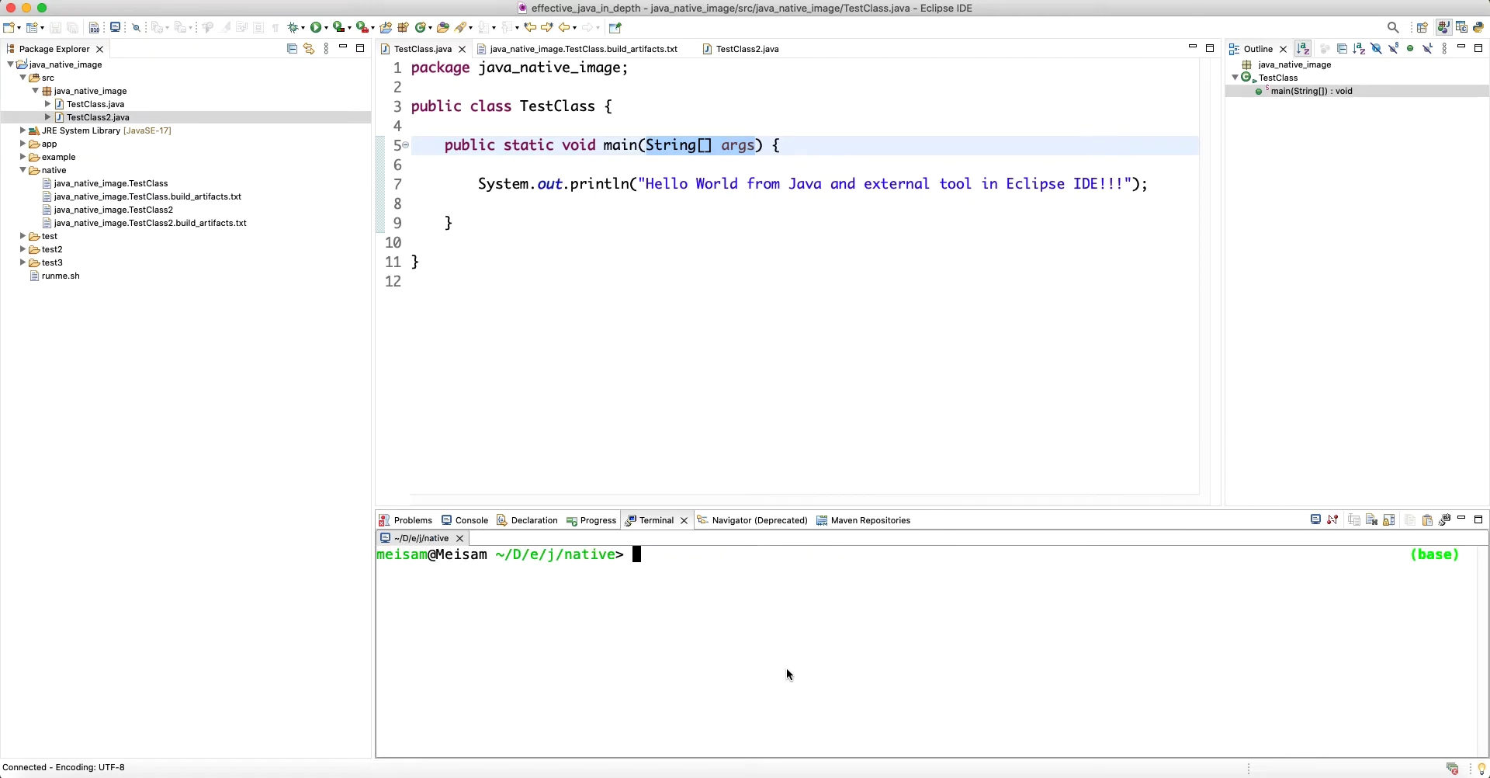
left_click(465, 520)
left_click(1288, 521)
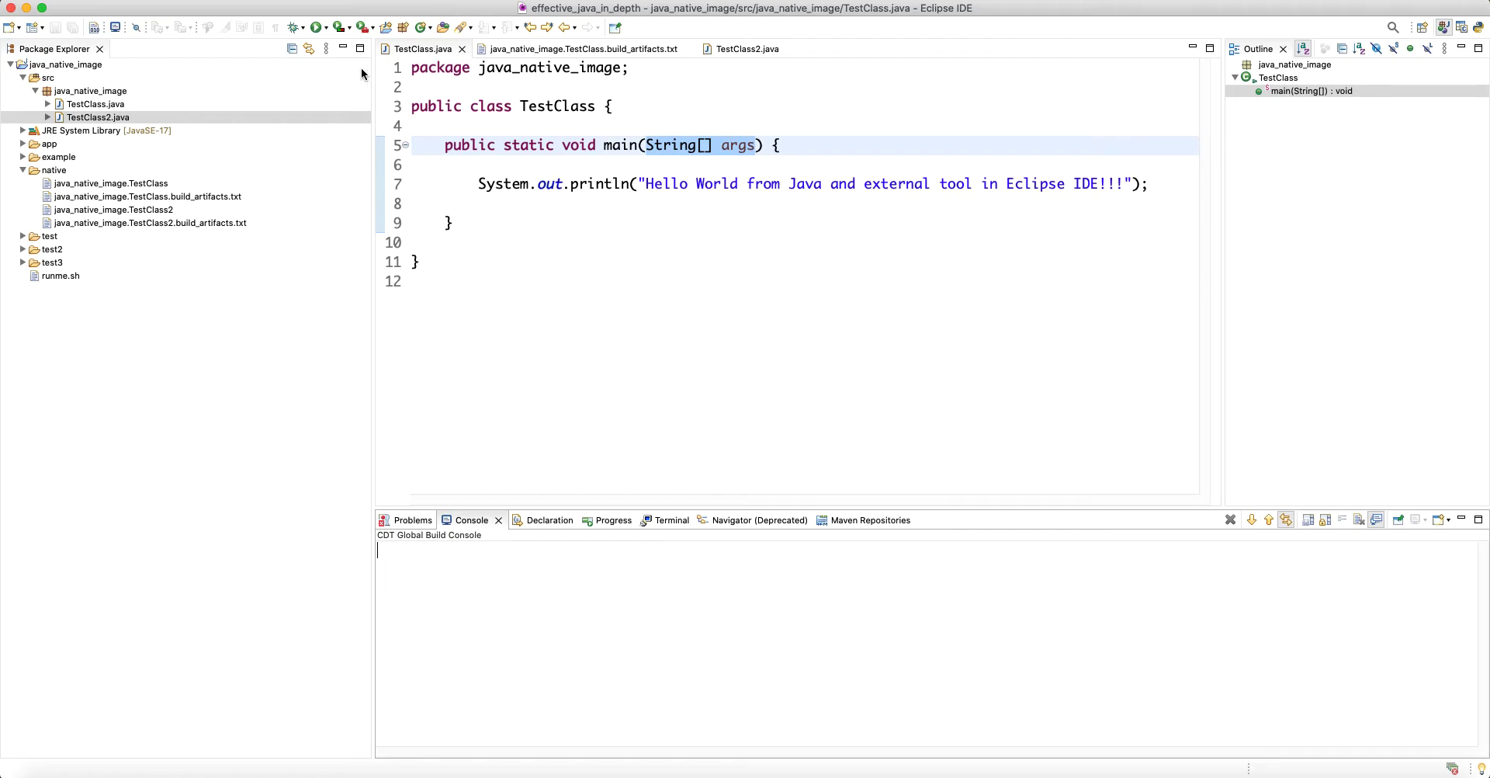
left_click(143, 92)
left_click(140, 117)
left_click(138, 105)
left_click(136, 119)
left_click(131, 106)
left_click(132, 118)
left_click(132, 104)
left_click(132, 117)
left_click(132, 104)
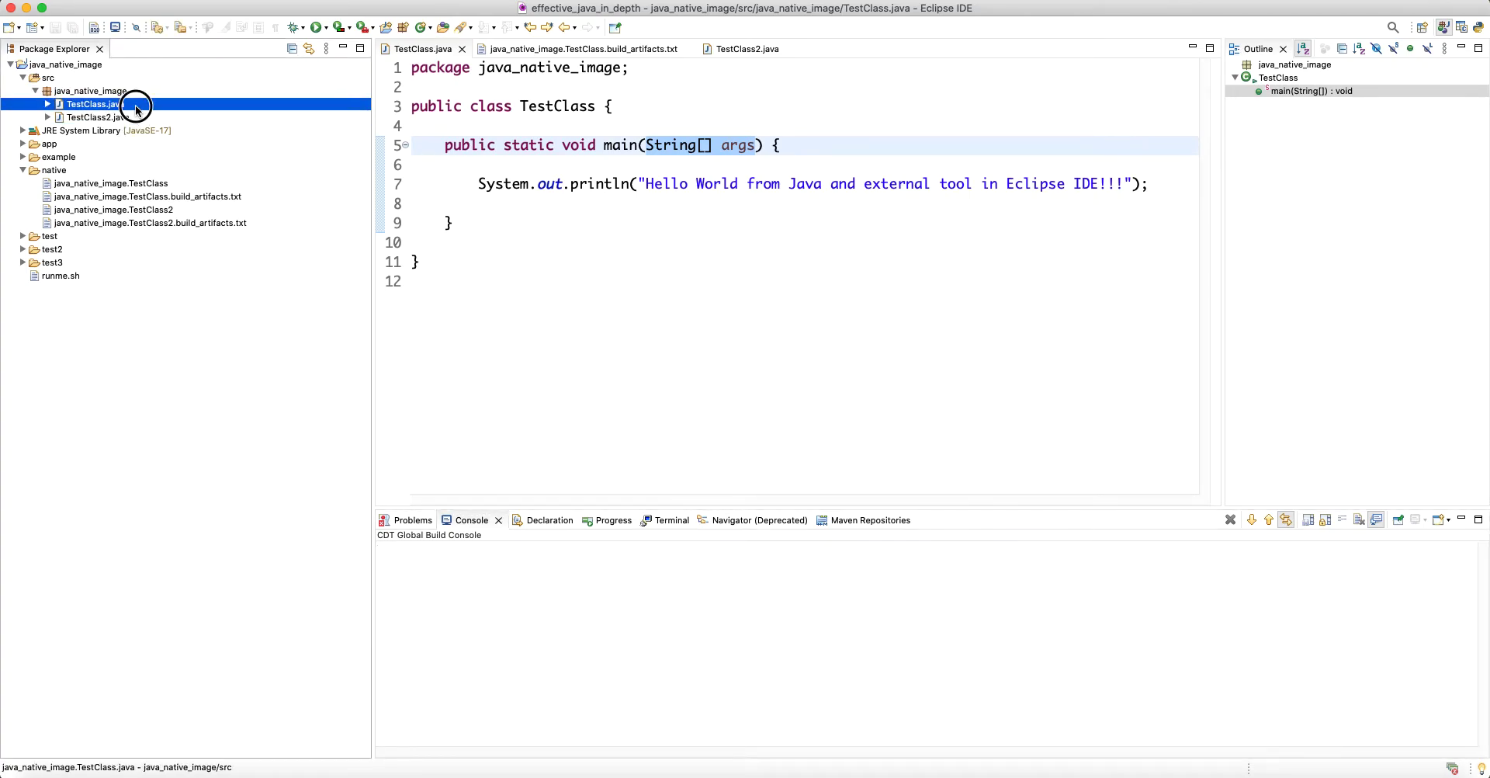
left_click(132, 117)
left_click(131, 104)
left_click(133, 117)
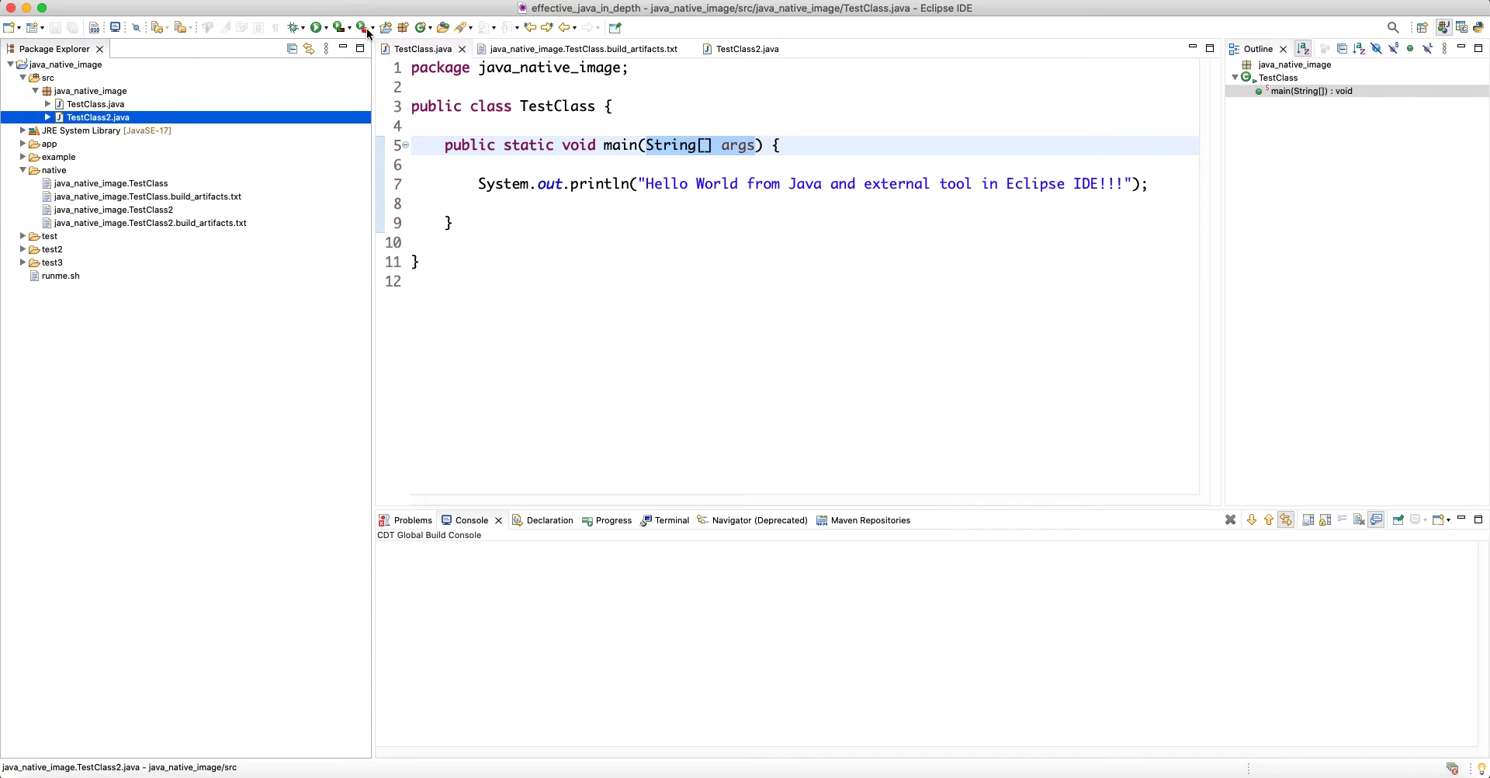
Step: Duplicate the native-image-17 external tool configuration
left_click(372, 28)
left_click(449, 100)
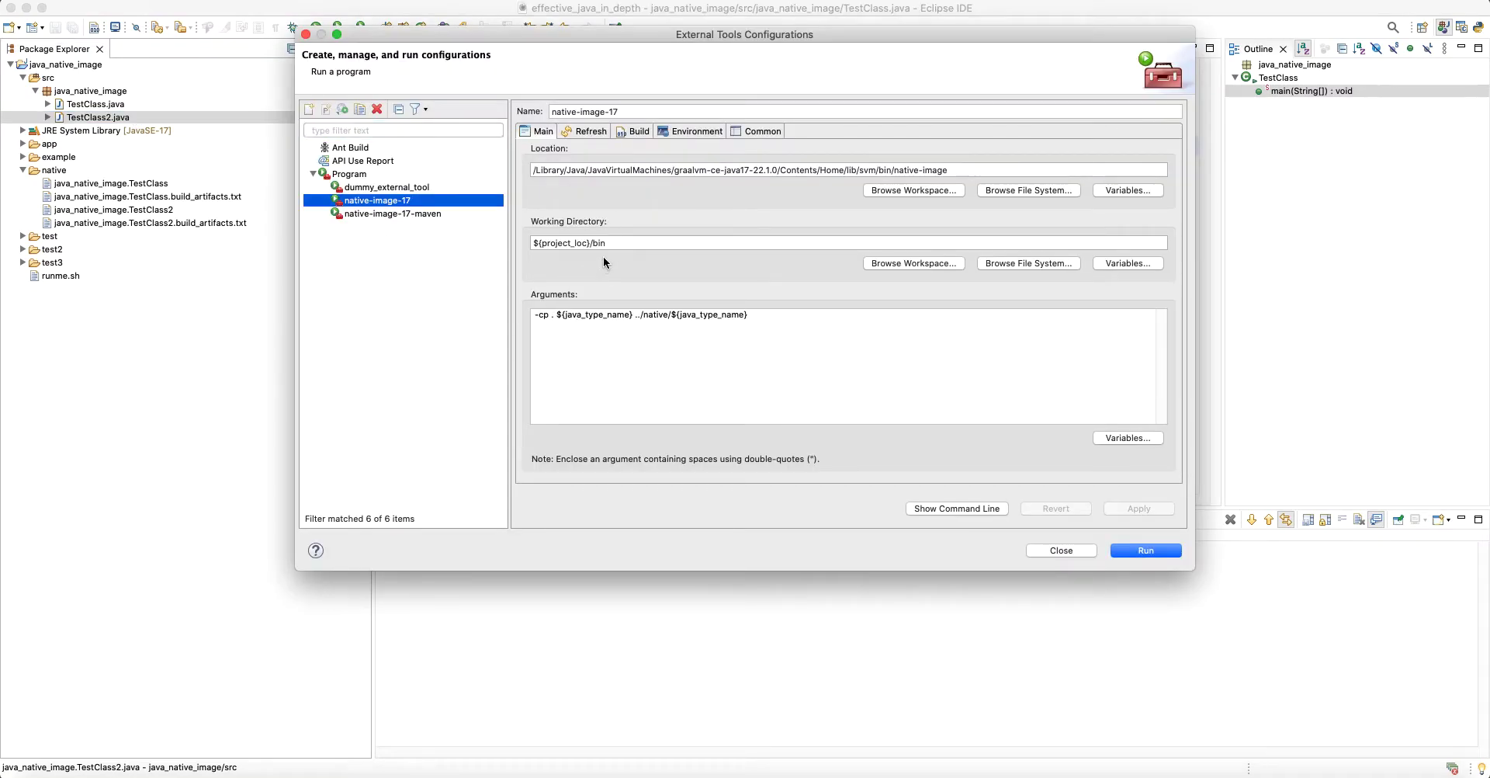
left_click(603, 243)
left_click(400, 187)
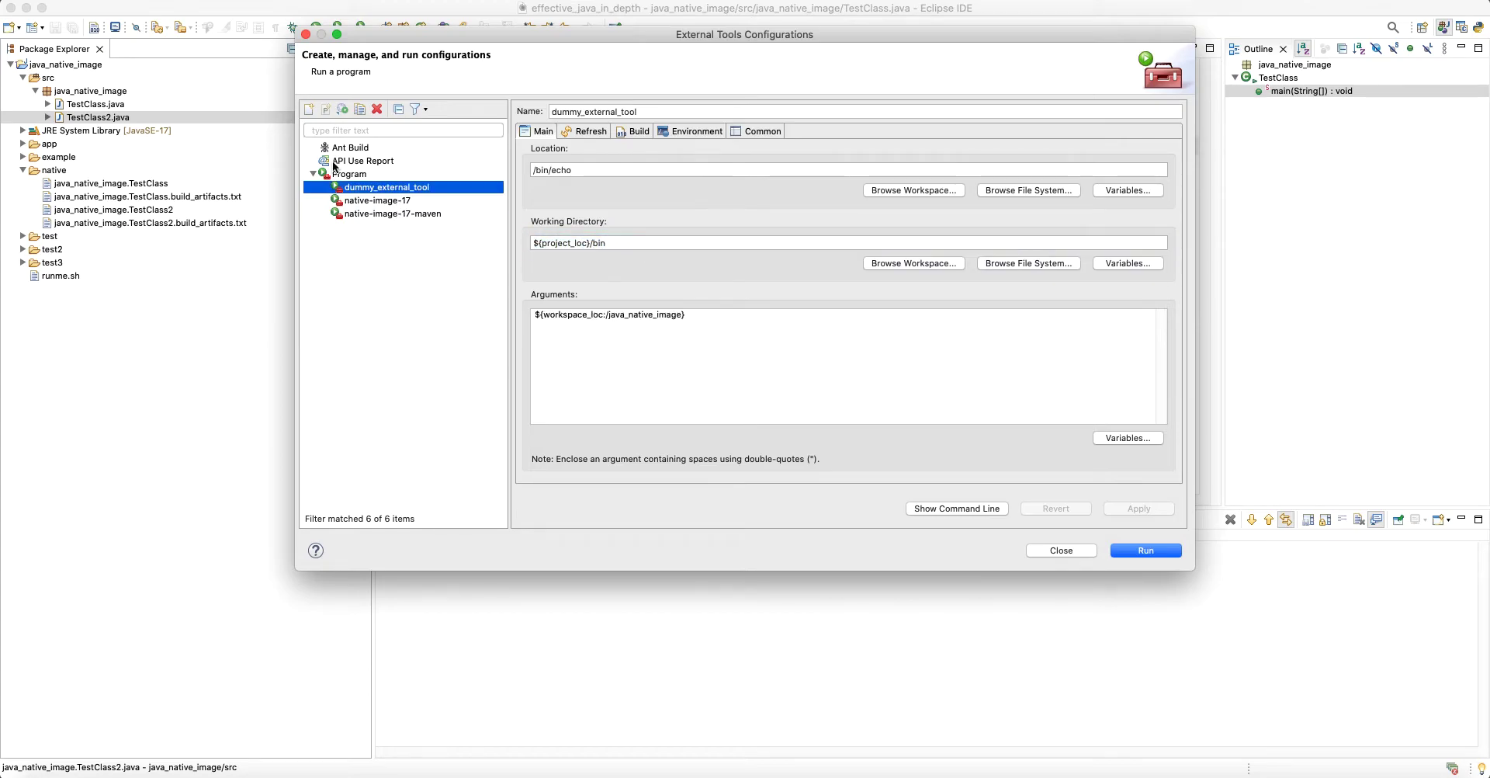
left_click(402, 201)
left_click(360, 110)
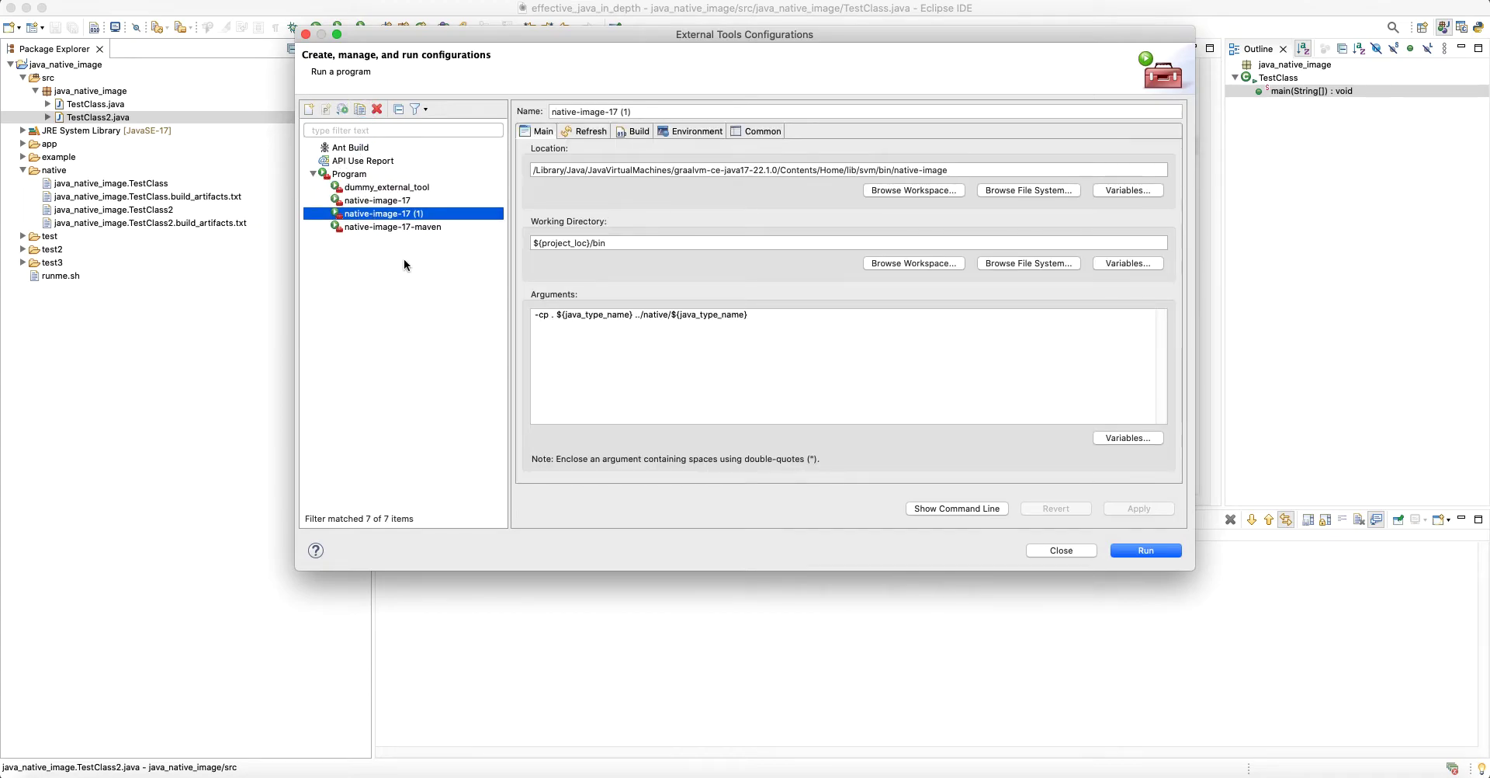
Step: Set the working directory of the duplicated native-image-17 (1) configuration to ${project_loc}
left_click(645, 112)
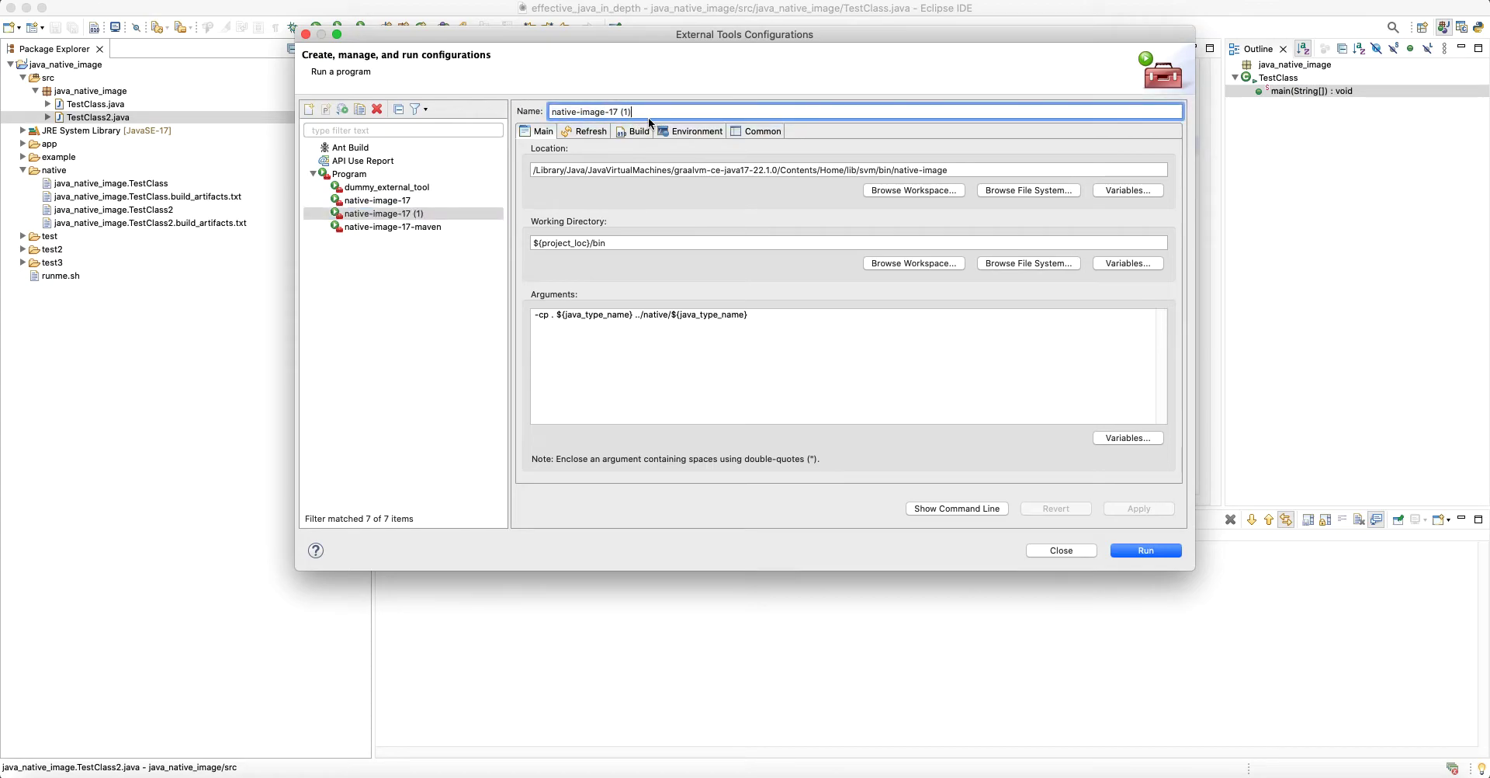
key("Tab")
key("Tab")
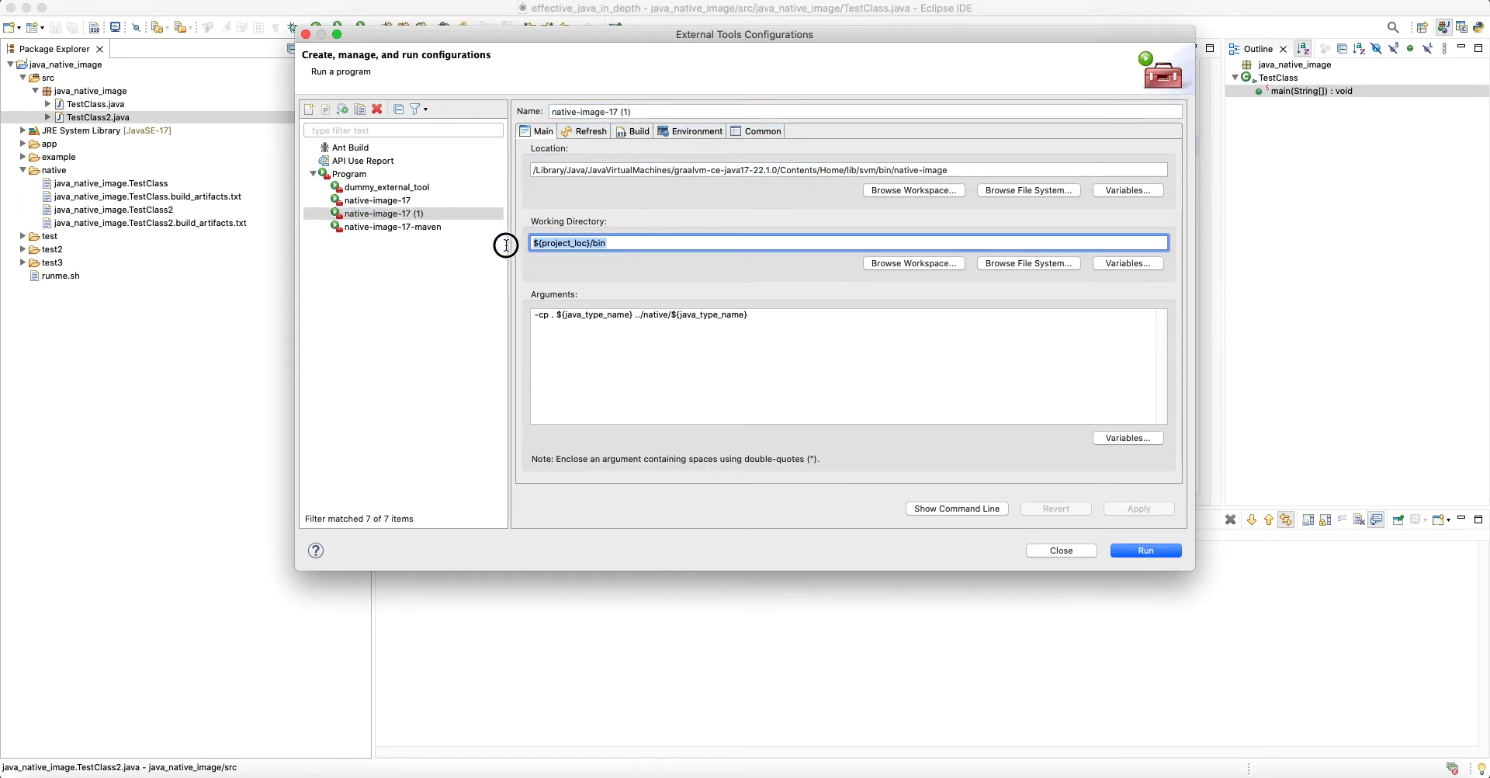
key("Right")
key("BackSpace")
key("BackSpace")
key("BackSpace")
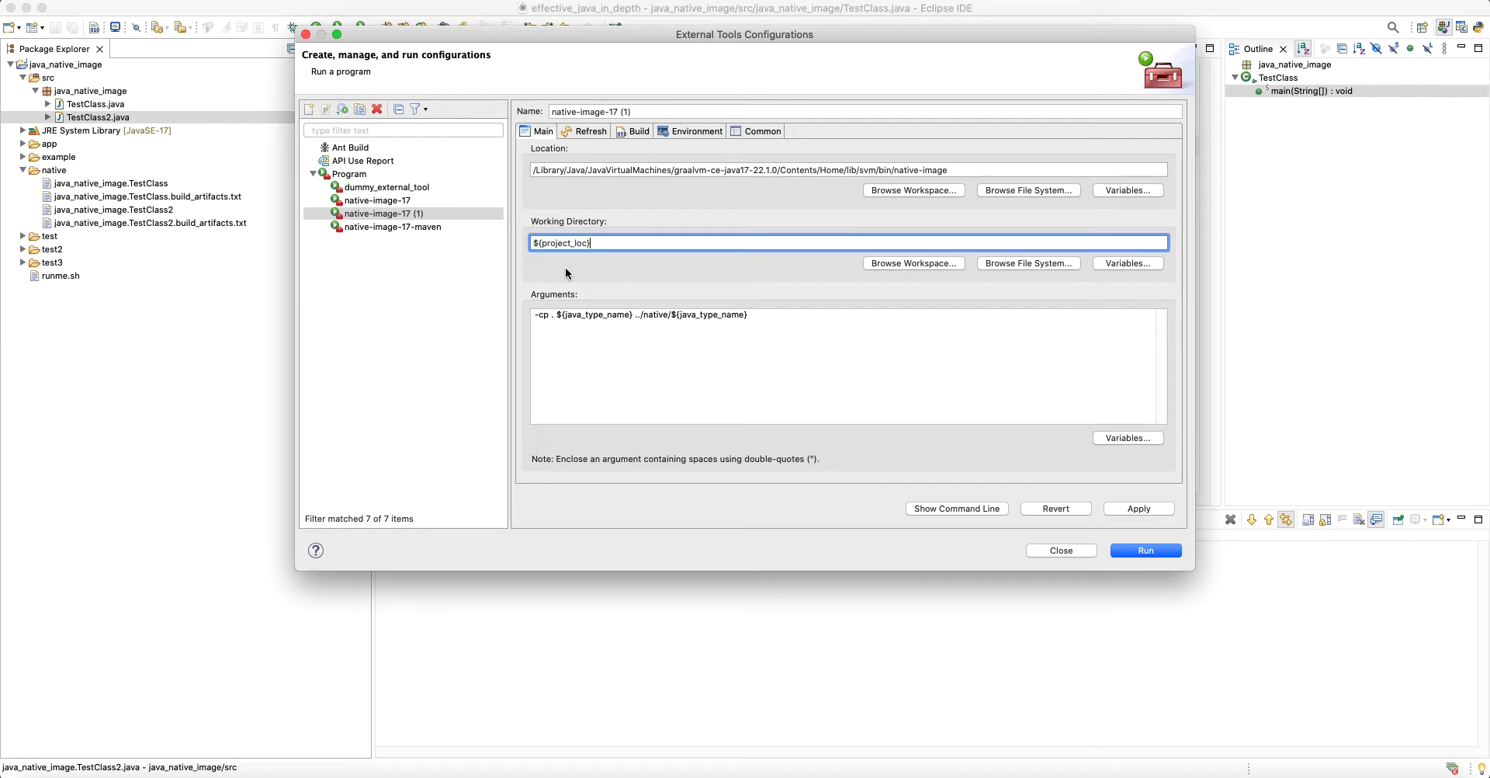
Step: Replace the dot classpath in the native-image-17 (1) arguments with the ${project_classpath} variable
left_click_drag(554, 315, 520, 311)
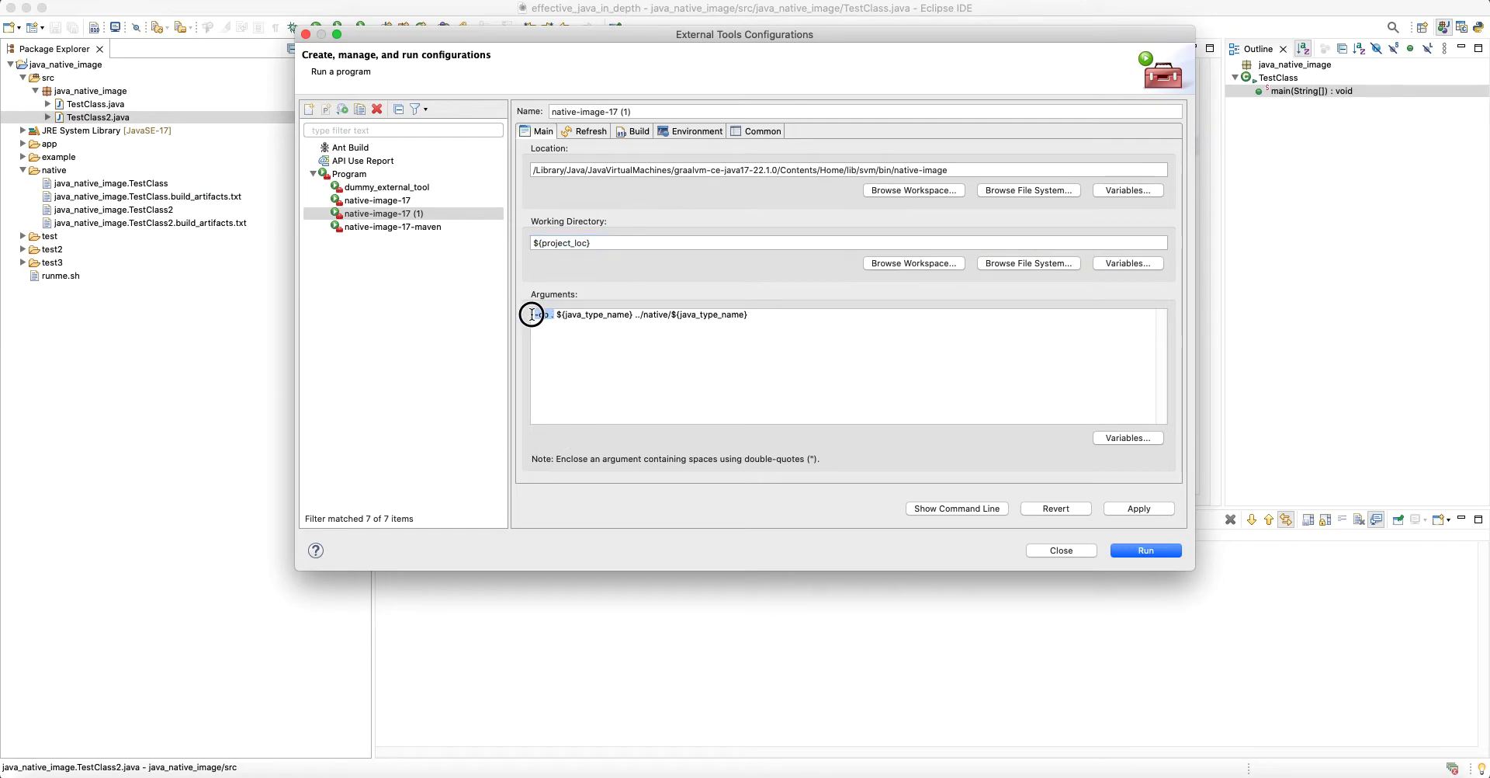
left_click_drag(633, 315, 558, 317)
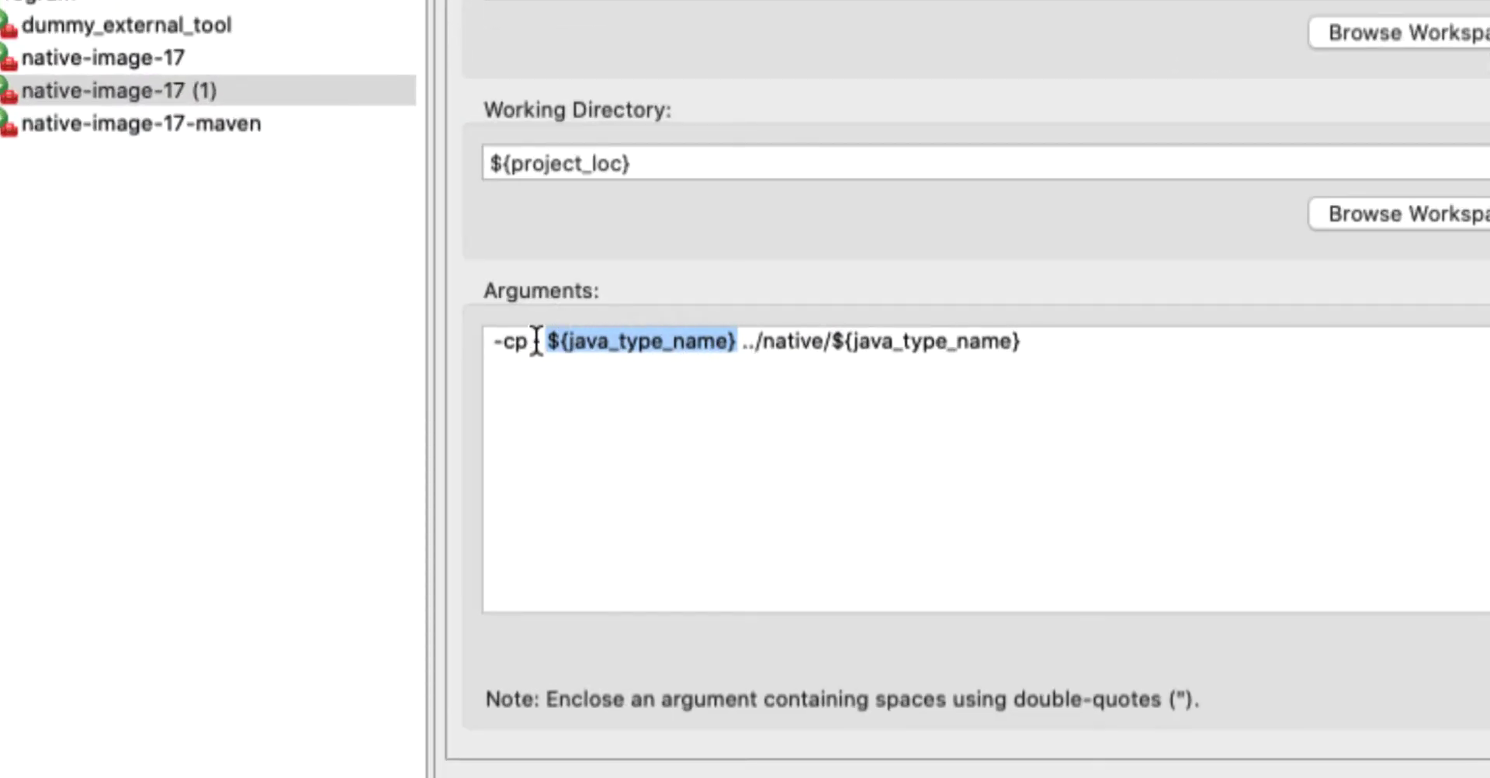
left_click_drag(649, 166, 485, 163)
left_click(687, 165)
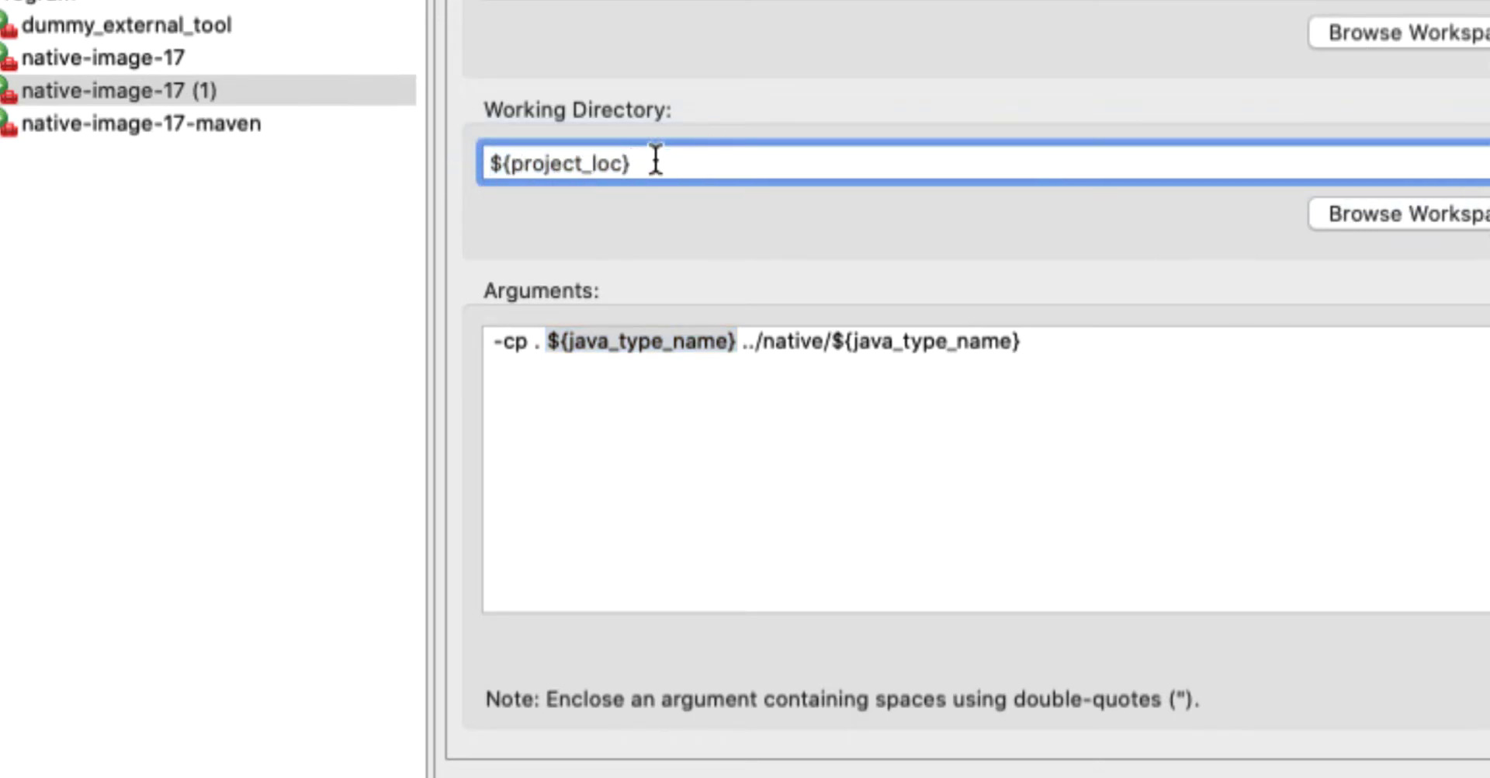
left_click(787, 342)
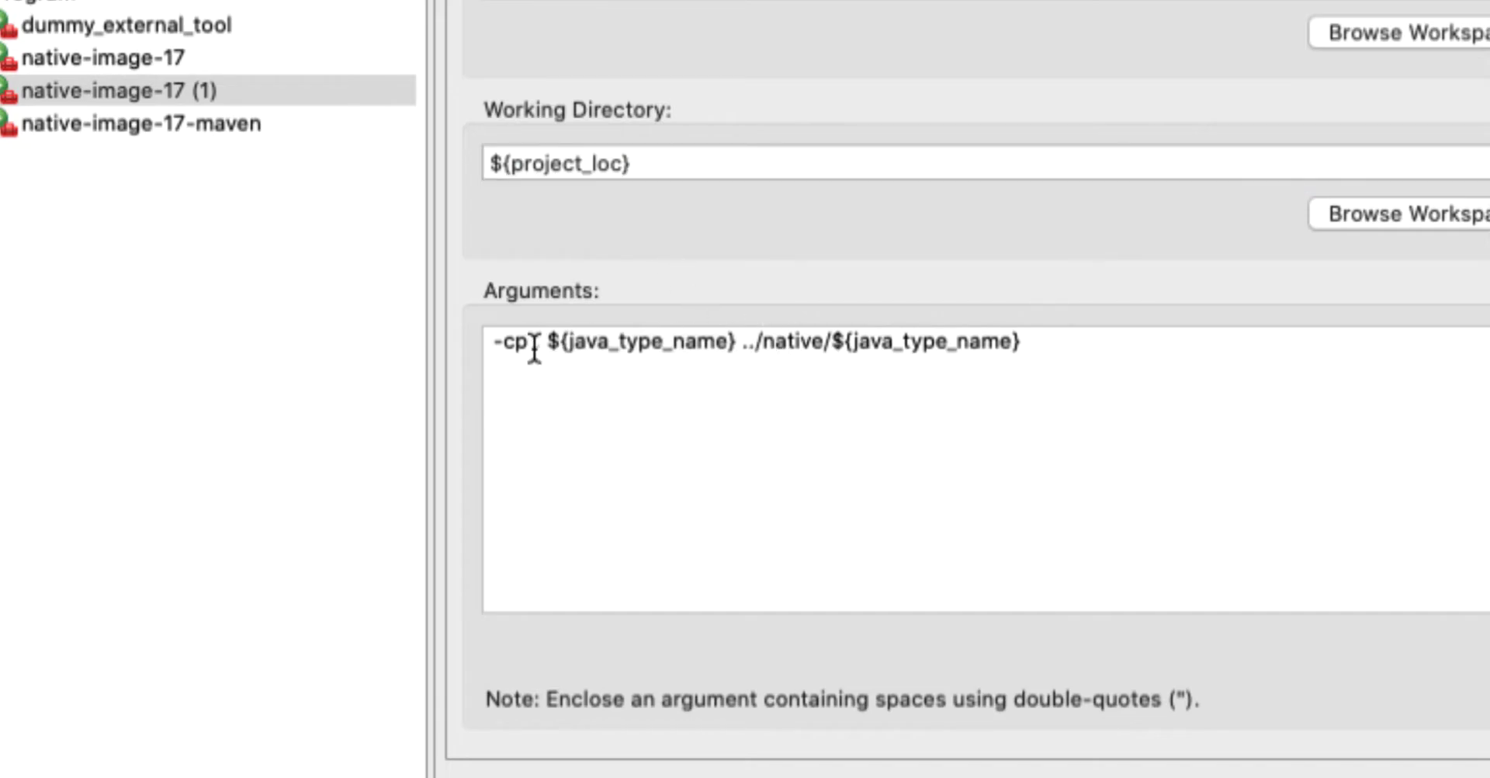
key("BackSpace")
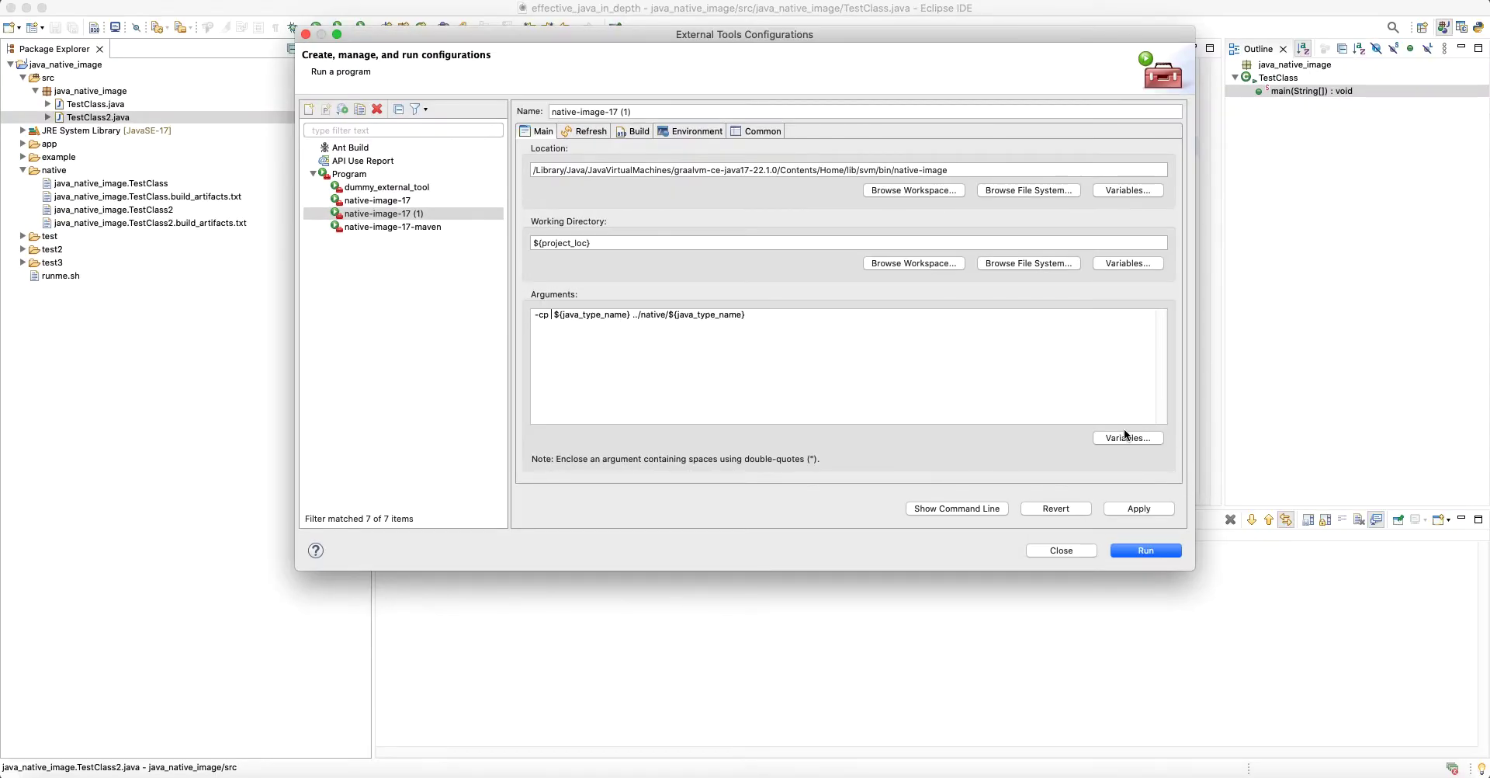
left_click(1126, 437)
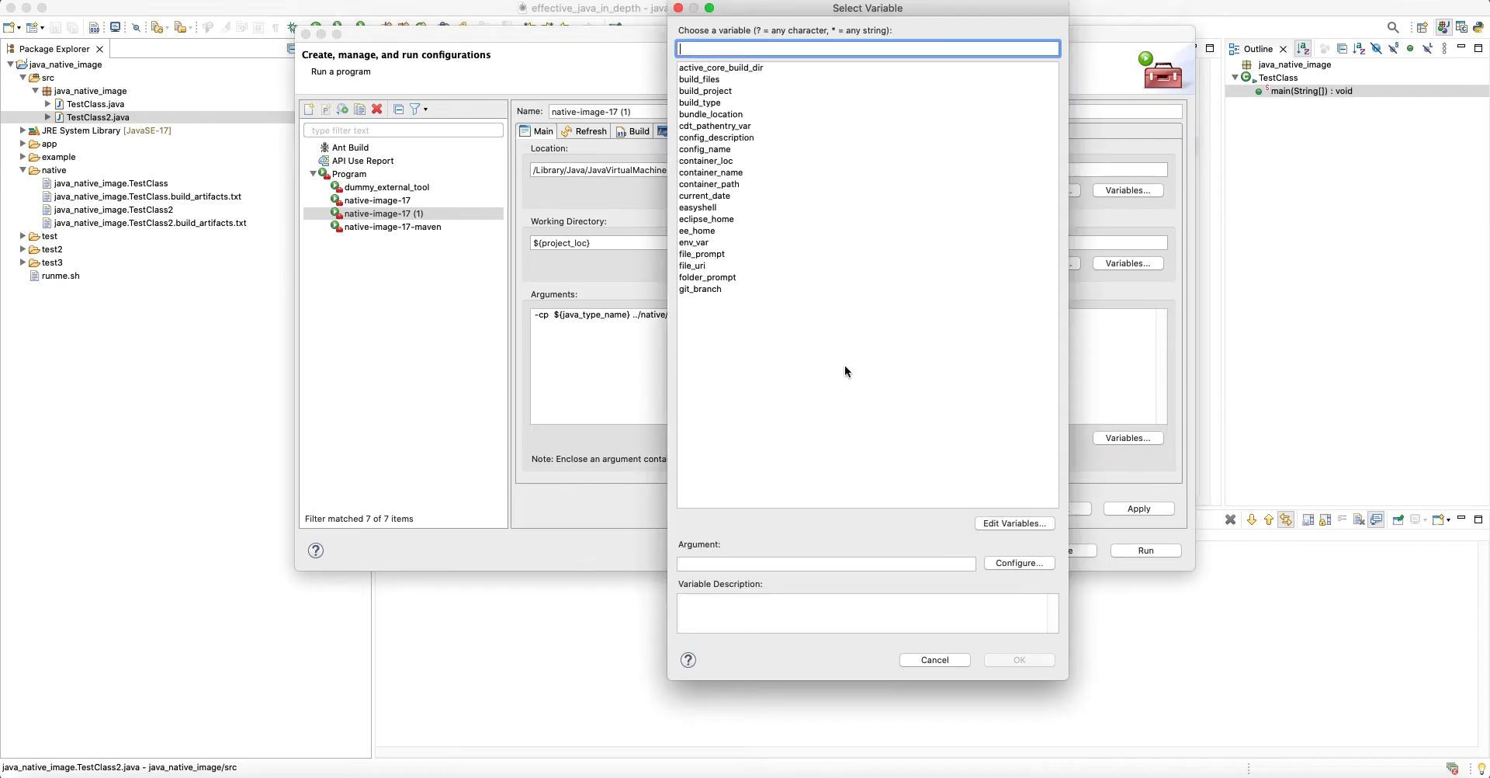
type("pr")
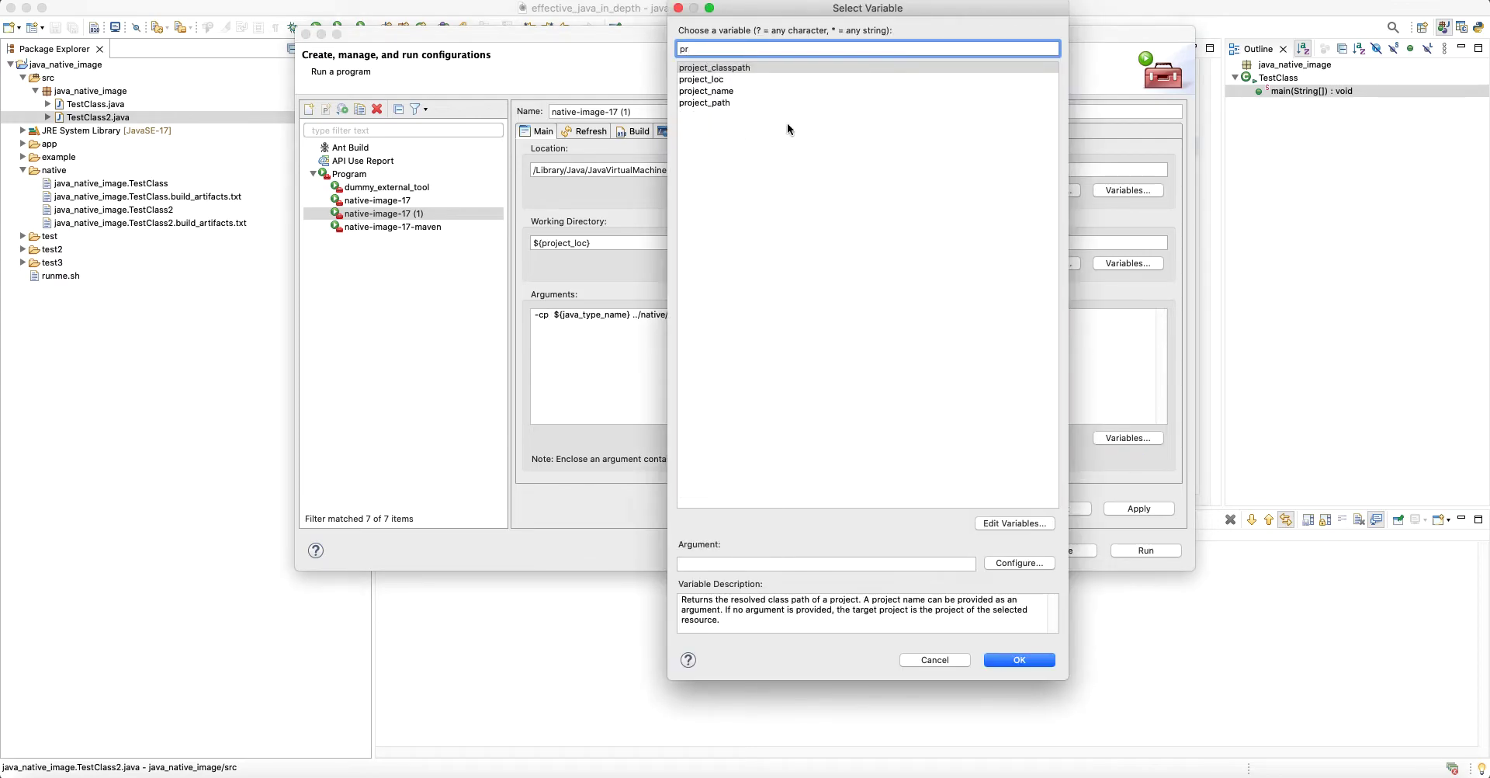
left_click(723, 67)
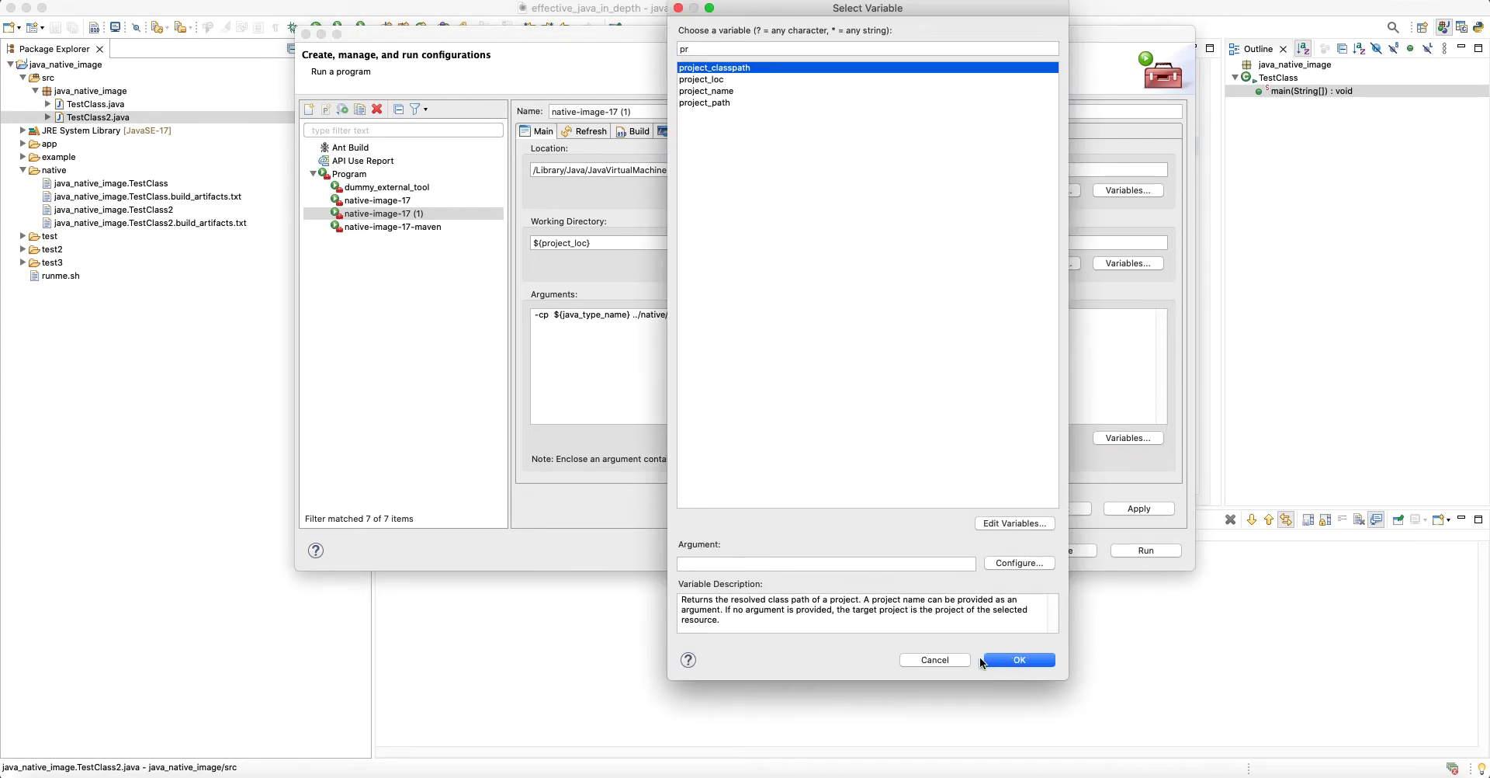
left_click(984, 662)
Step: Change the output path in the arguments to ./native/${java_type_name} and apply the configuration
left_click_drag(638, 314, 714, 315)
left_click(724, 320)
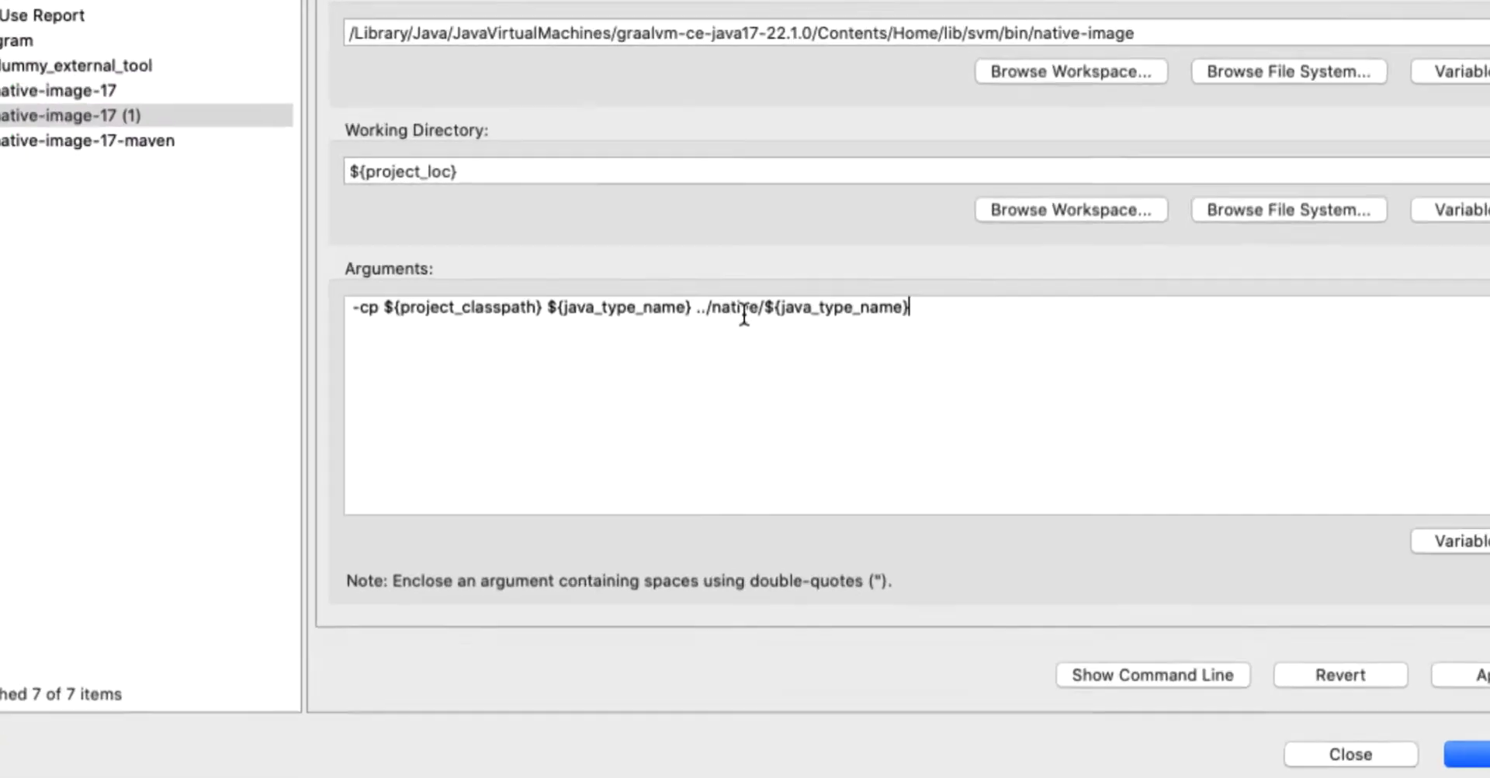
double_click(741, 314)
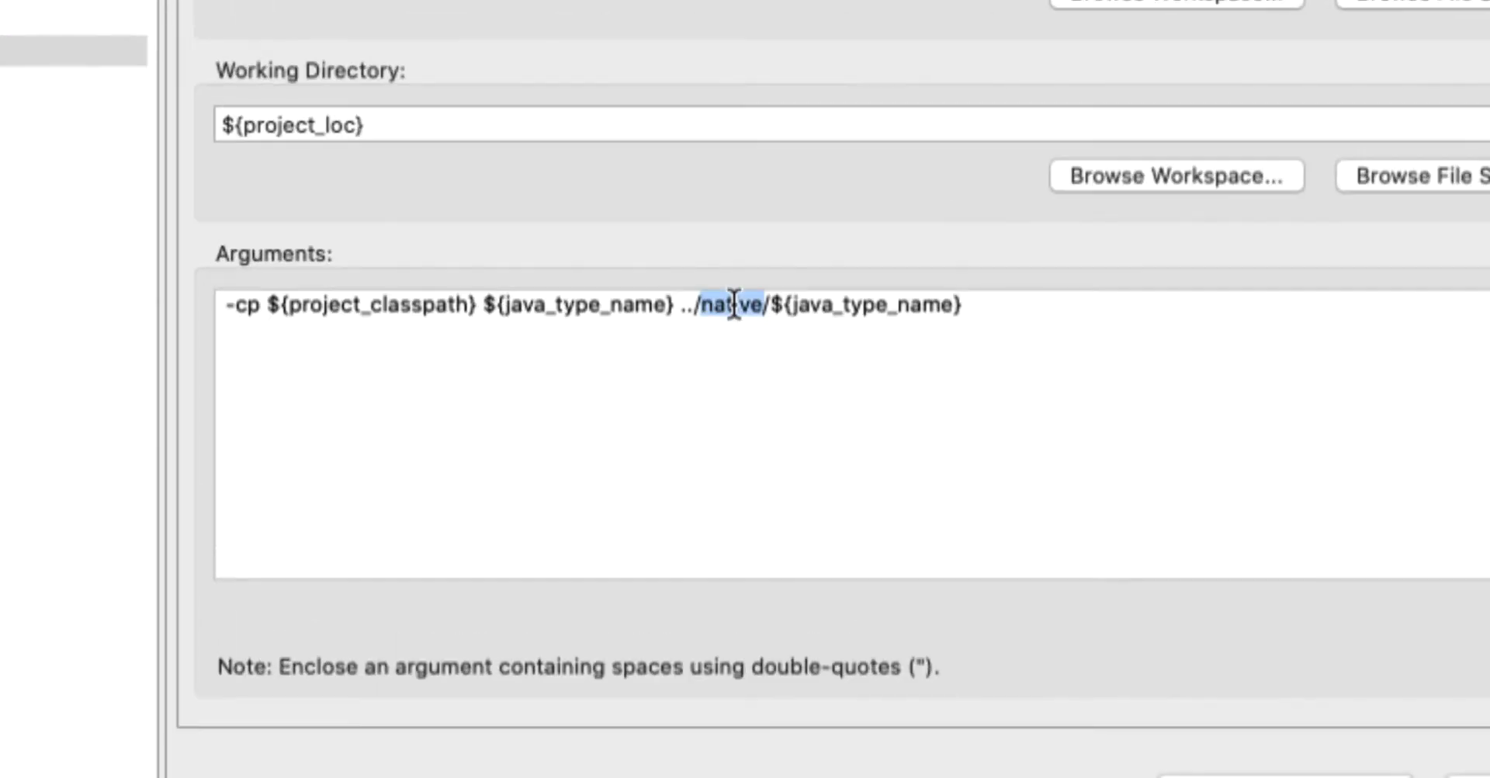
left_click(688, 306)
key("BackSpace")
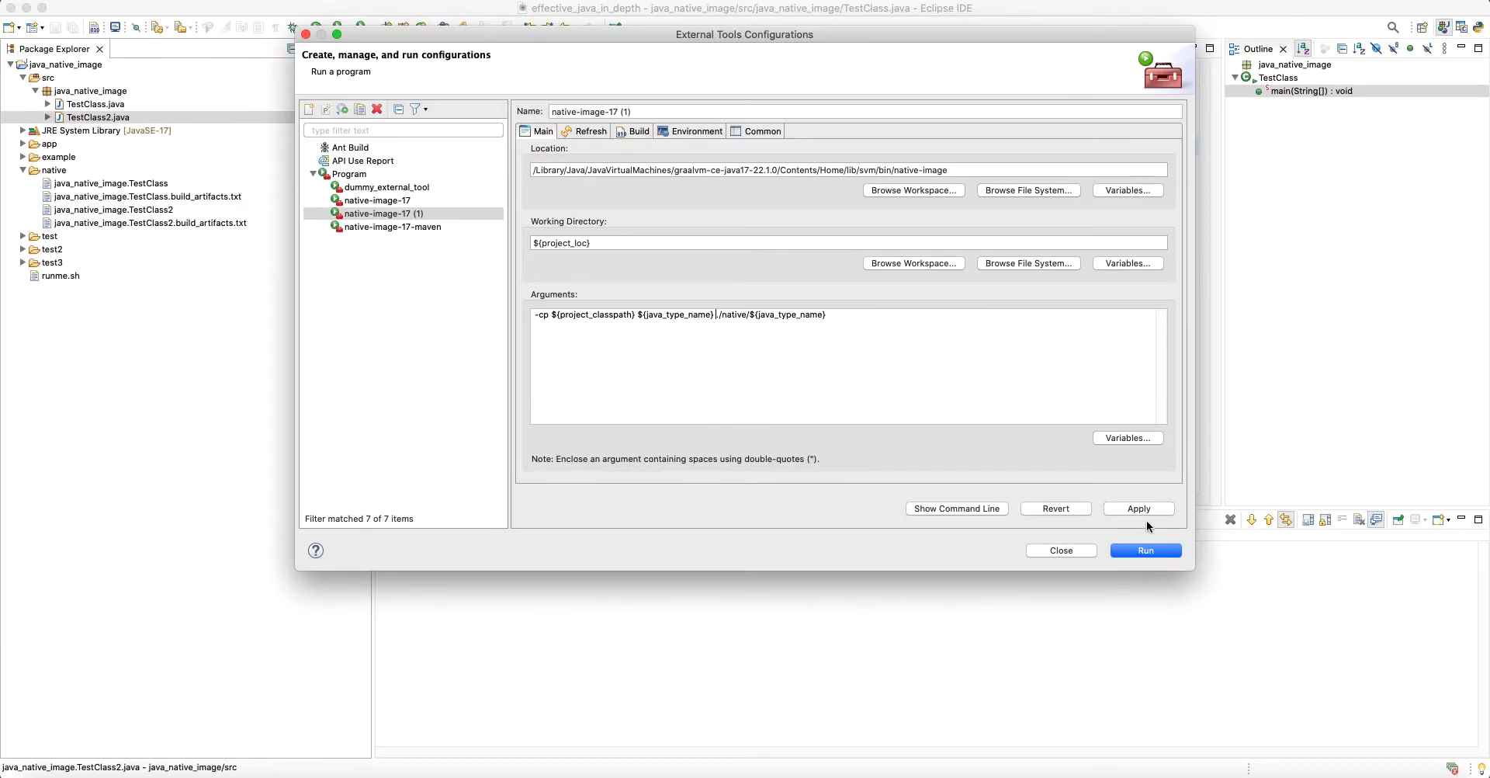
left_click(1138, 511)
Step: Examine the resolved classpath entries in the configuration's full command line, and close both dialogs
left_click(953, 510)
key("super+a")
left_click(724, 293)
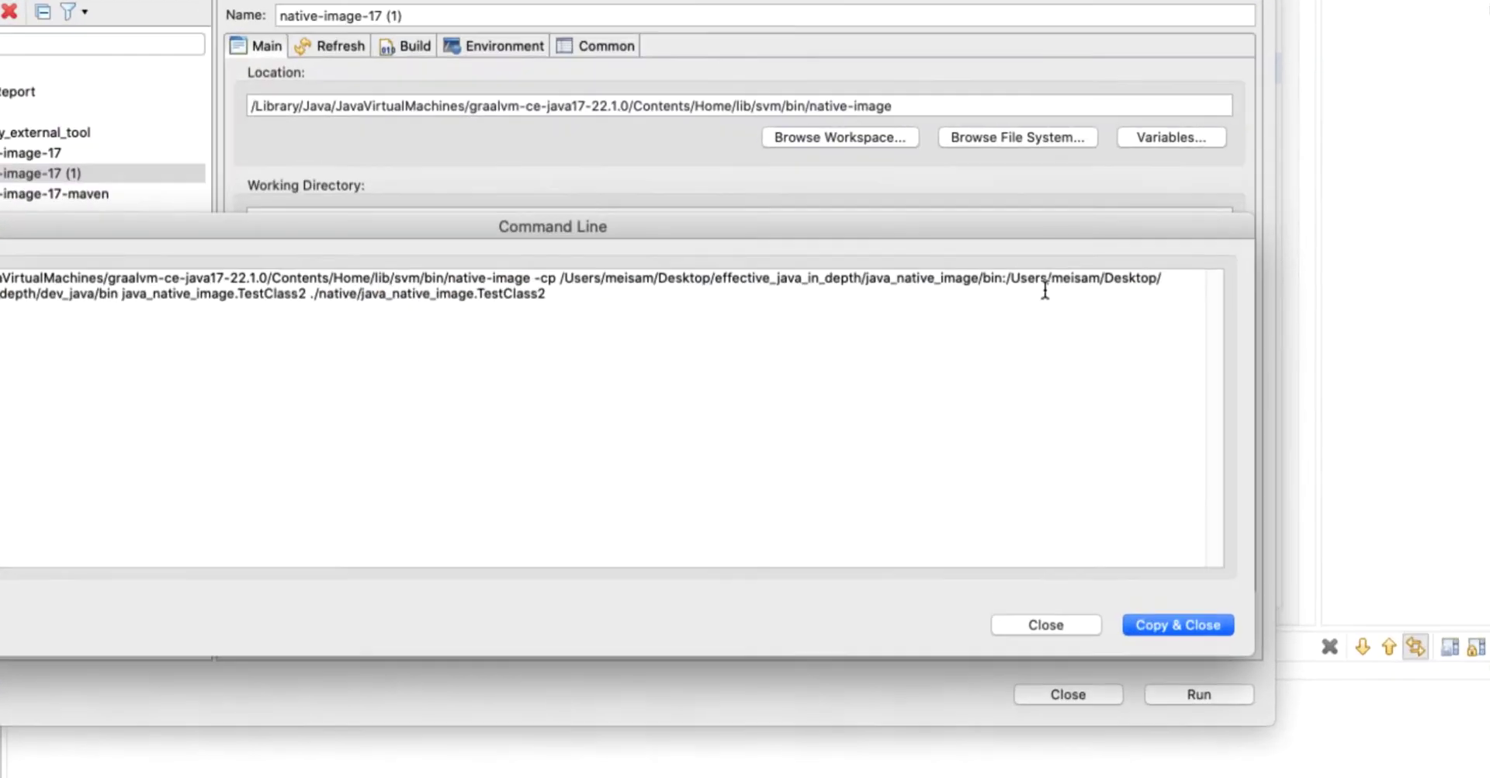
left_click_drag(554, 277, 13, 294)
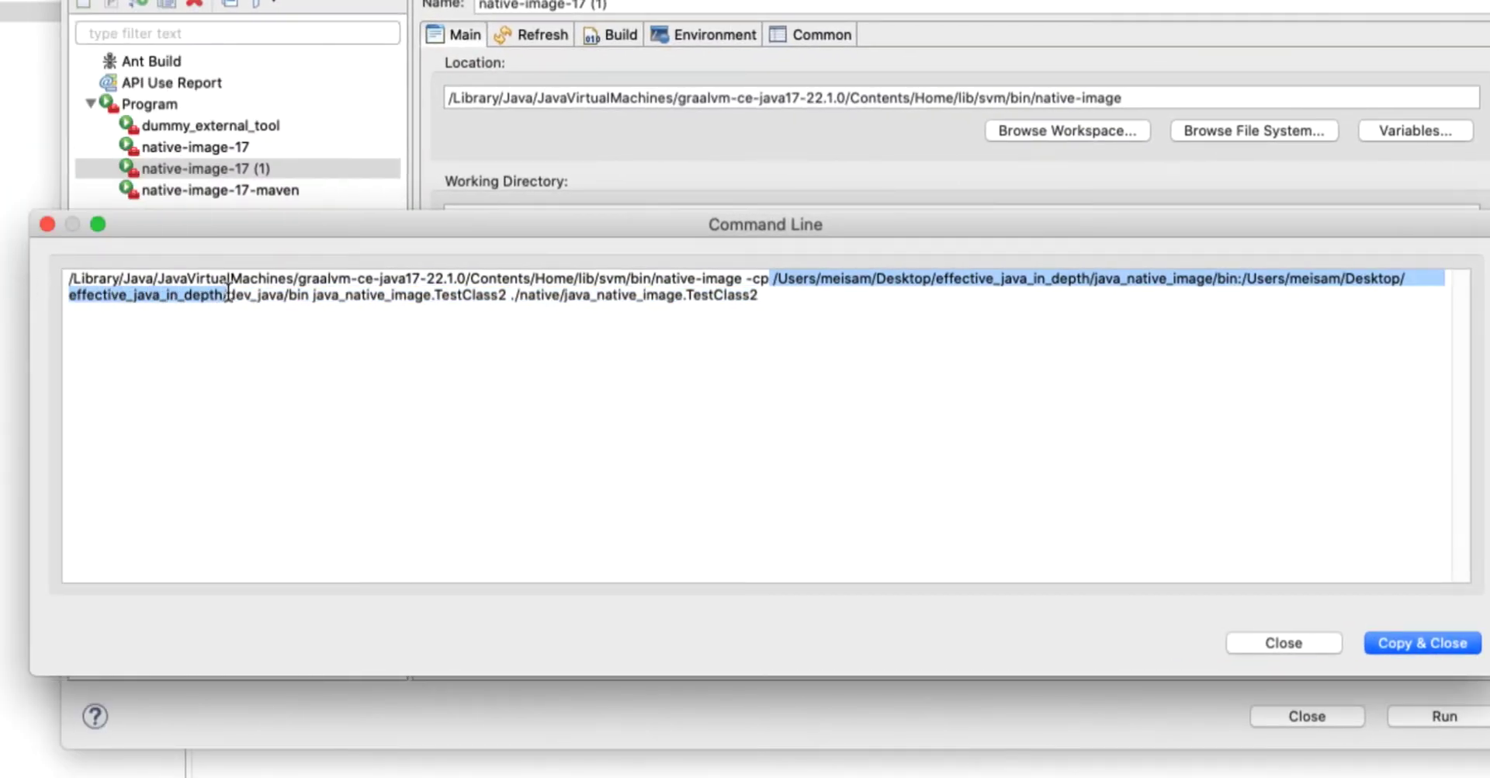
left_click(371, 294)
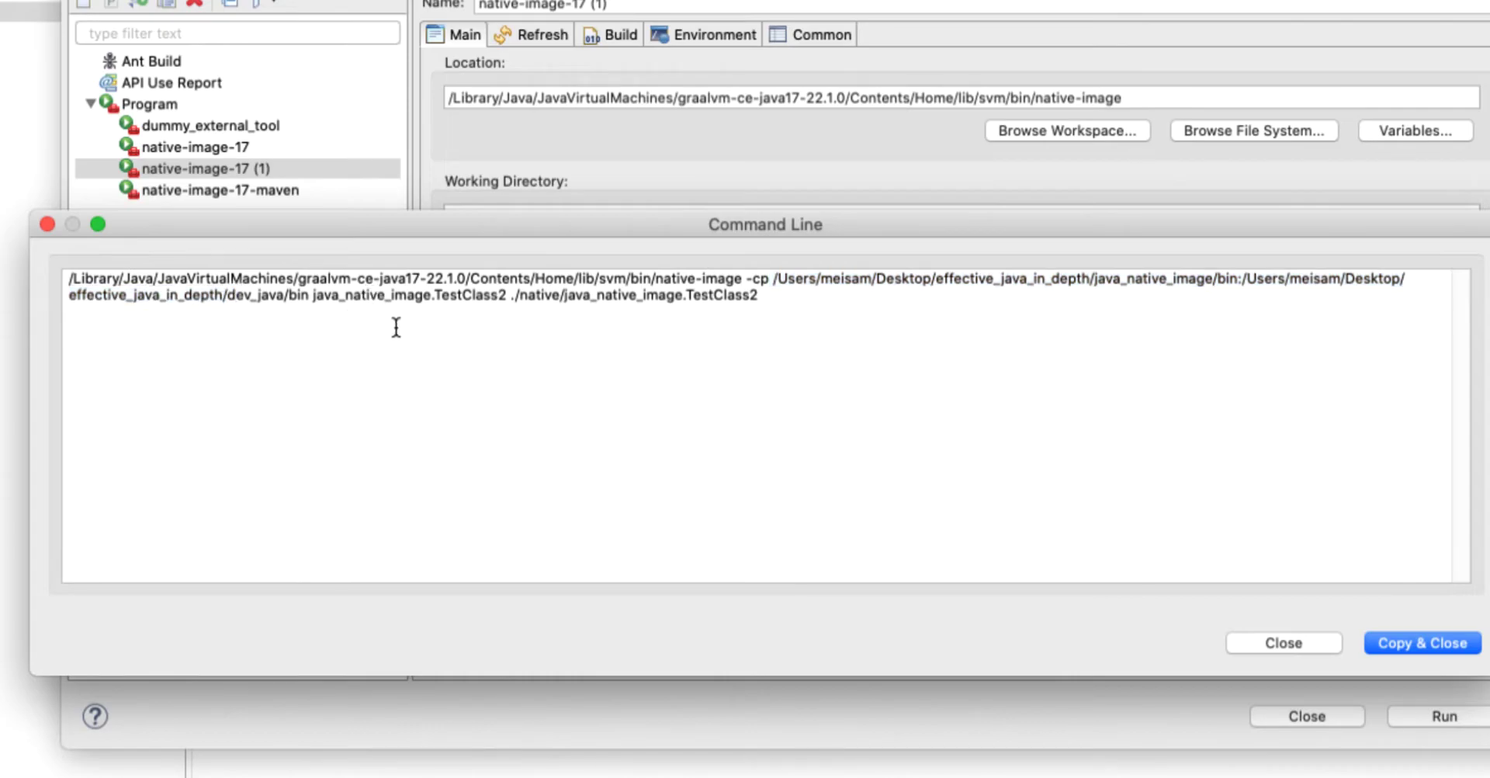
left_click_drag(1406, 280, 759, 280)
left_click(828, 279)
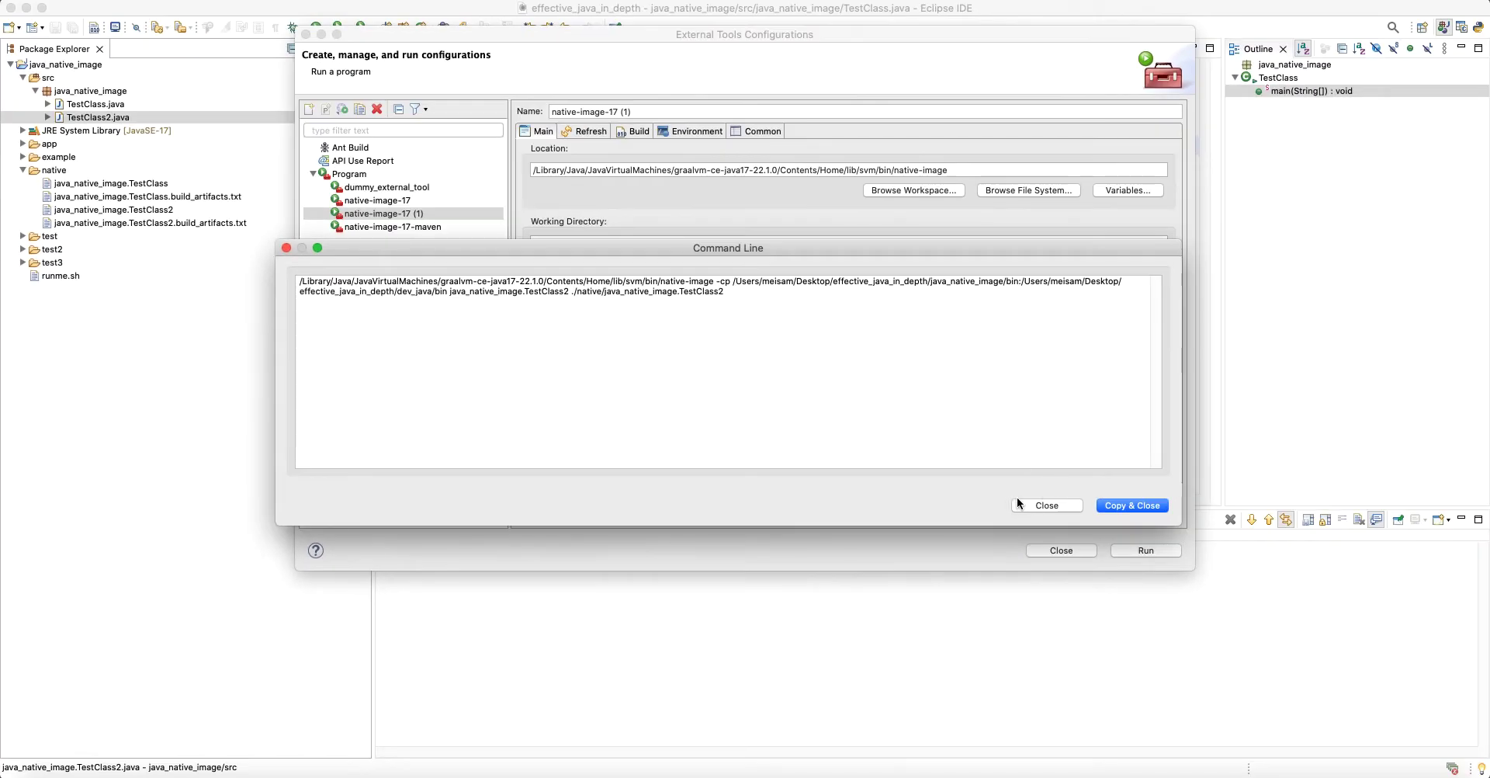
left_click(1024, 504)
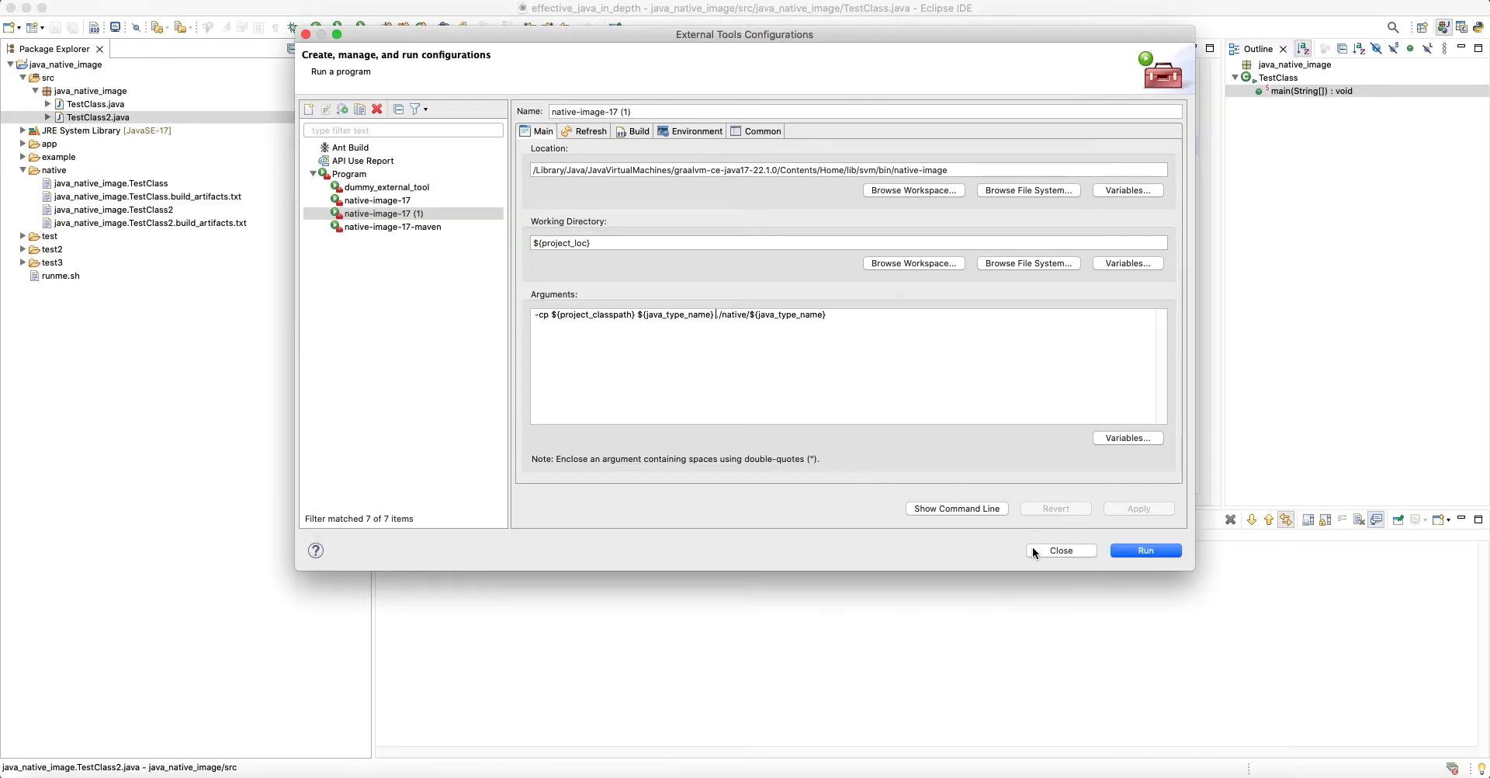
left_click(1062, 550)
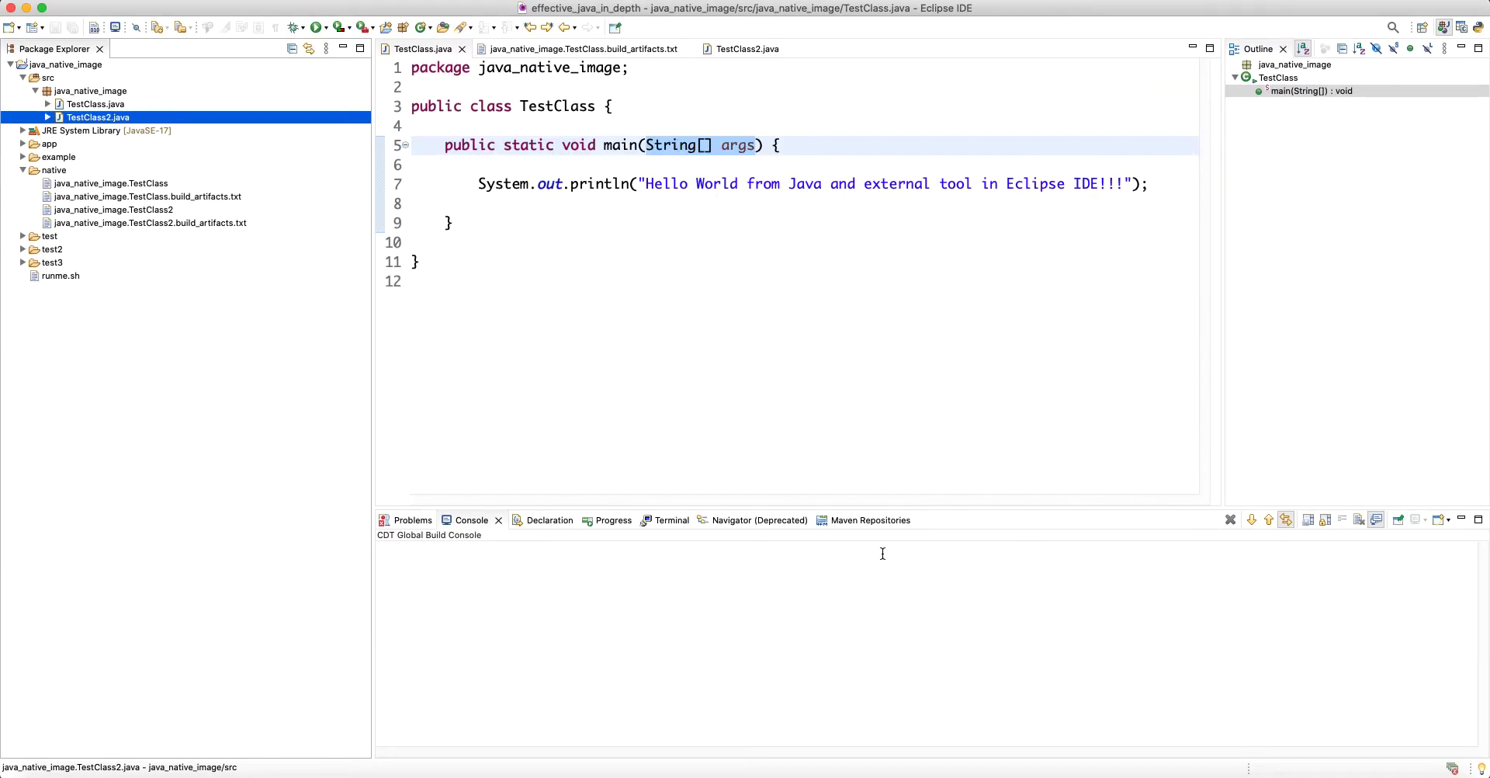
Step: Delete the TestClass and TestClass2 executables and their build_artifacts.txt files from the native folder
left_click(136, 185)
left_click(235, 226, "shift")
right_click(238, 232)
left_click(130, 219)
left_click(130, 184)
left_click(182, 223, "shift")
right_click(202, 222)
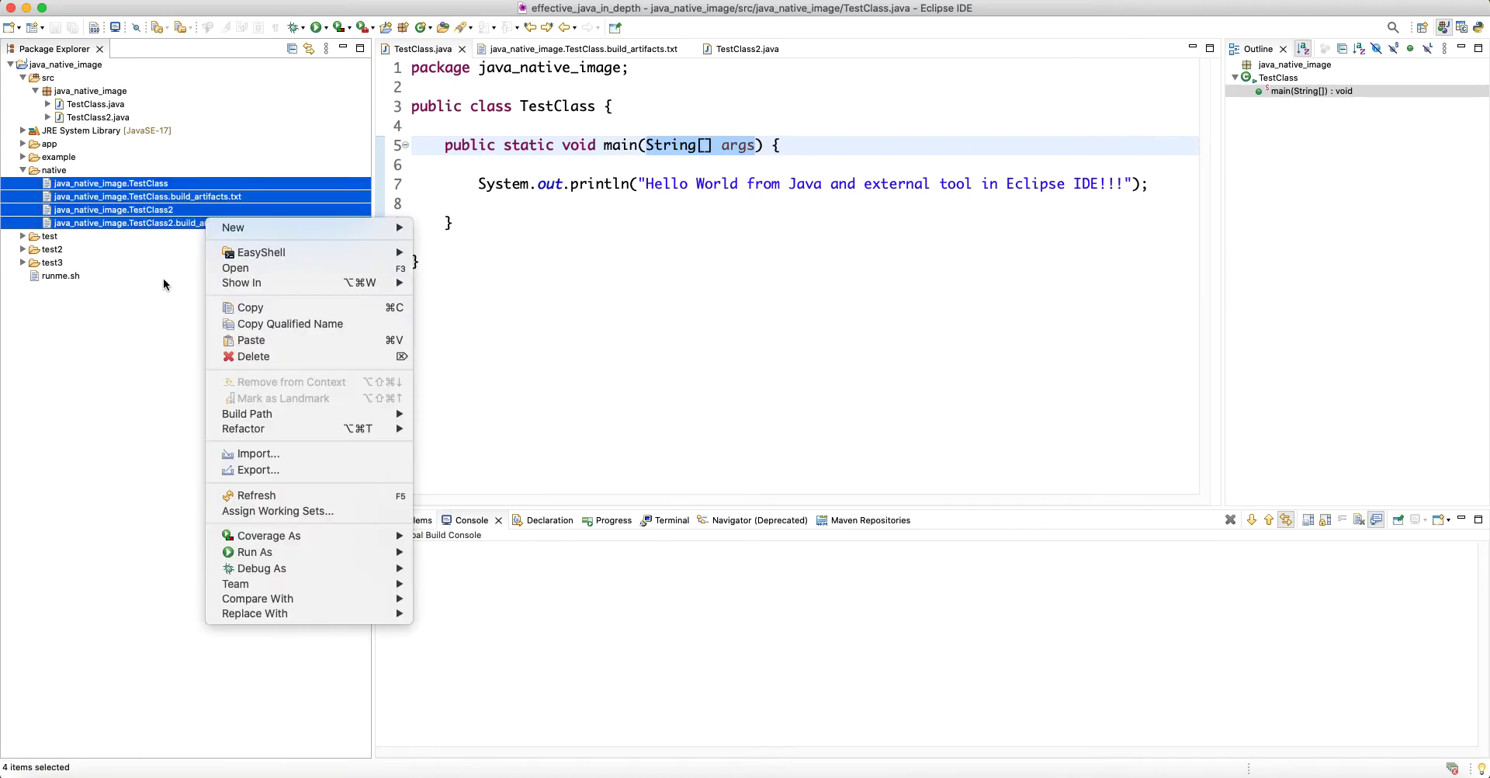
left_click(251, 356)
left_click(901, 427)
Step: Run the native-image-17 (1) external tool on TestClass.java
left_click(128, 92)
left_click(126, 107)
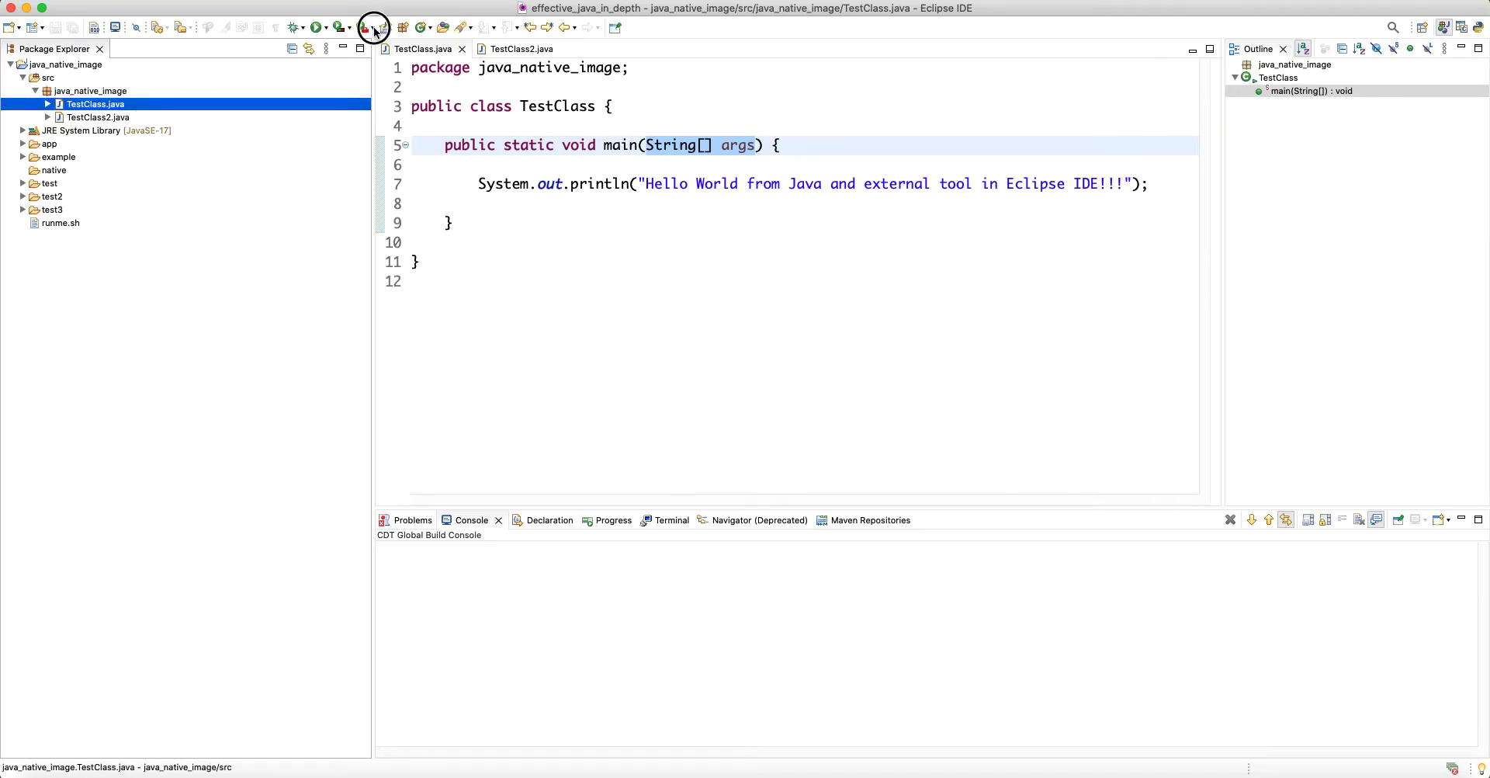
left_click(372, 28)
left_click(438, 100)
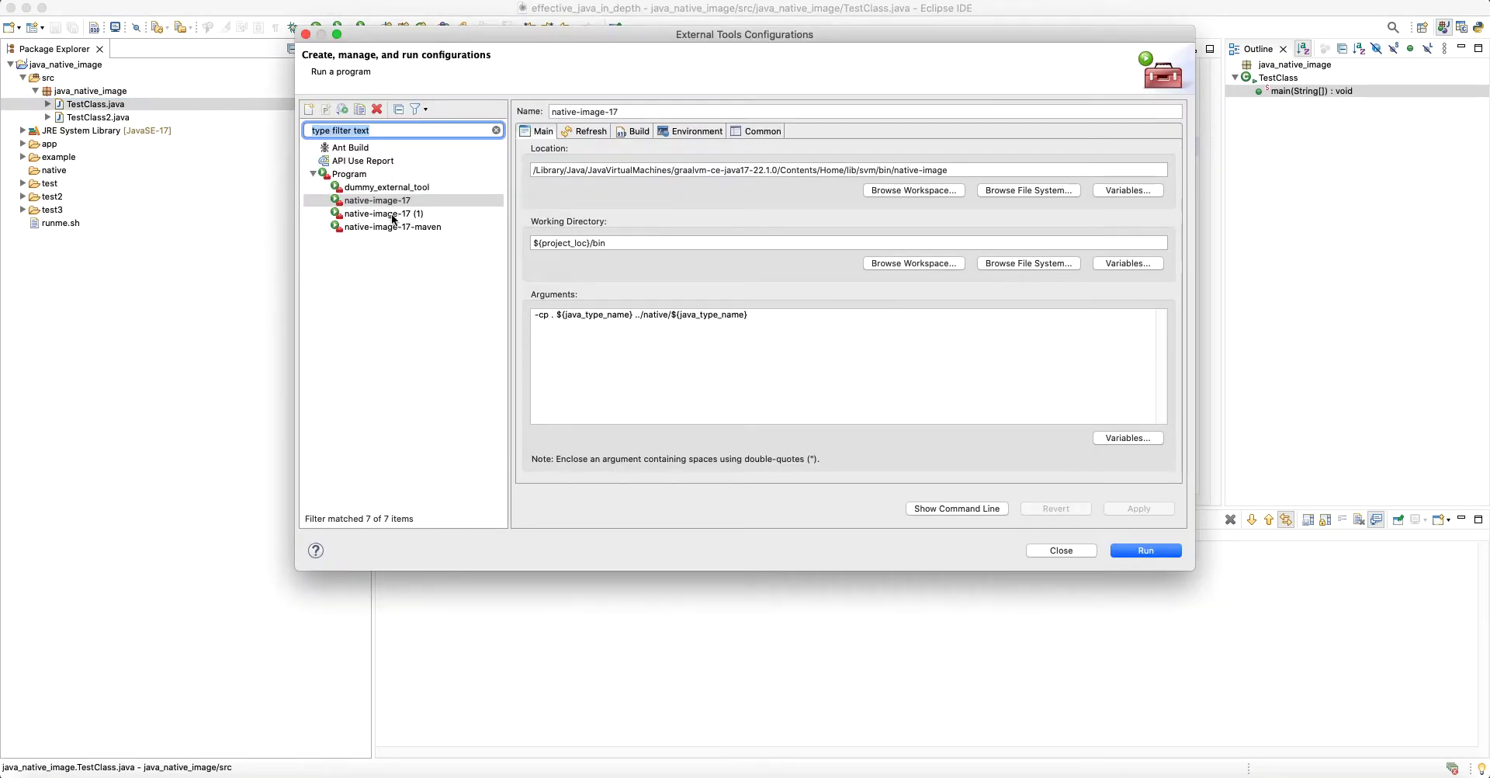
left_click(389, 213)
left_click(1146, 551)
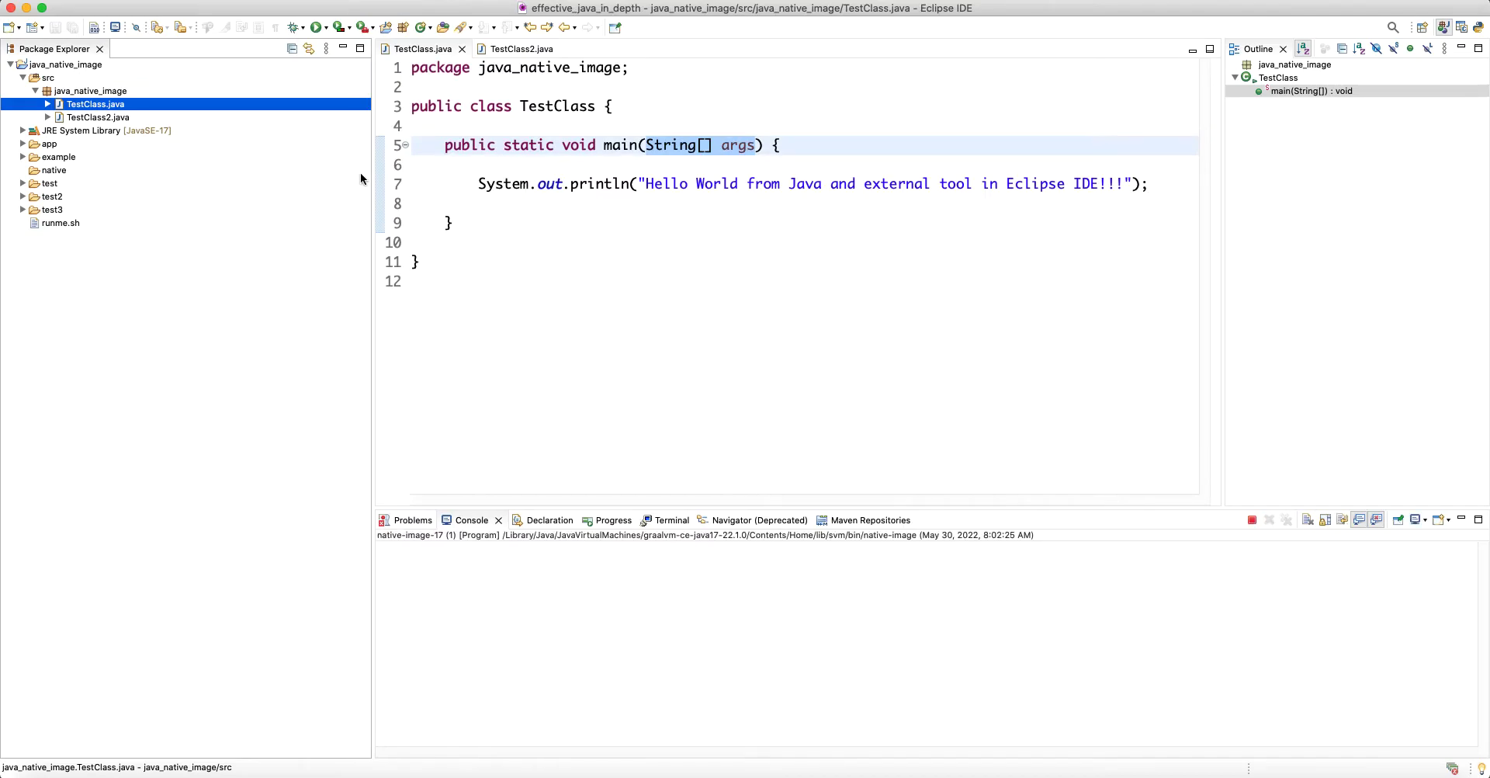
Step: Examine the native image build output in the console, including the target executable path and the build stages
left_click(548, 204)
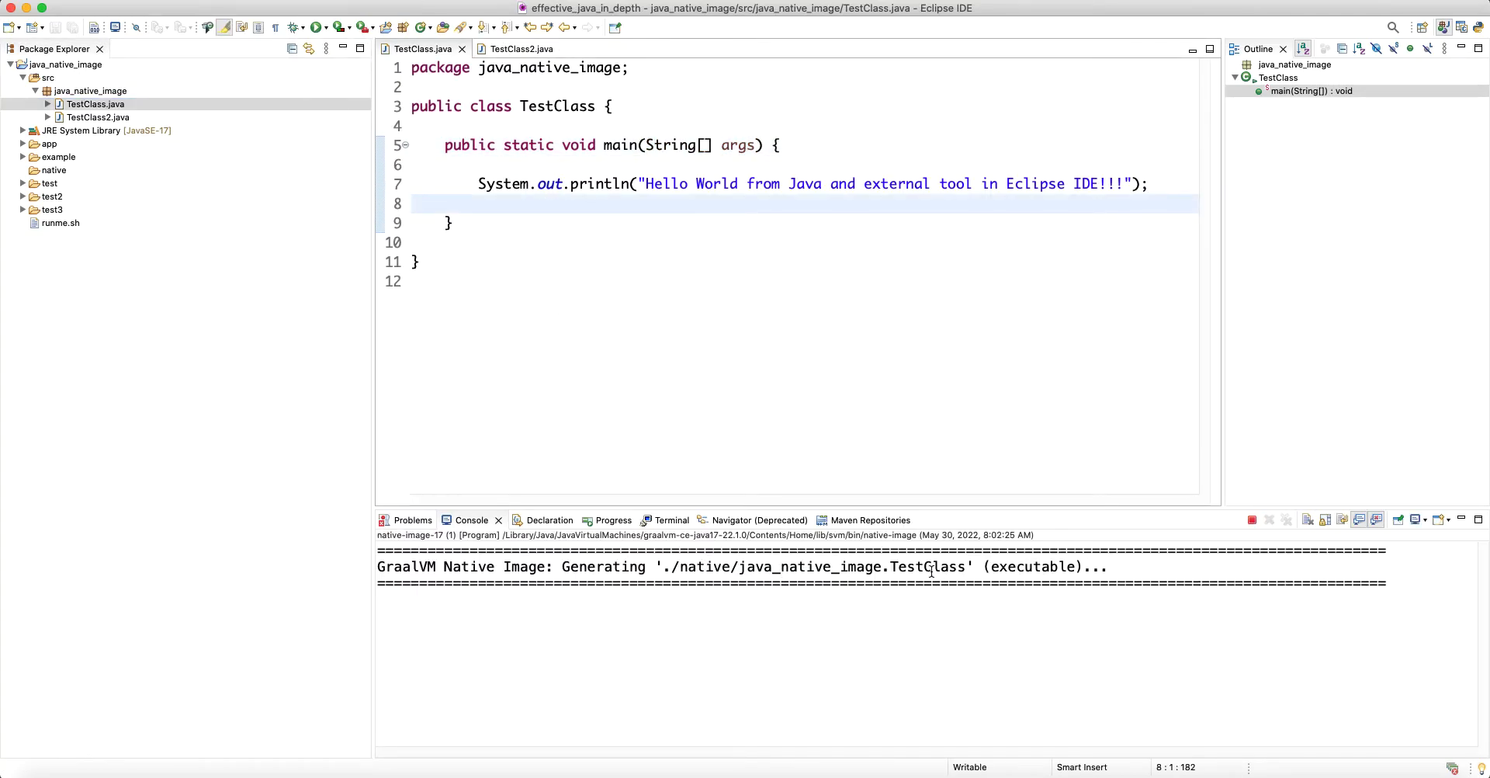
left_click_drag(966, 568, 755, 571)
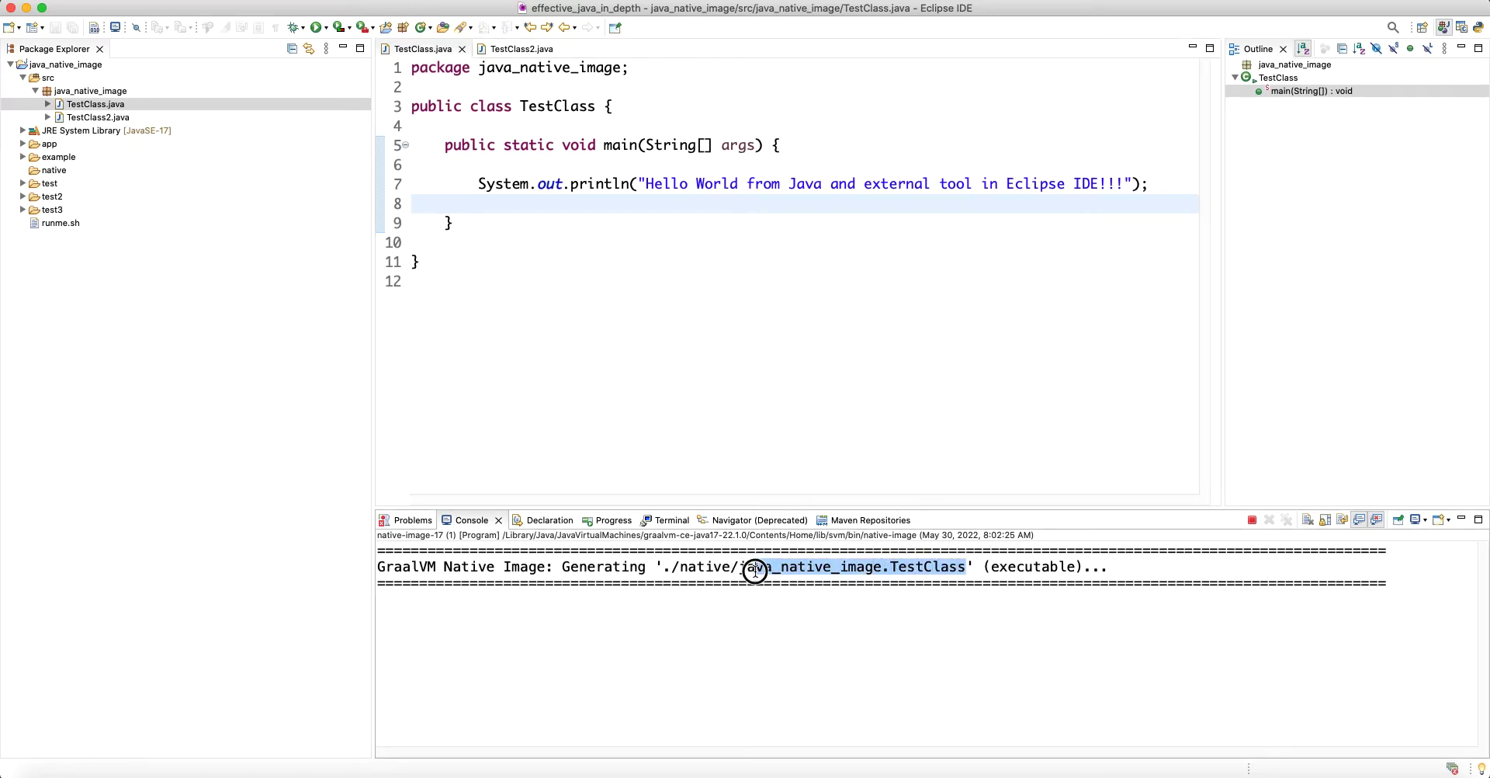
left_click_drag(639, 647, 788, 618)
left_click(522, 595)
left_click(705, 631)
left_click_drag(656, 644, 365, 565)
left_click(642, 614)
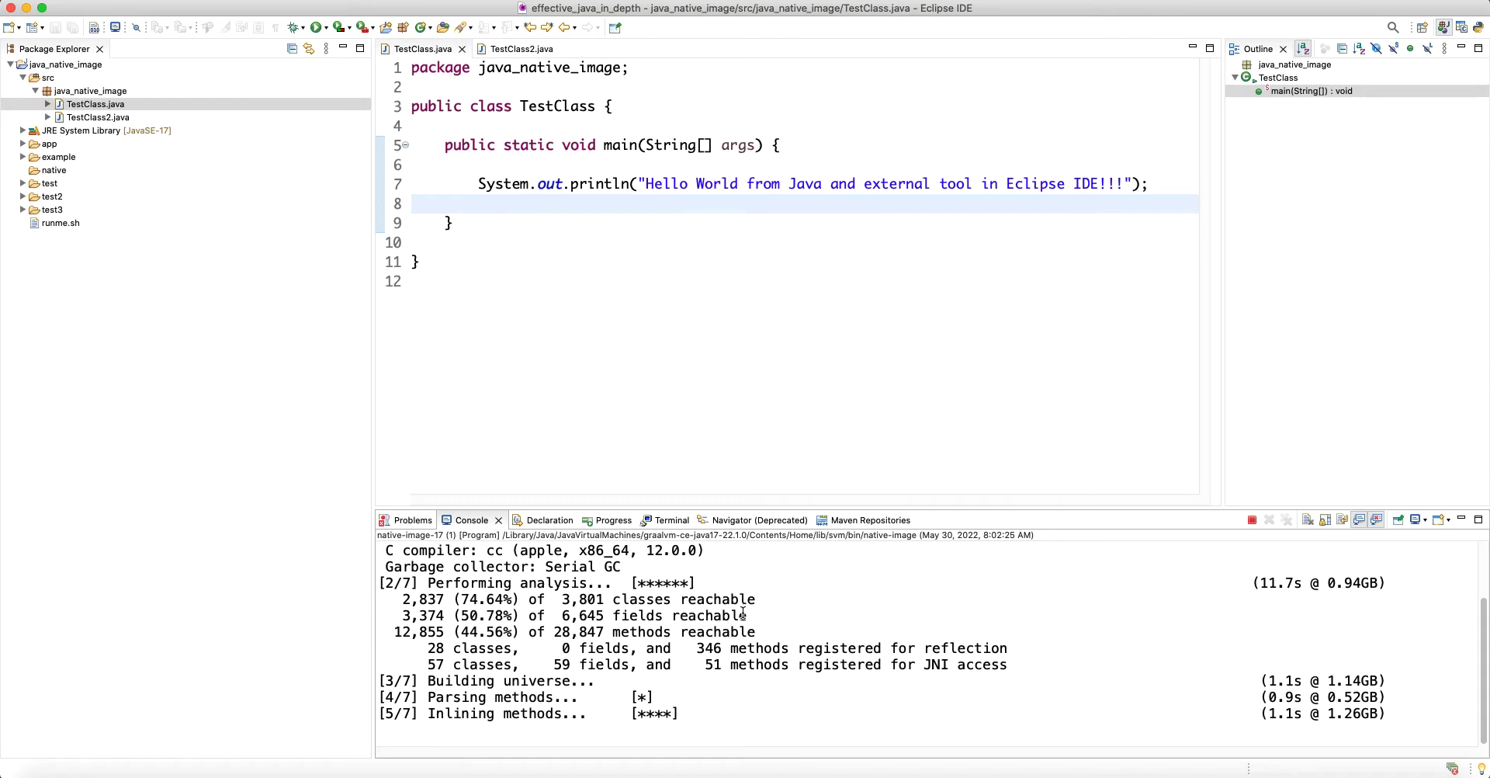
left_click_drag(420, 714, 673, 714)
left_click(748, 715)
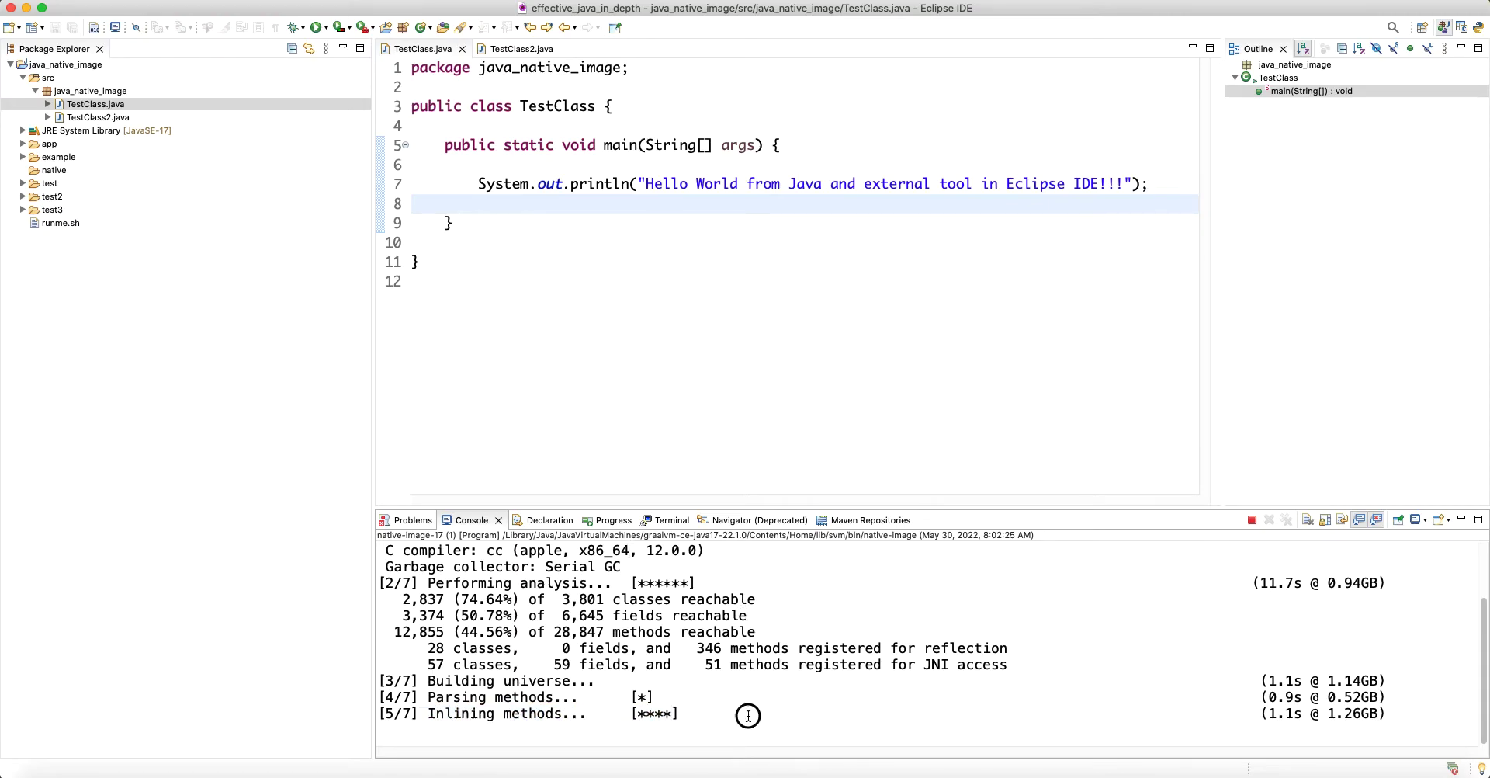
left_click(11, 65)
left_click(326, 49)
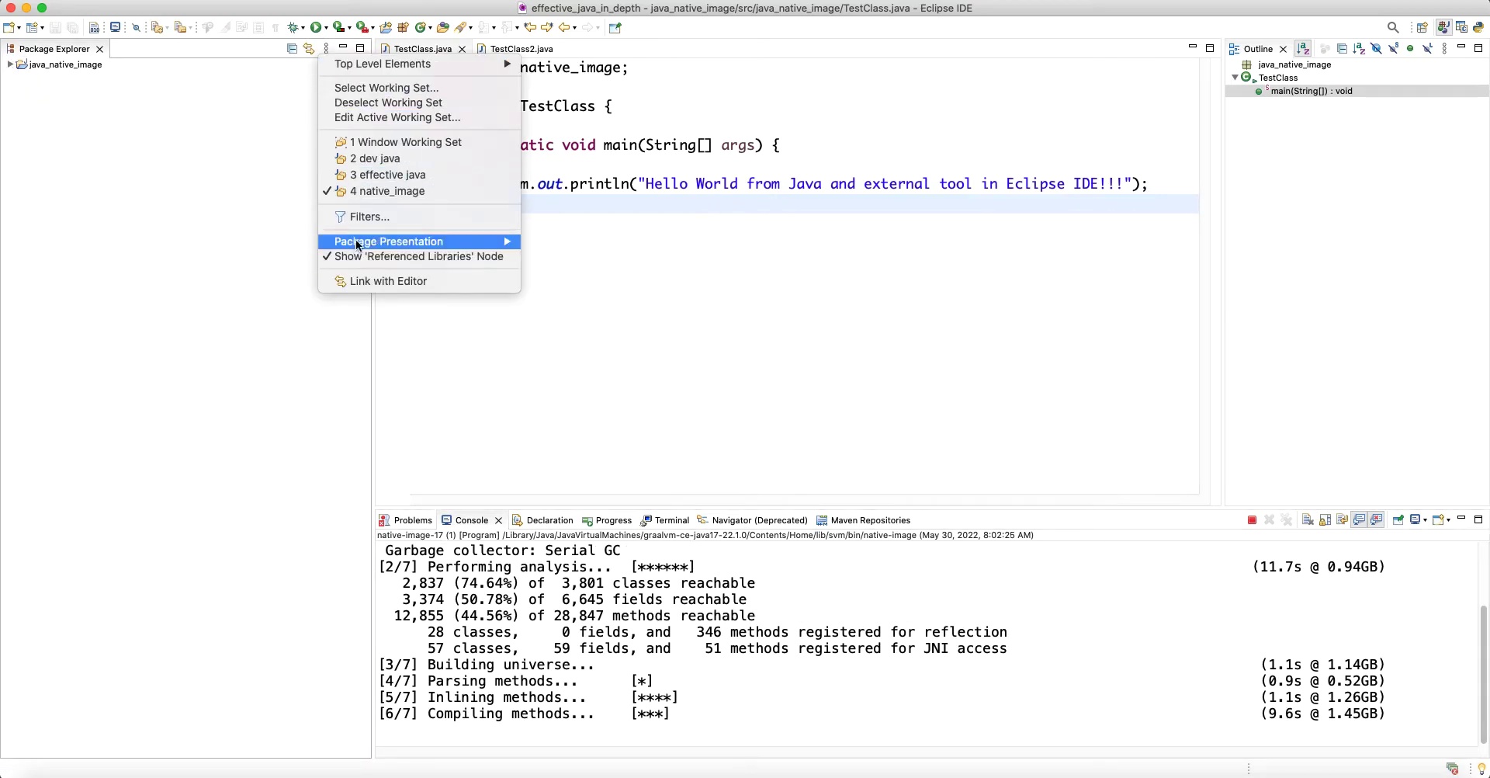
mouse_move(359, 245)
left_click(649, 596)
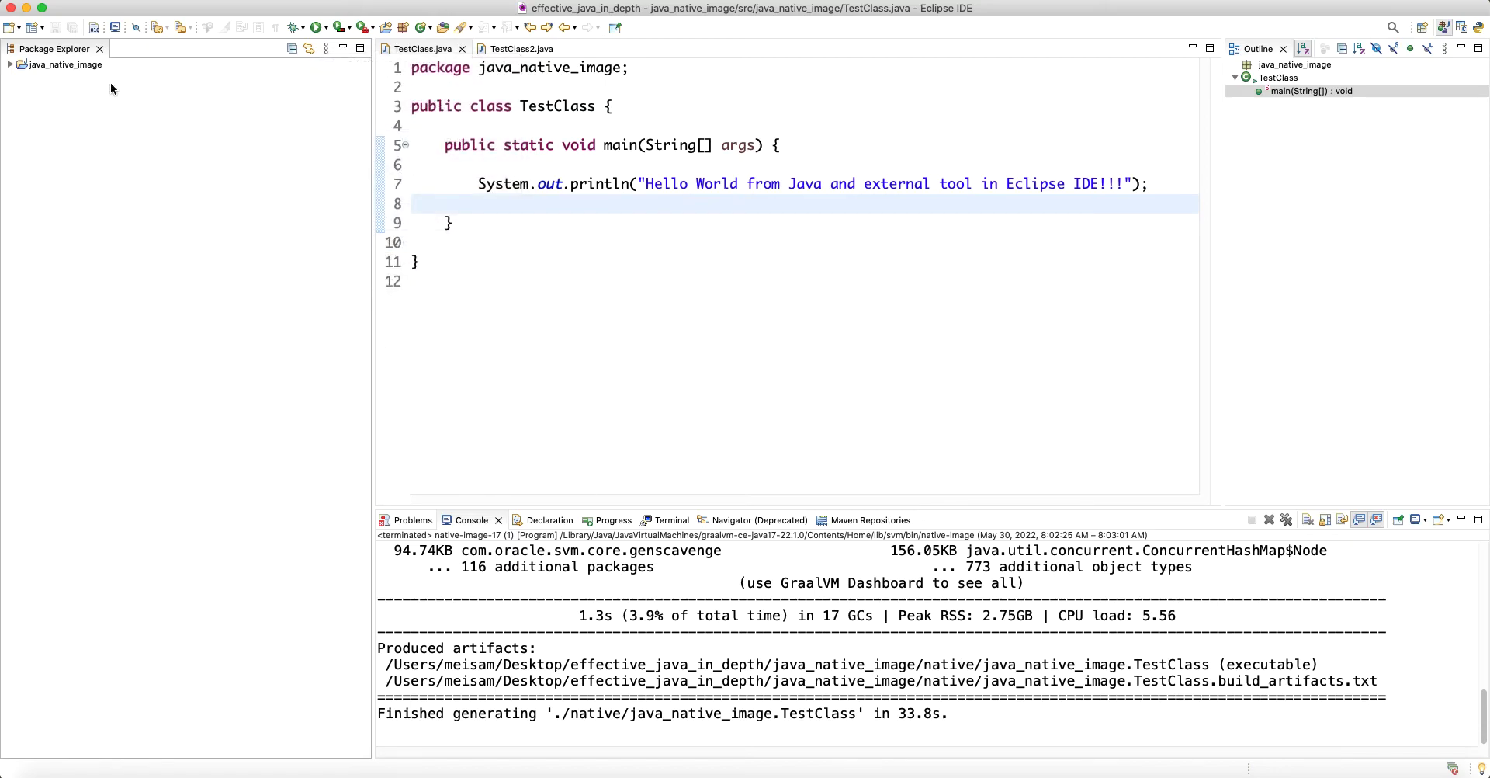
left_click(9, 65)
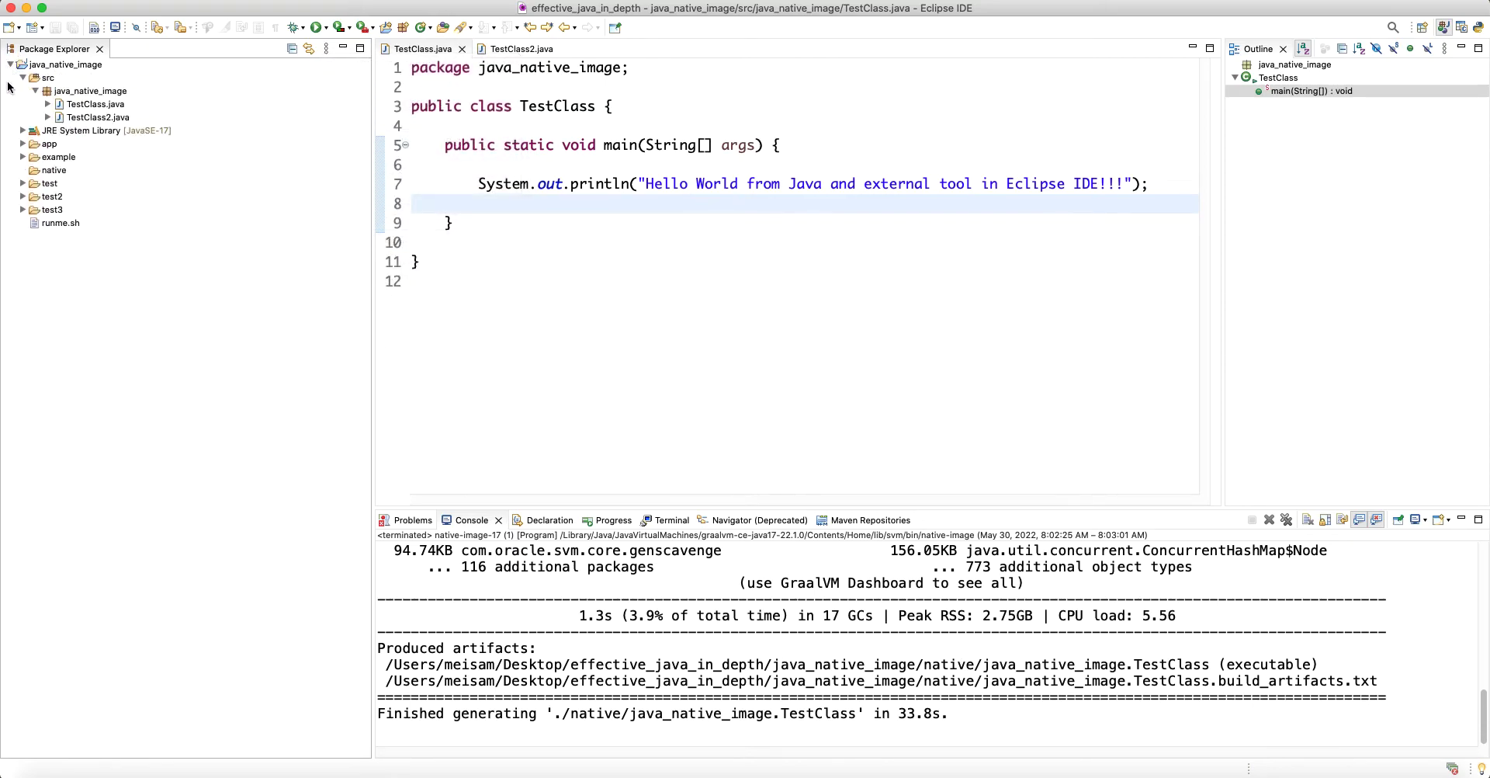
Step: Refresh the native folder and select the java_native_image.TestClass executable
right_click(54, 170)
left_click(118, 426)
left_click(108, 183)
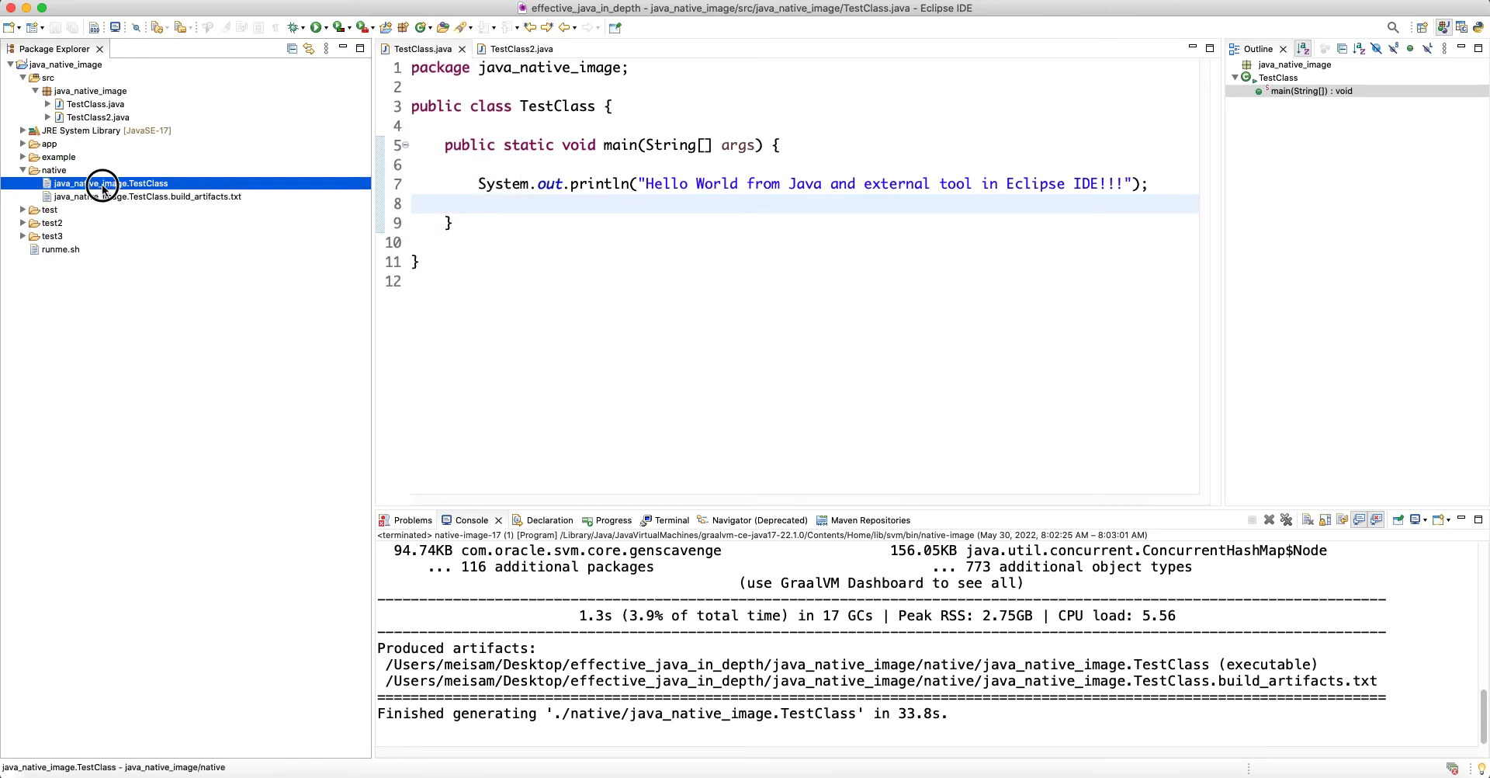
Step: Run ./java_native_image.TestClass in the terminal and check its output
left_click(659, 521)
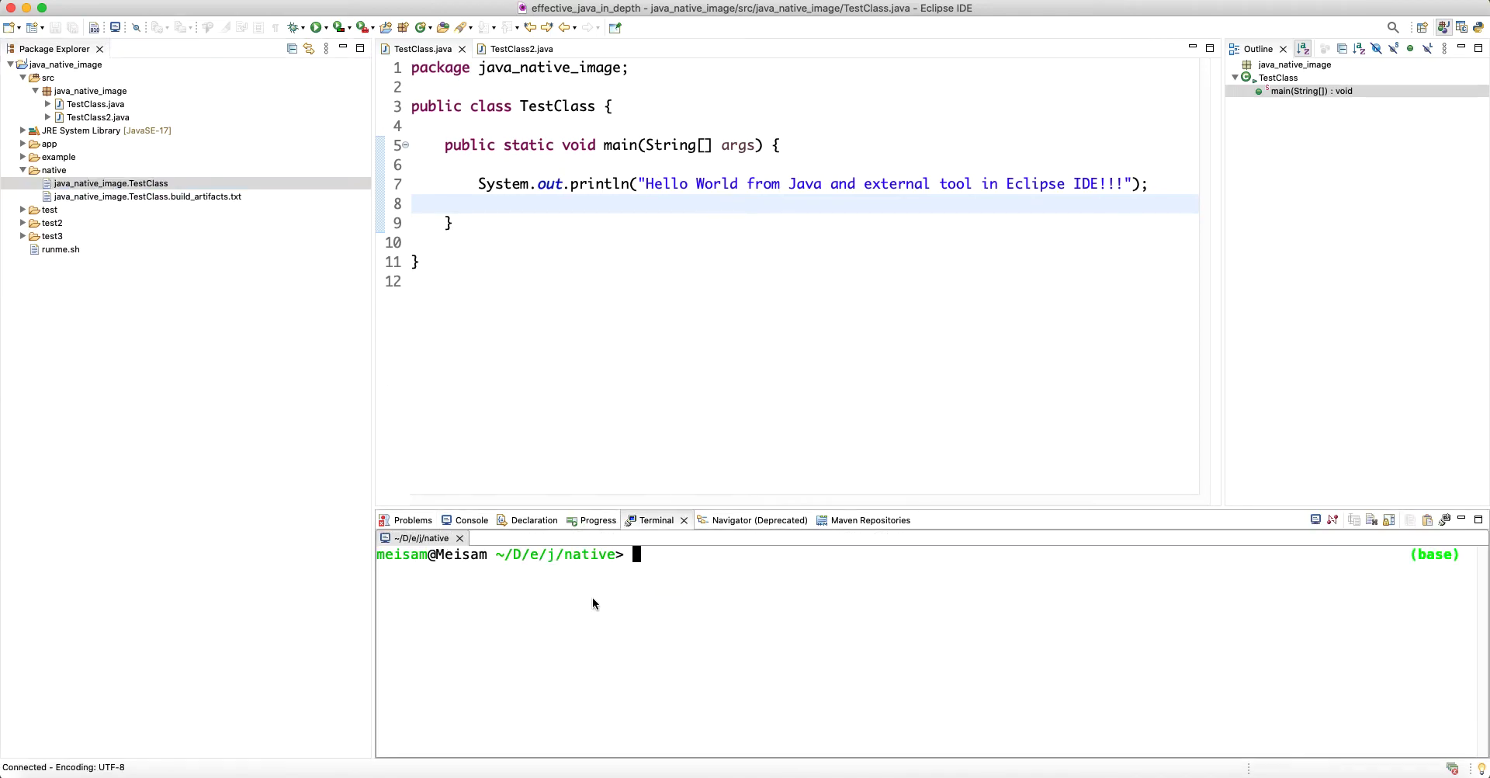
type("./java")
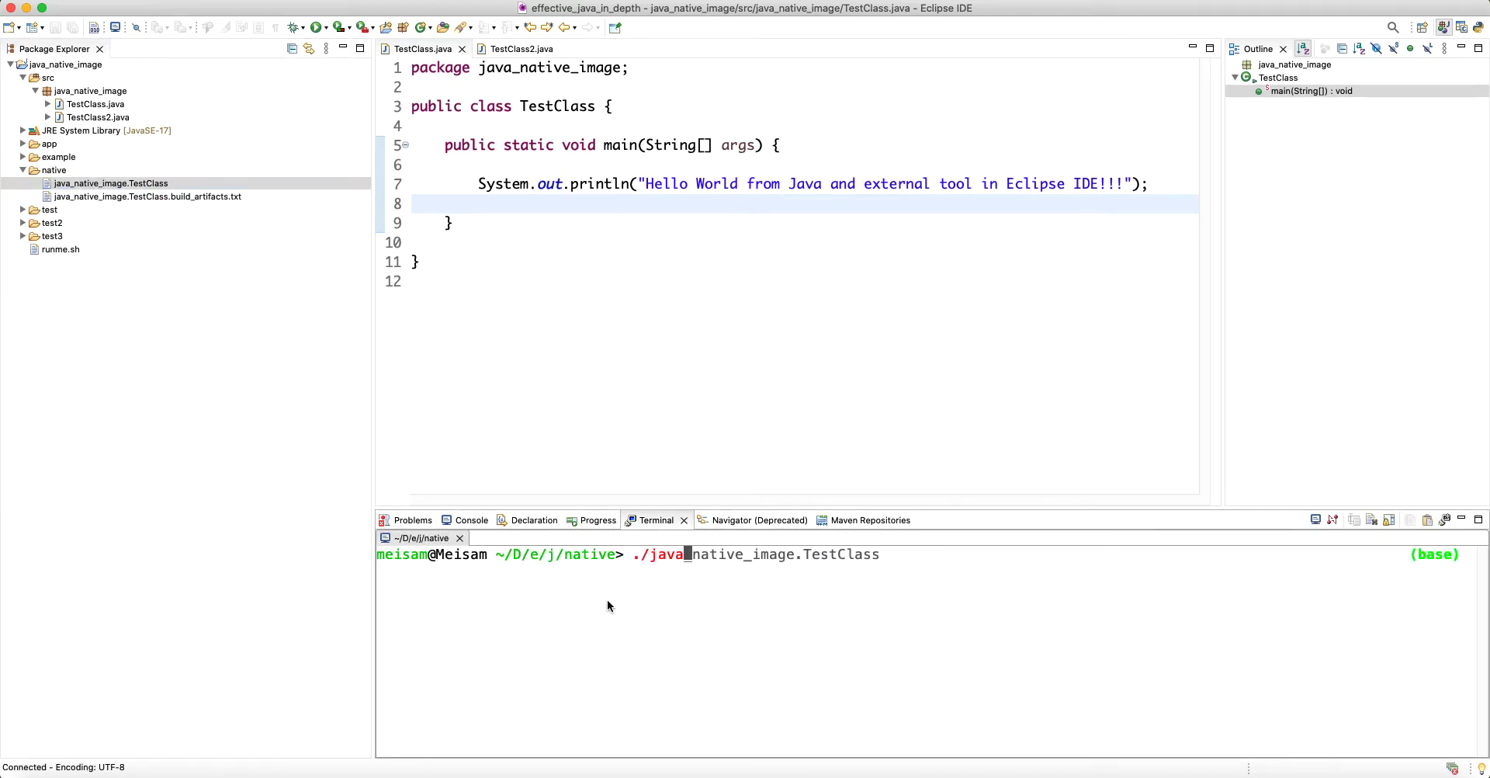
key("Right")
key("Return")
triple_click(596, 586)
left_click_drag(596, 585, 379, 572)
left_click(378, 573)
Step: Review the working directory and the -cp ${project_classpath} argument of native-image-17 (1), and close the dialog
left_click(374, 29)
left_click(425, 114)
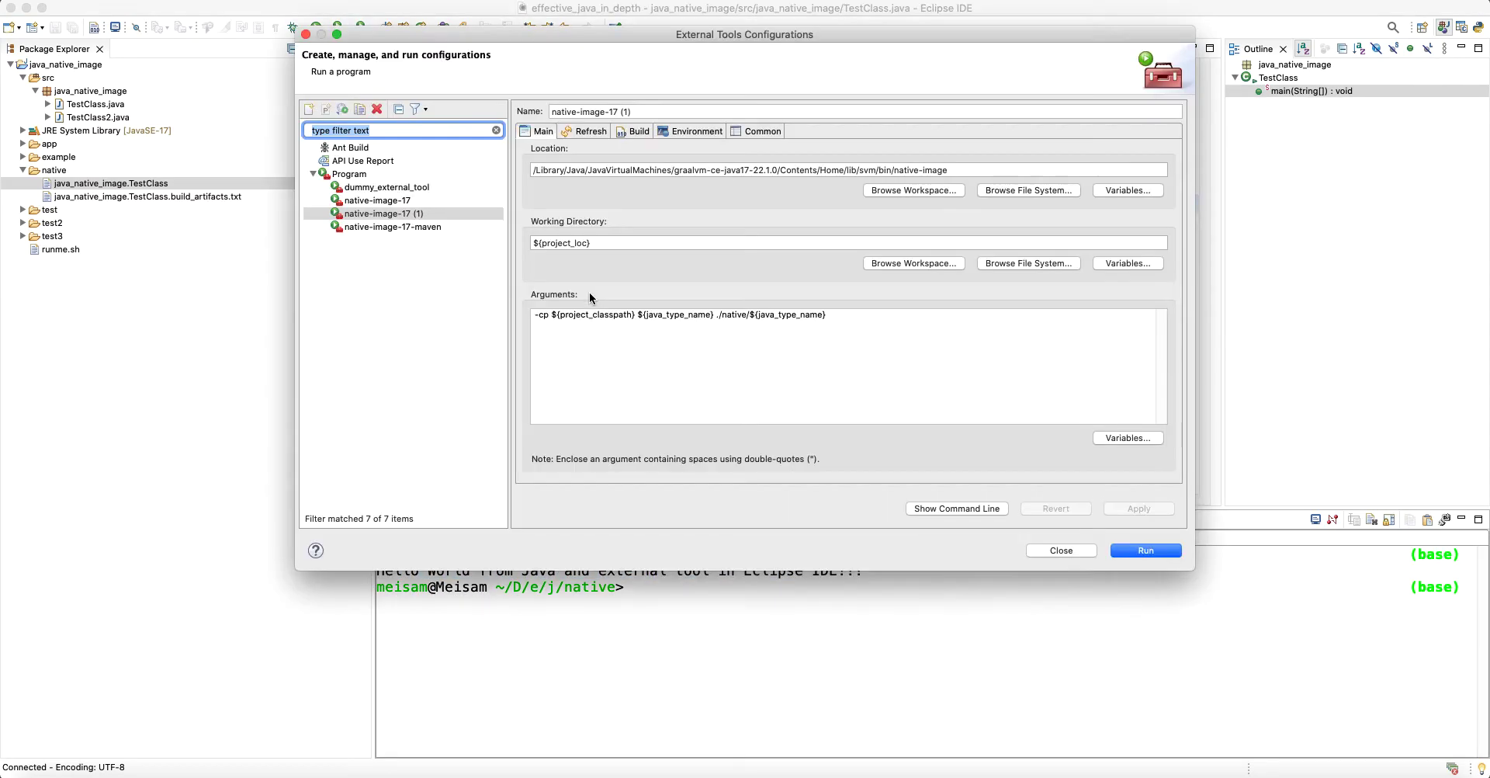
left_click(599, 242)
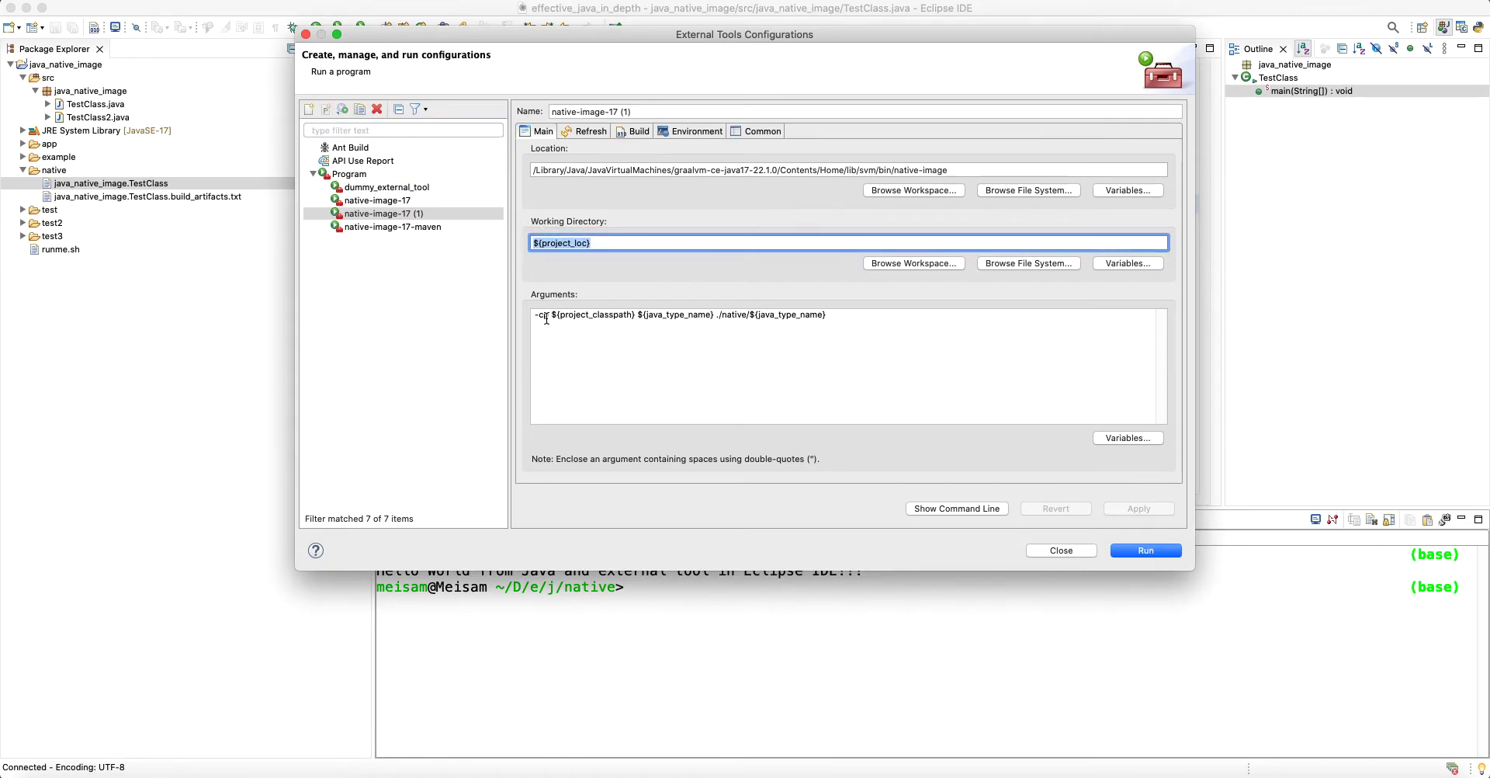
left_click_drag(635, 317, 533, 314)
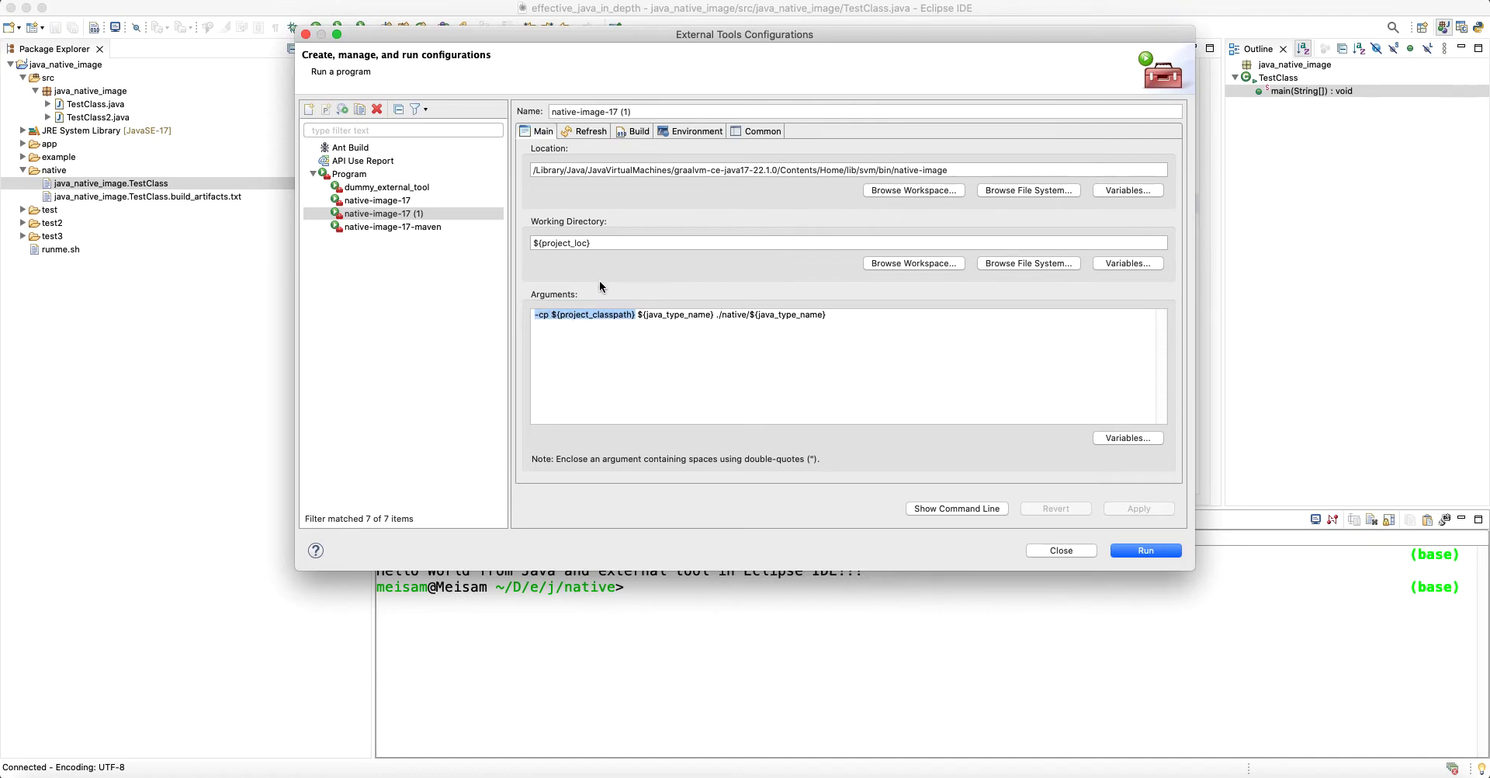
left_click_drag(637, 316, 568, 323)
left_click(1063, 551)
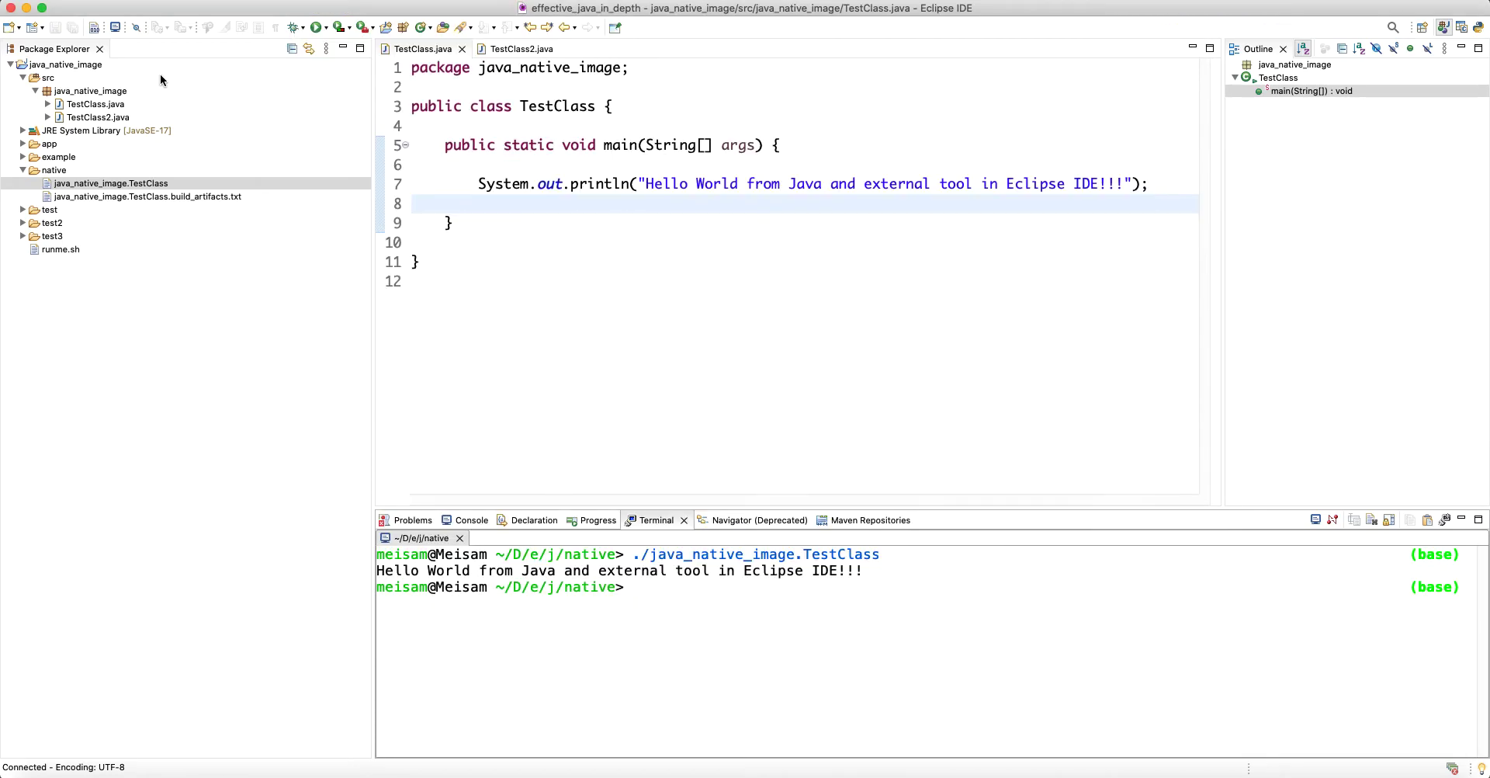
Step: Open the external tools configurations and review the working directory and arguments of native-image-17
left_click(326, 48)
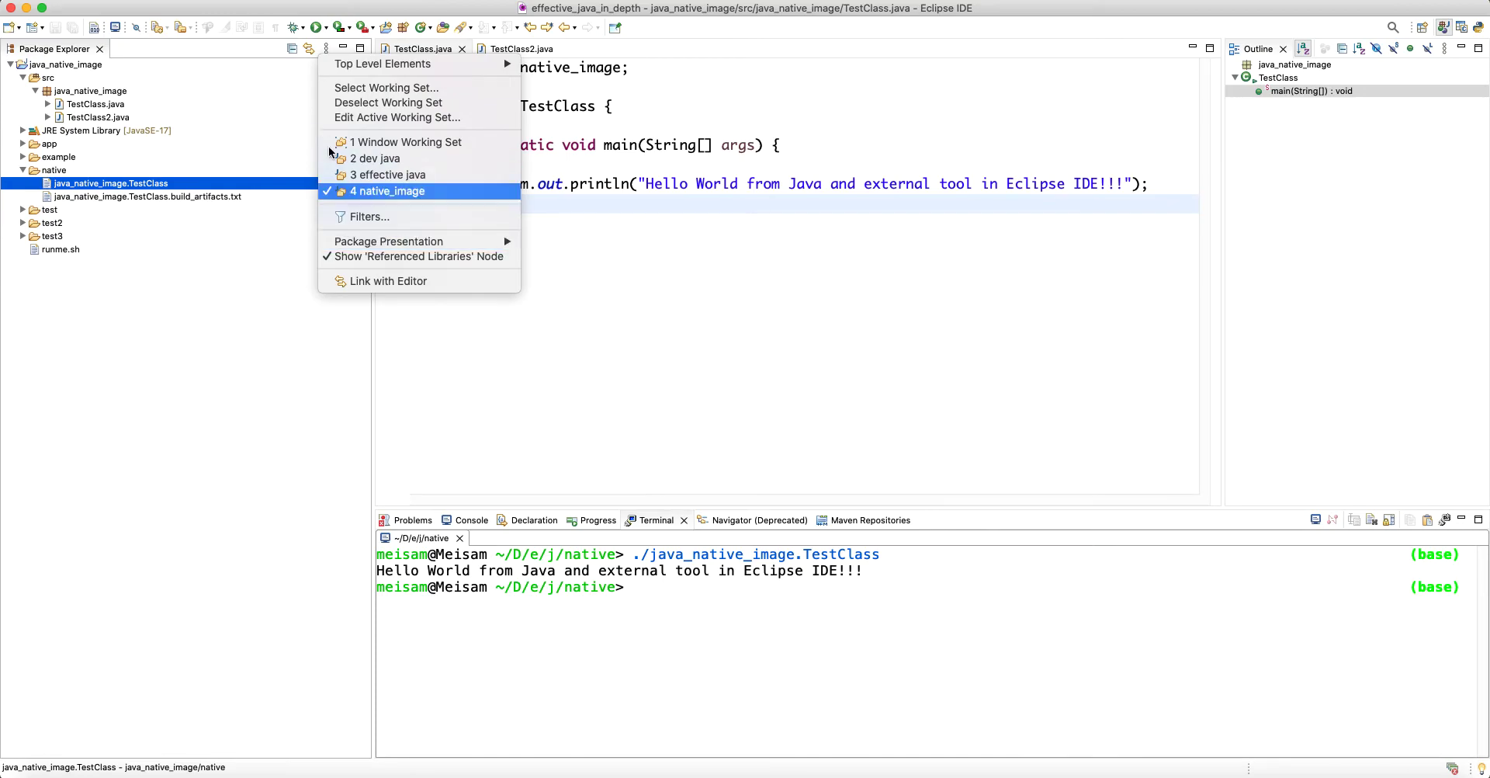
left_click(370, 31)
left_click(373, 35)
left_click(403, 116)
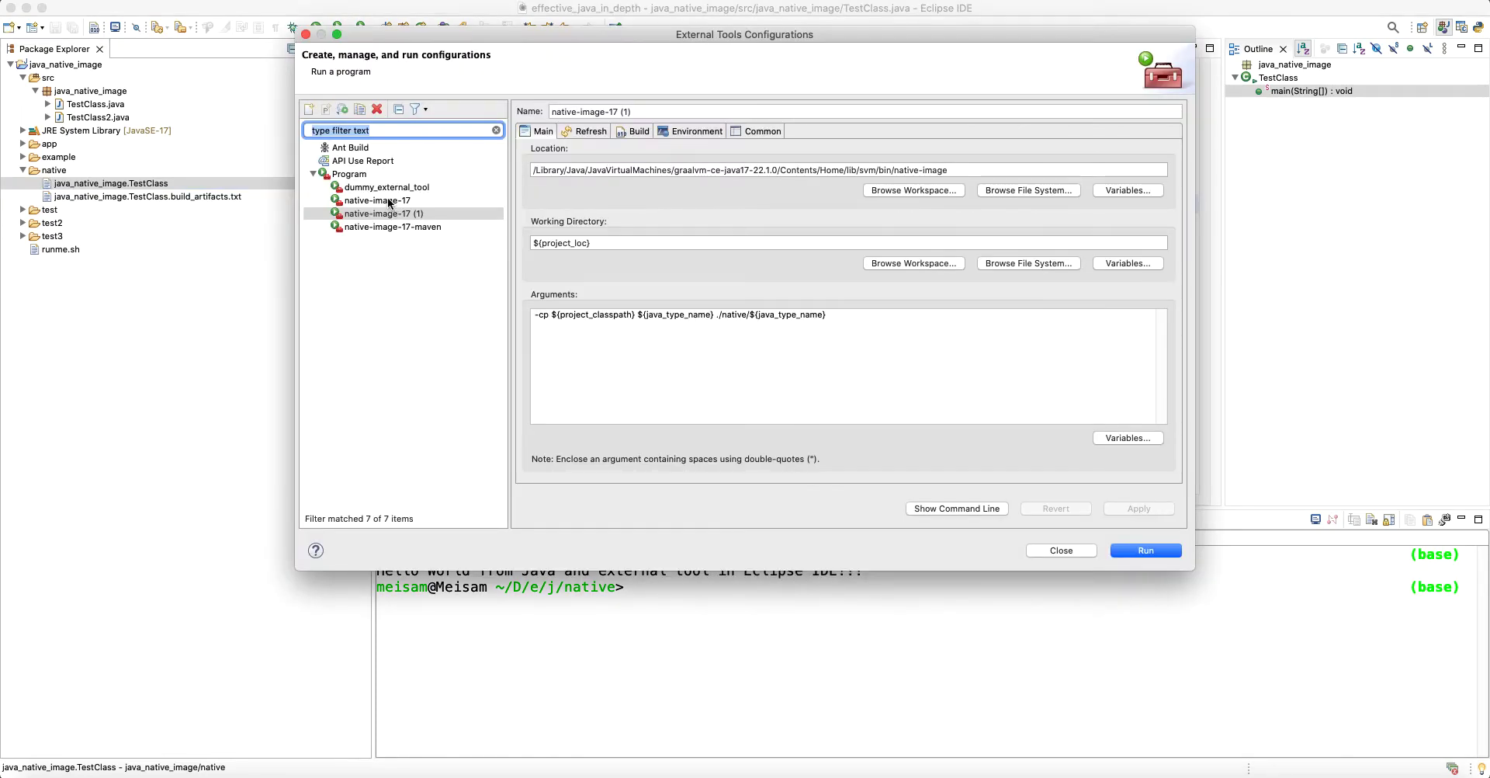
left_click(390, 201)
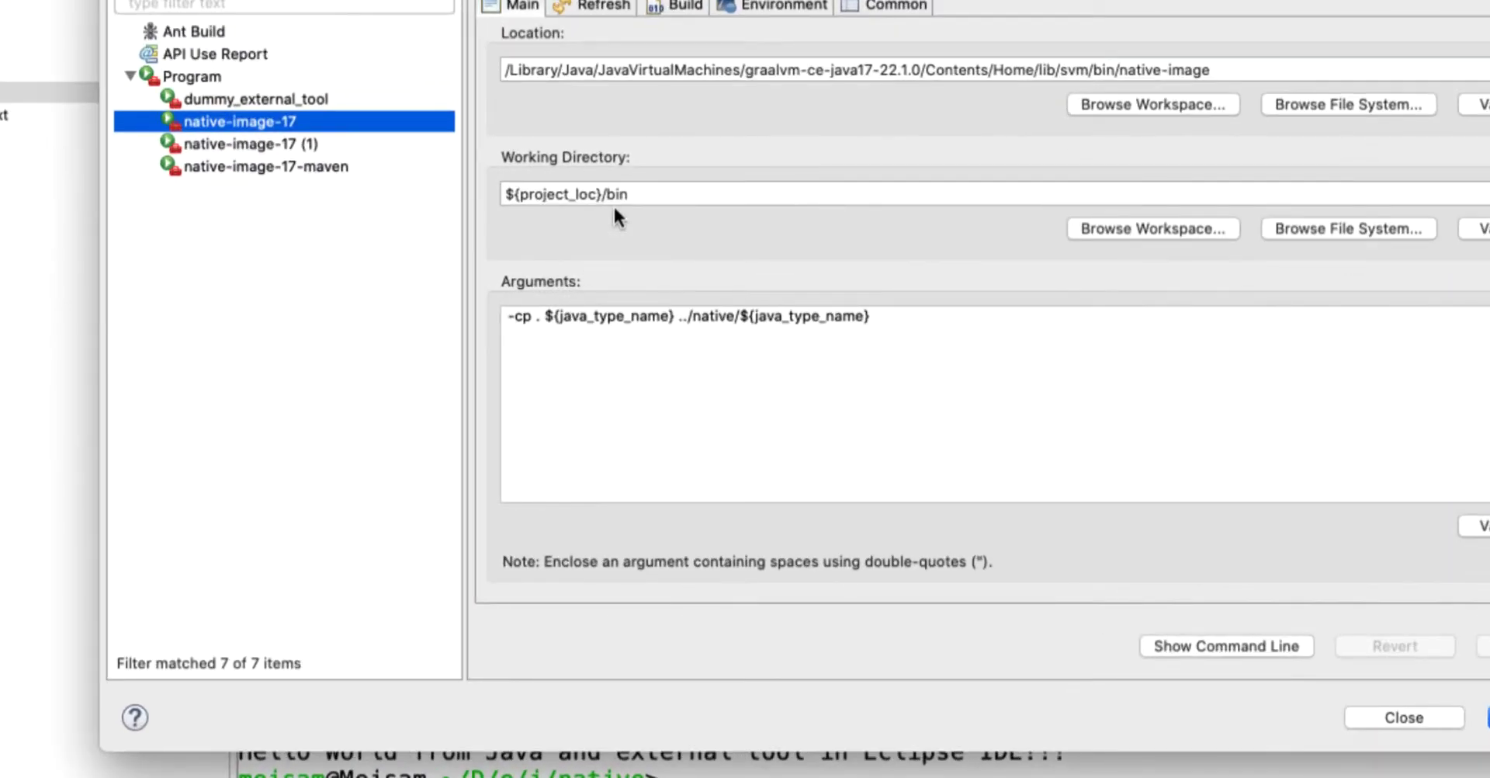
double_click(597, 242)
triple_click(539, 316)
left_click_drag(549, 316, 498, 316)
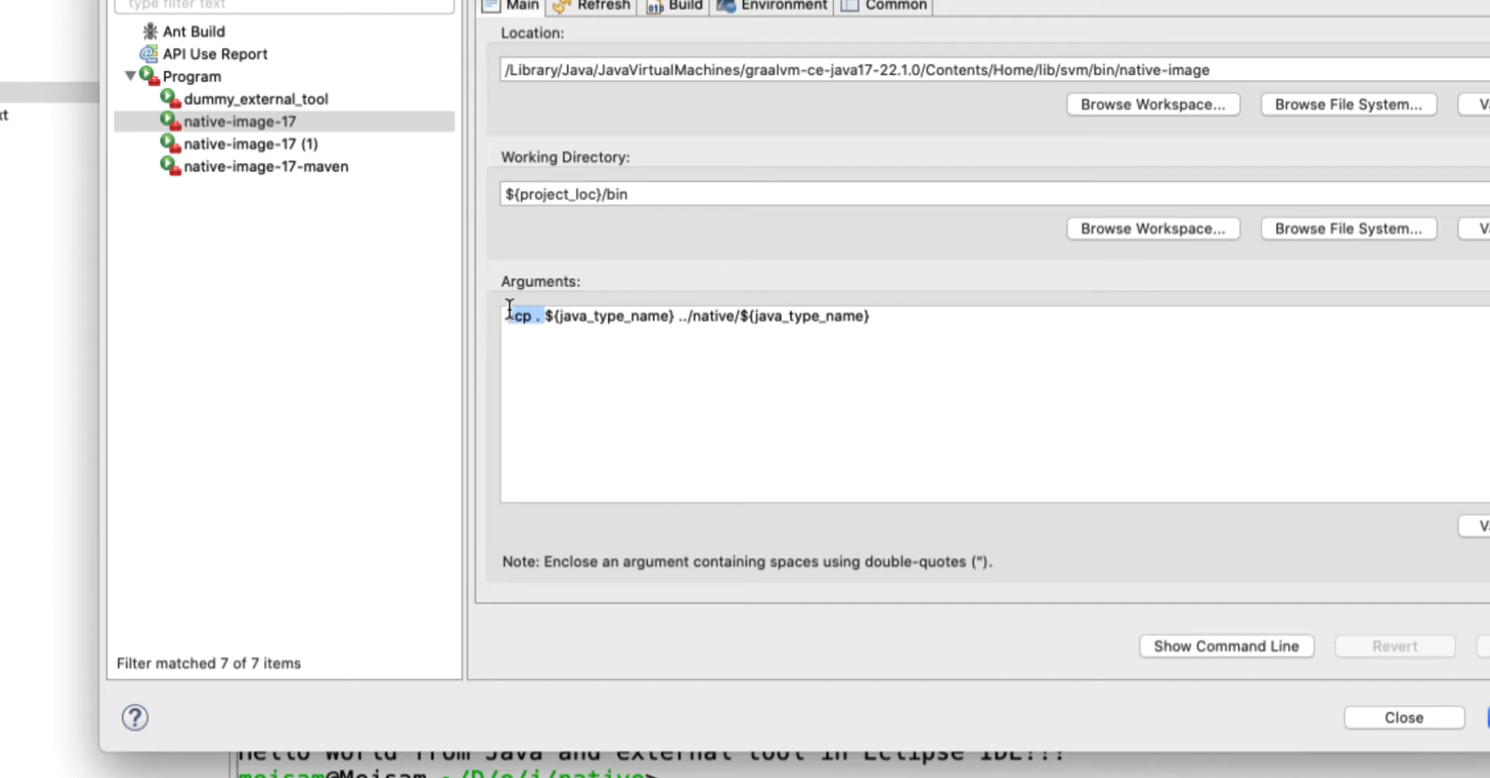
left_click(608, 194)
left_click_drag(871, 316, 504, 315)
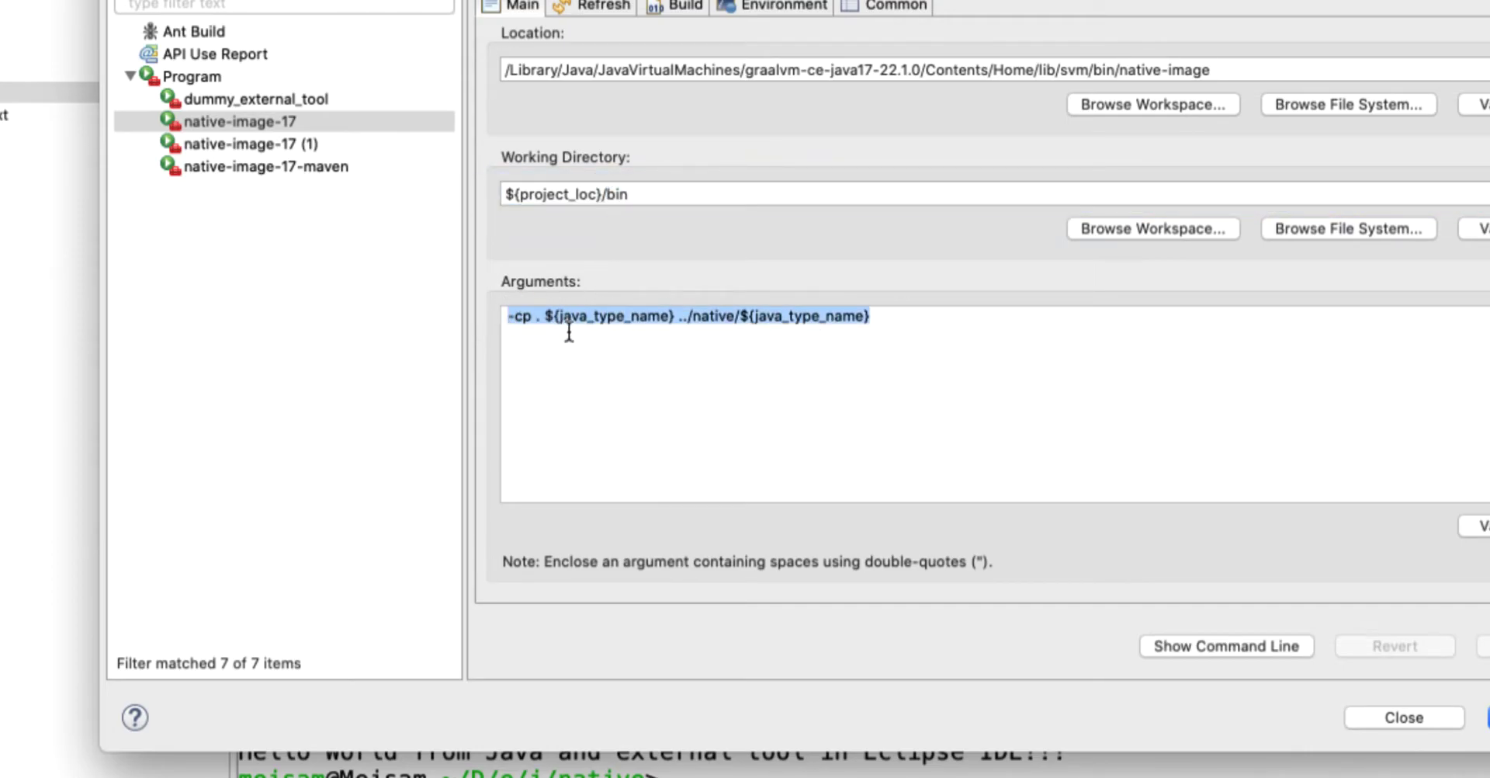
Step: Examine the working directory and the ${project_classpath} argument of native-image-17 (1), and close the configurations dialog
left_click(247, 144)
left_click(620, 190)
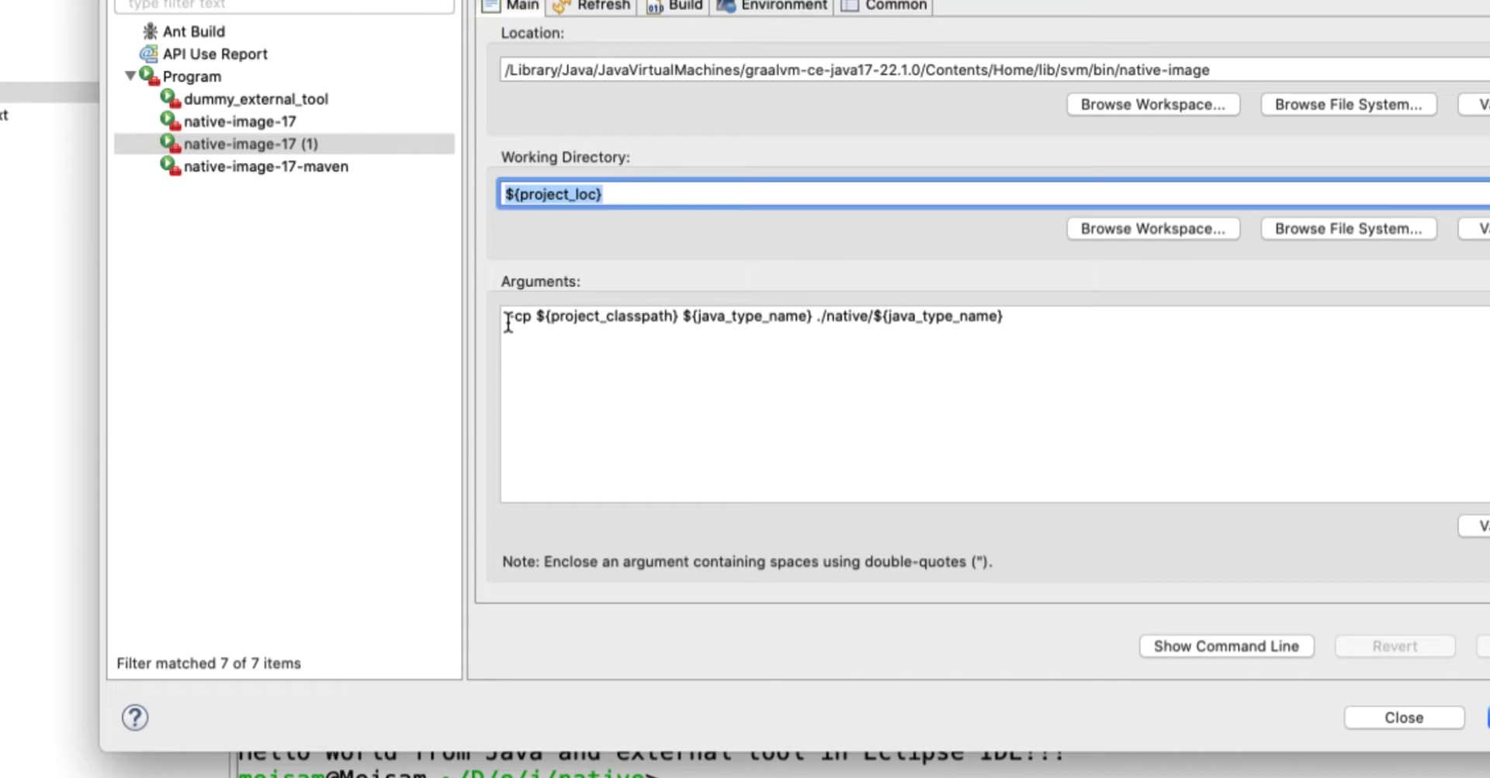
left_click_drag(509, 316, 681, 316)
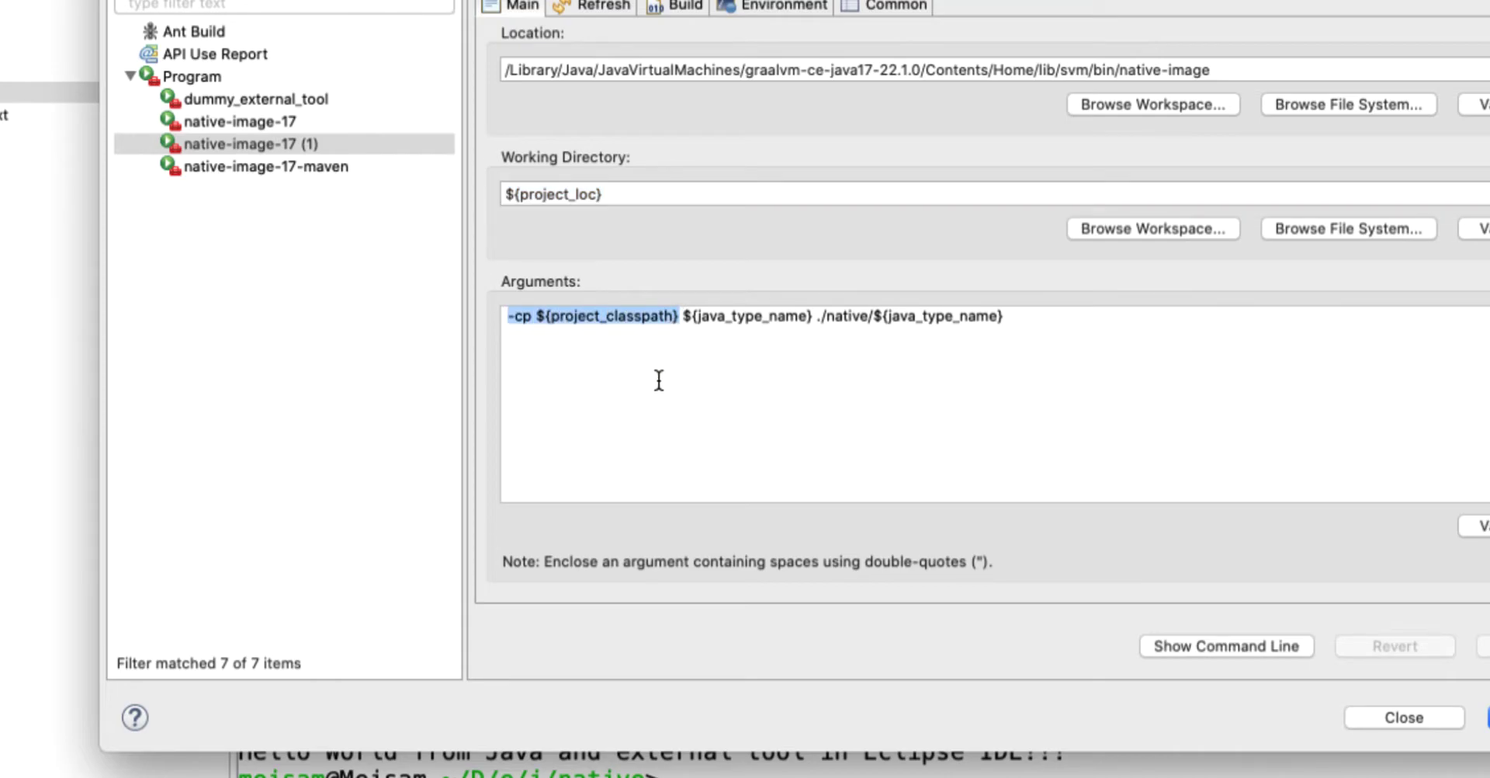
left_click(716, 316)
left_click_drag(680, 316, 536, 315)
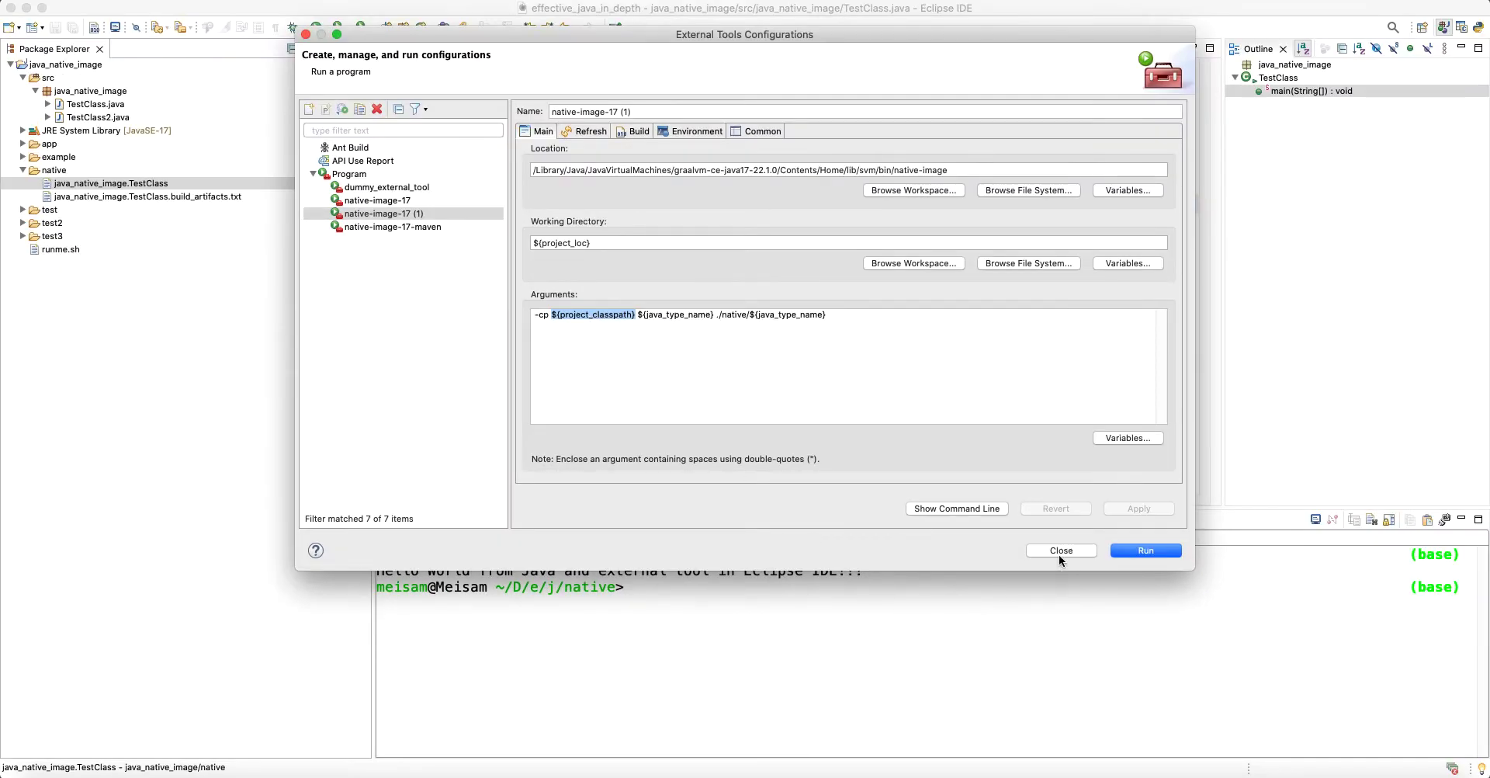
left_click(1060, 550)
Step: Clear the terminal output with the clear command
left_click(714, 607)
type("cle")
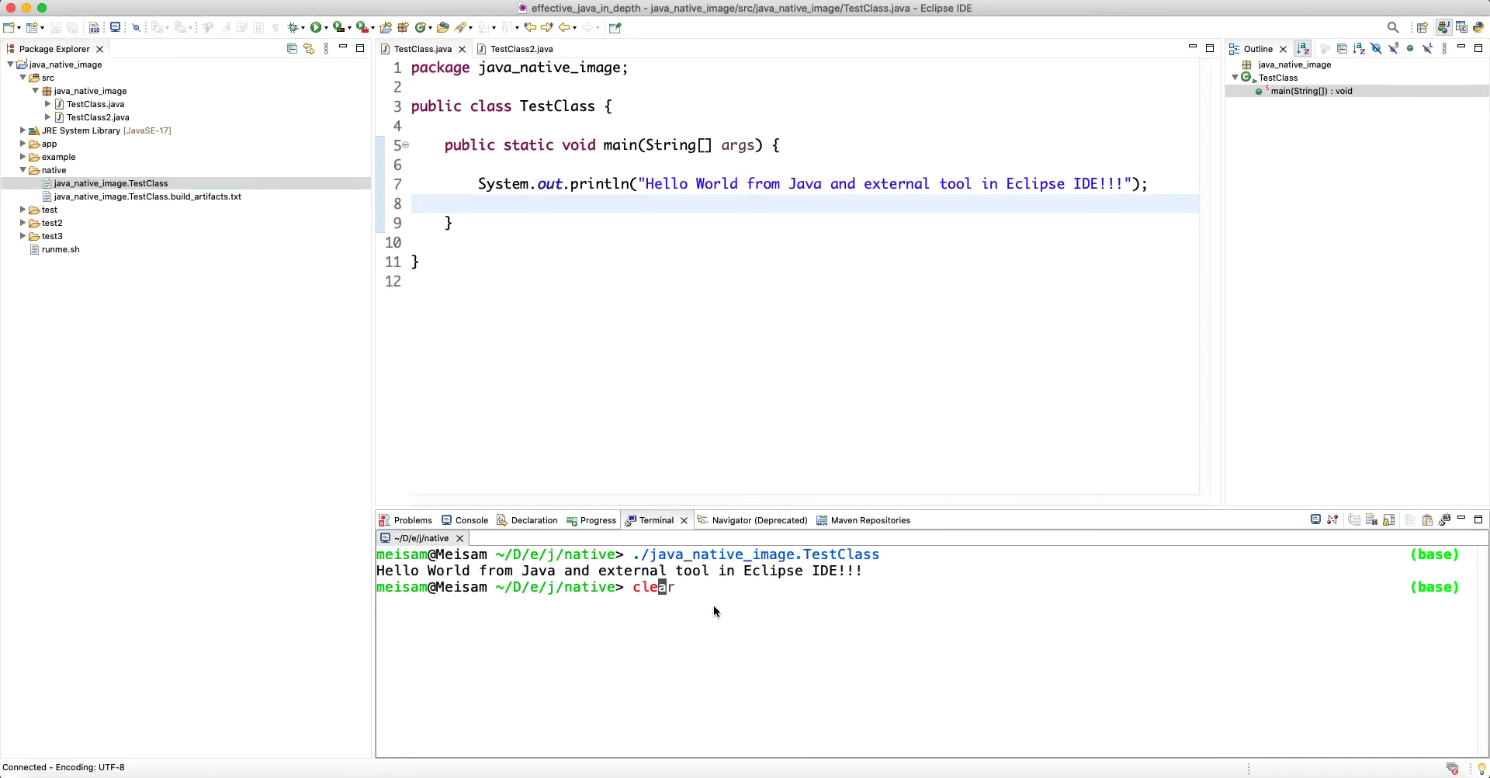
type("ar")
key("Return")
Step: Delete java_native_image.TestClass and java_native_image.TestClass.build_artifacts.txt from the native folder
left_click(105, 184)
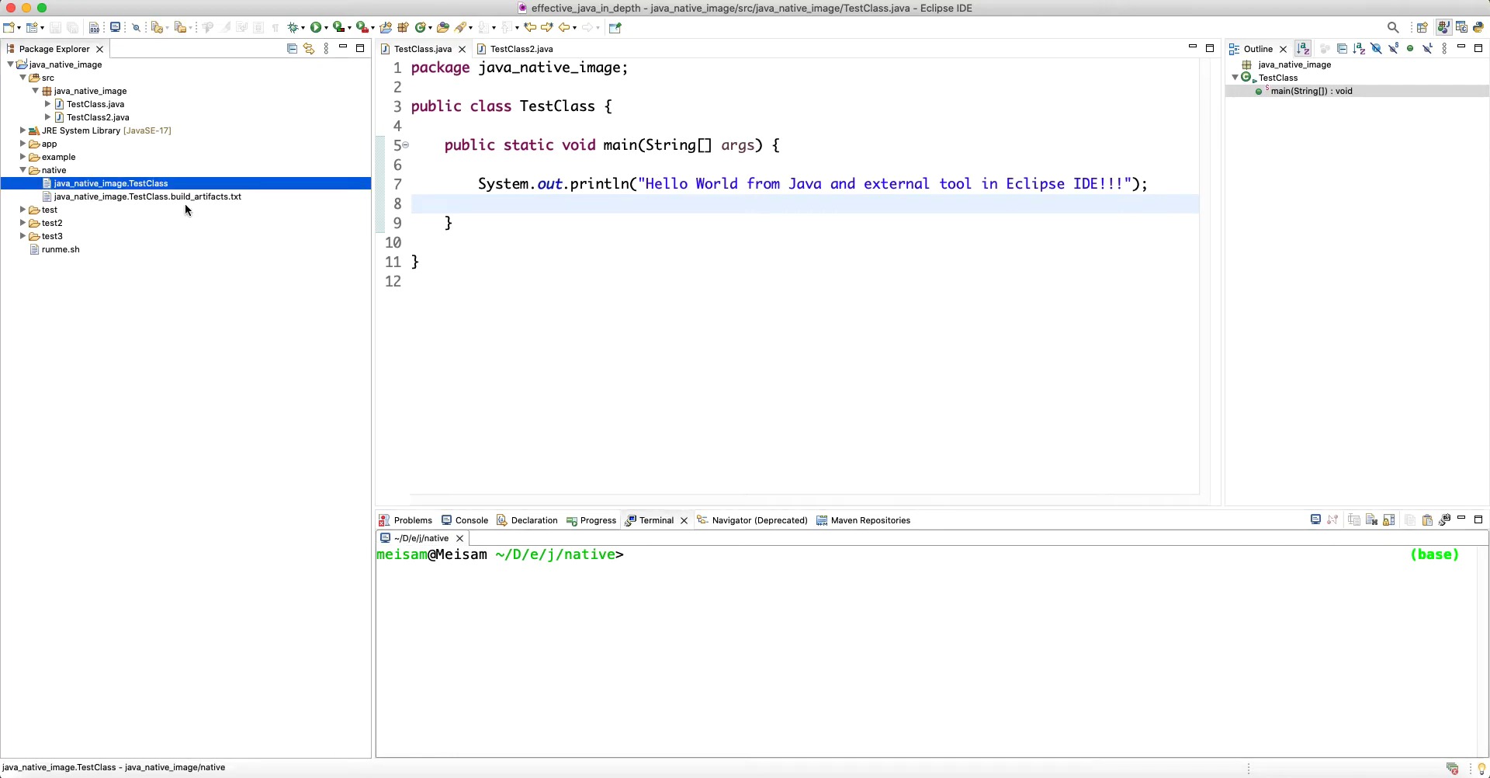
left_click(178, 197, "shift")
right_click(218, 194)
left_click(256, 330)
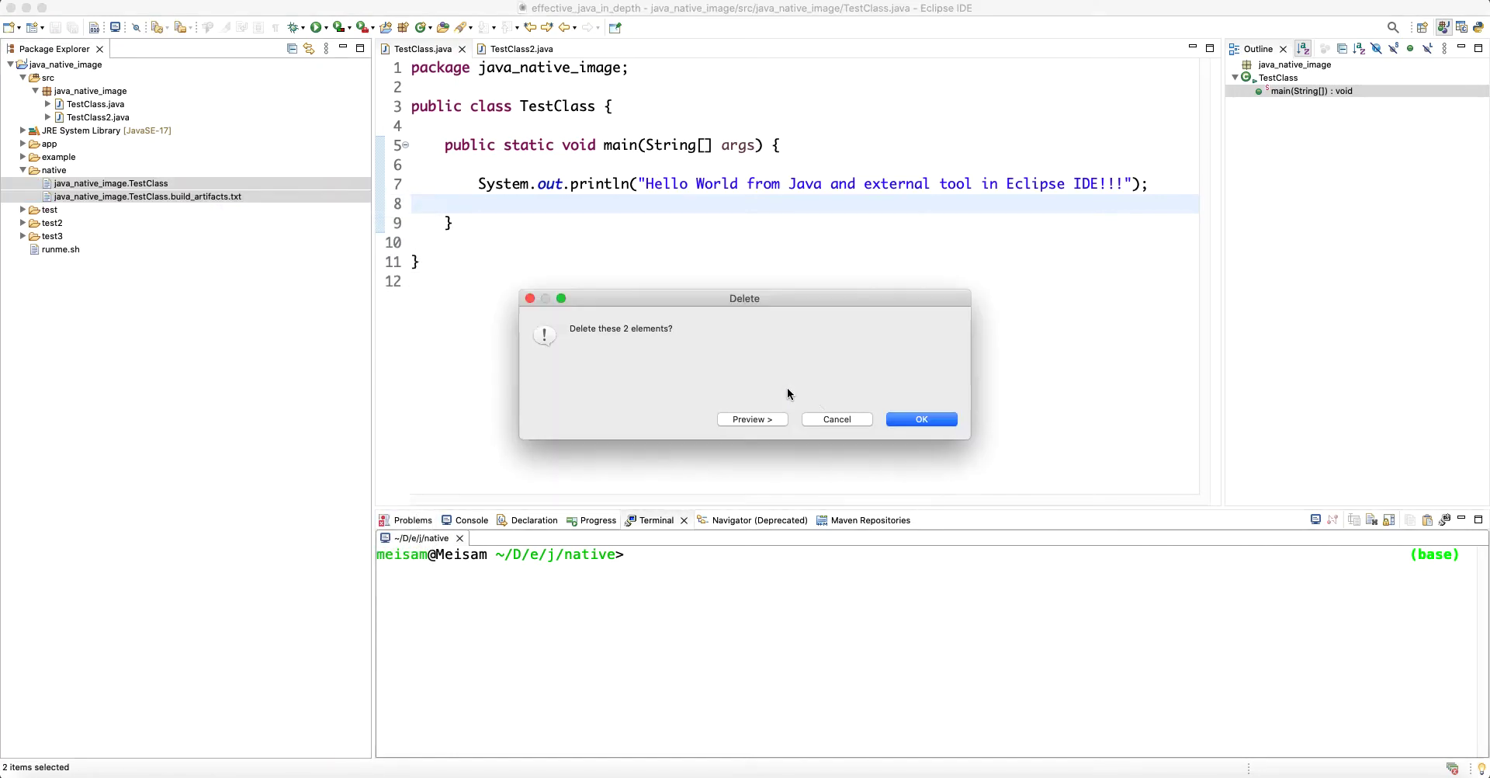
left_click(922, 419)
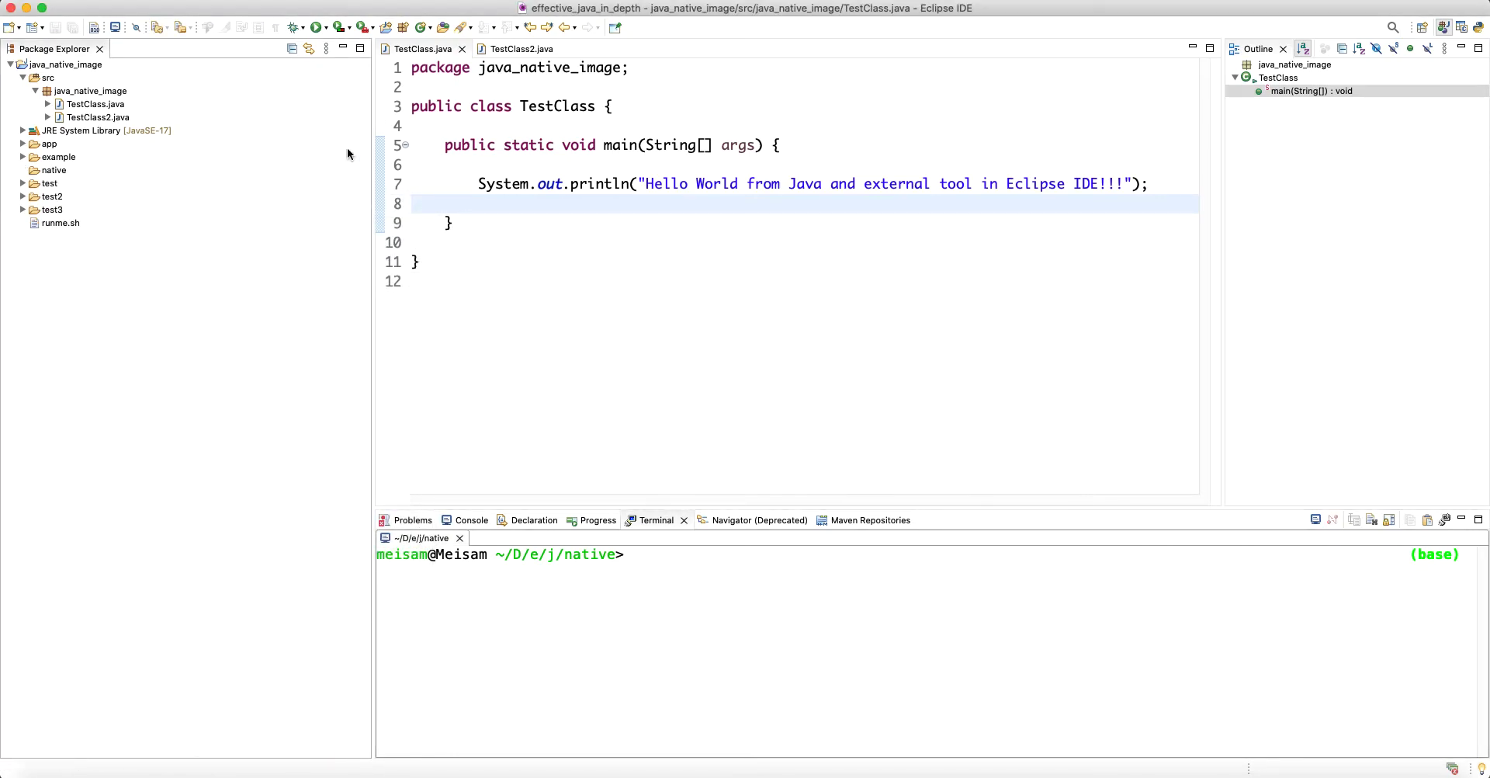
Step: Add the dev_java project to the native_image working set
left_click(325, 47)
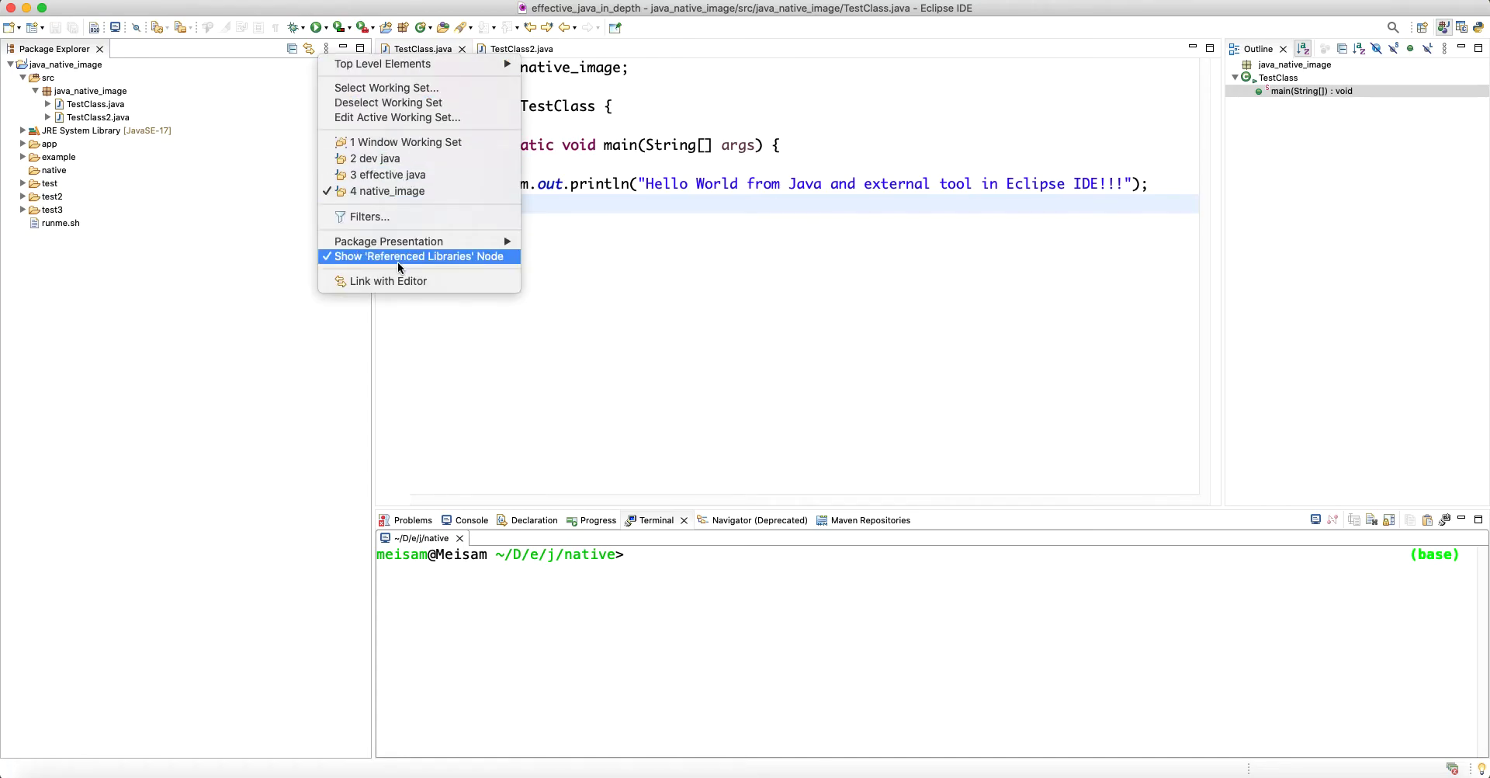
left_click(397, 118)
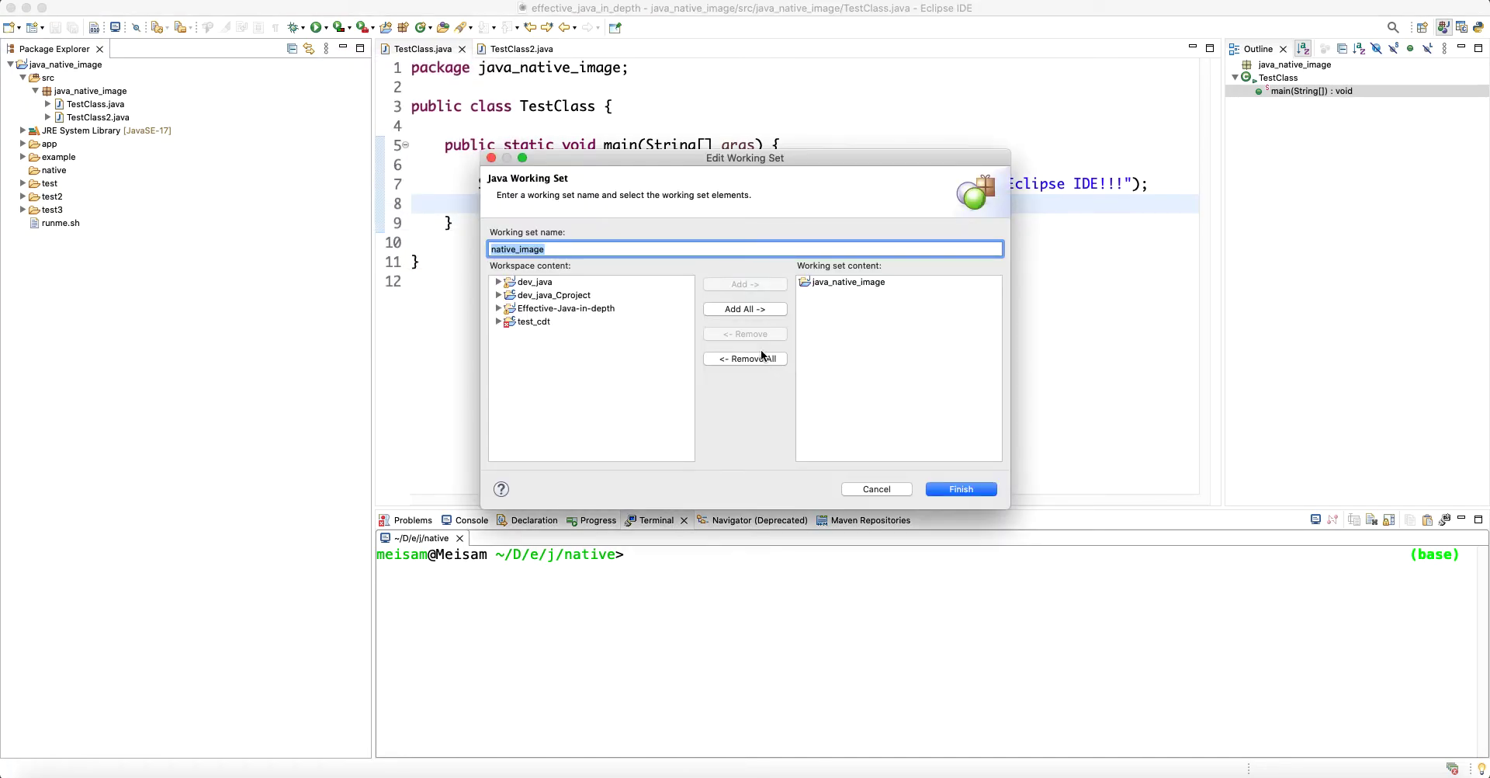
left_click(547, 284)
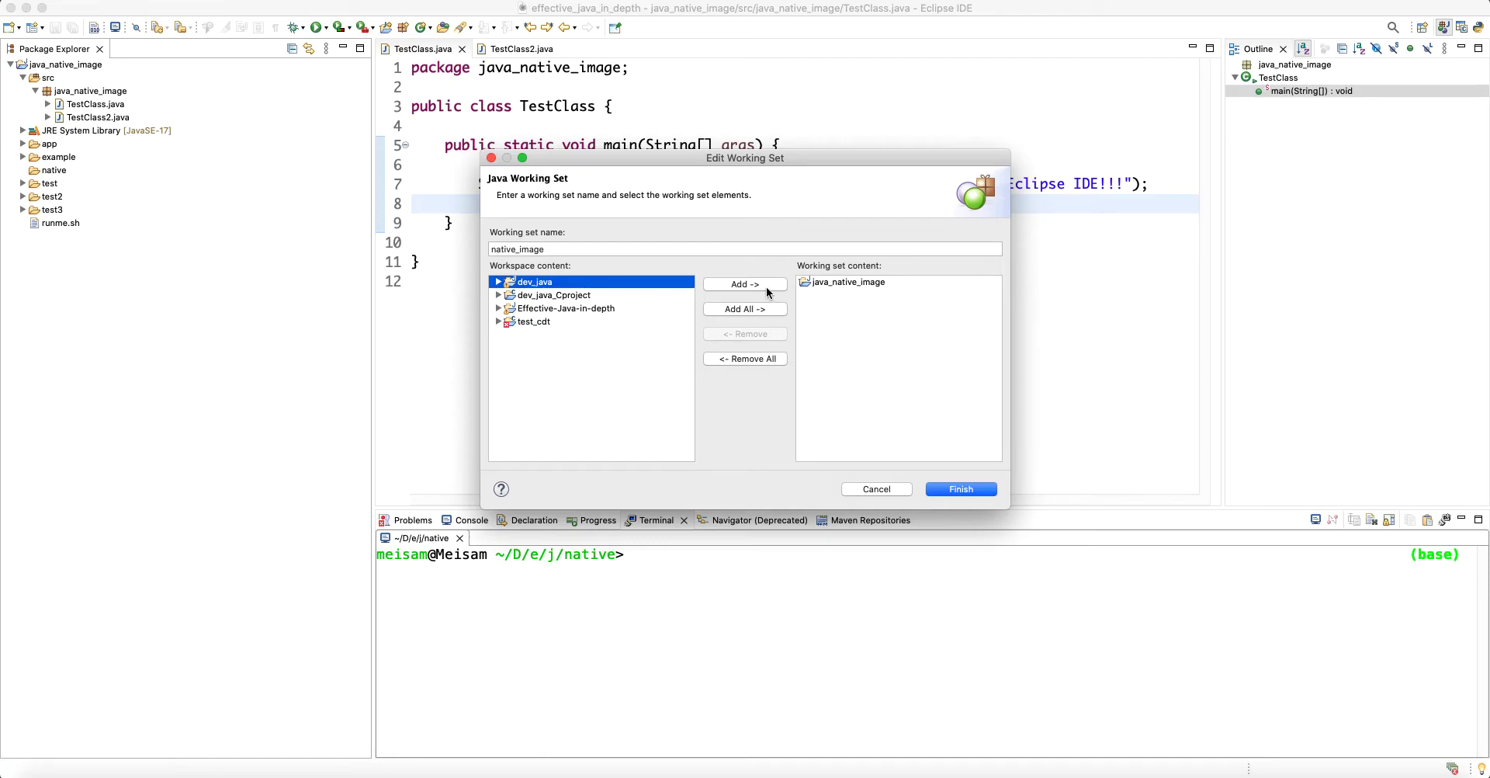
left_click(770, 286)
left_click(954, 491)
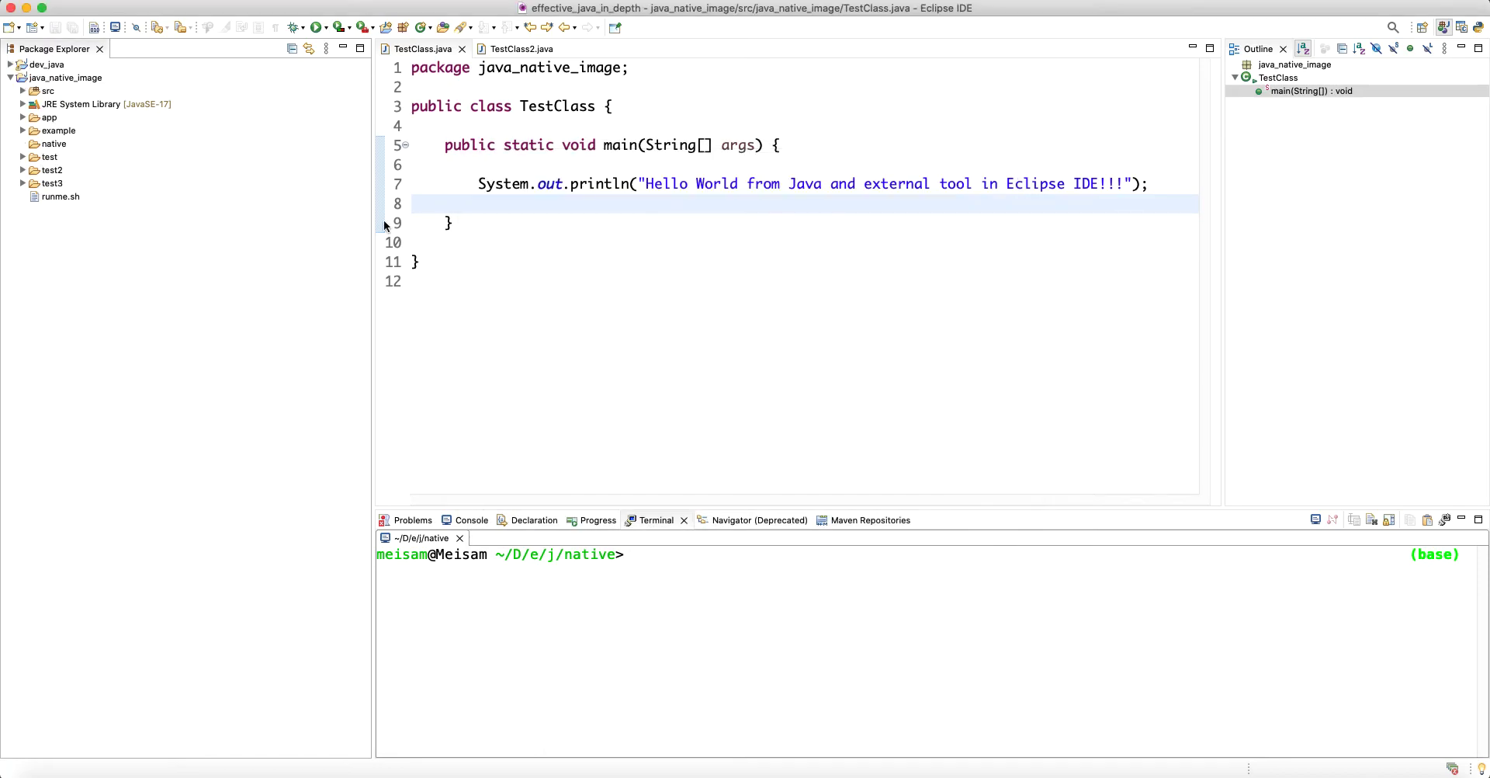
Step: Open Car.java from the dev_java.oop package, view its main method, and collapse the dev_java src folder
left_click(44, 67)
left_click(10, 65)
left_click(22, 77)
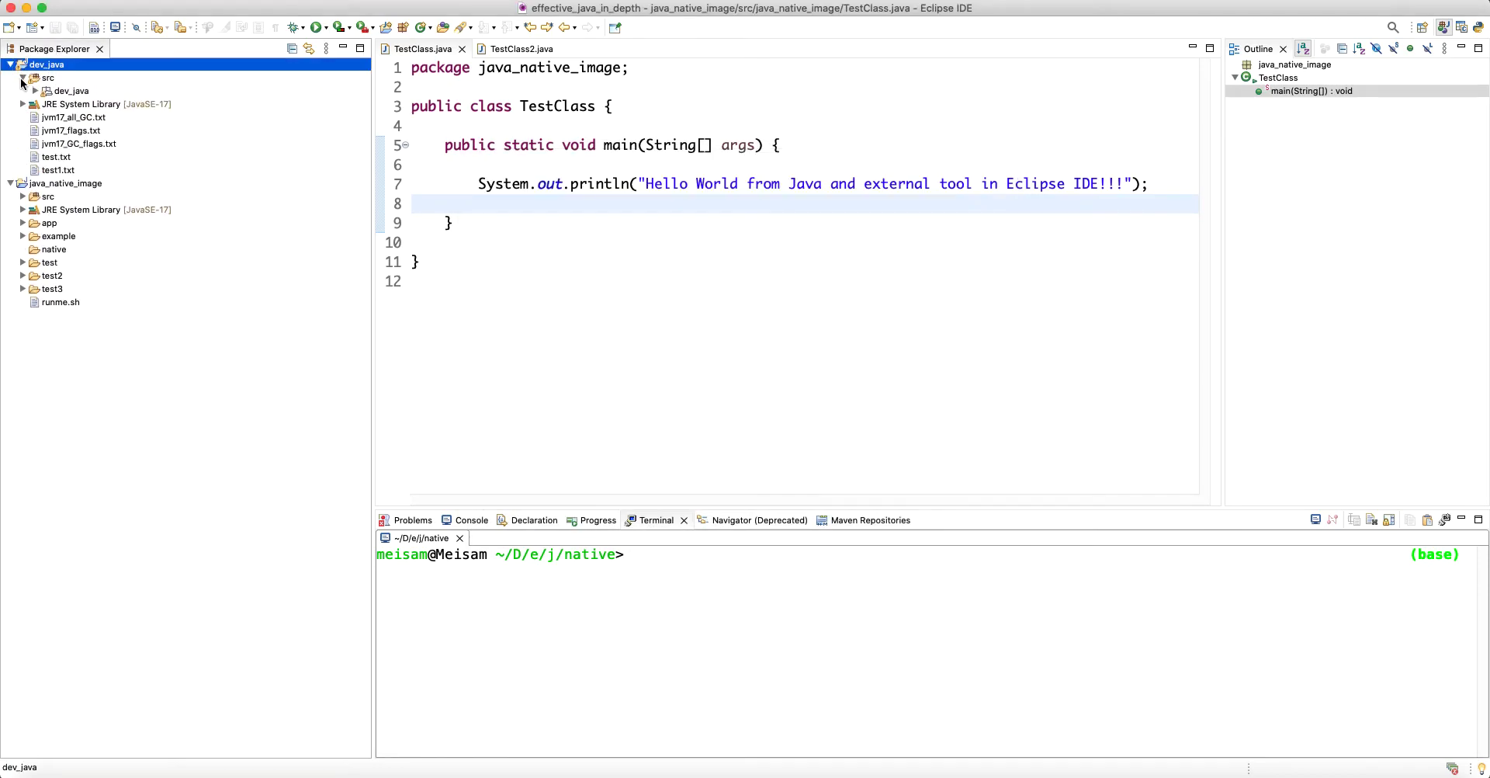
left_click(35, 91)
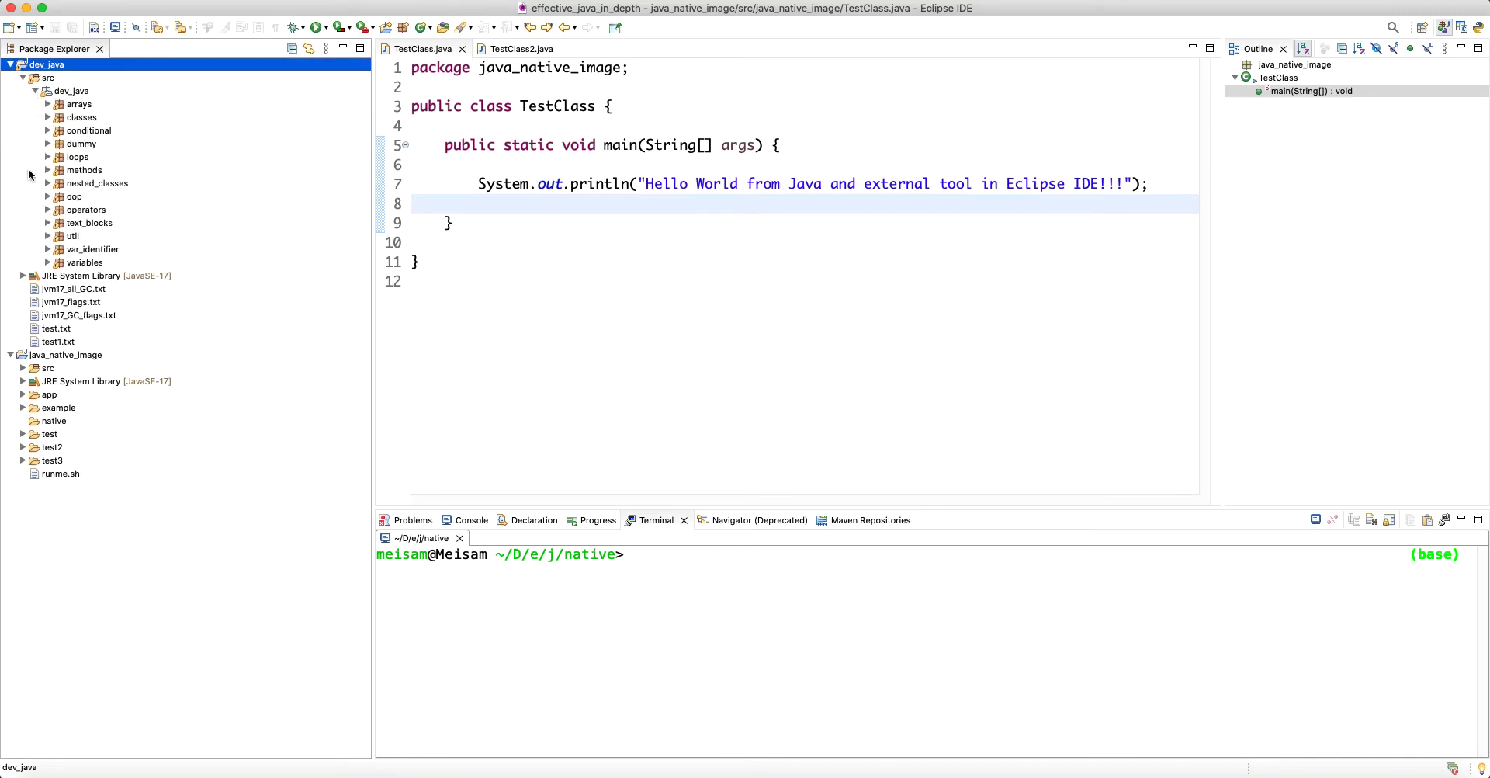
left_click(47, 197)
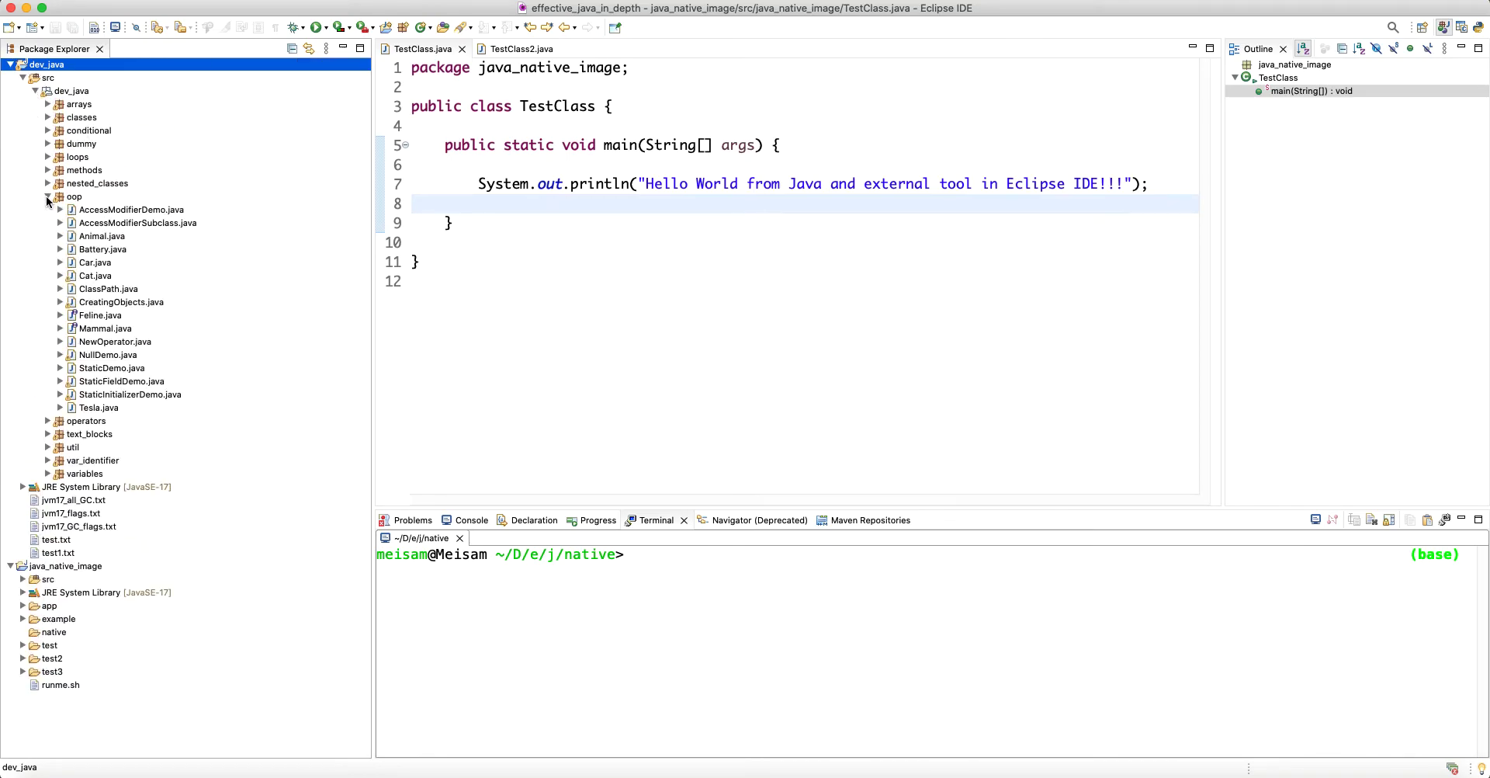
double_click(97, 262)
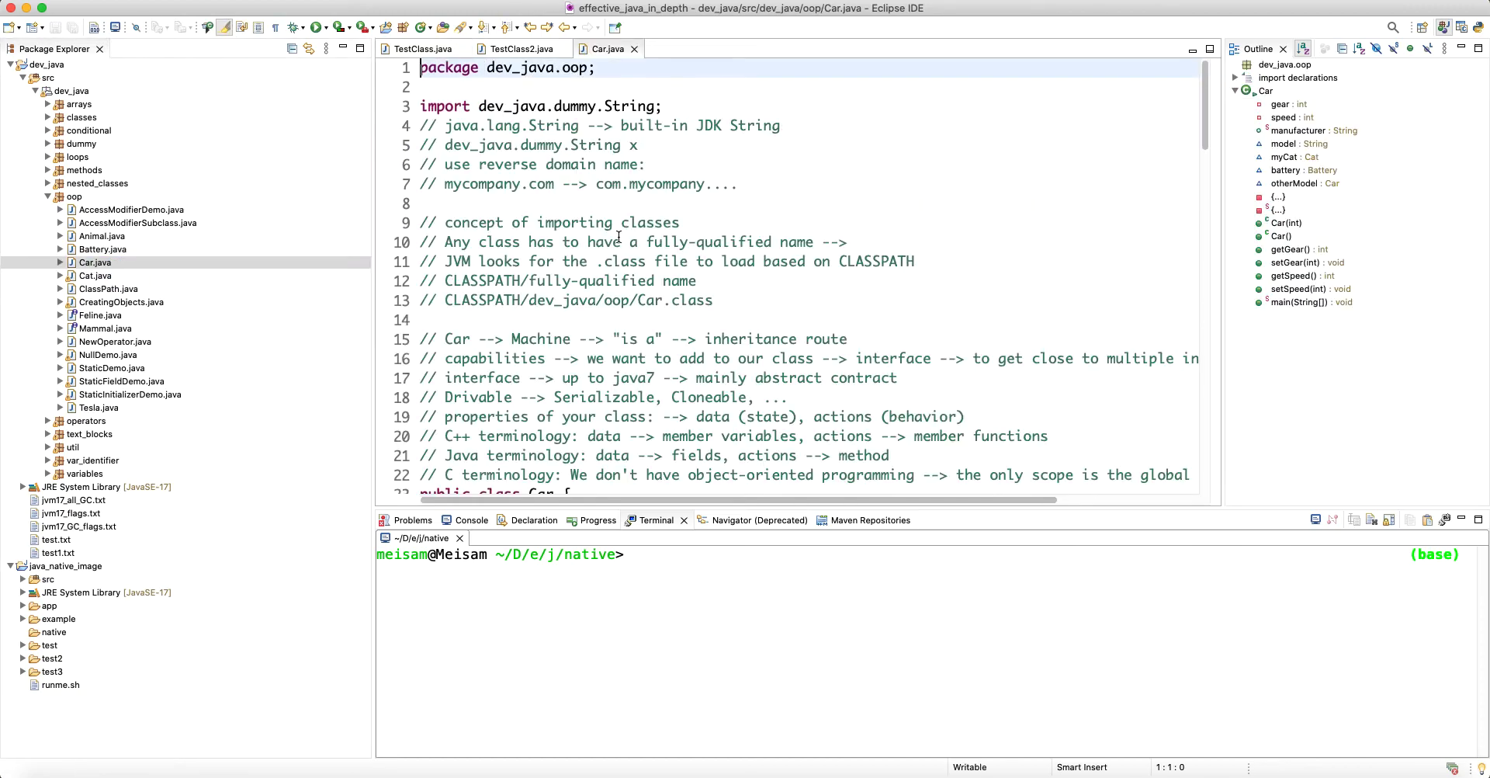
scroll(657, 291, "down", 10)
scroll(657, 291, "down", 15)
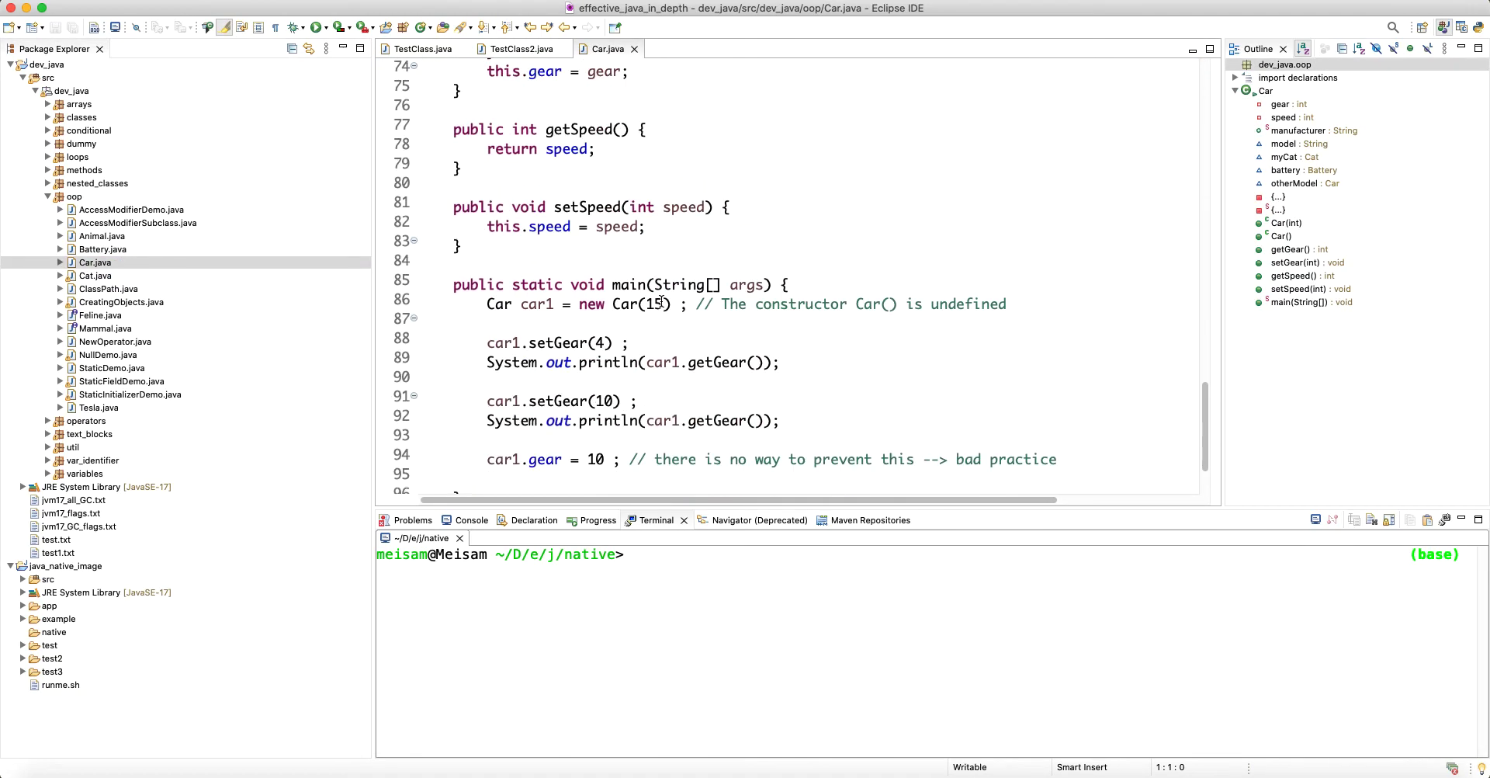
left_click(24, 79)
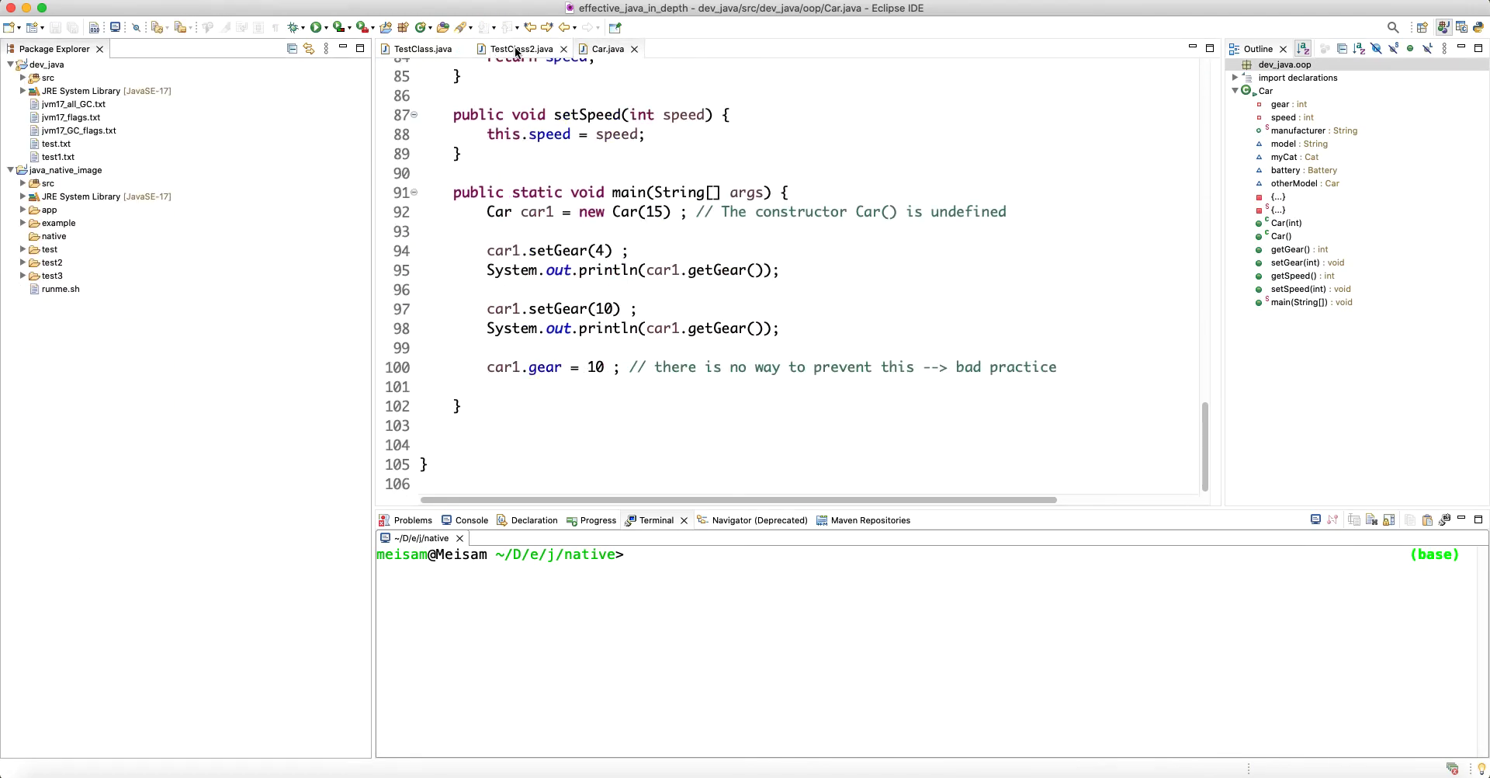
Step: Try to declare Car car = new Car below the println statement in TestClass's main method
left_click(427, 50)
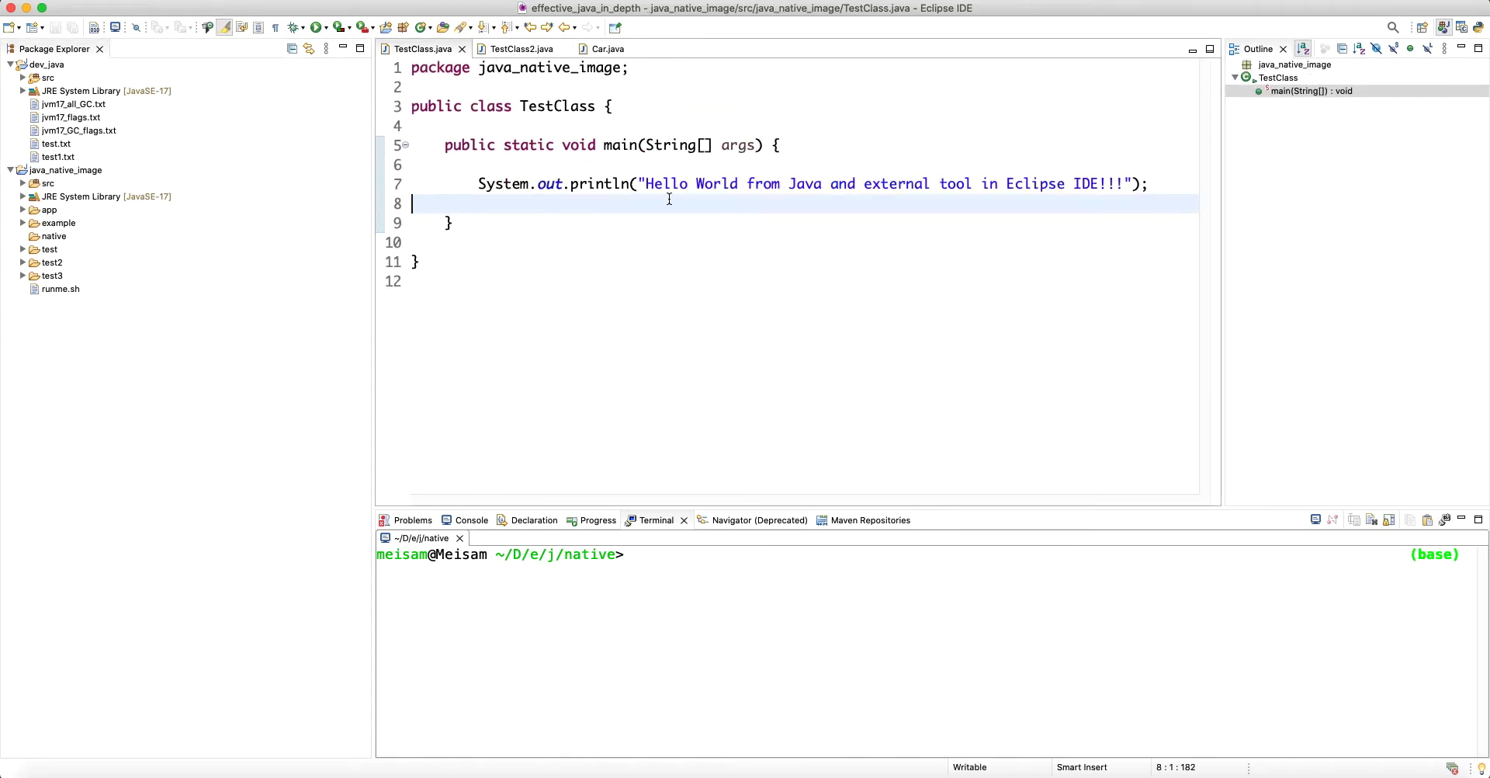
key("Return")
key("Return")
key("Return")
key("Up")
type("Car car = lnew")
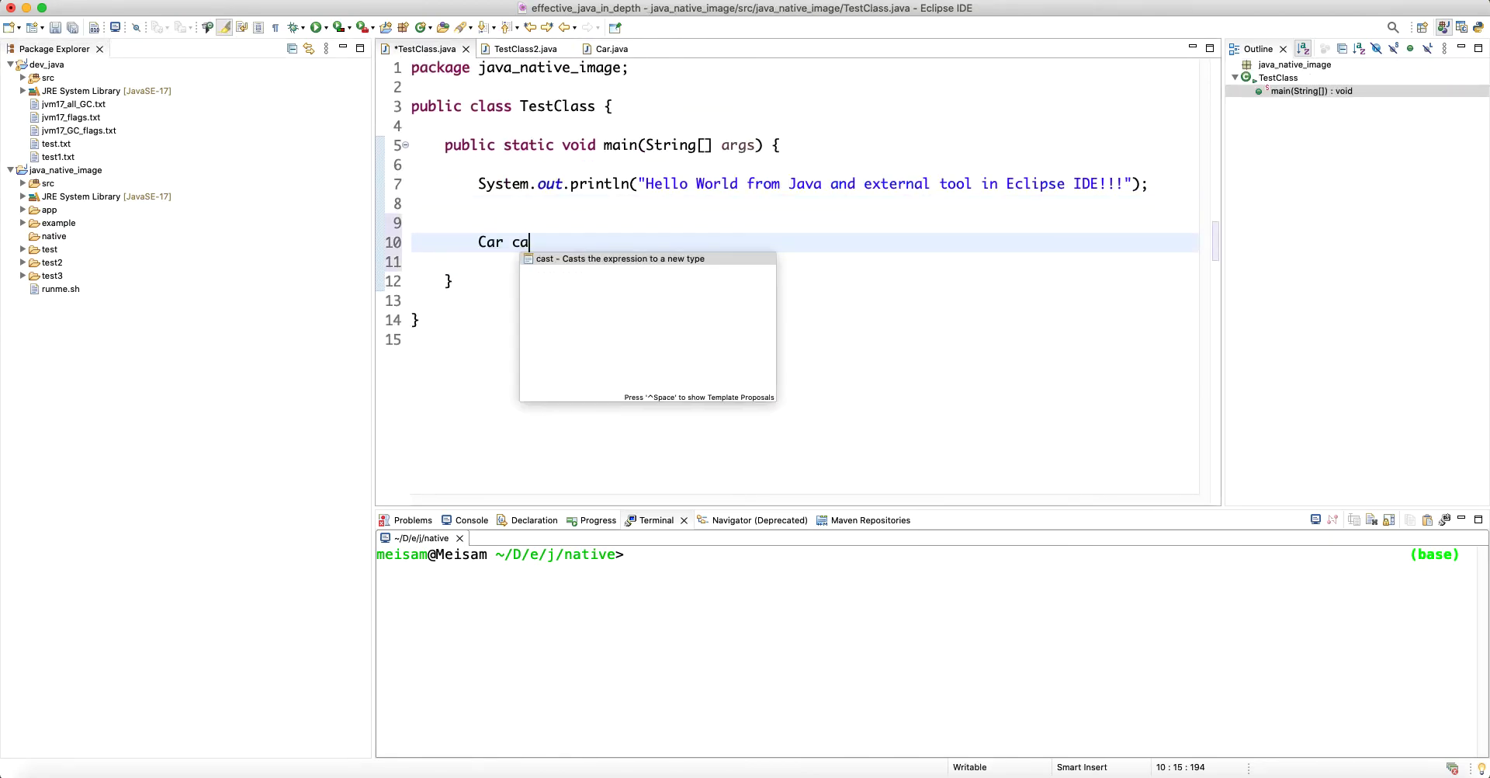
key("BackSpace")
key("BackSpace")
key("BackSpace")
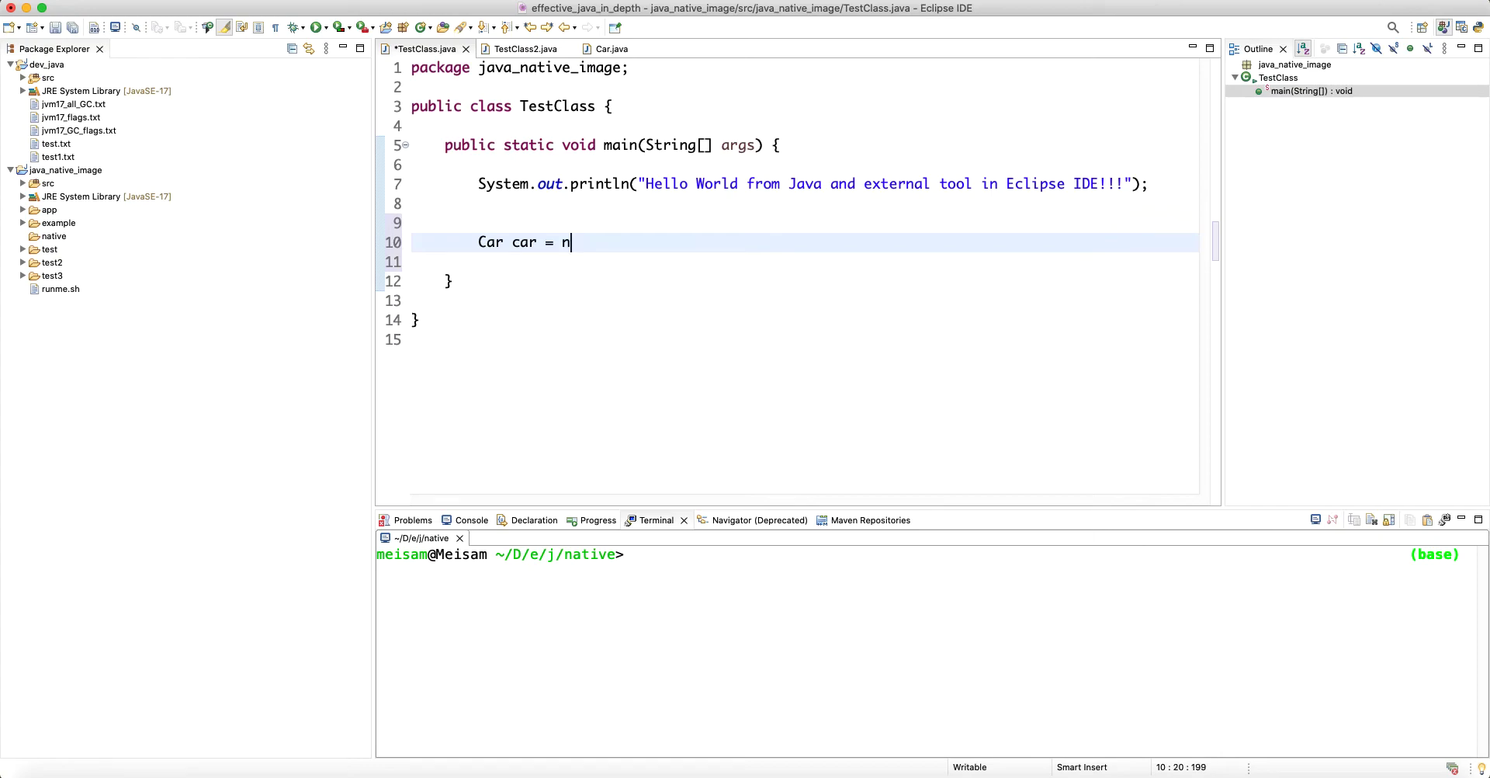
type("new Car")
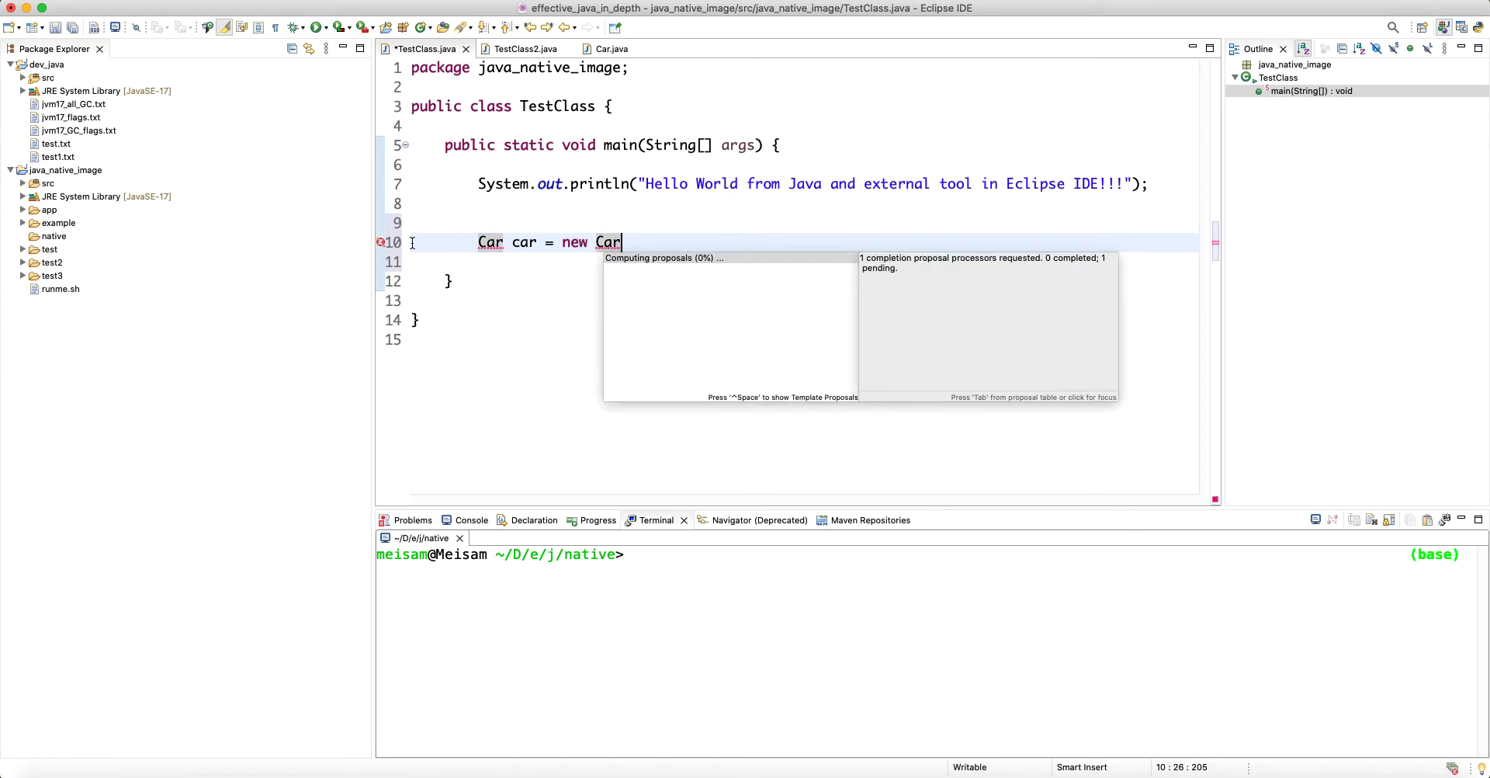
Step: Remove the unfinished Car declaration from TestClass and dismiss the content assist problem dialog
left_click_drag(690, 241, 363, 241)
key("BackSpace")
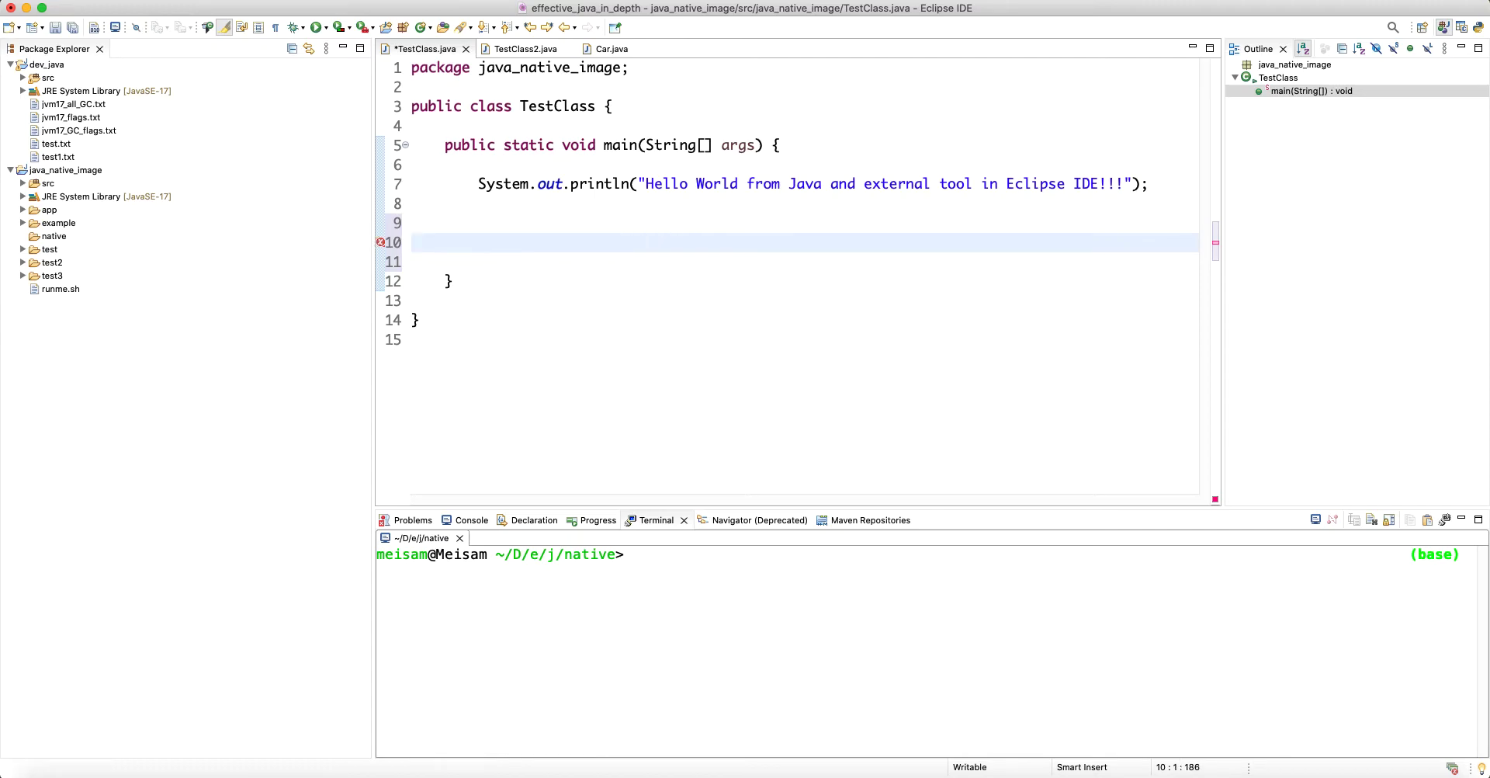
key("BackSpace")
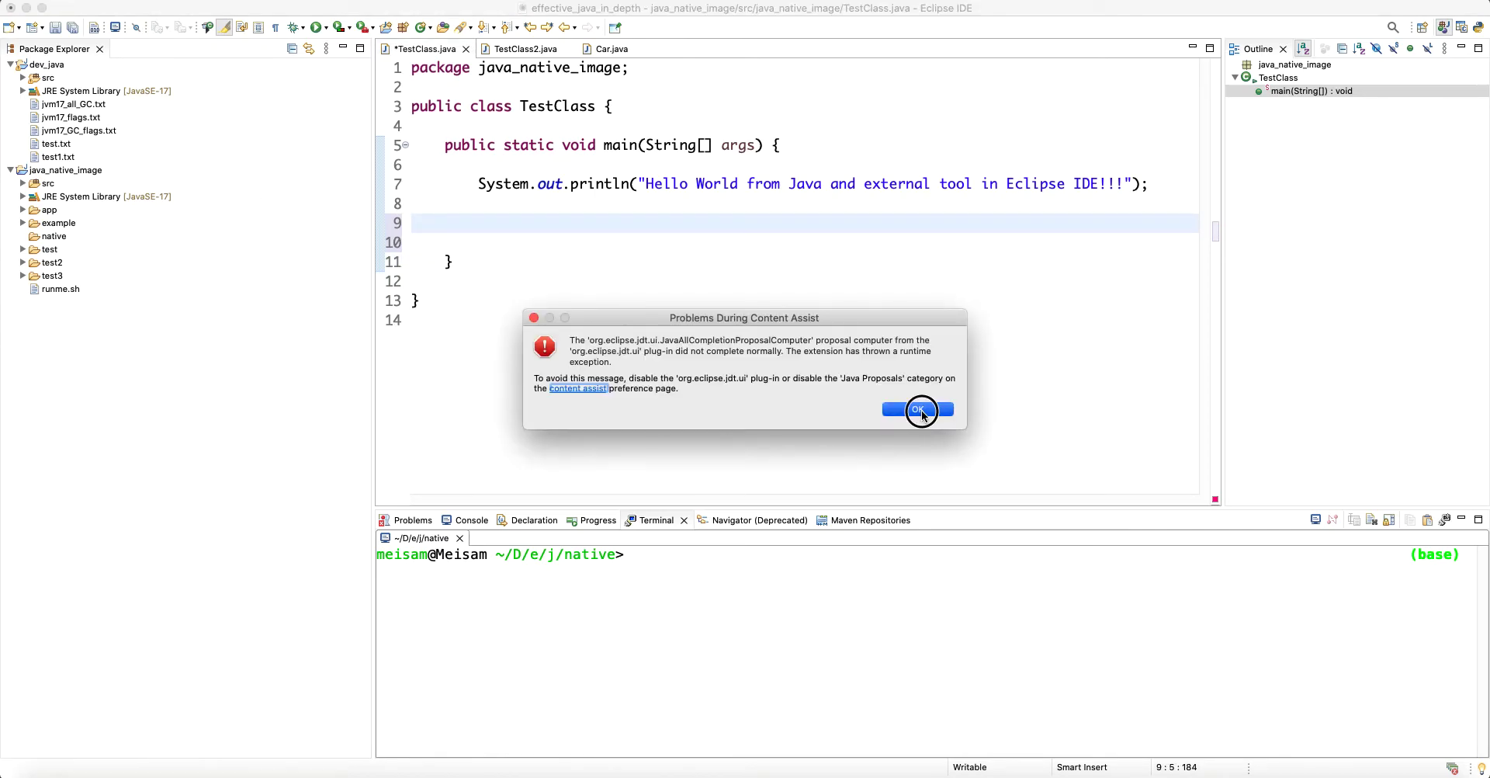
left_click(915, 413)
Step: Remove the dev_java project from the classpath in java_native_image's Java build path and apply the change
right_click(107, 170)
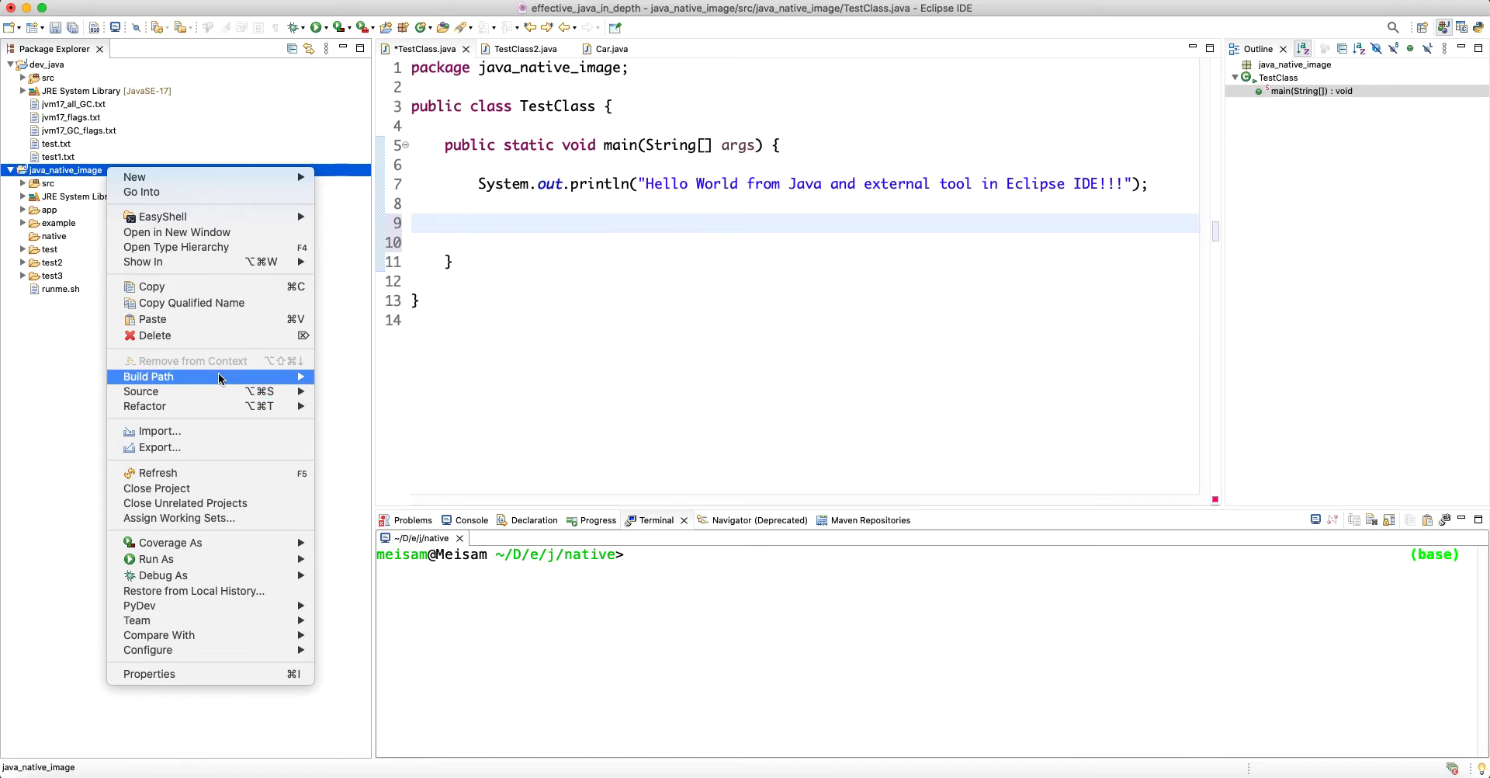
mouse_move(225, 376)
left_click(466, 477)
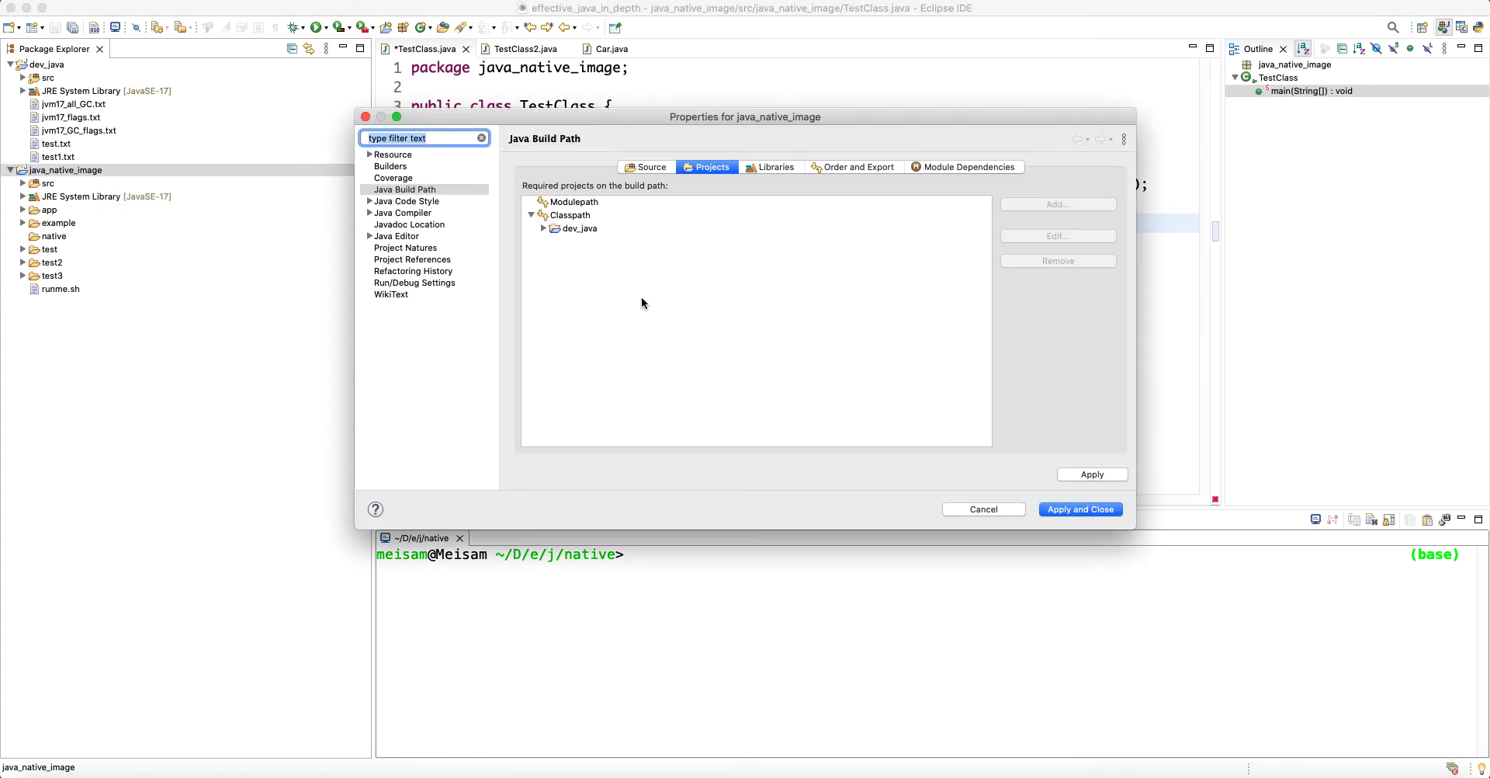
left_click(582, 228)
left_click(1058, 261)
left_click(1080, 509)
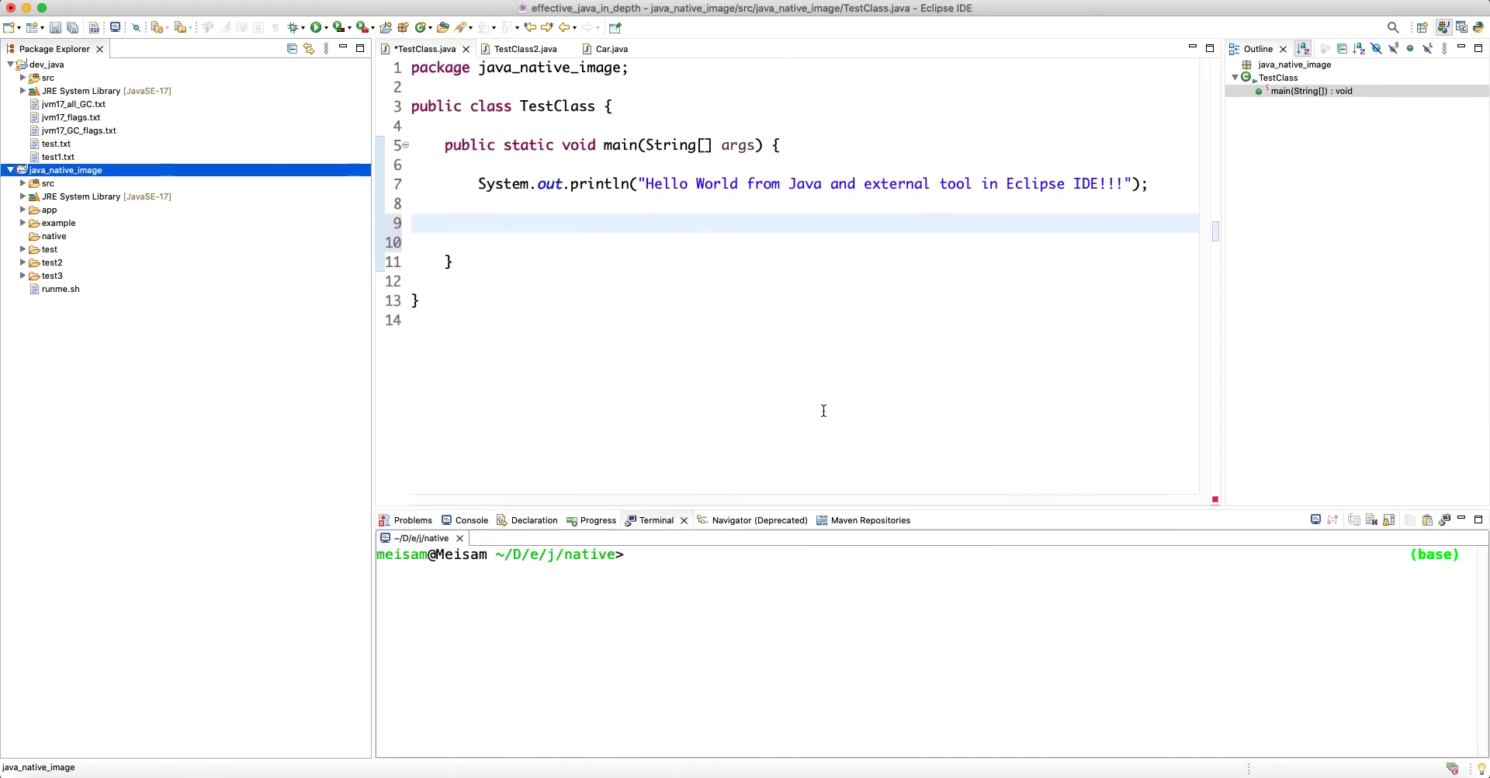
Step: Add dev_java as a project reference of the java_native_image project and apply the change
right_click(59, 171)
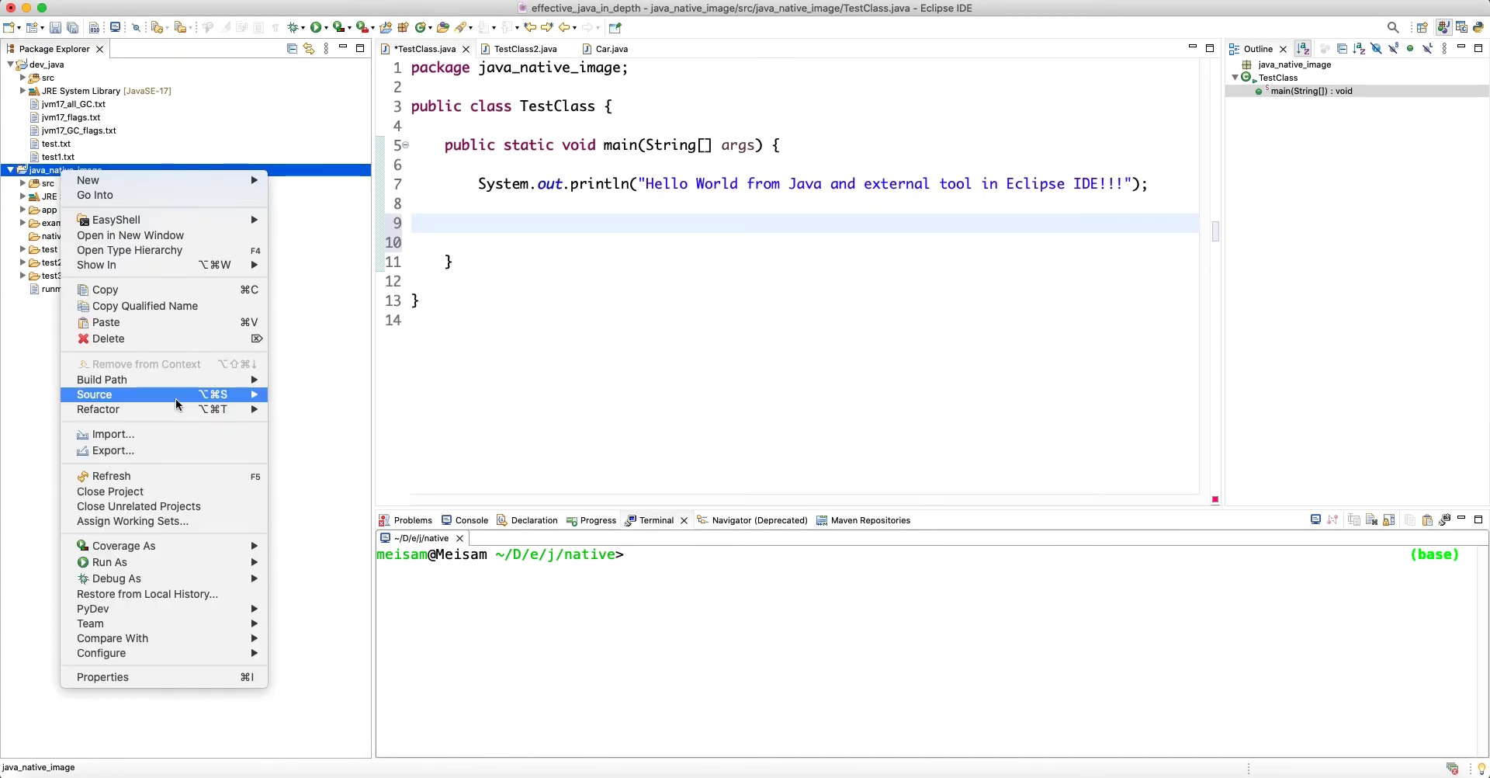
mouse_move(179, 379)
left_click(364, 575)
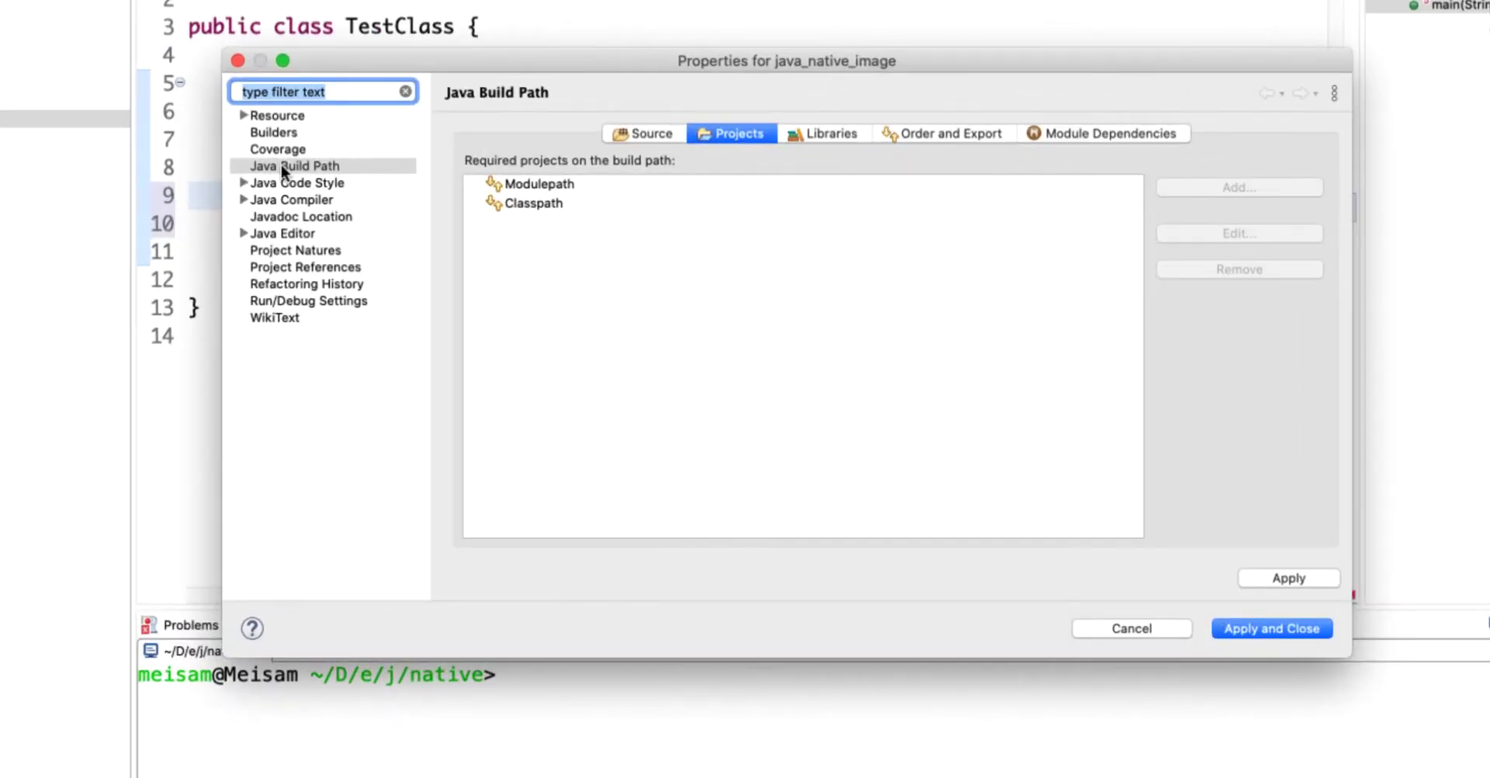
left_click(478, 202)
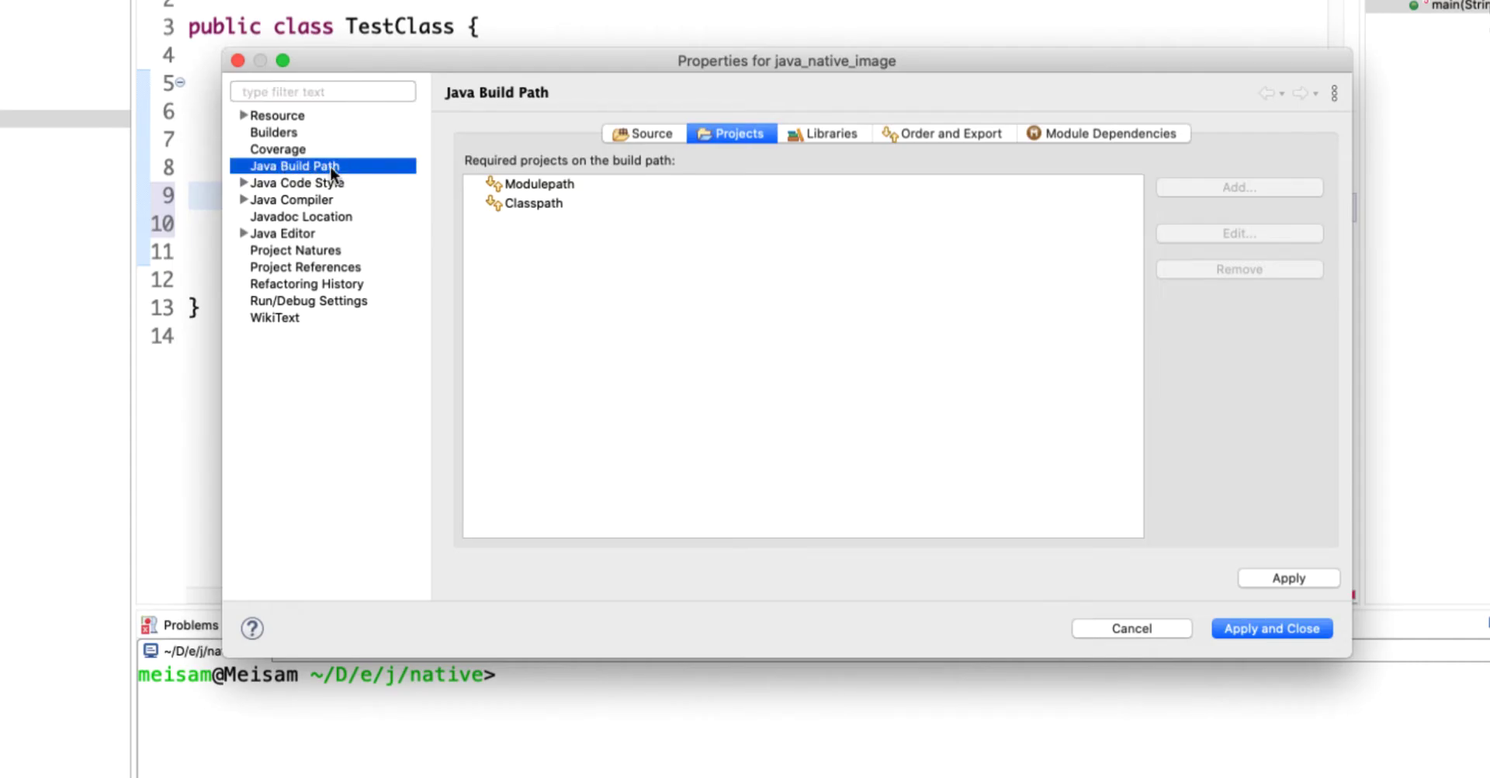
left_click(316, 267)
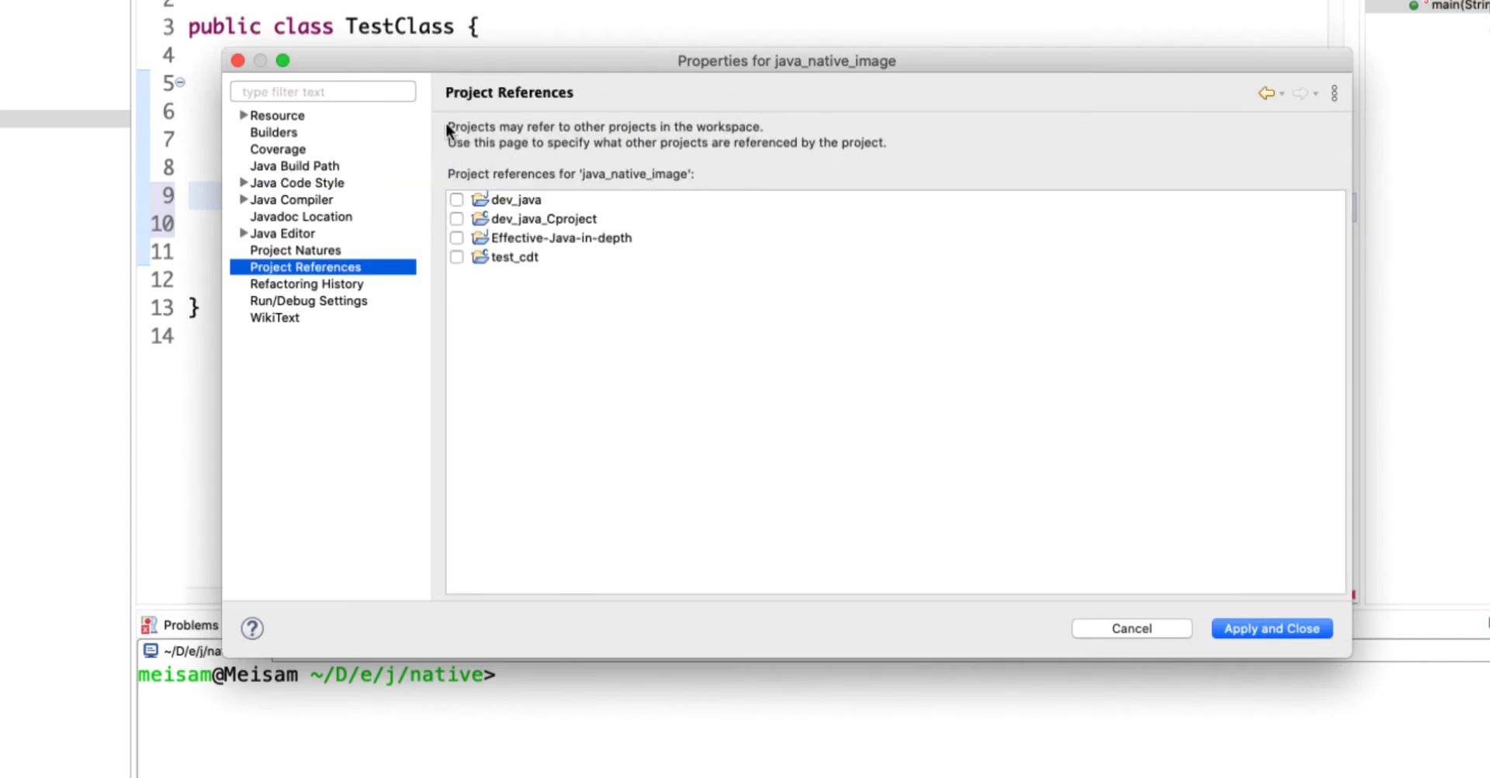
left_click(456, 200)
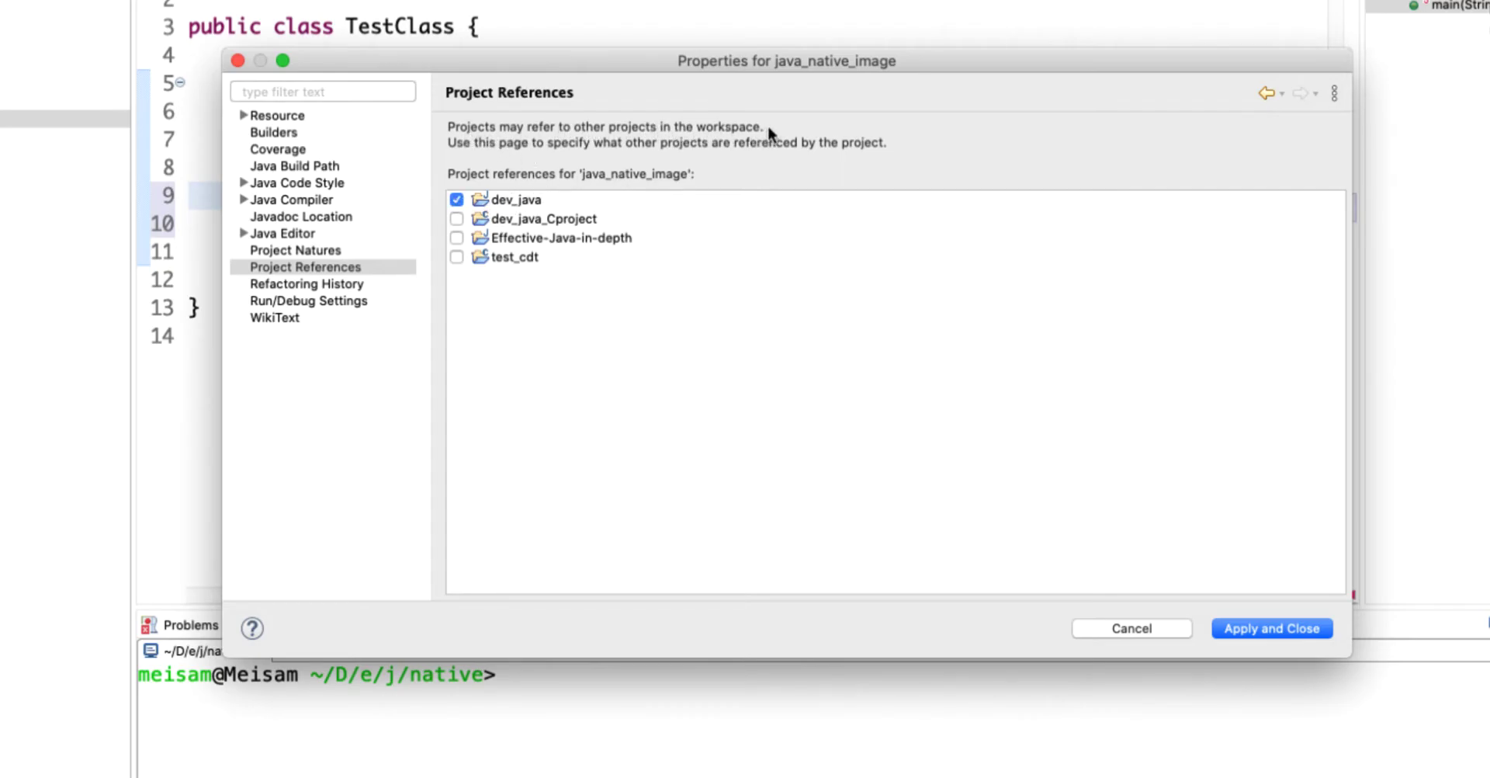
left_click(512, 201)
left_click(329, 263)
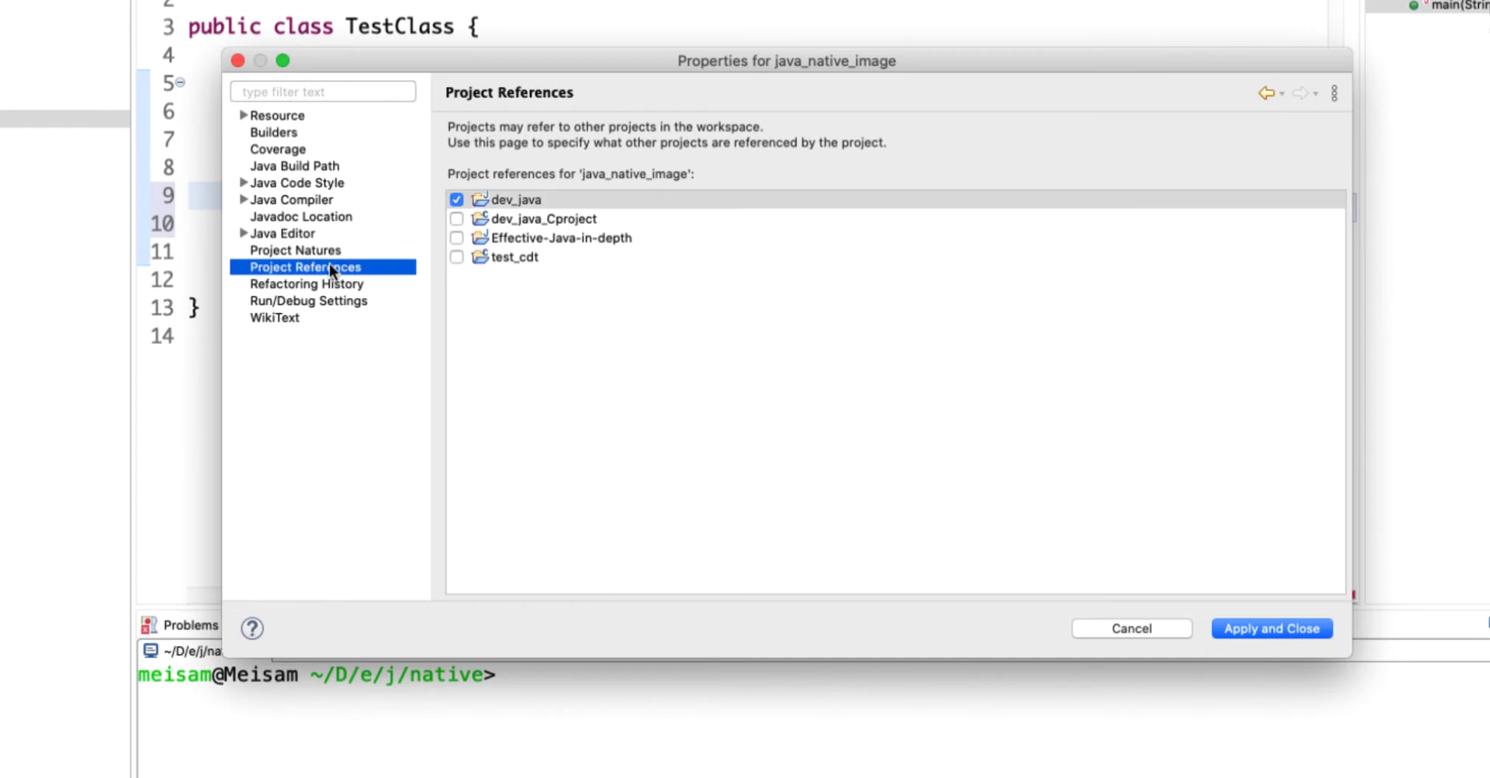
left_click(534, 200)
left_click(1310, 630)
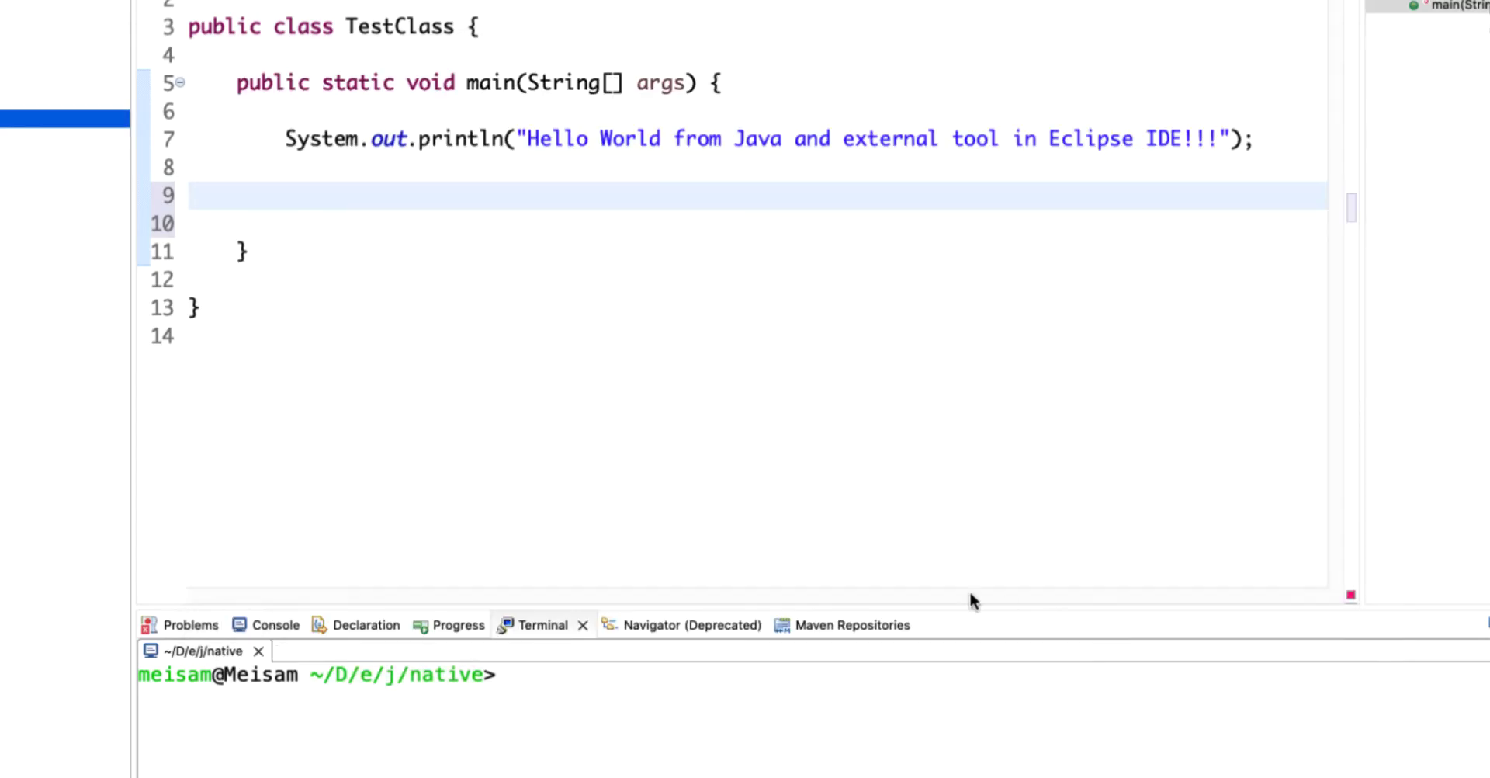
Step: Review java_native_image's required build path projects and its project references, then leave the properties without changes
right_click(132, 169)
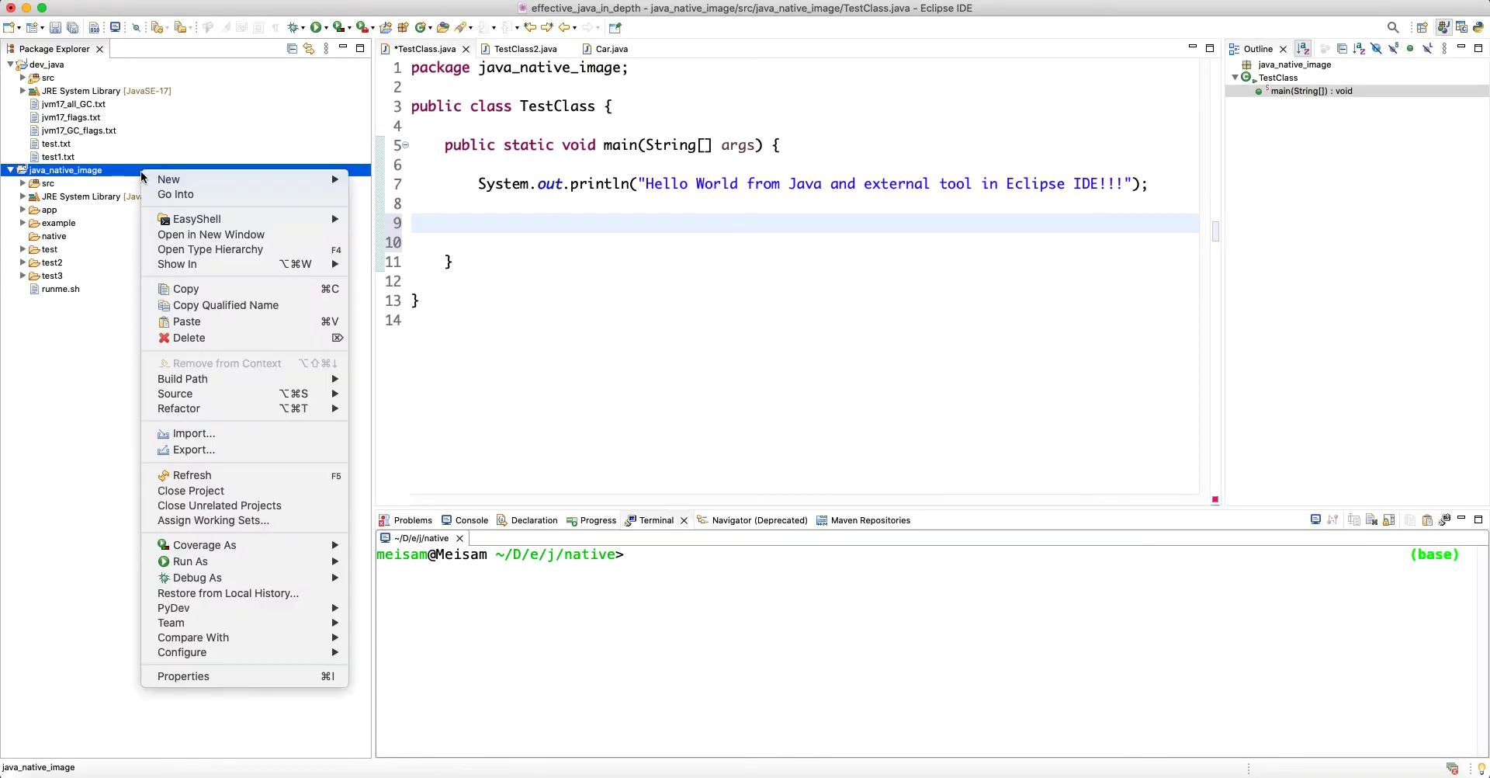
left_click(217, 672)
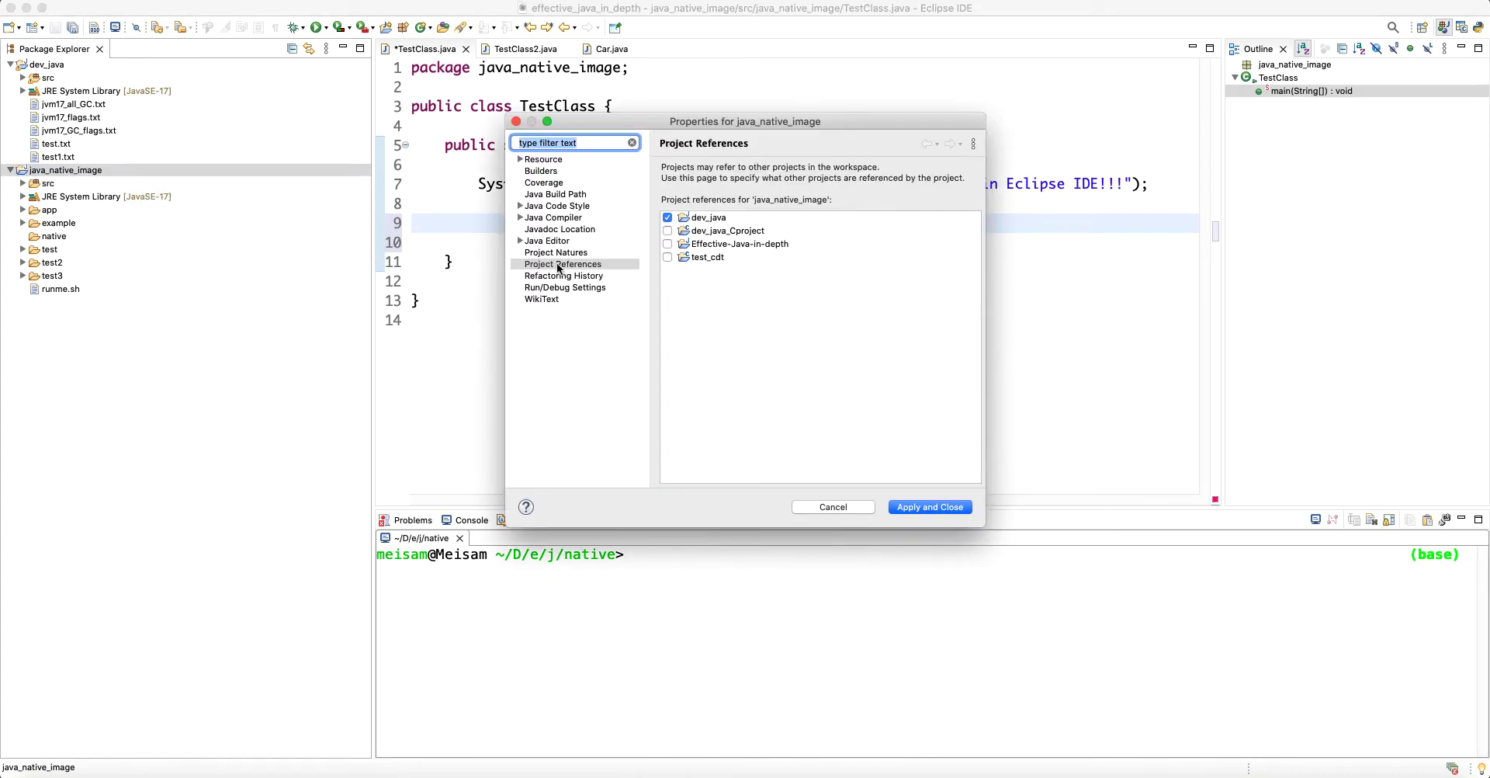
left_click(548, 196)
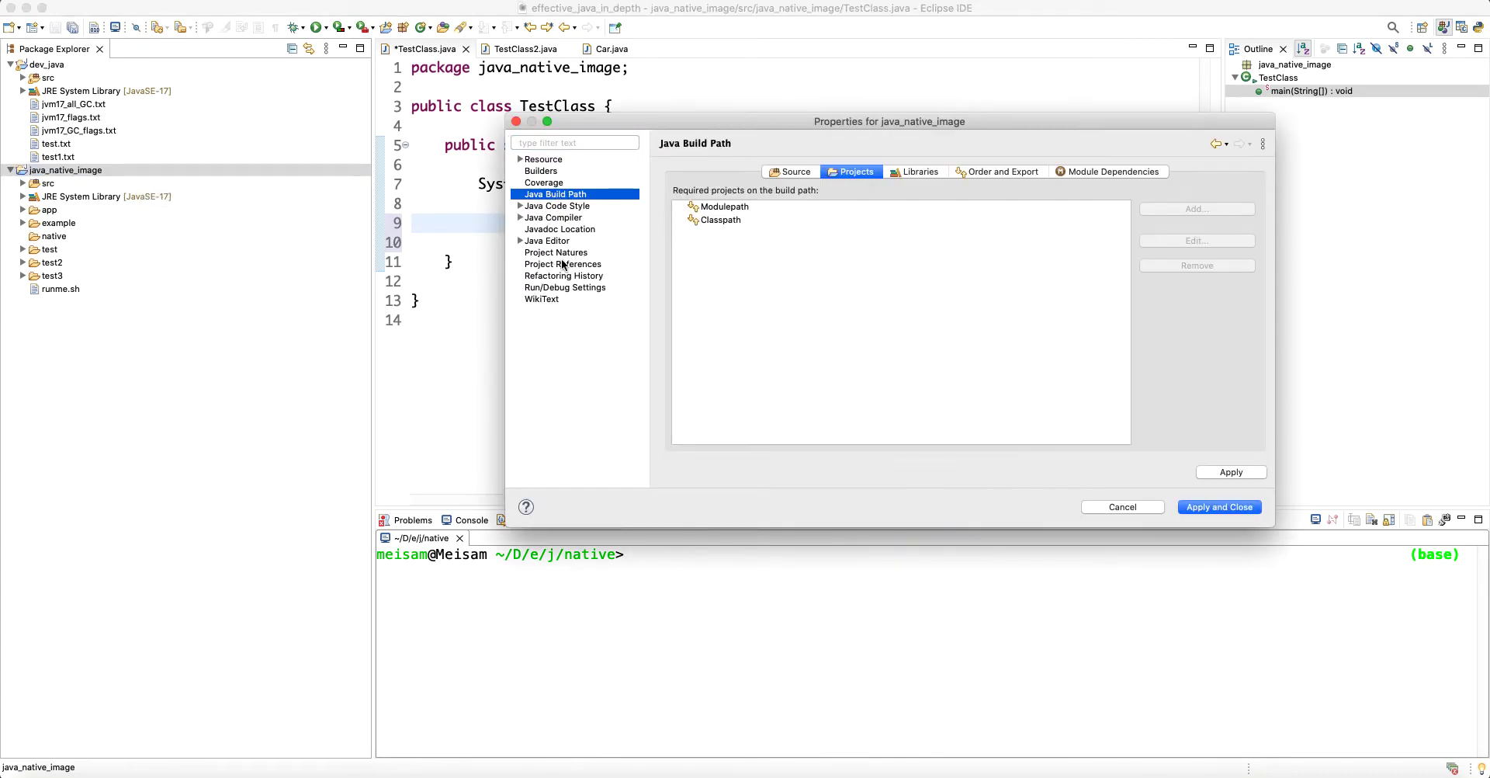
left_click(578, 264)
left_click(667, 217)
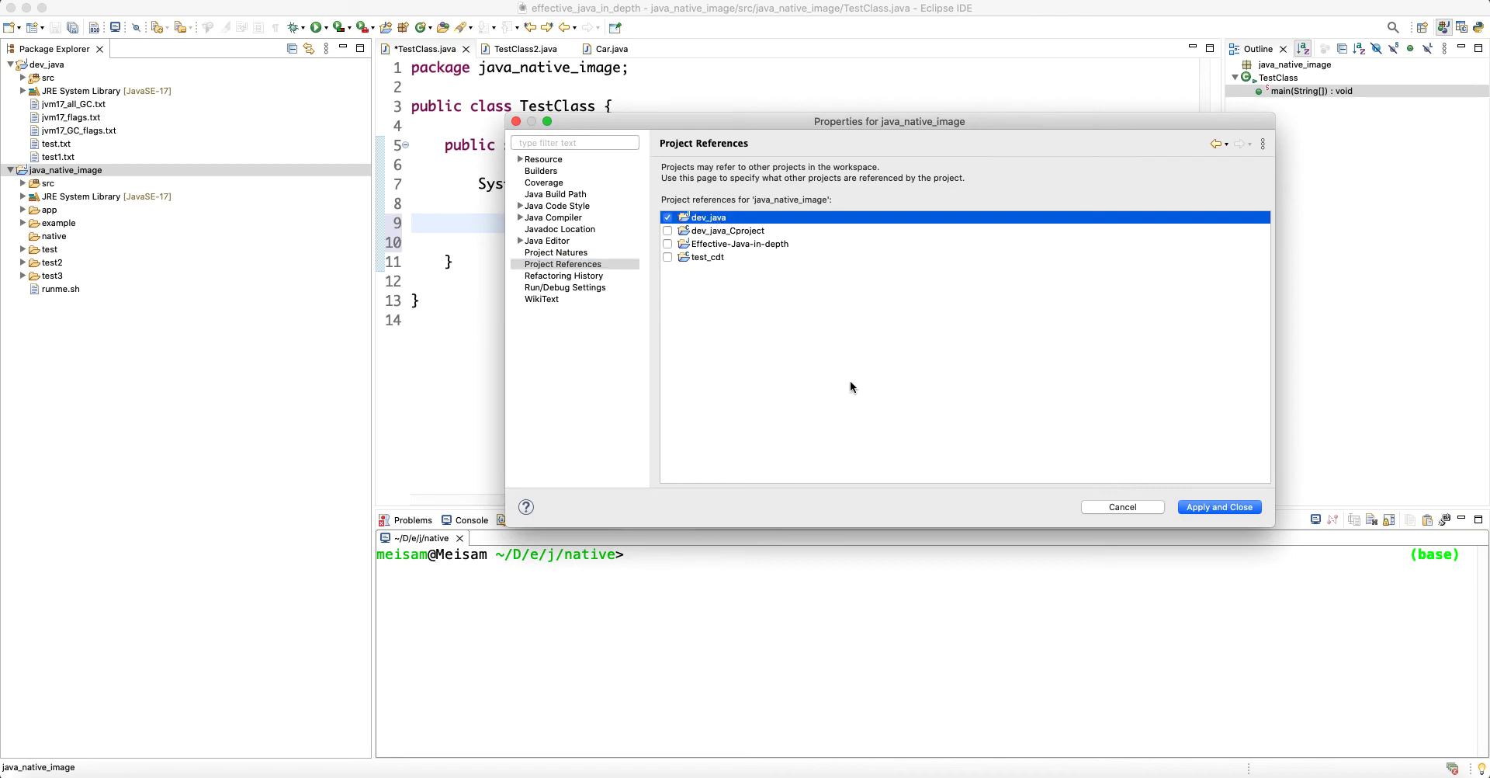
left_click(1122, 507)
Step: Save TestClass.java, expand the java_native_image src folder in the project tree, and select TestClass.java
left_click(562, 210)
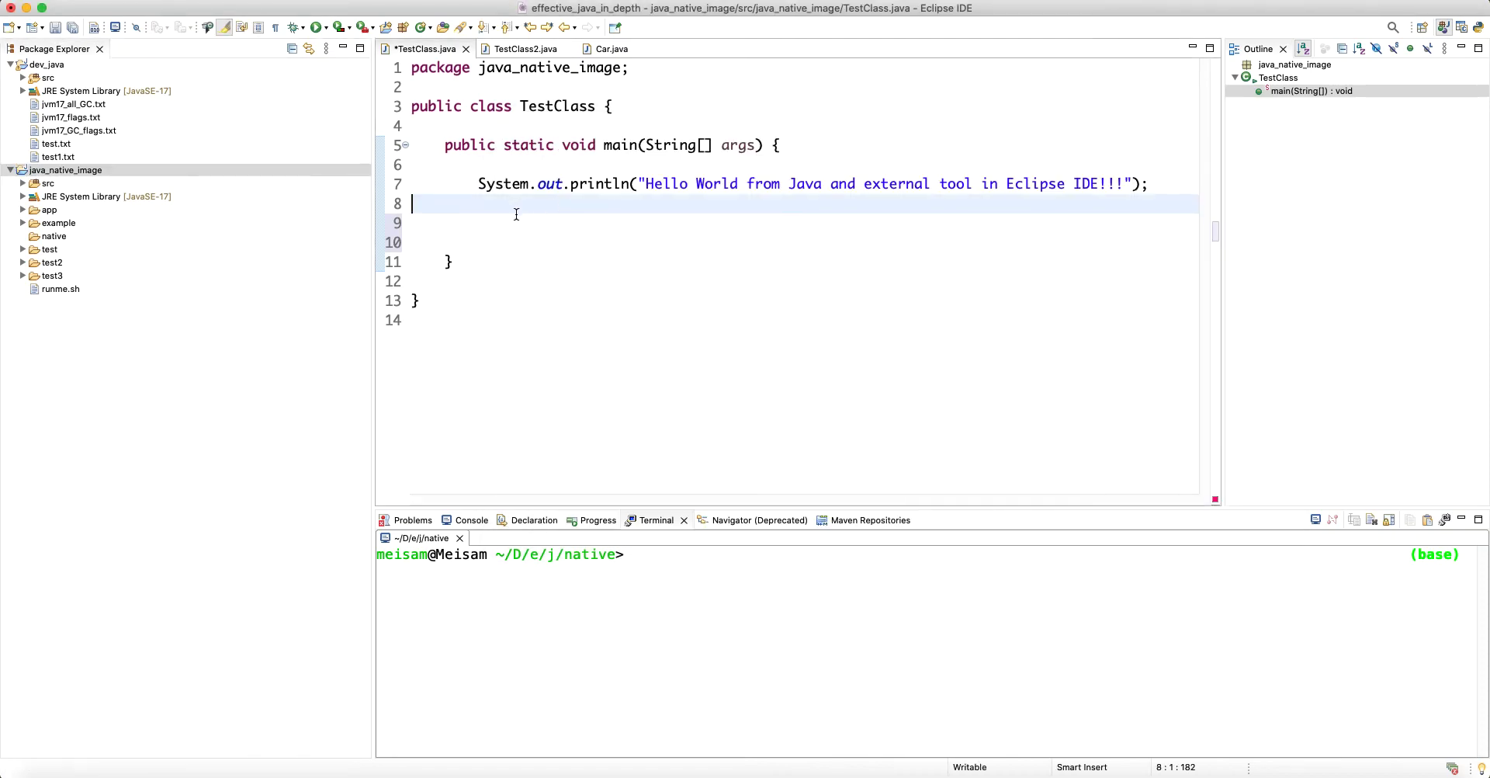
key("super+s")
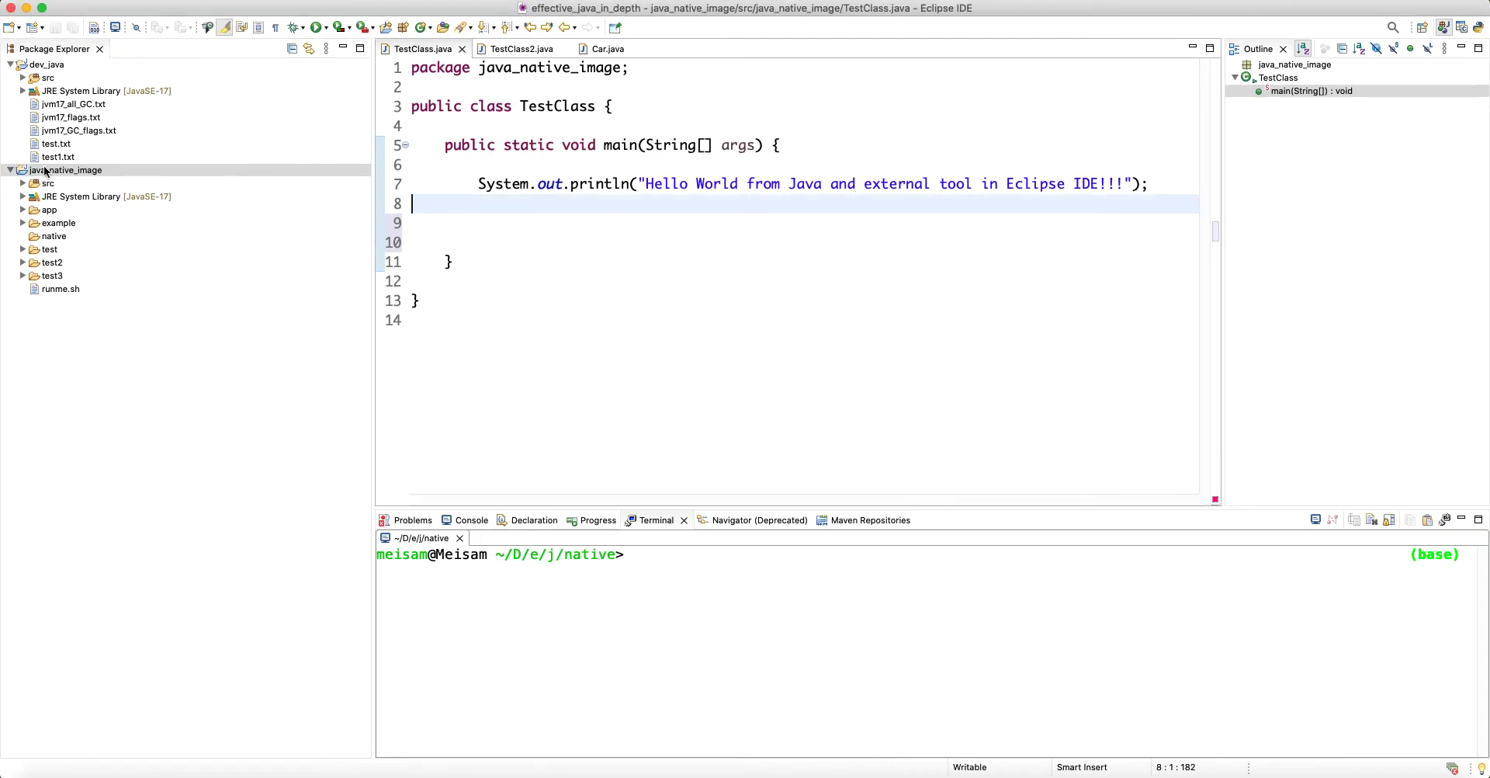
left_click(11, 65)
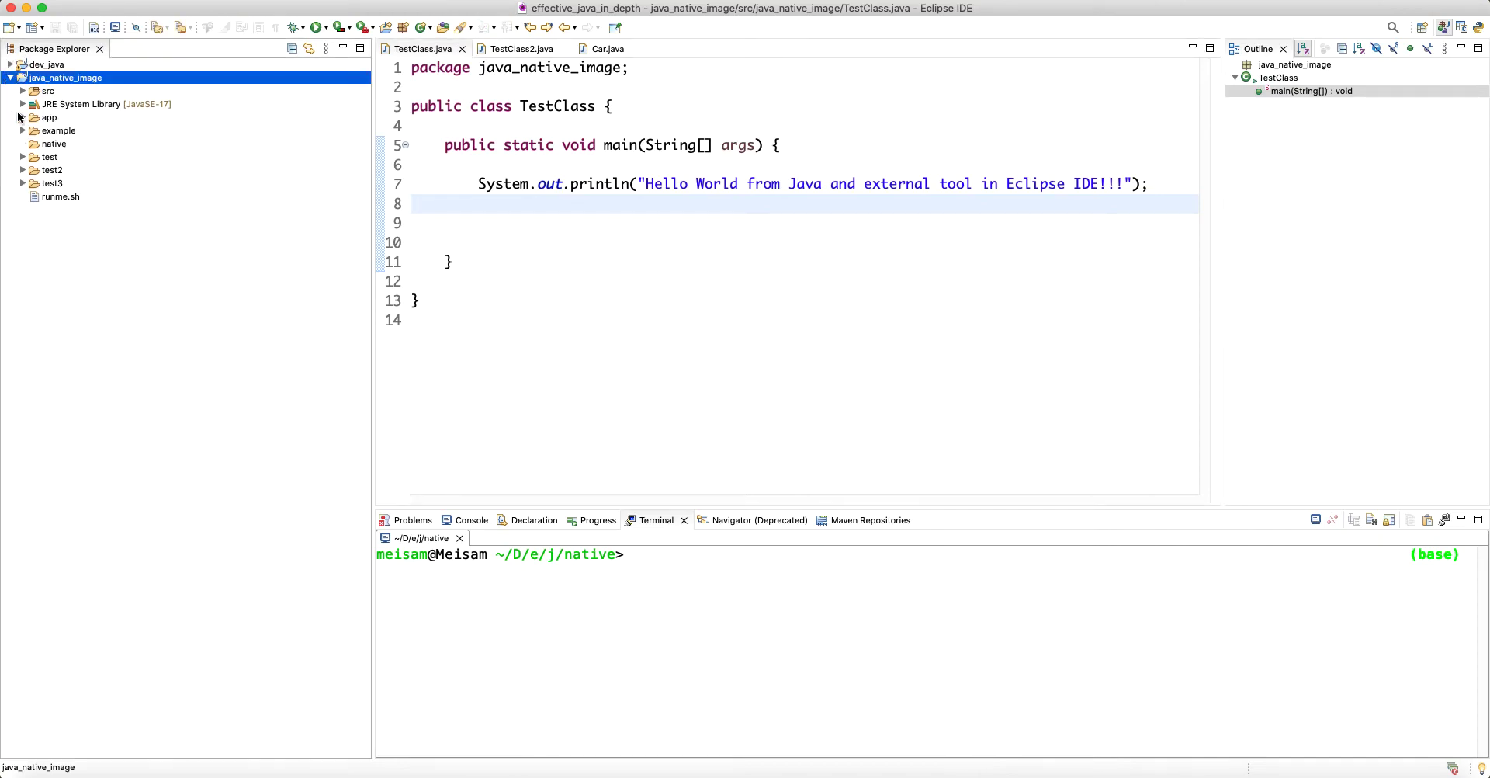
double_click(23, 91)
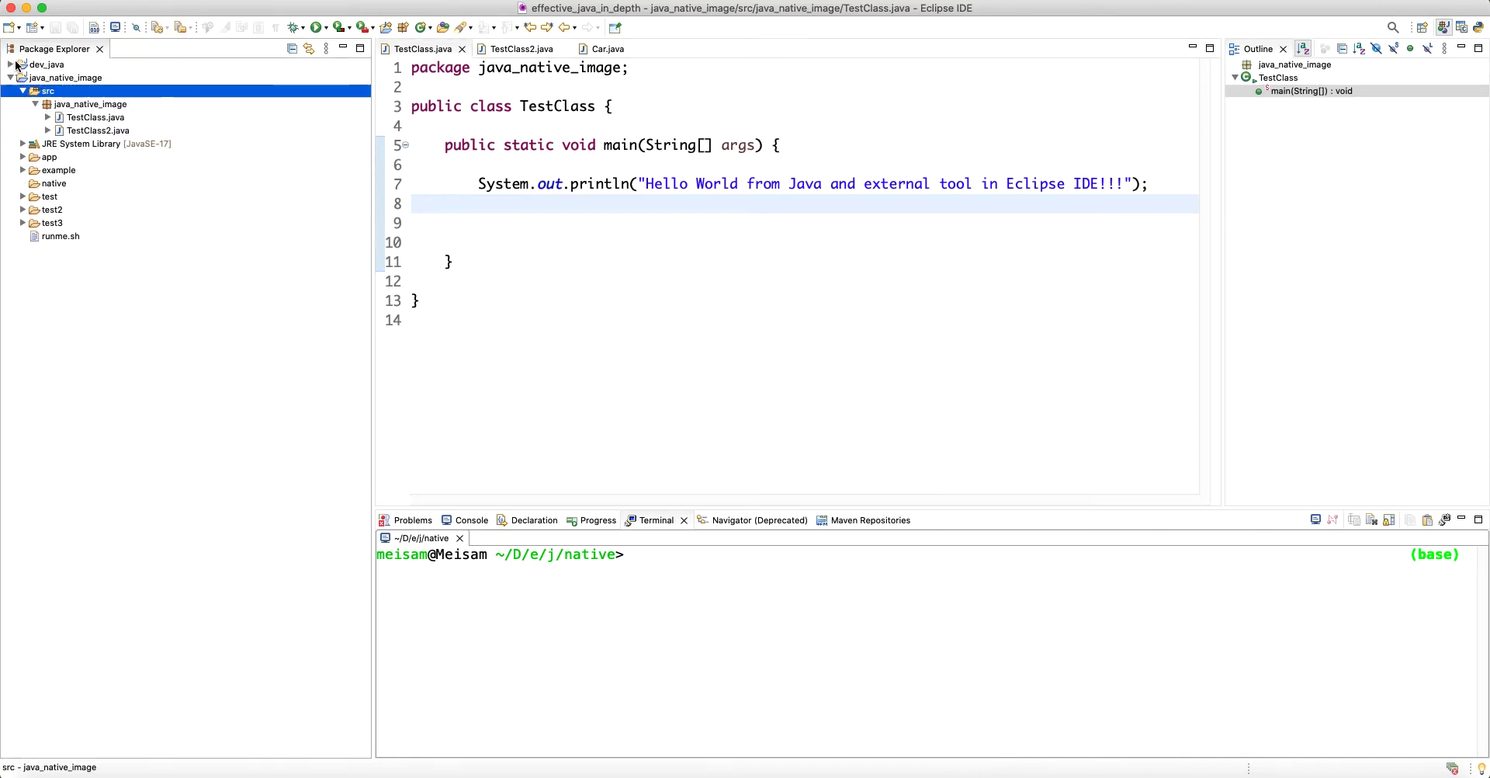
left_click(14, 65)
left_click(60, 67)
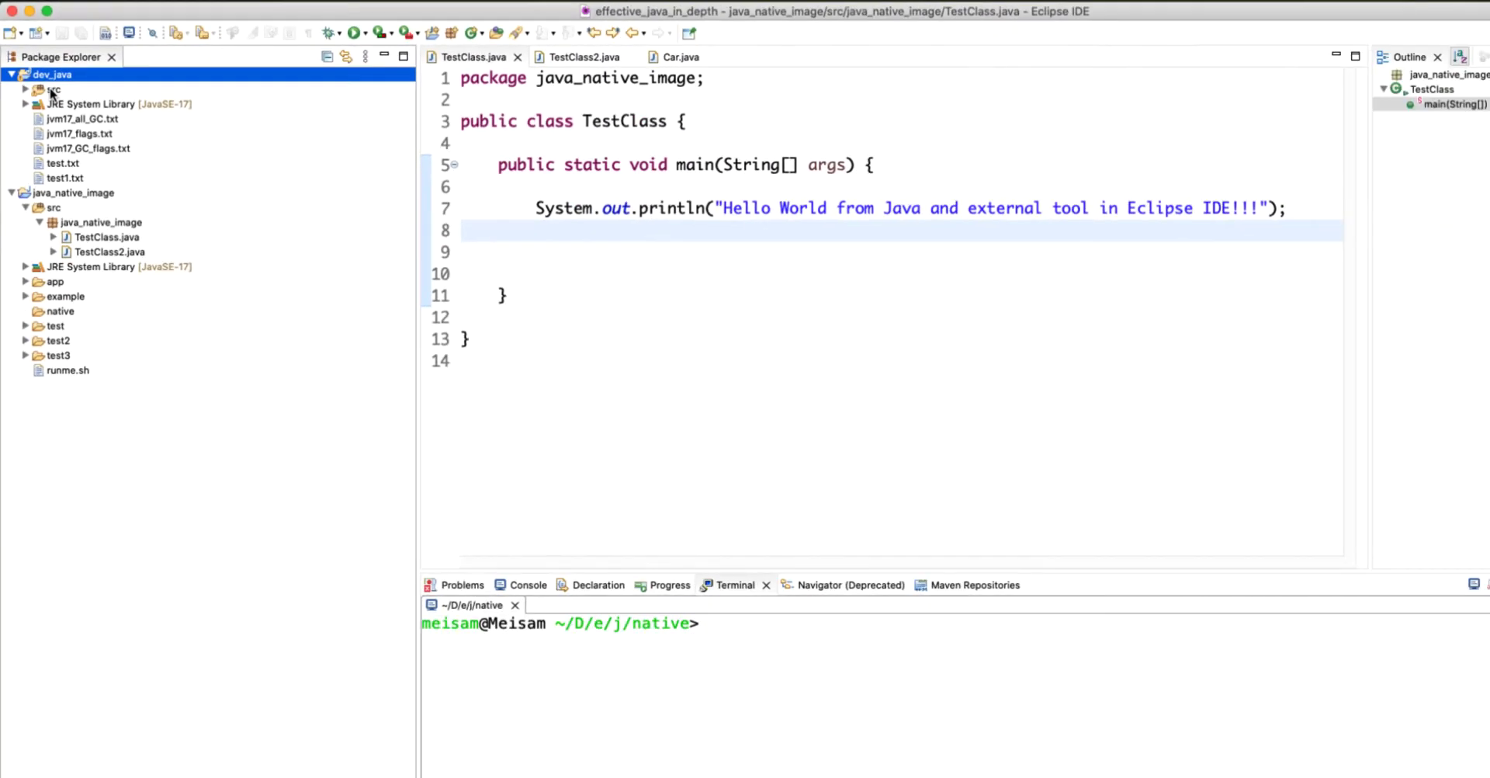
left_click(88, 208)
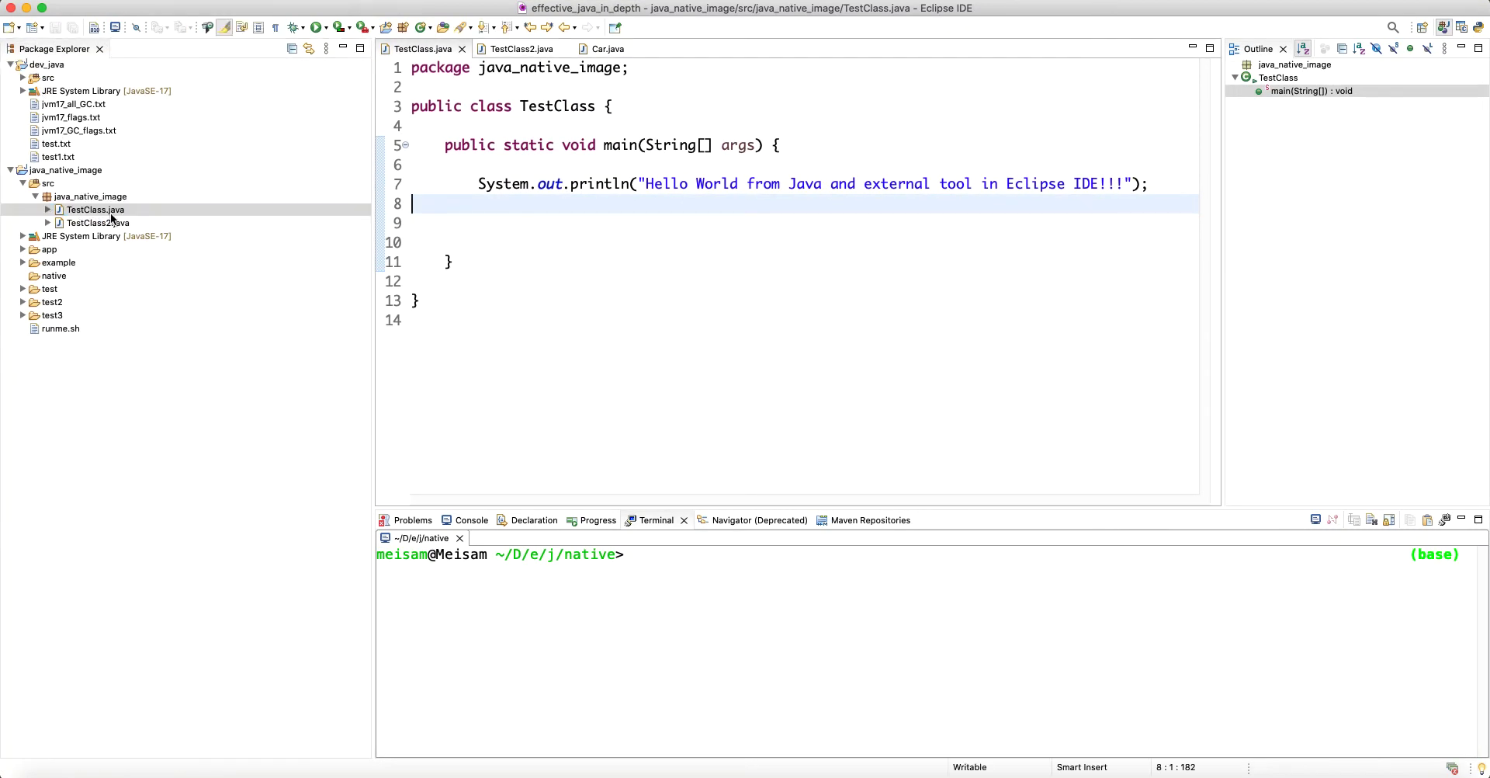
Step: Inspect the classpath in the command line that the native-image-17 (1) external tool generates for TestClass
left_click(372, 29)
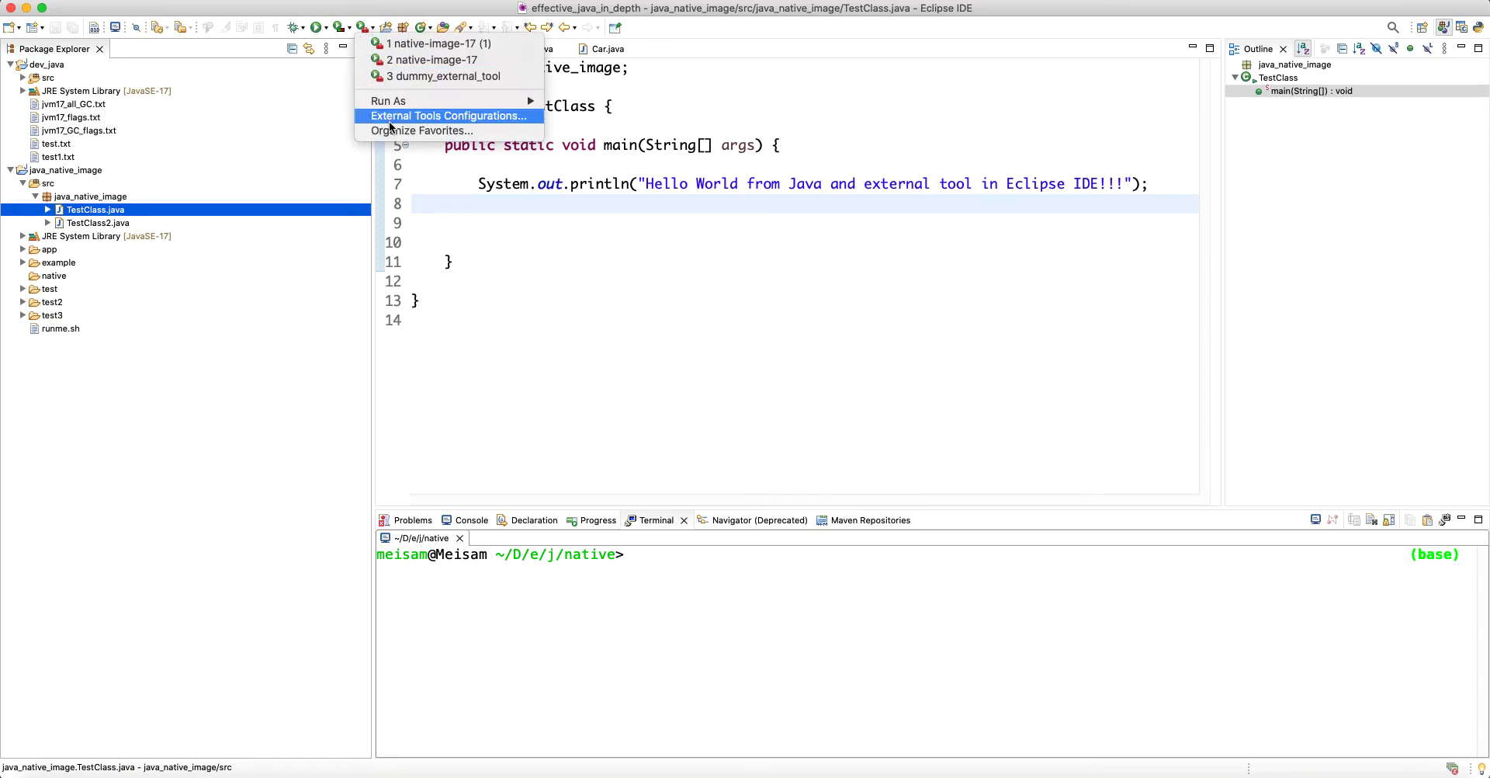
left_click(405, 116)
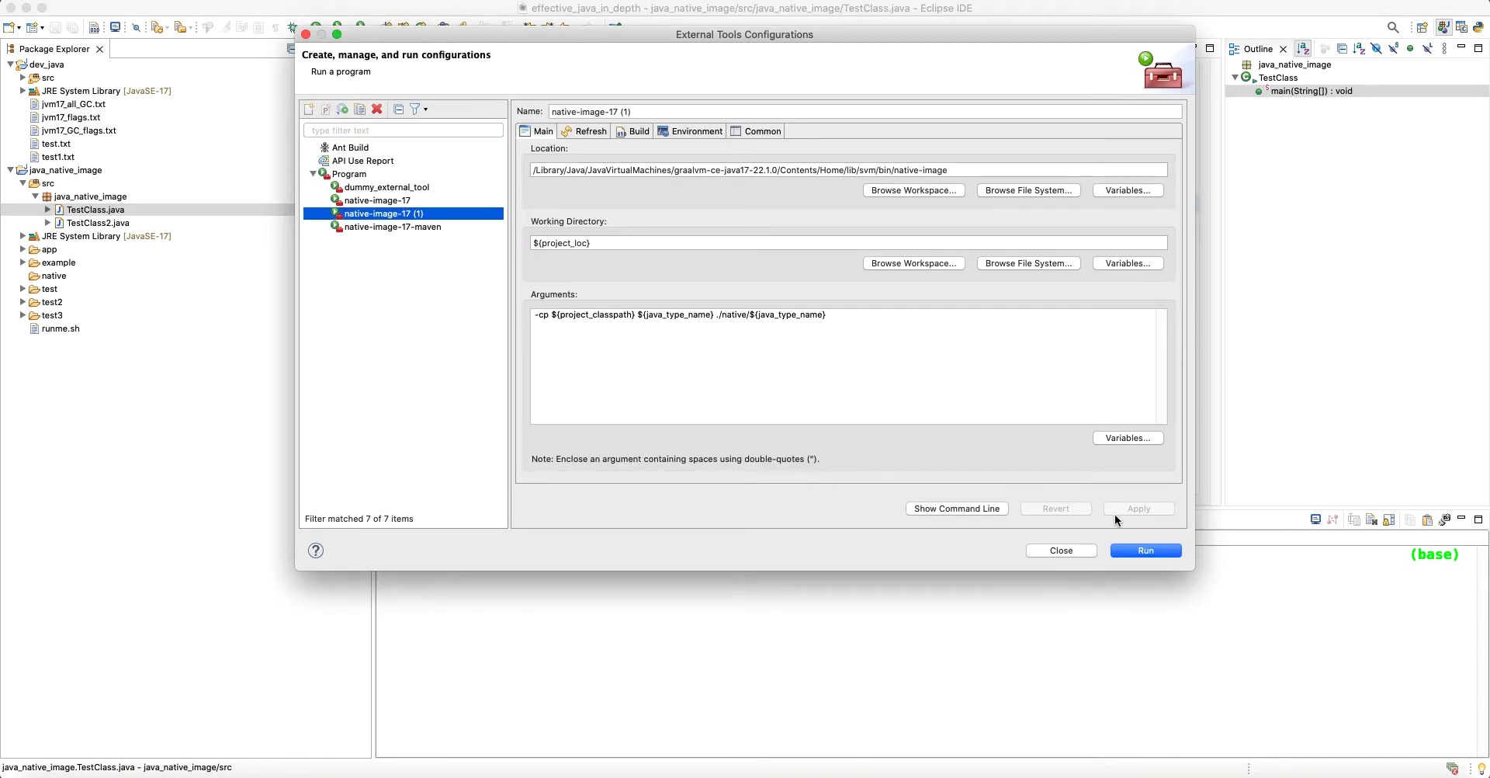
left_click(965, 510)
left_click_drag(733, 281, 1019, 282)
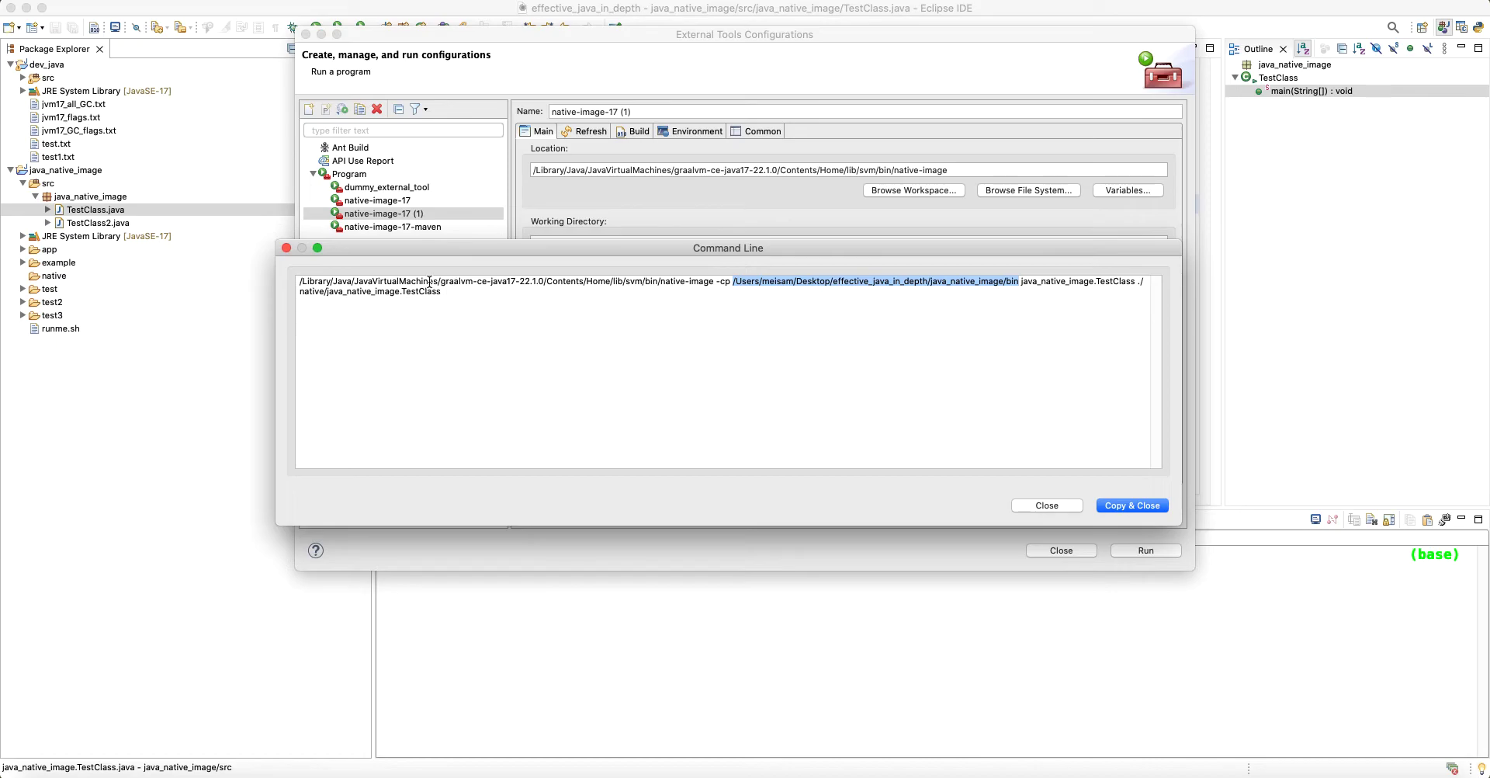
left_click(1046, 504)
left_click(1060, 550)
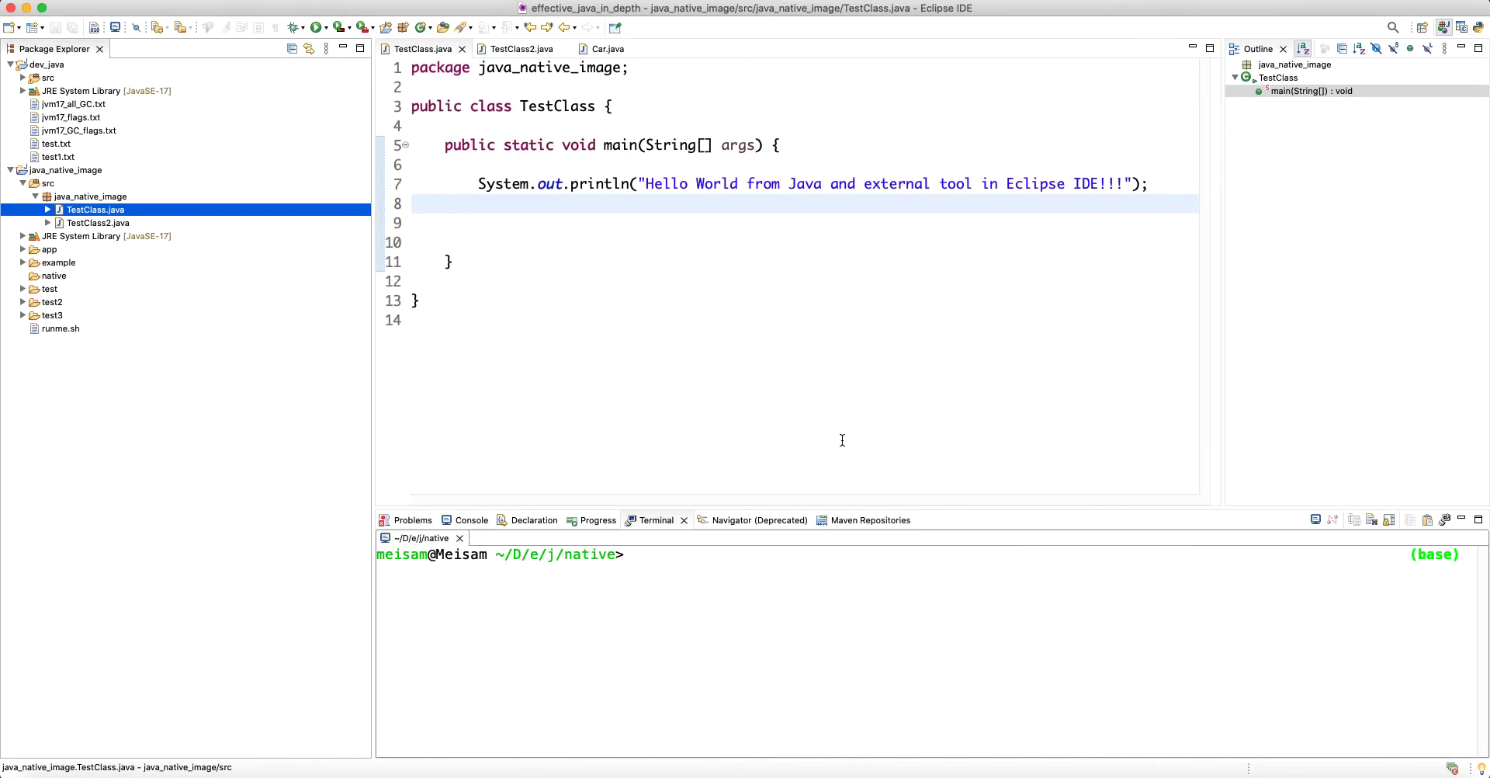
Step: Run the native-image-17 external tool on TestClass.java
left_click(555, 184)
left_click(536, 210)
left_click(158, 210)
left_click(372, 28)
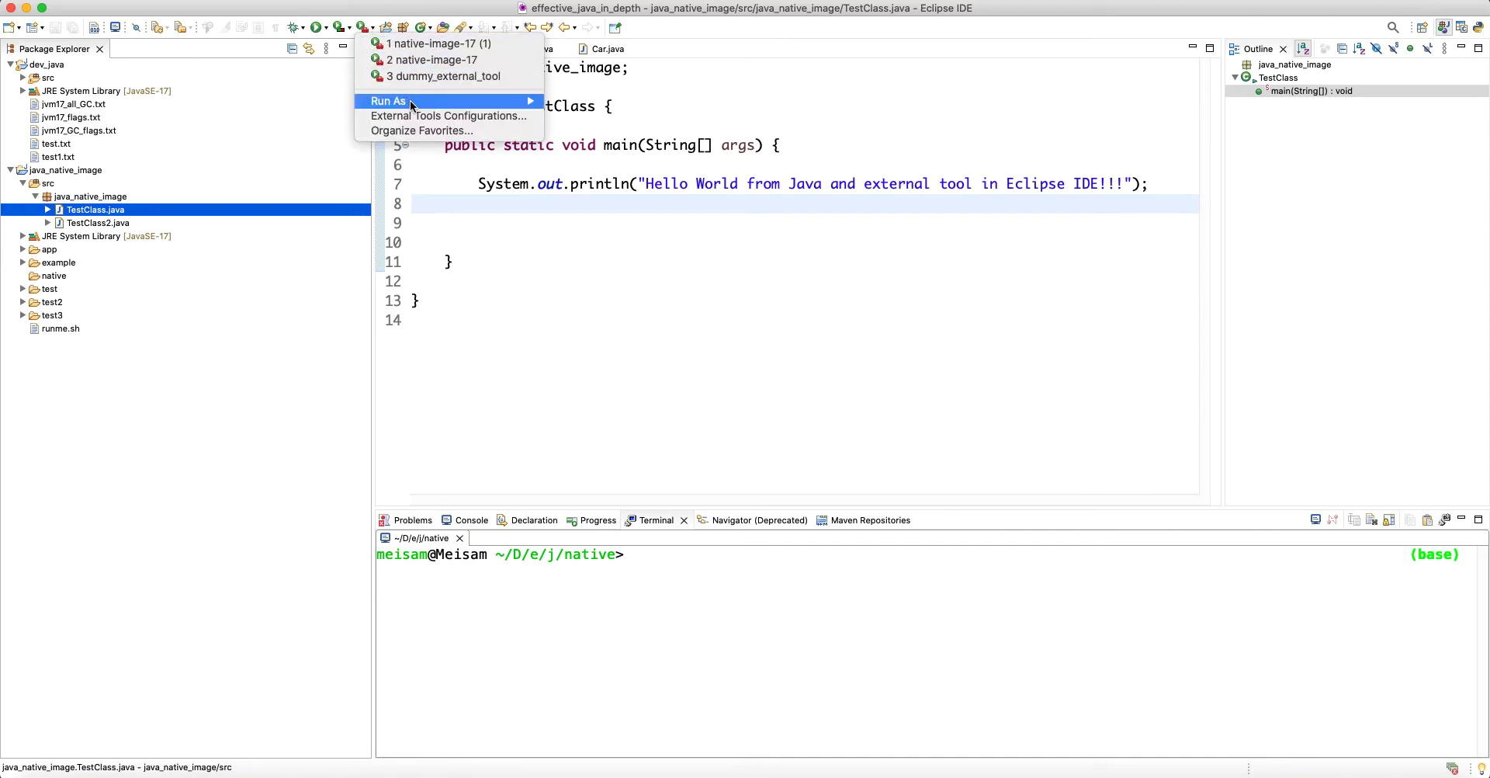
left_click(551, 259)
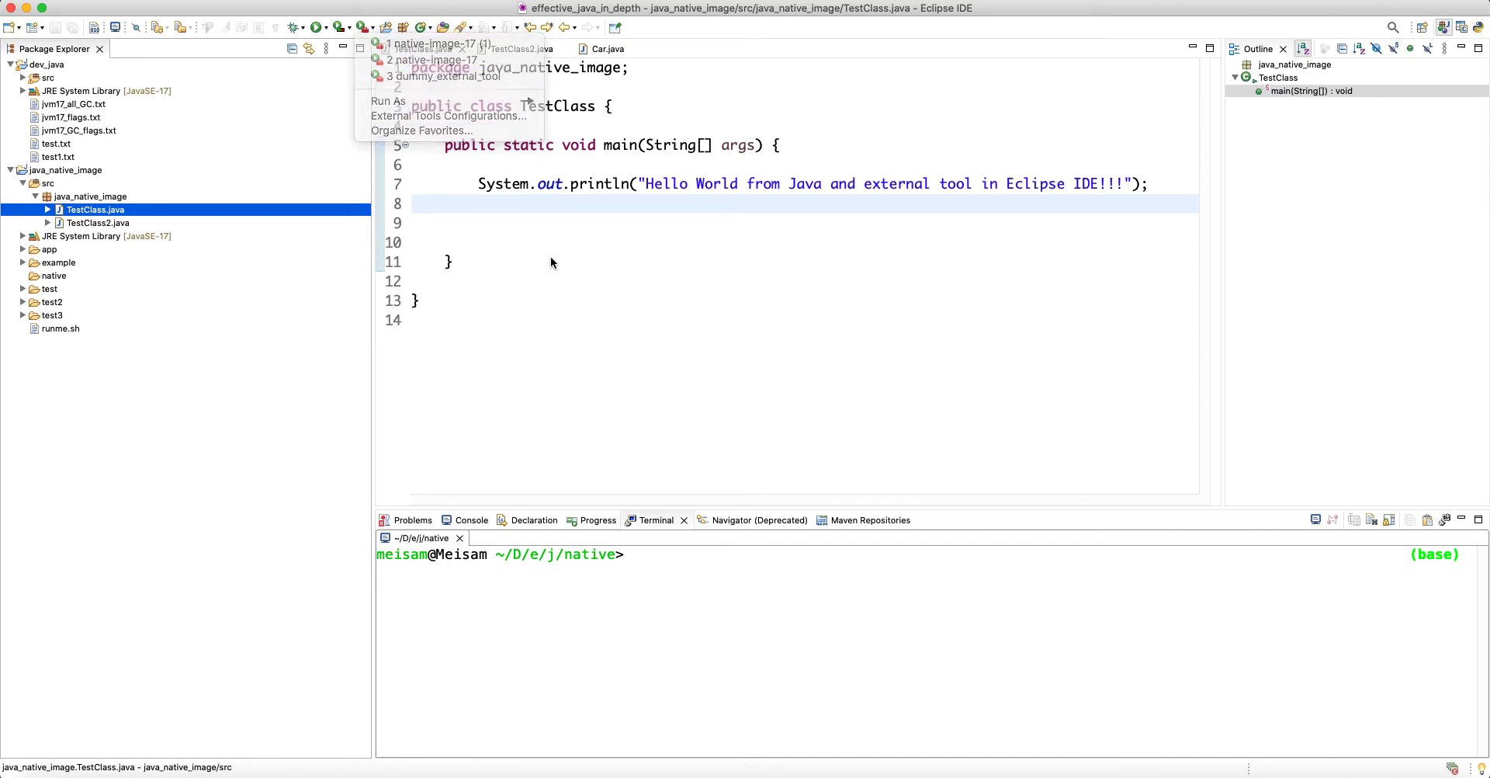
left_click(58, 65)
left_click(124, 210)
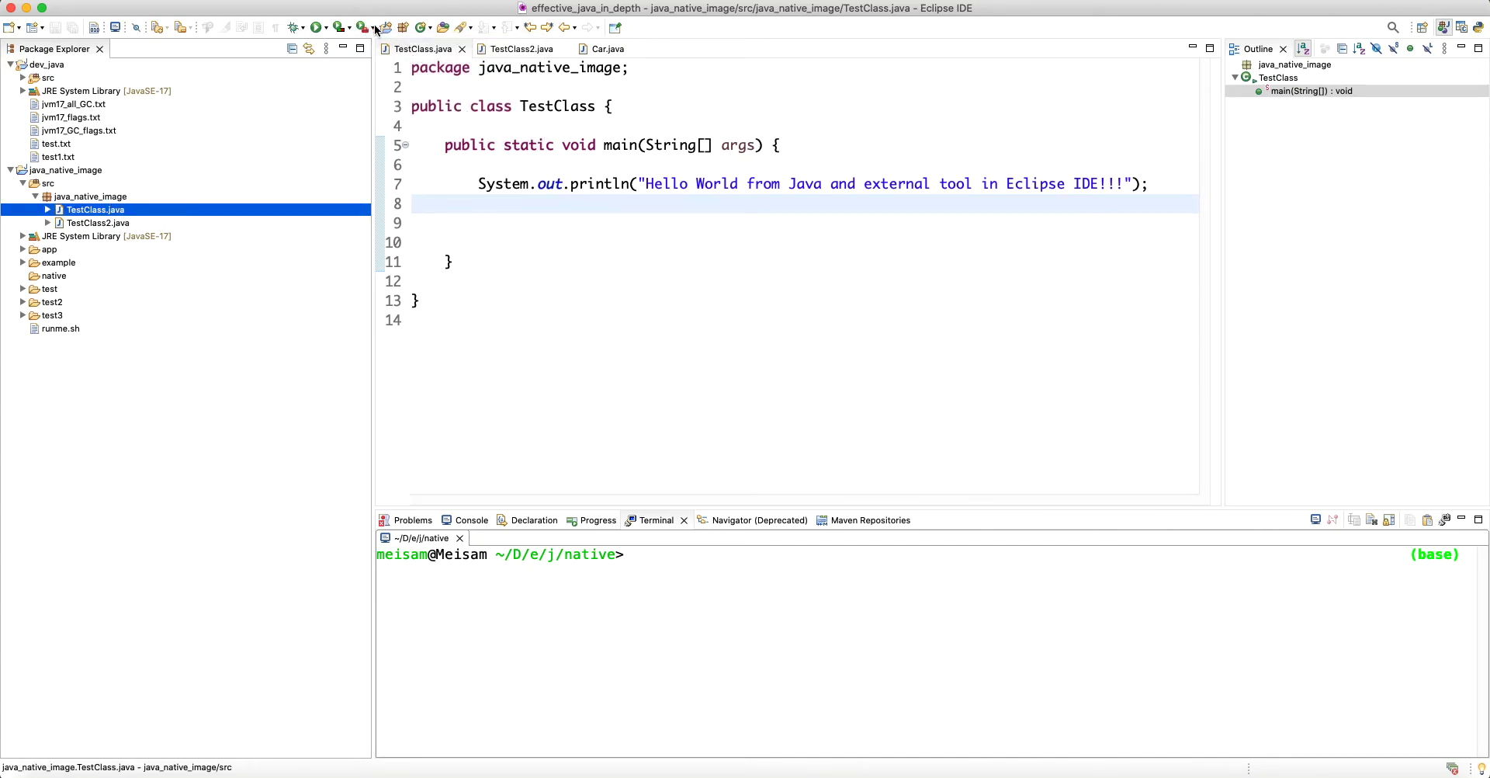
left_click(374, 28)
left_click(423, 44)
left_click(54, 67)
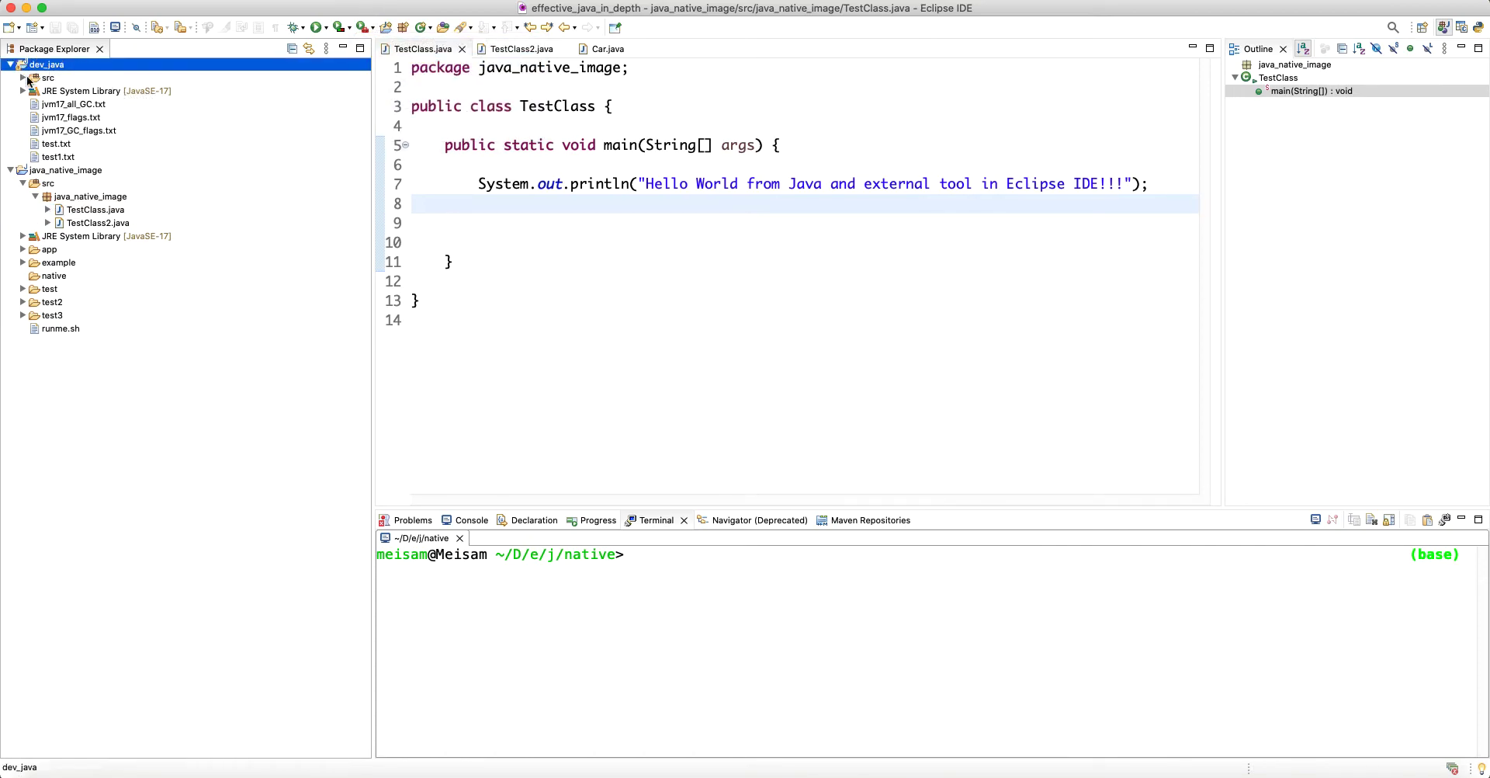
left_click(87, 209)
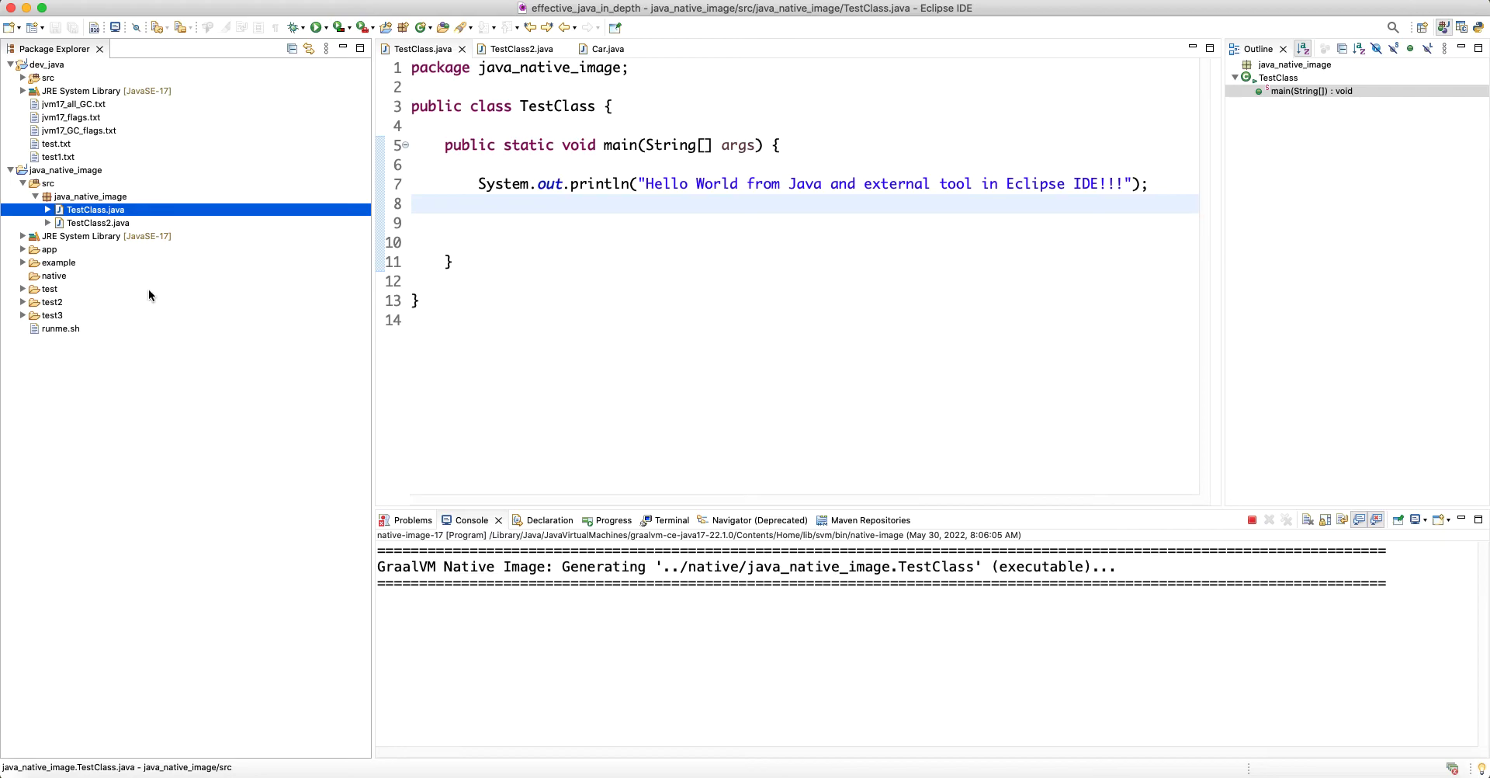
Step: Terminate the running native-image-17 build and remove its launch from the console
left_click(524, 224)
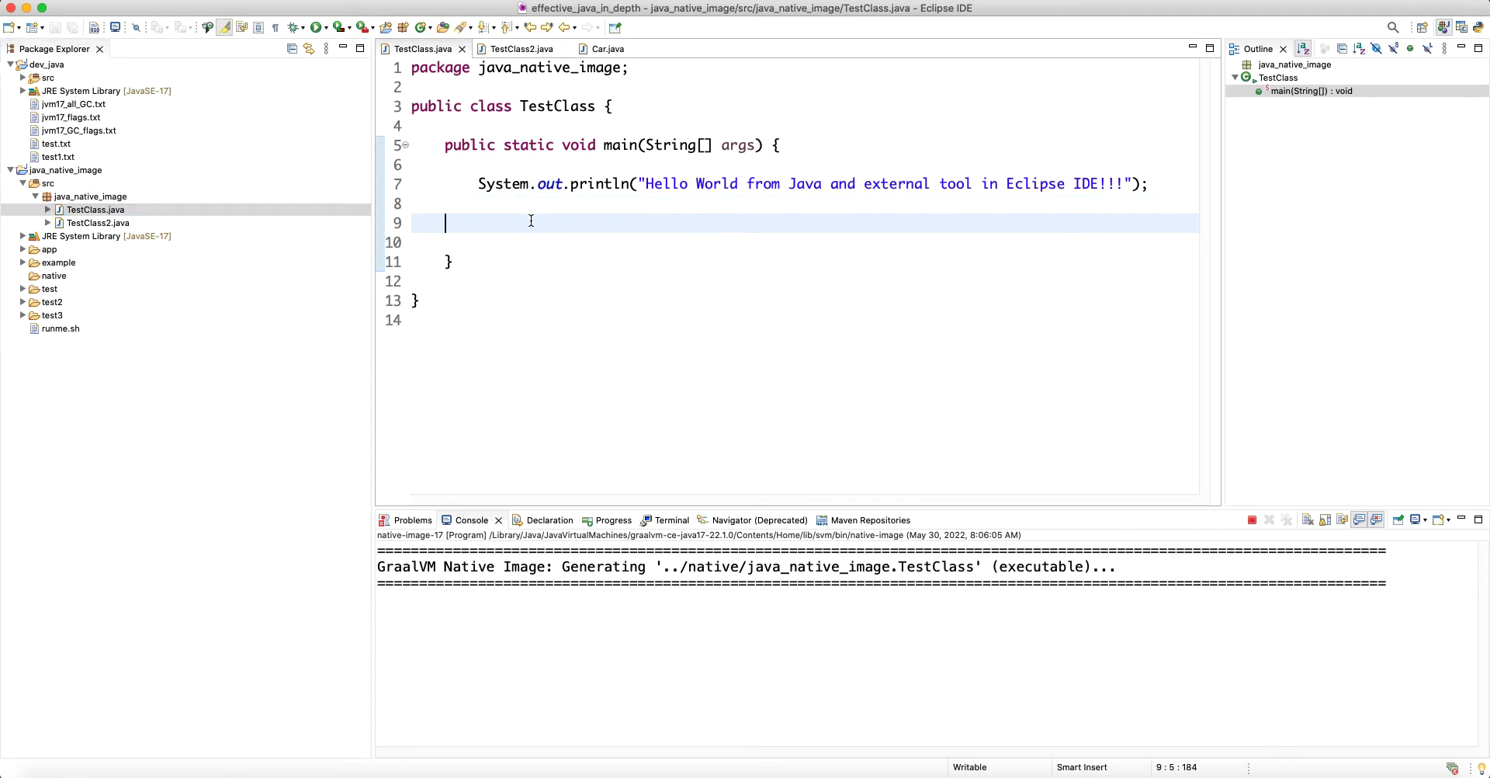
key("Tab")
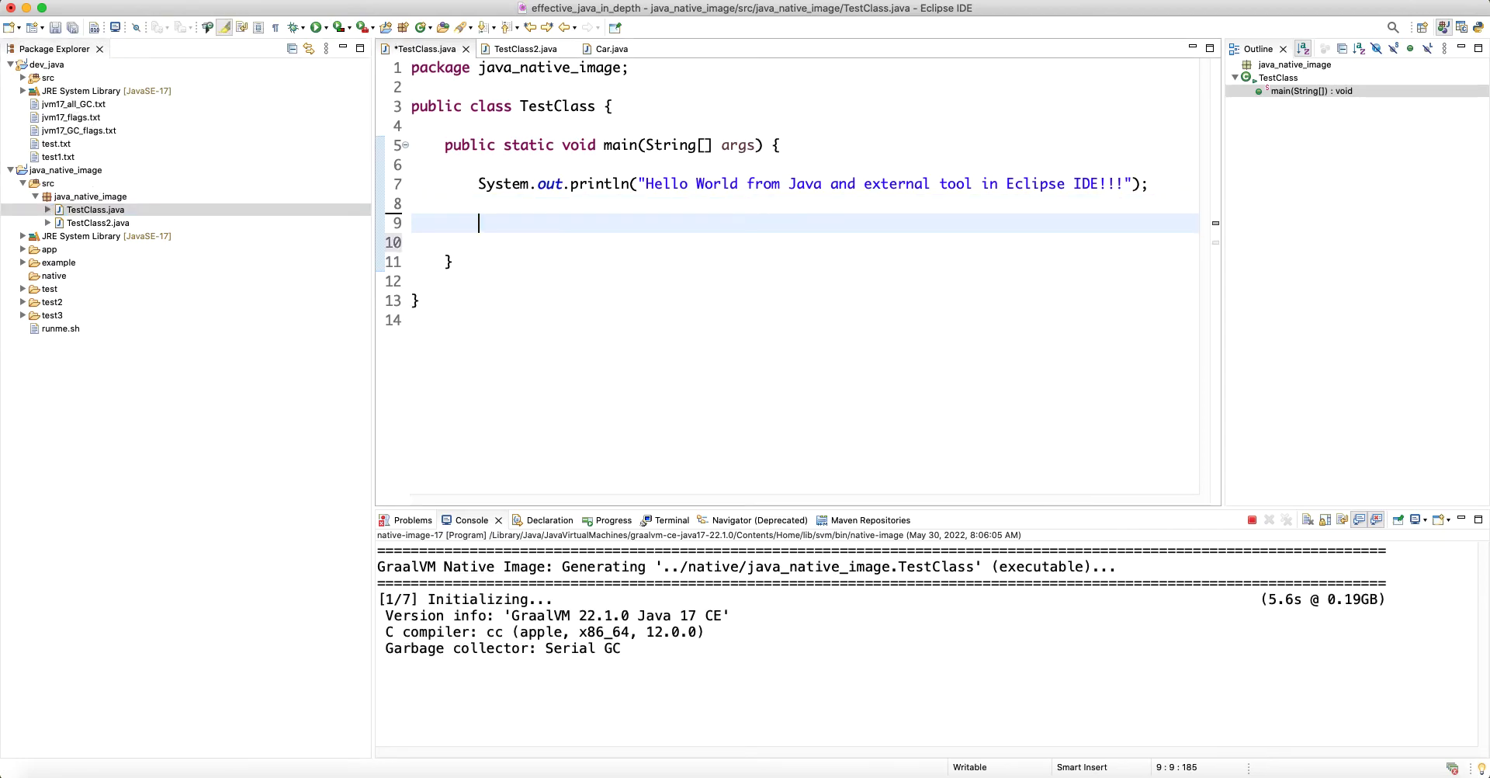
left_click(1251, 519)
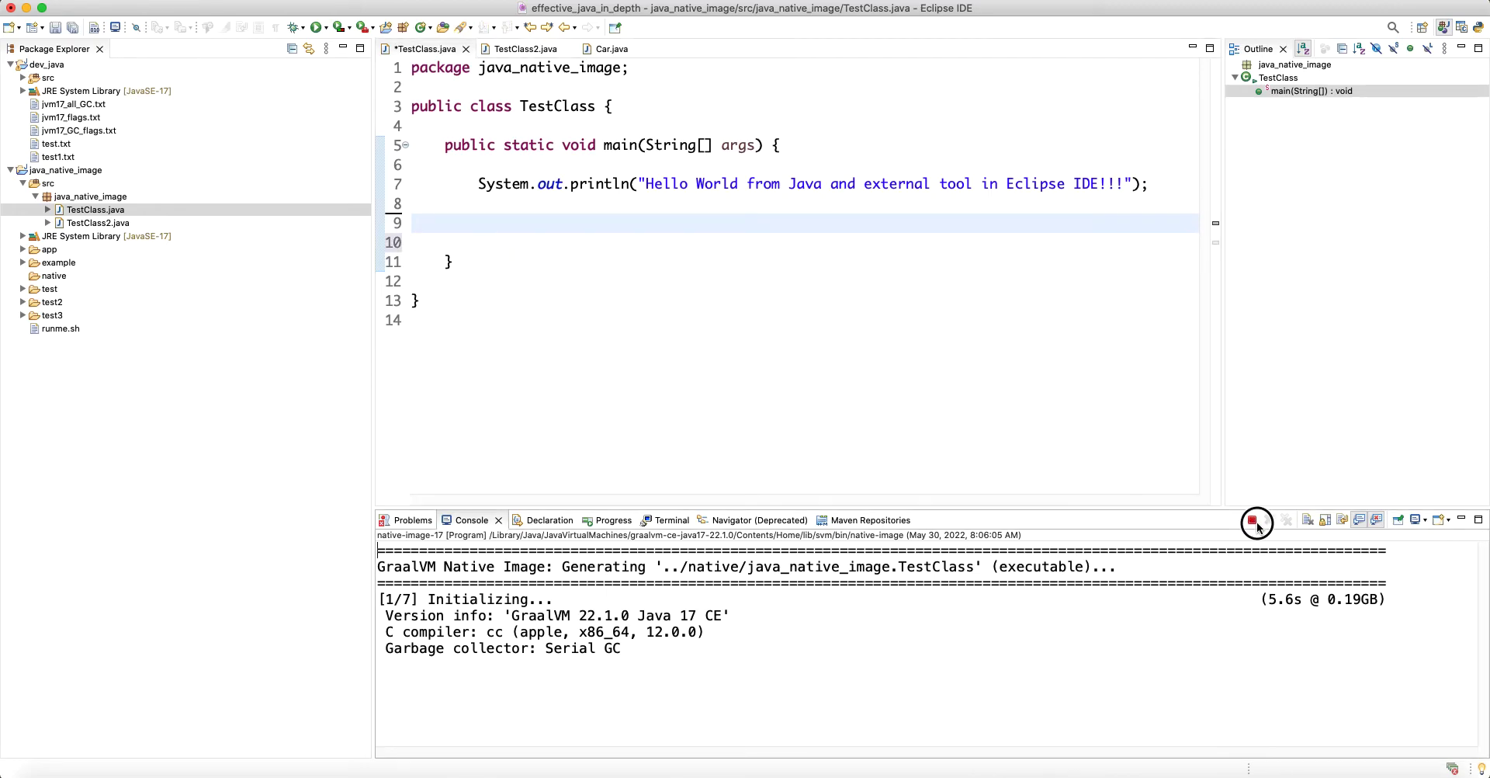
left_click(1286, 519)
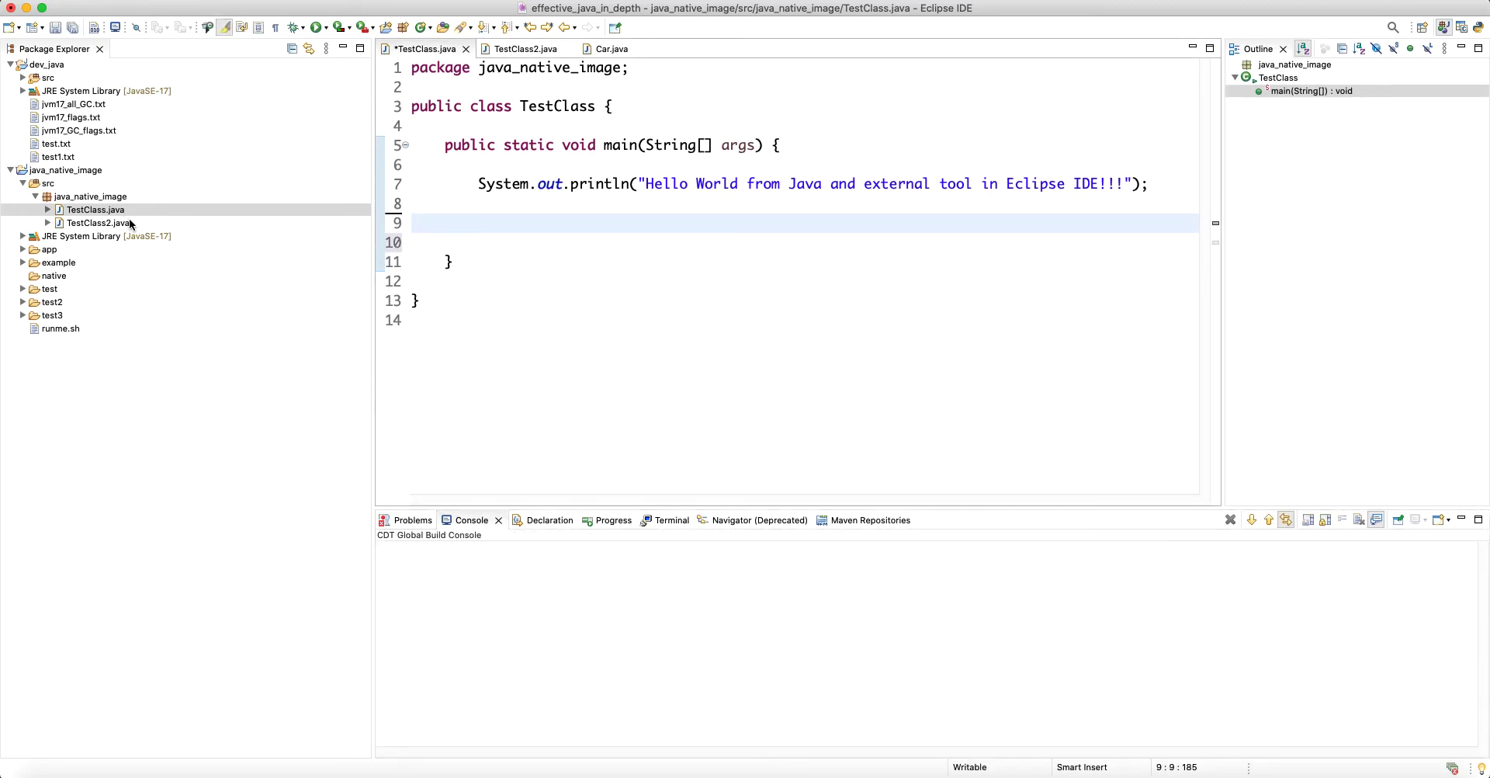
Step: Declare Car car = new Car() ; below the println statement in TestClass's main method and save the file
type("Car")
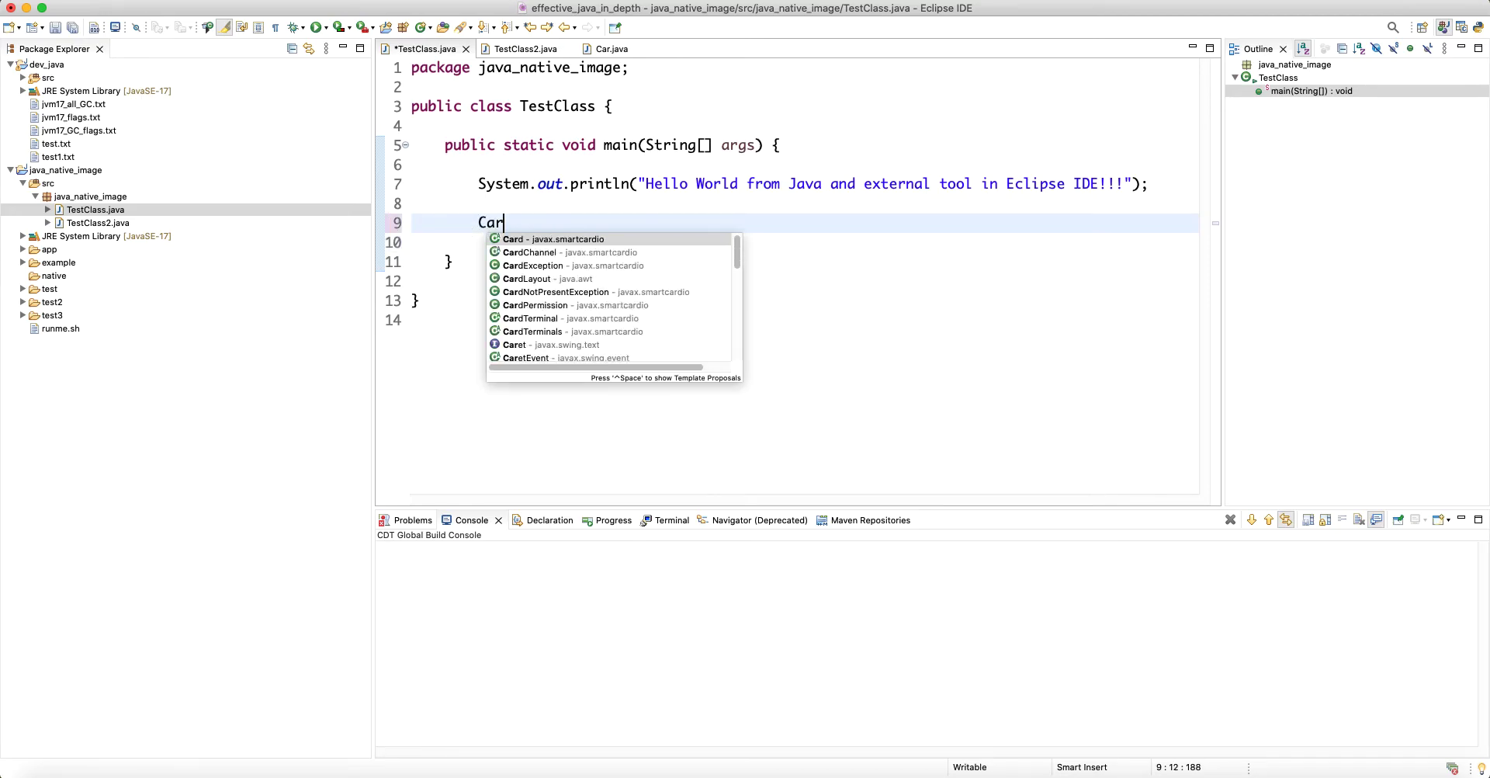
type(" car = new Car")
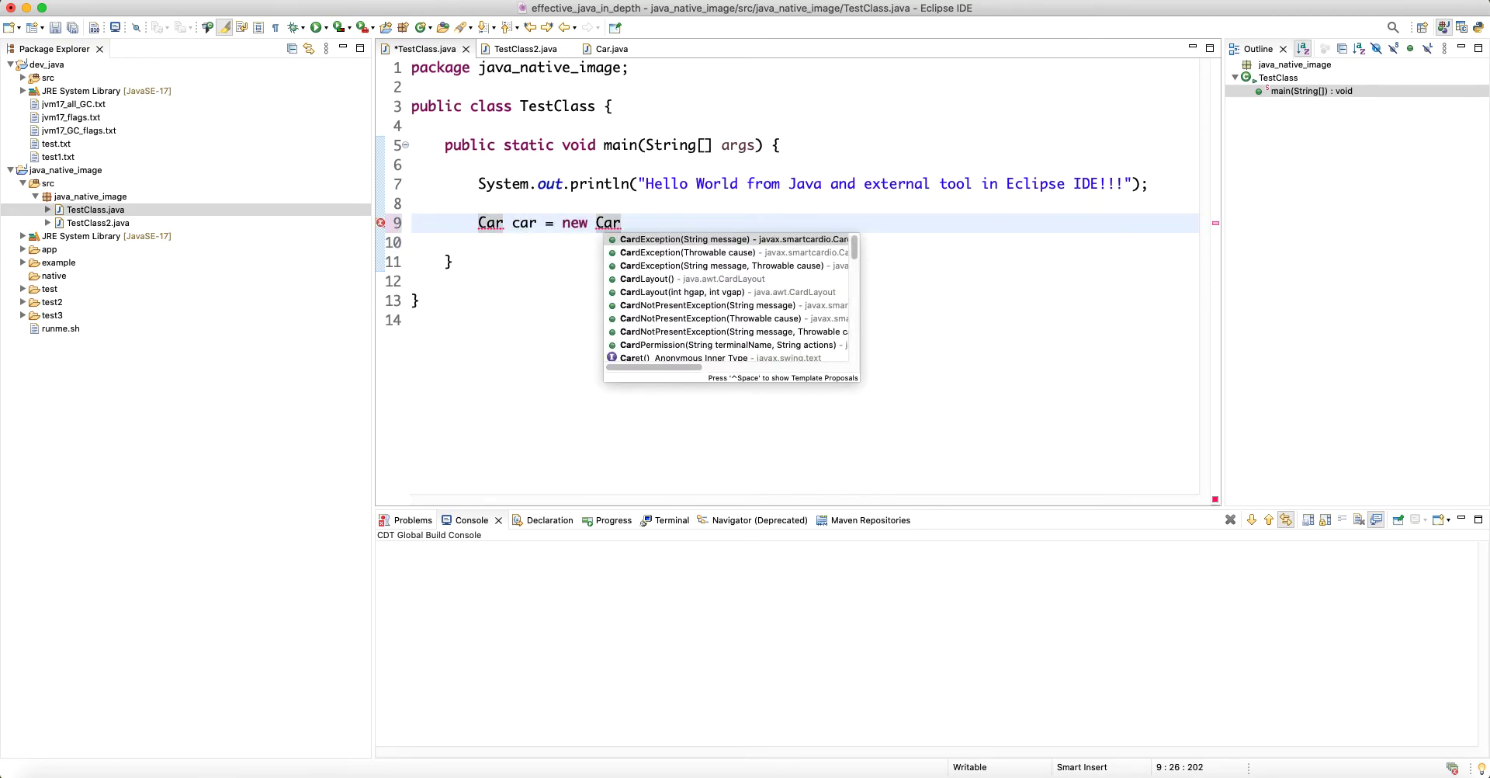
type("() ;")
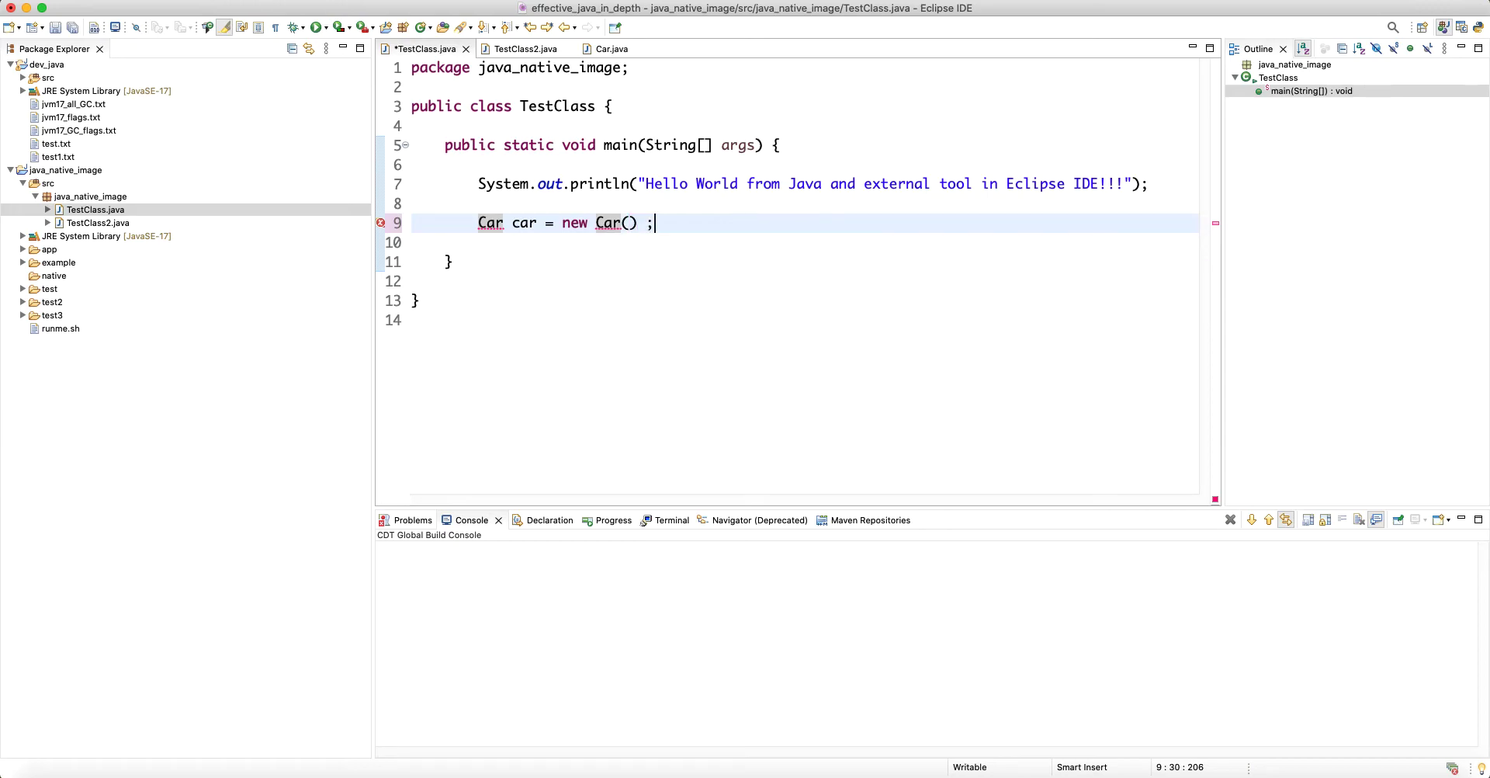
key("super+s")
Step: Check the declaration and quick fix options for the Car type in TestClass, then select the java_native_image project
left_click(604, 223)
key("super")
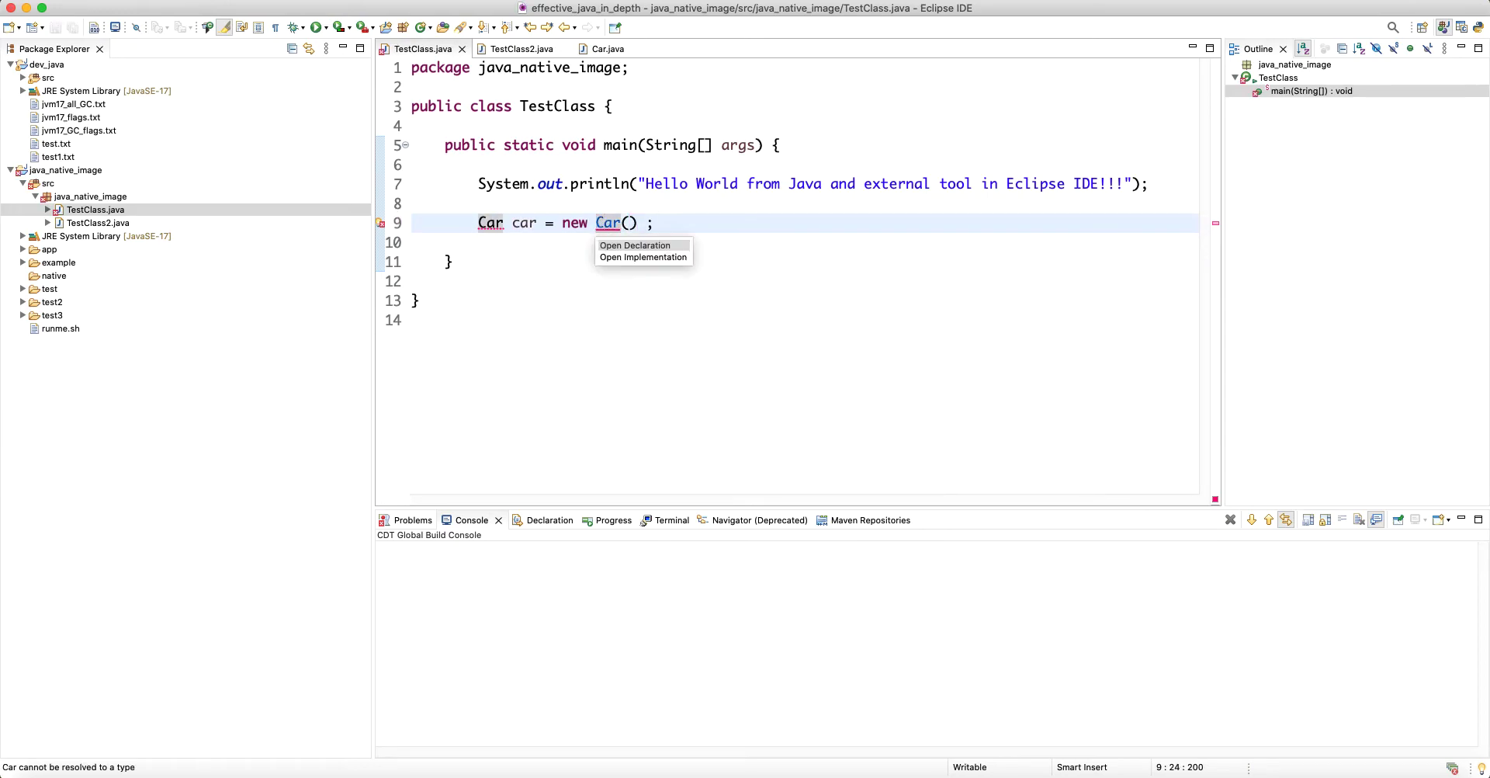
key("super+1")
key("Escape")
left_click(90, 172)
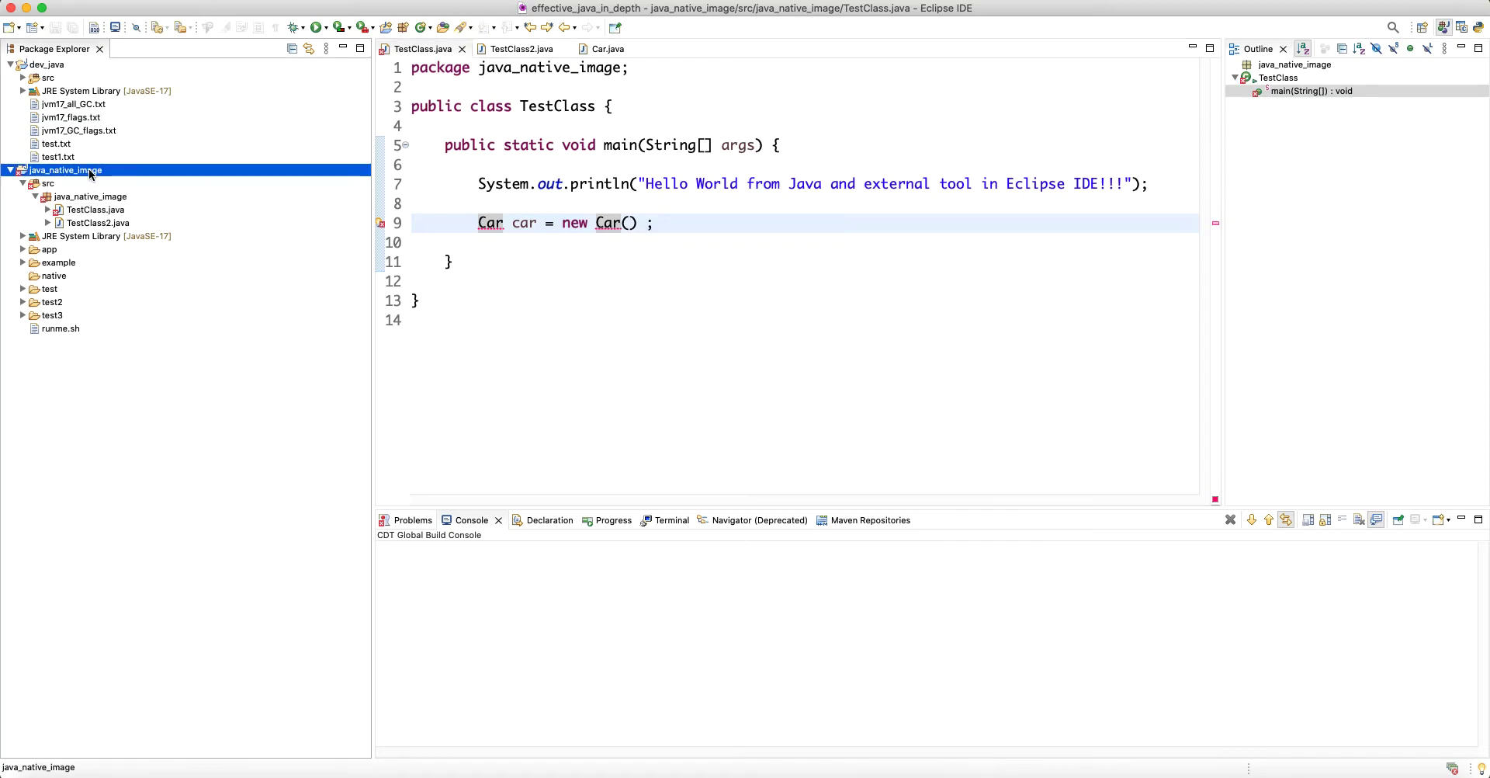
Step: Clear the dev_java reference in the Project References properties of the java_native_image project
right_click(90, 172)
left_click(226, 672)
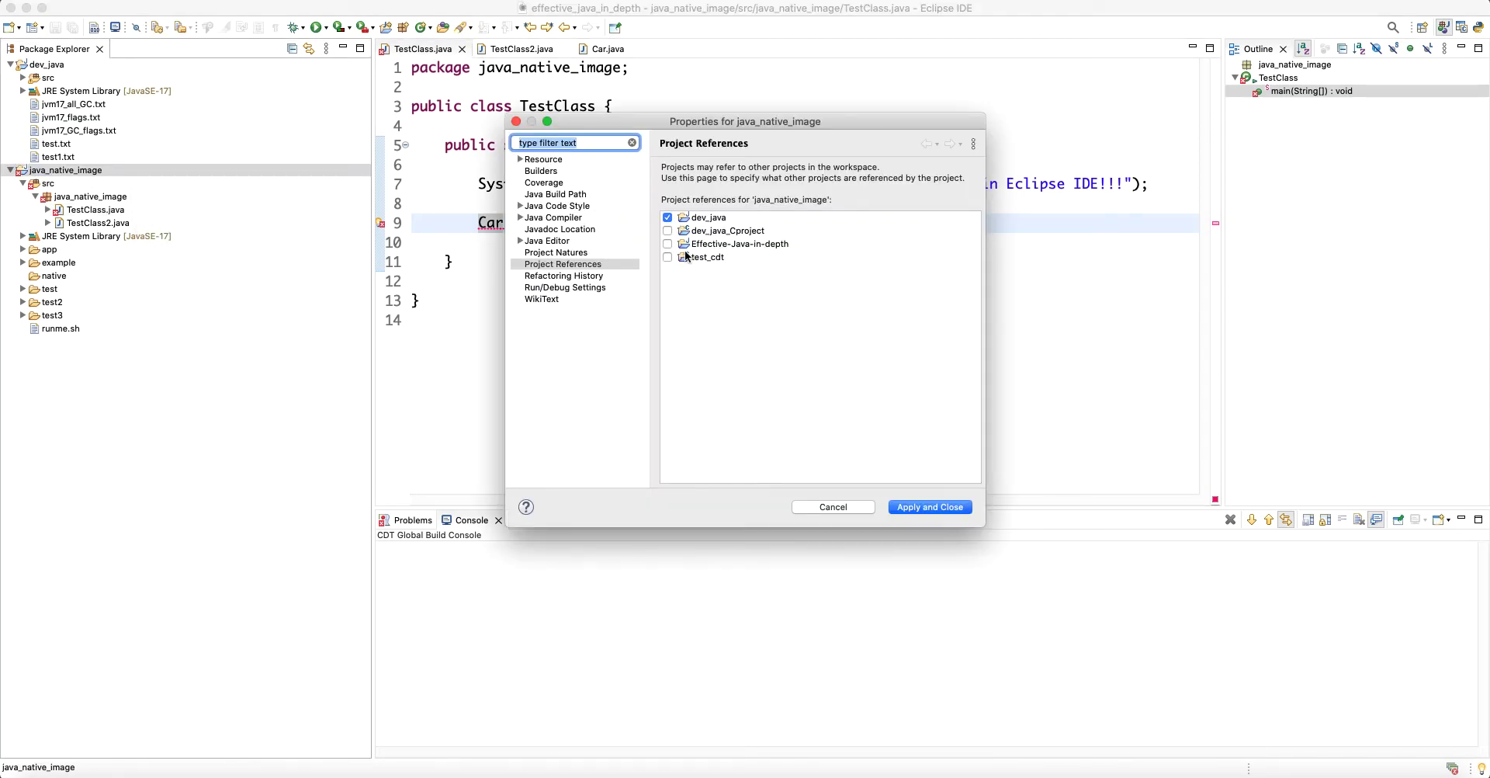
left_click(708, 220)
left_click(599, 267)
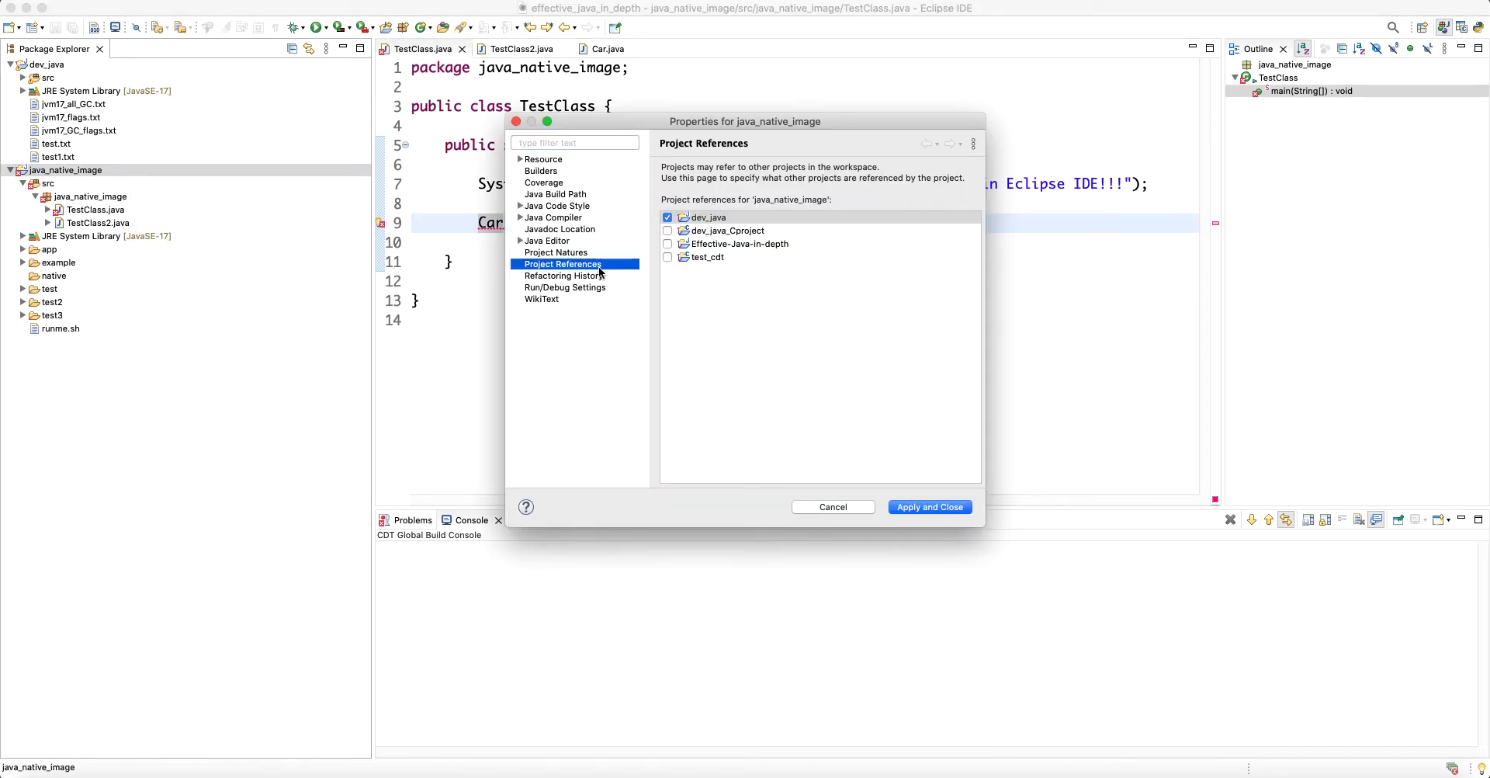
left_click(668, 218)
Step: Add dev_java as a required project on the Java Build Path classpath of java_native_image and apply the properties
left_click(566, 194)
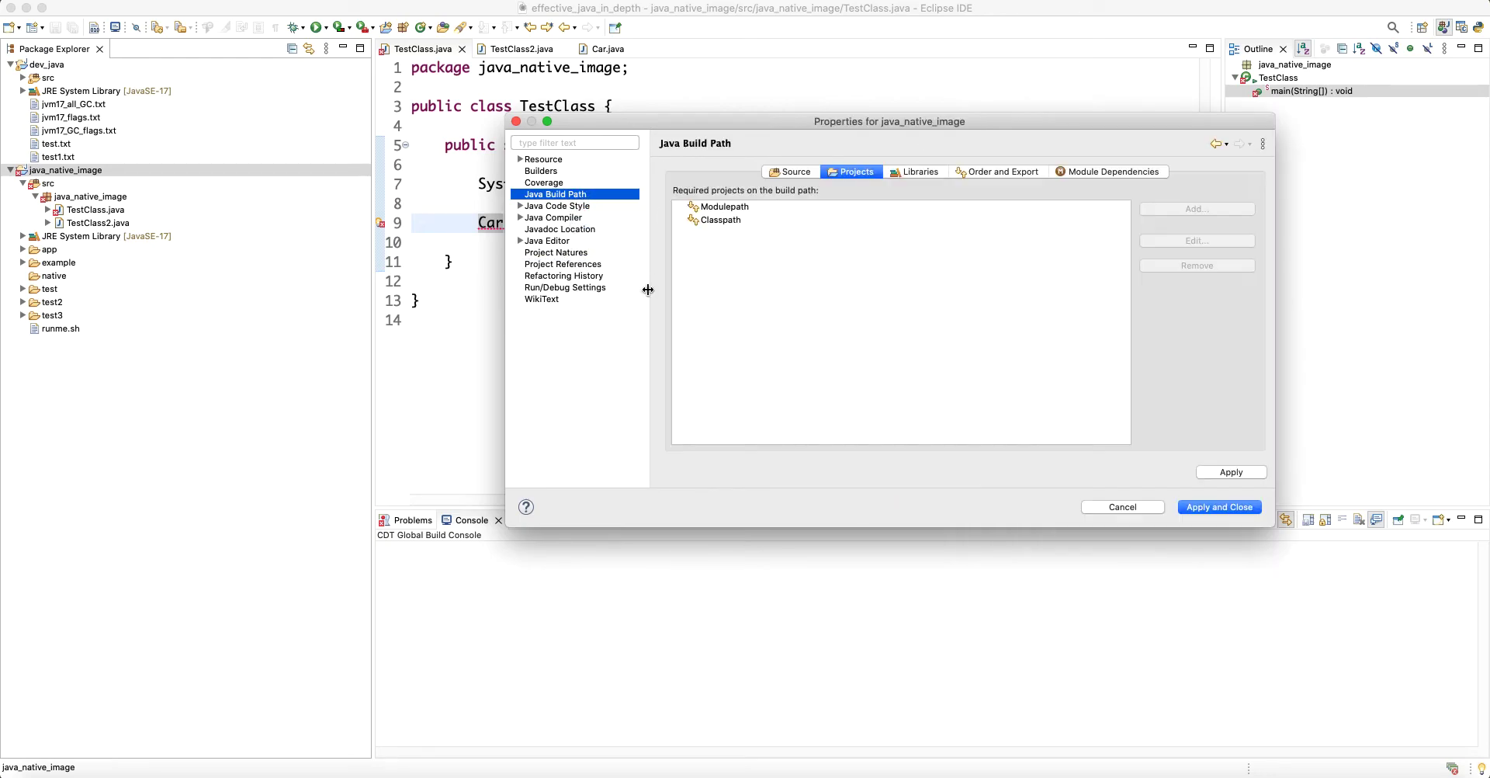
left_click(579, 245)
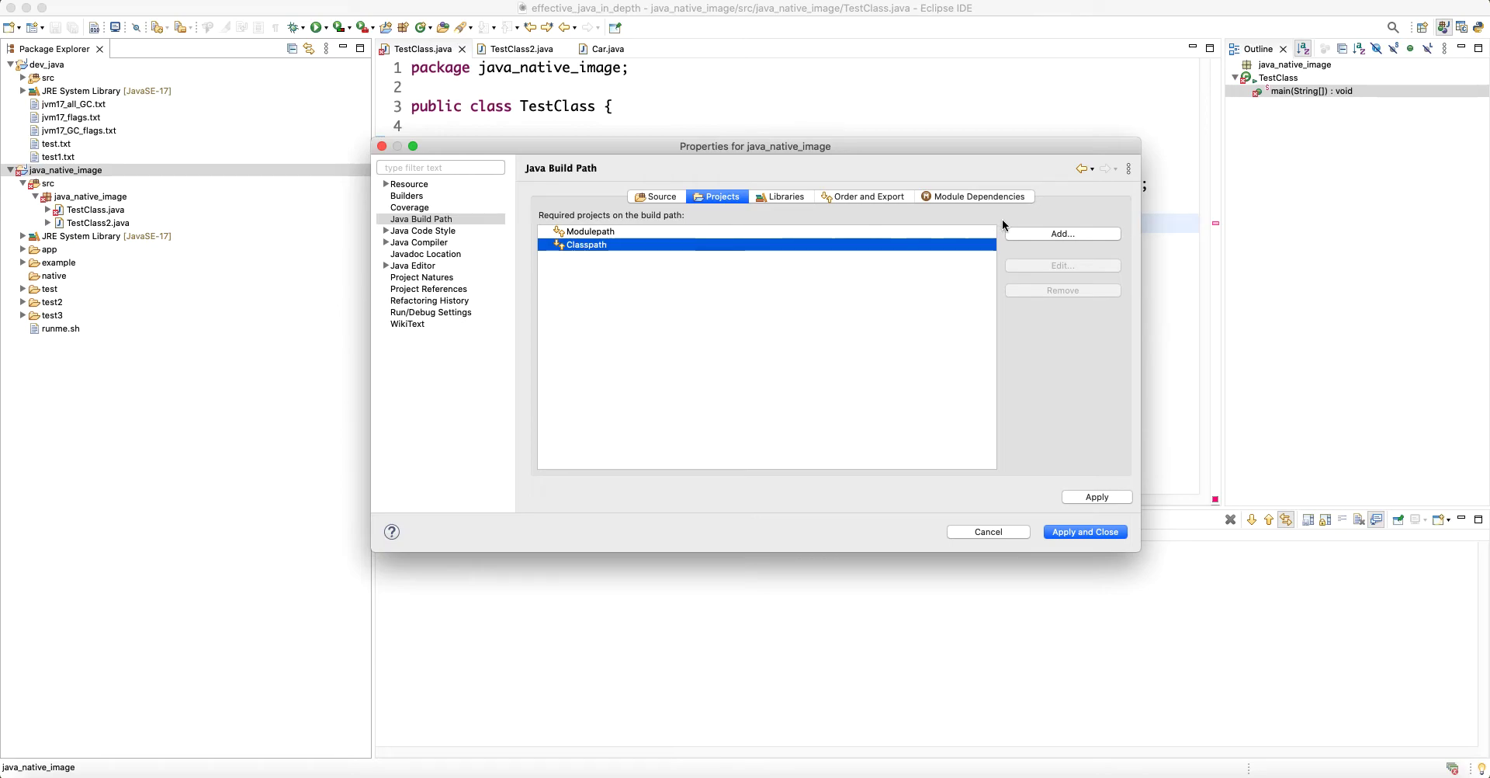
left_click(1062, 233)
left_click(641, 173)
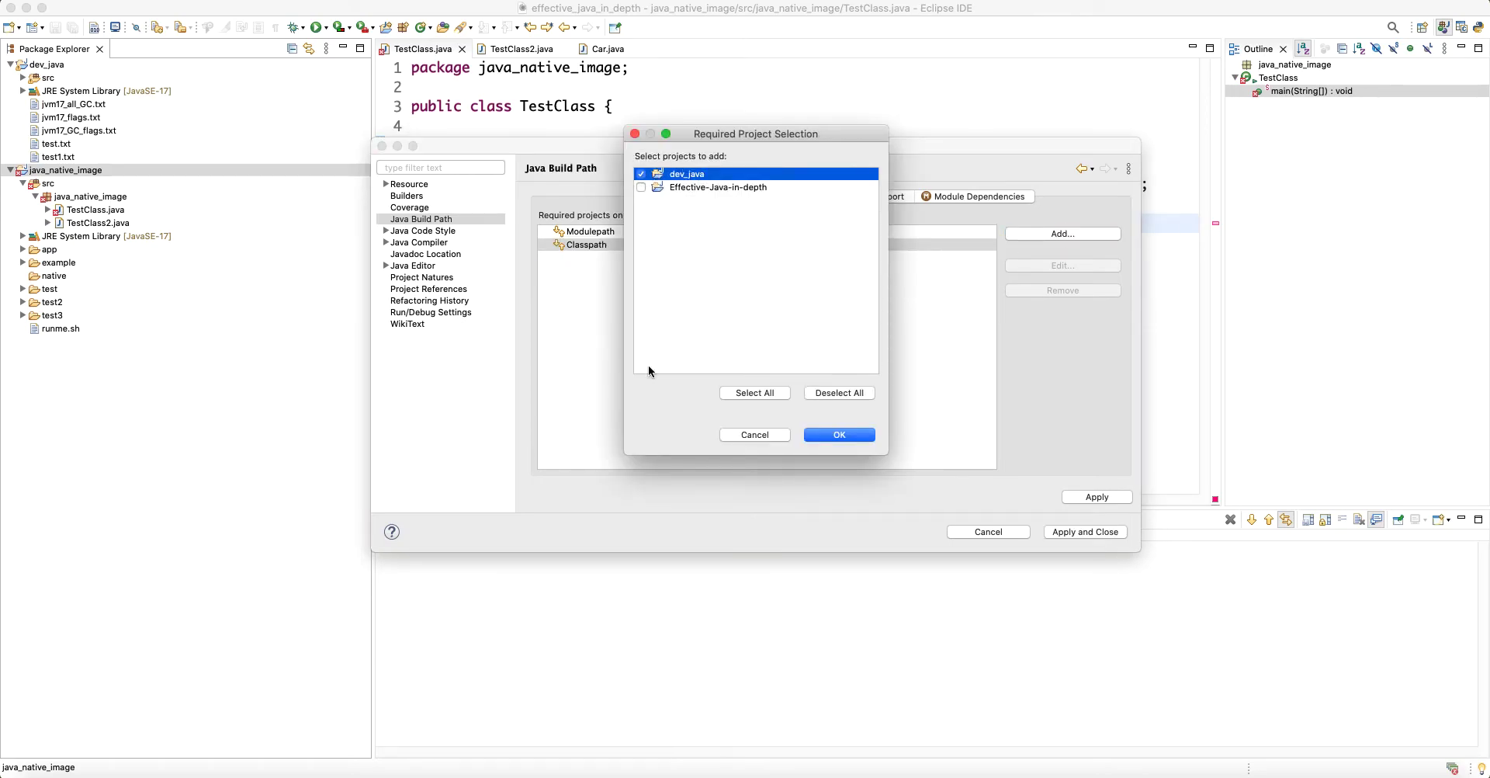
left_click(840, 435)
key("Return")
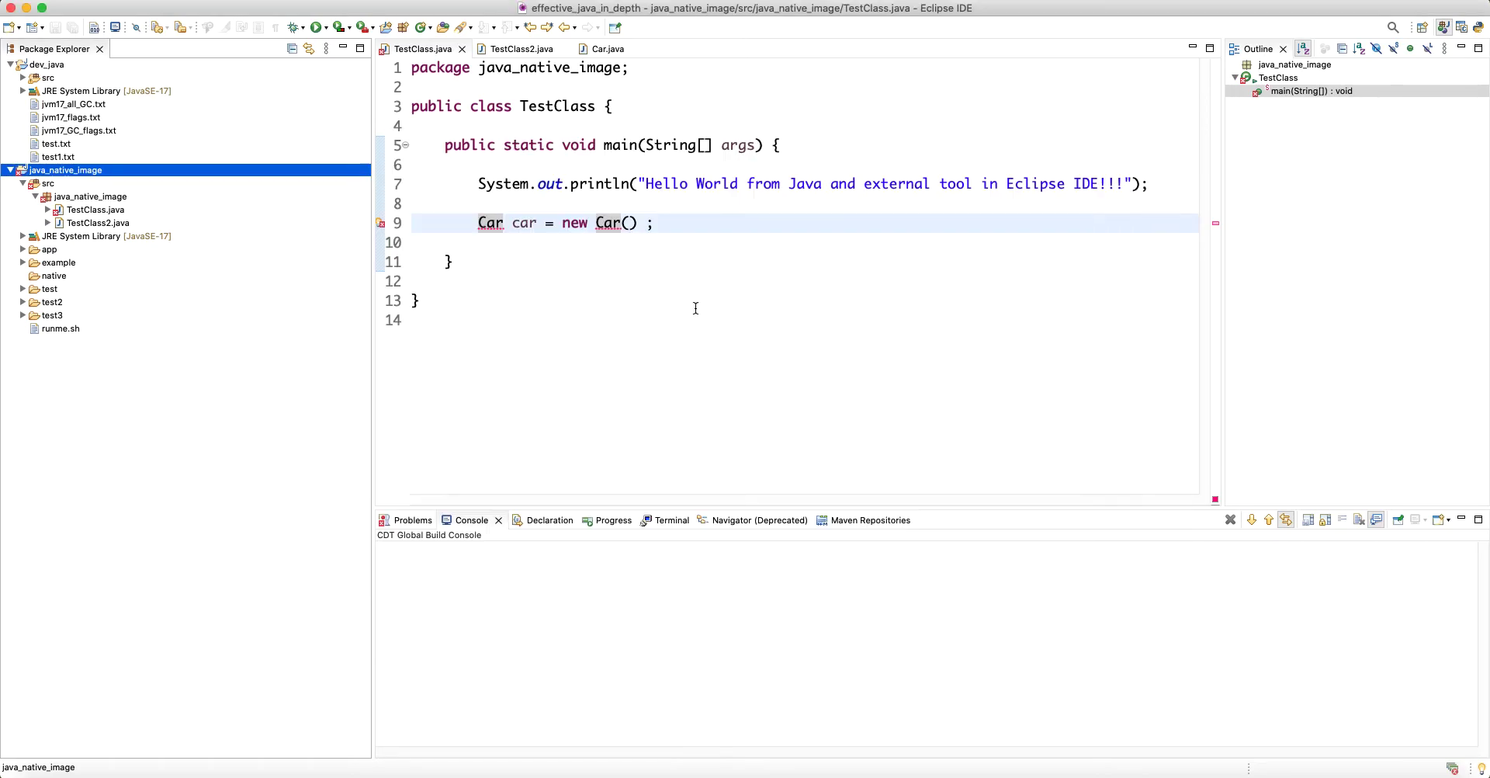
Step: Check the quick fixes for Car in TestClass, then delete the Car declaration line and save the file
left_click(488, 226)
key("super+1")
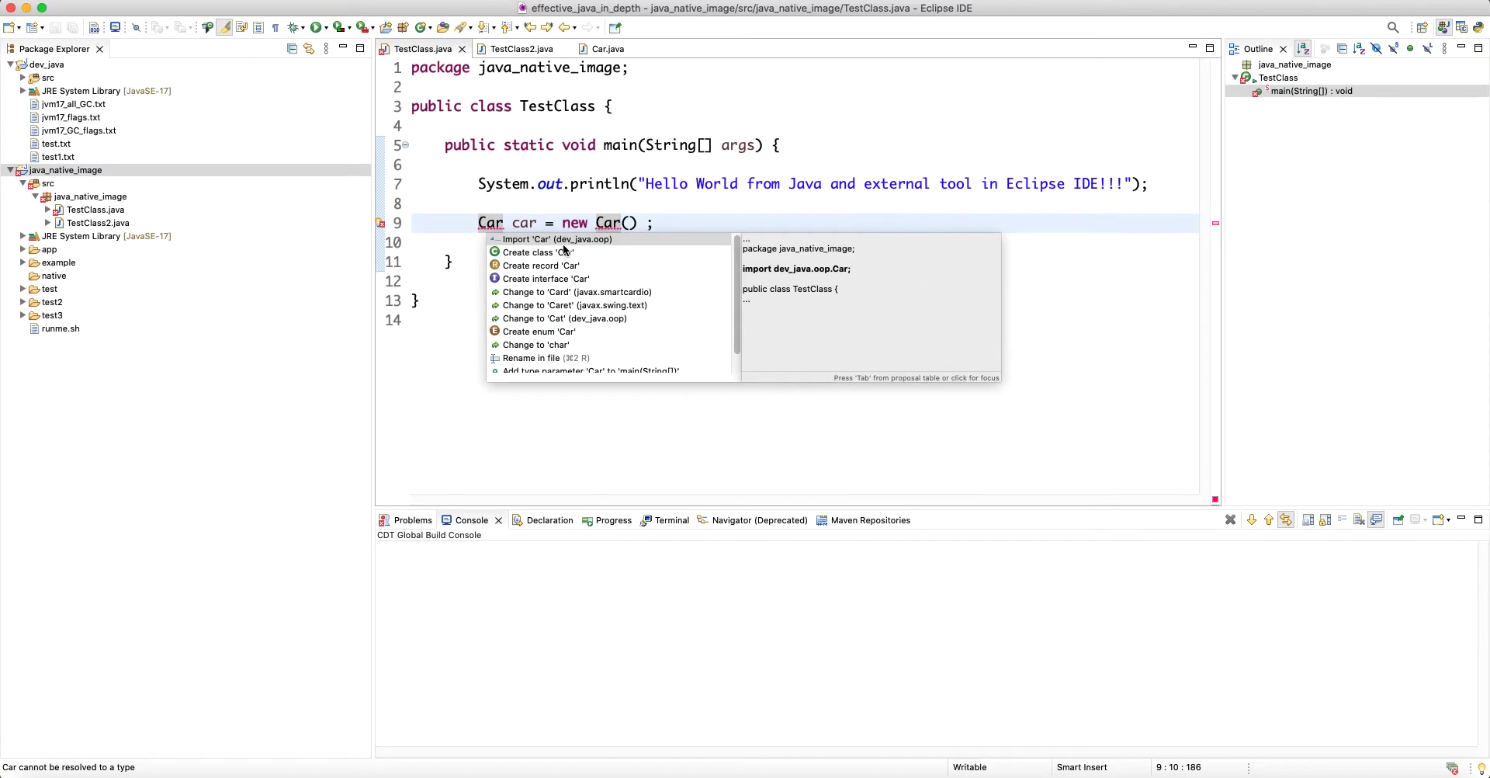
left_click(552, 203)
left_click_drag(652, 222, 376, 222)
key("BackSpace")
key("BackSpace")
key("super+s")
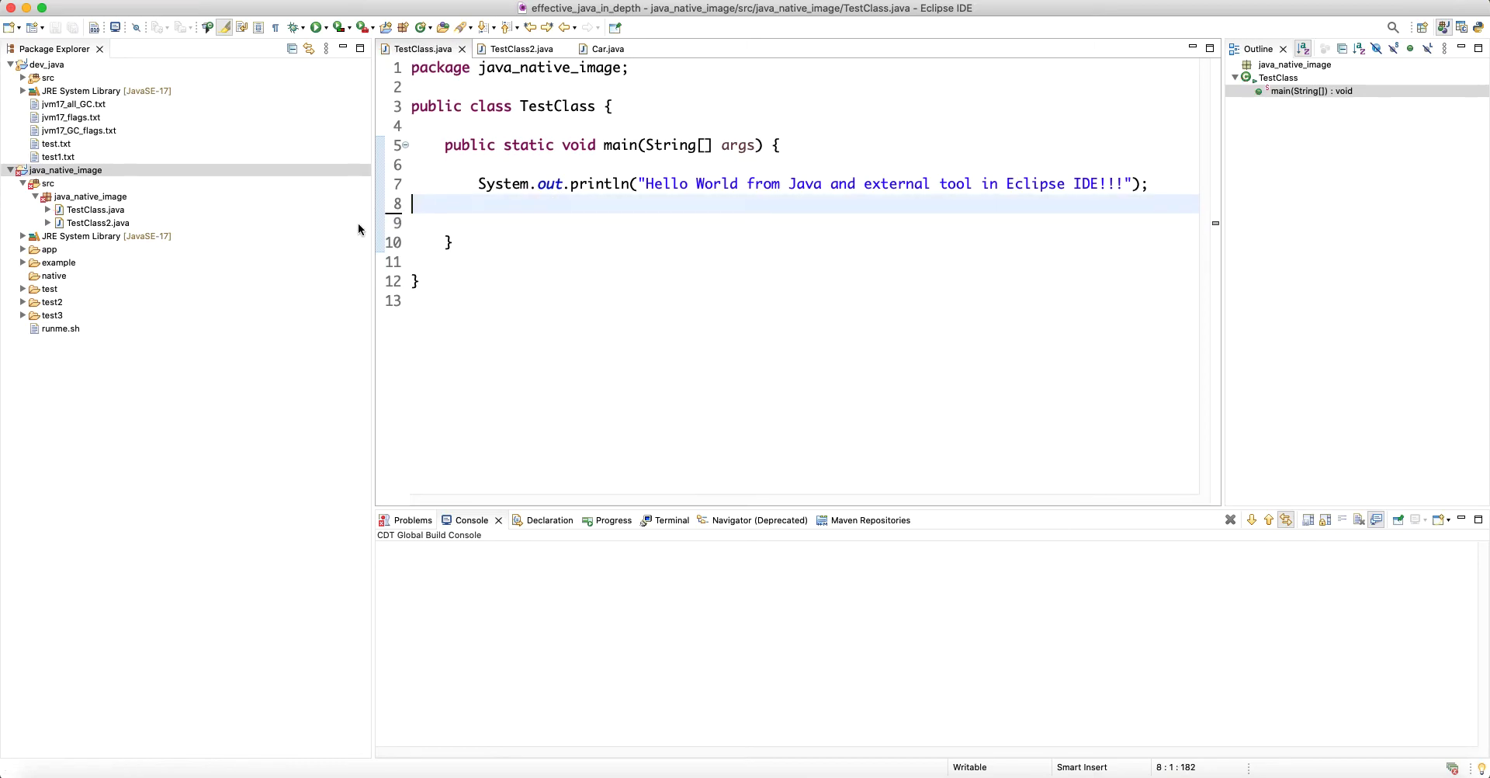
Step: Remove dev_java from the required classpath projects in the Java Build Path properties of java_native_image
right_click(104, 170)
left_click(184, 677)
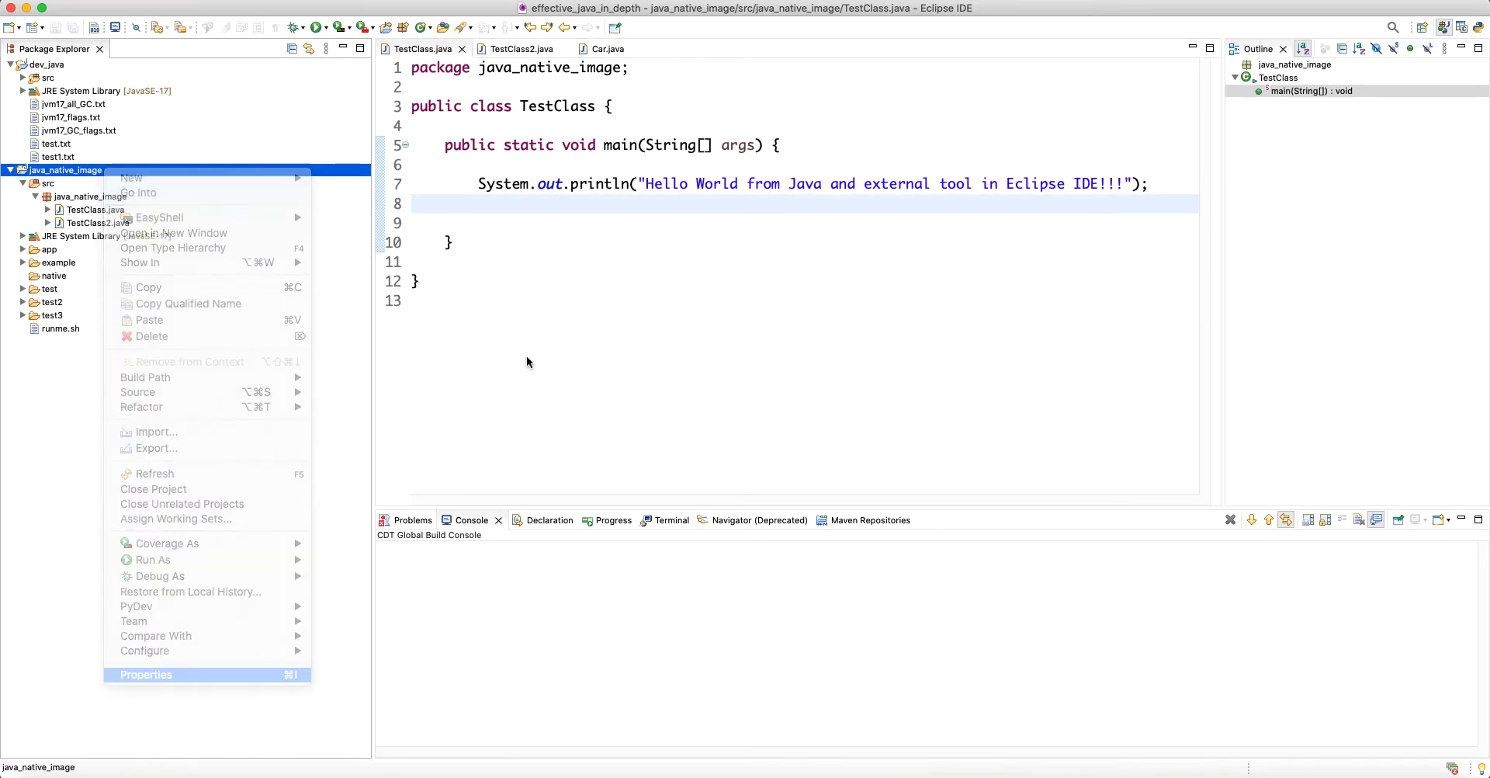
left_click(583, 228)
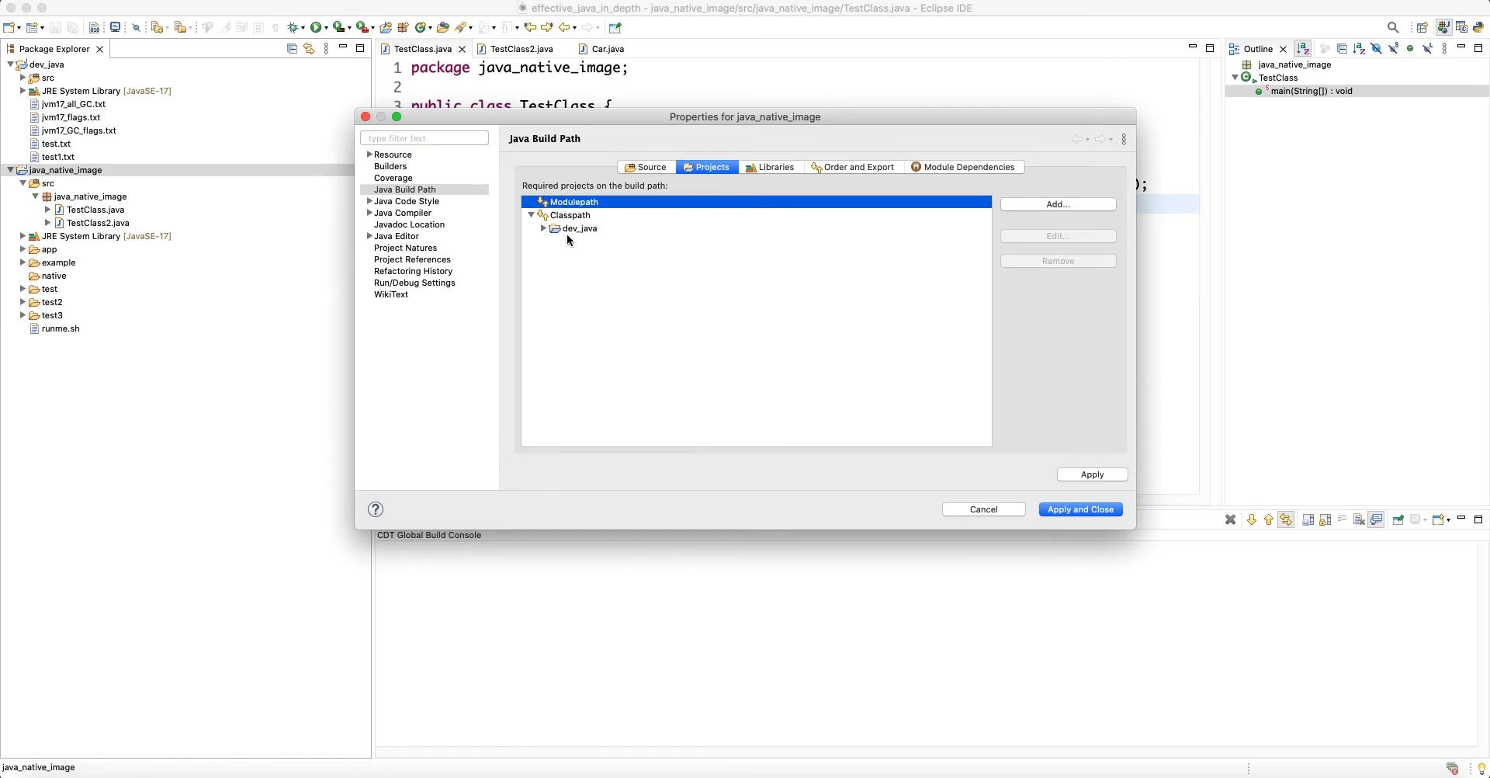
left_click(542, 228)
left_click(543, 229)
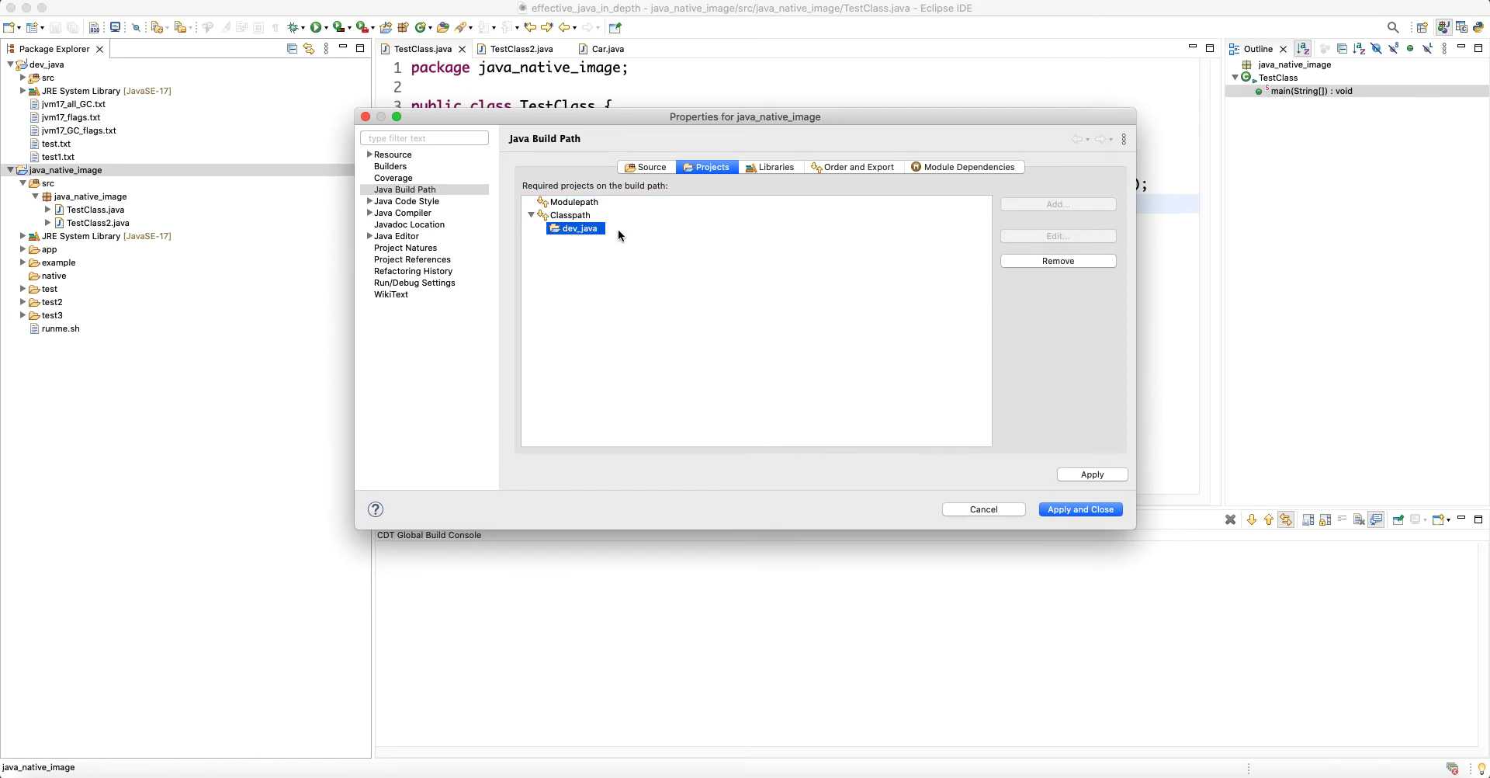
left_click(460, 186)
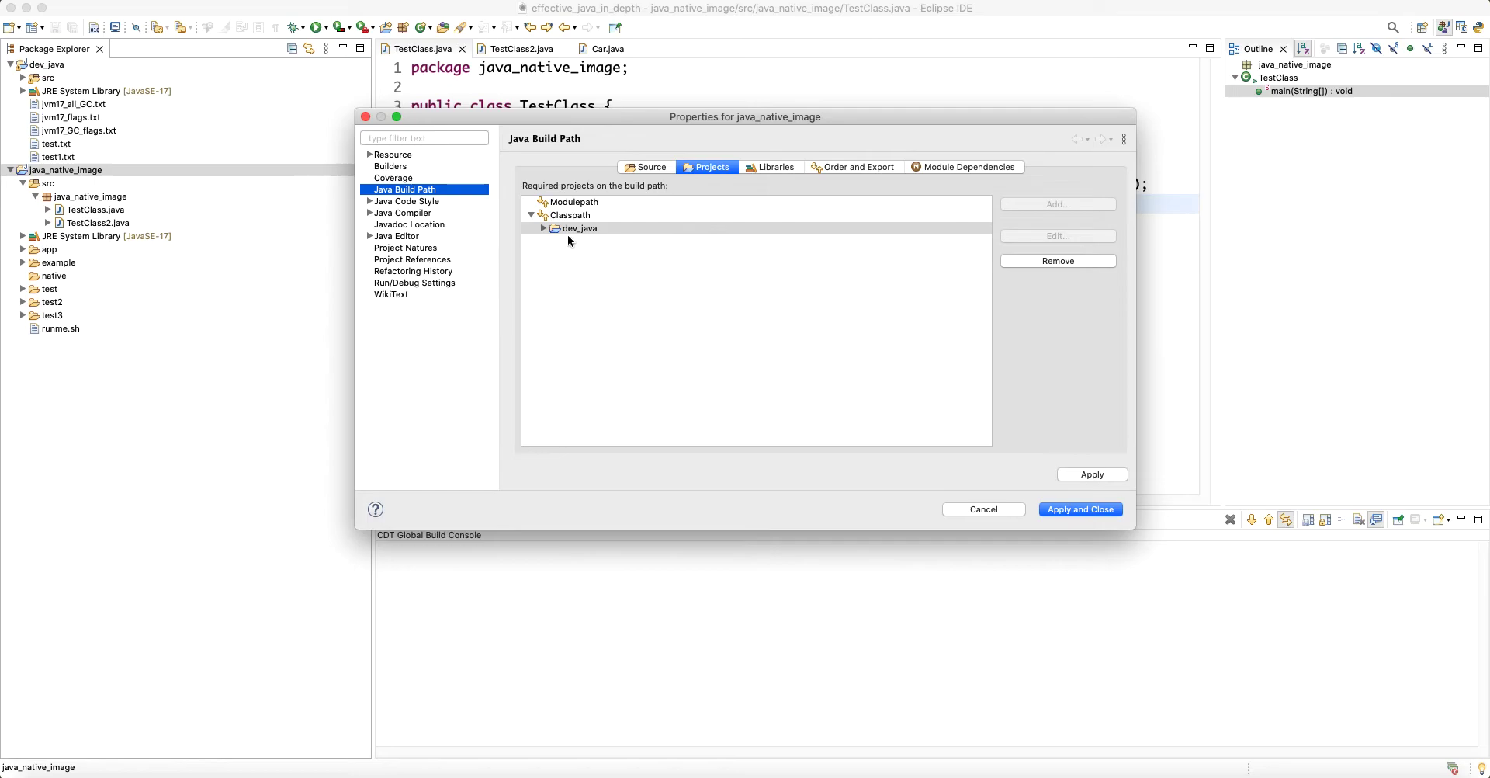
left_click(832, 250)
left_click(1058, 261)
Step: Add the dev_java project under Classpath in java_native_image's required projects and apply the properties
left_click(633, 213)
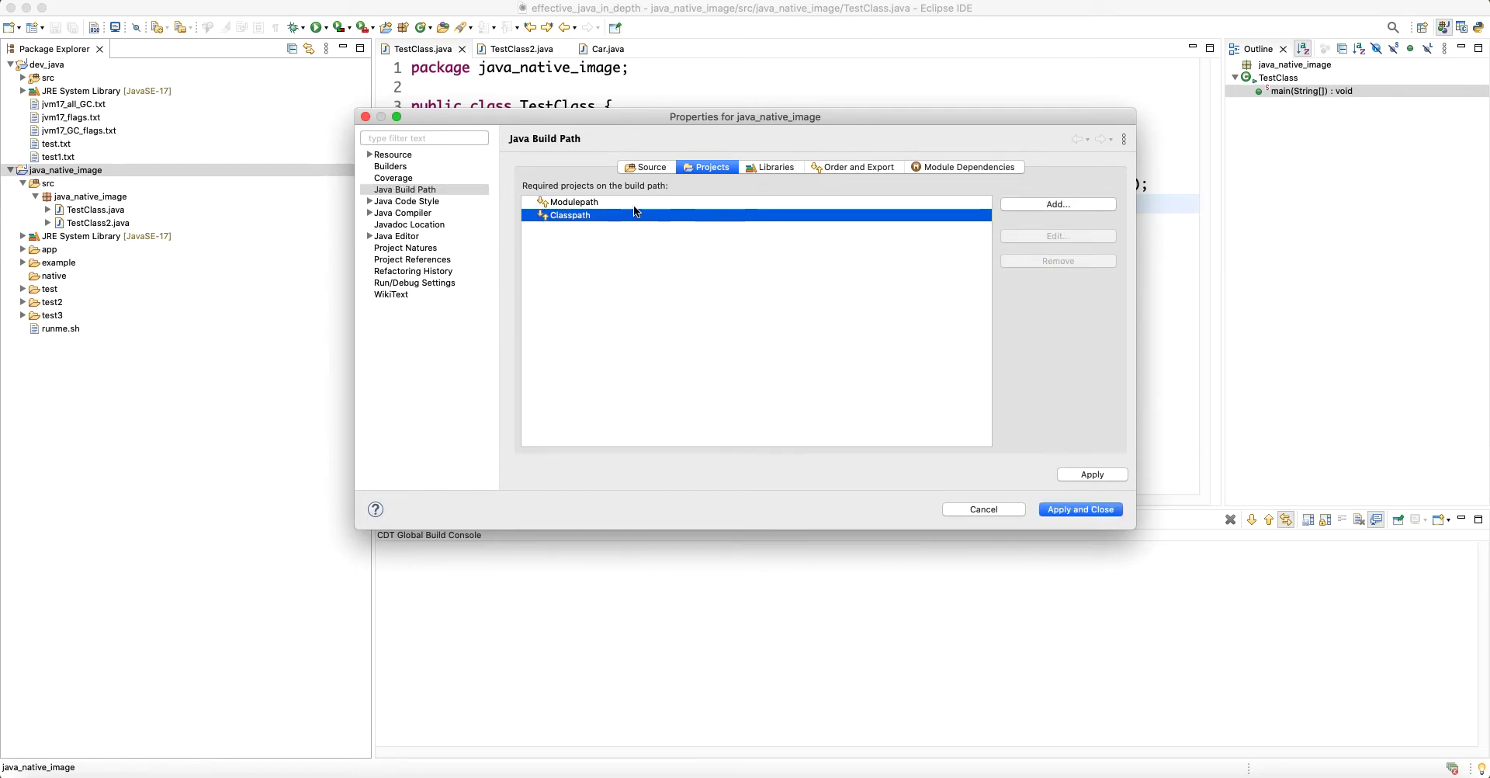
left_click(1048, 203)
left_click_drag(690, 108, 733, 186)
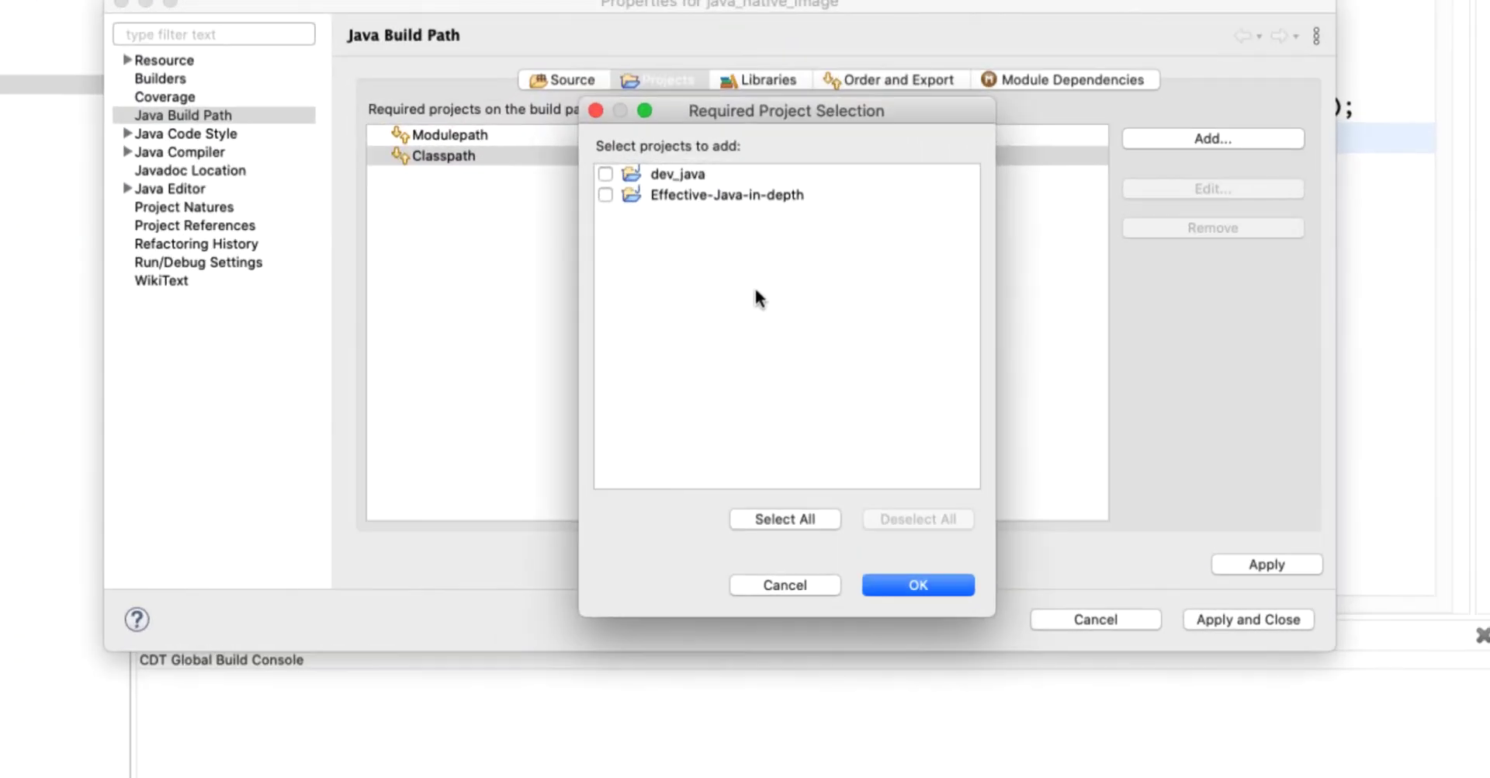
left_click(685, 174)
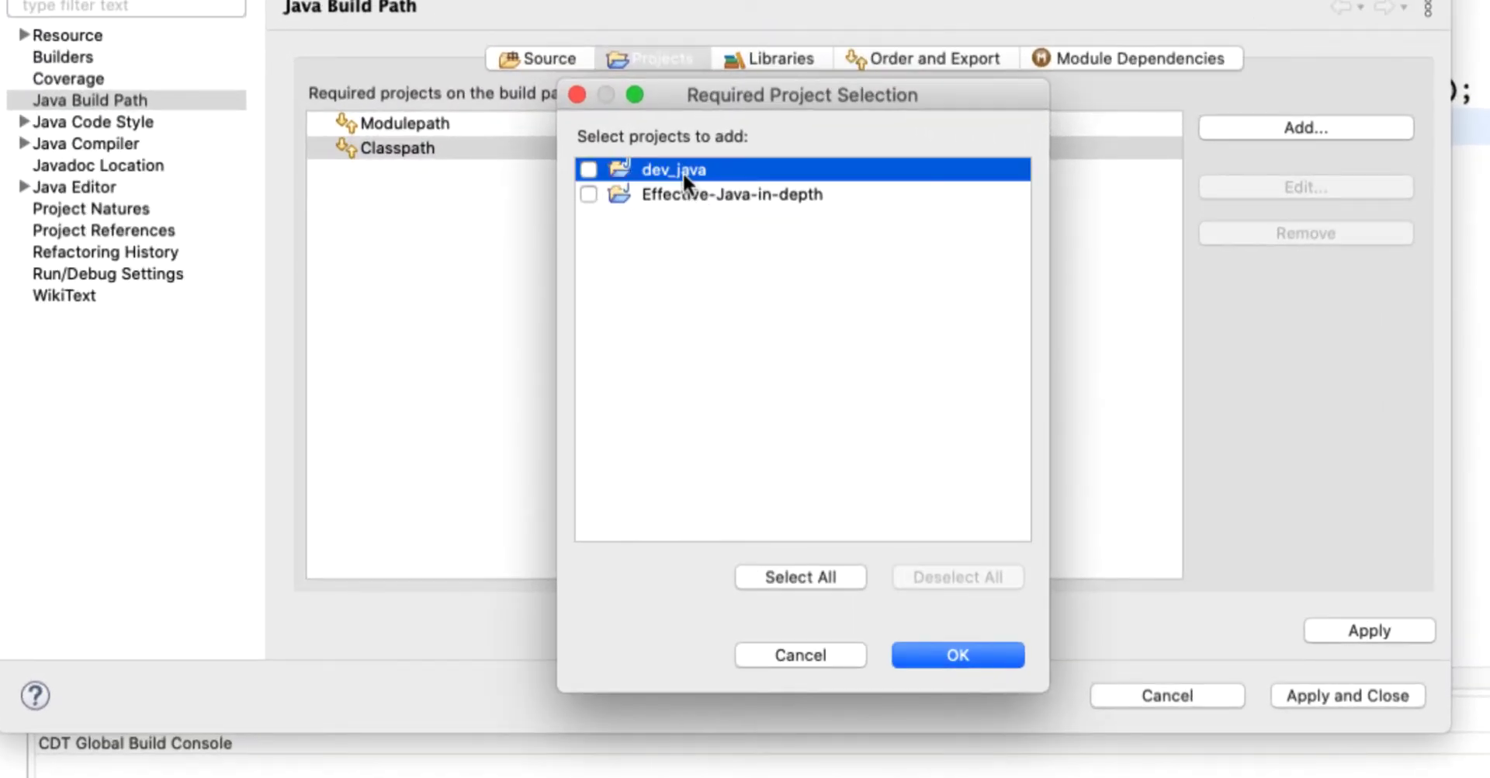
left_click(679, 194)
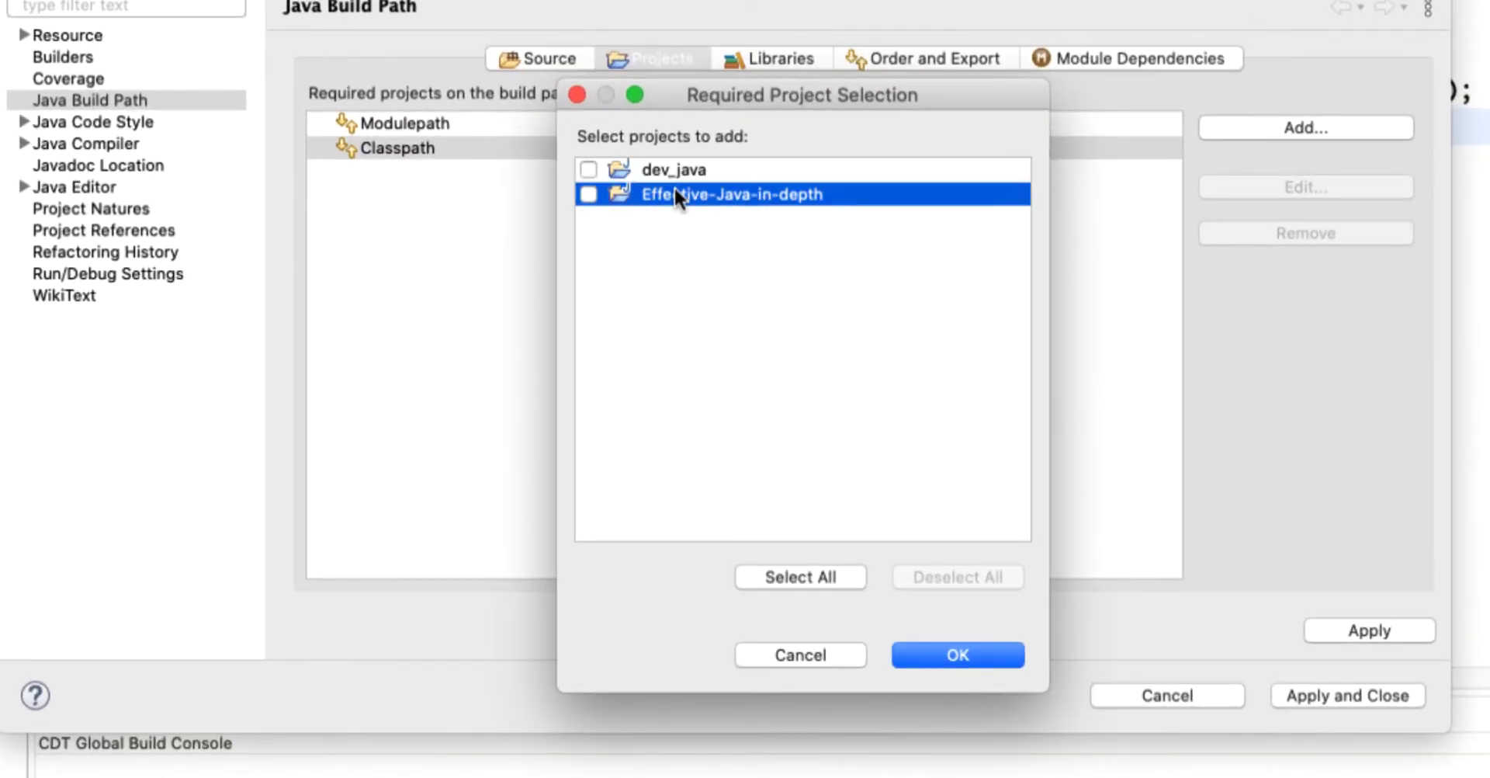
left_click(597, 168)
left_click(587, 169)
left_click(956, 654)
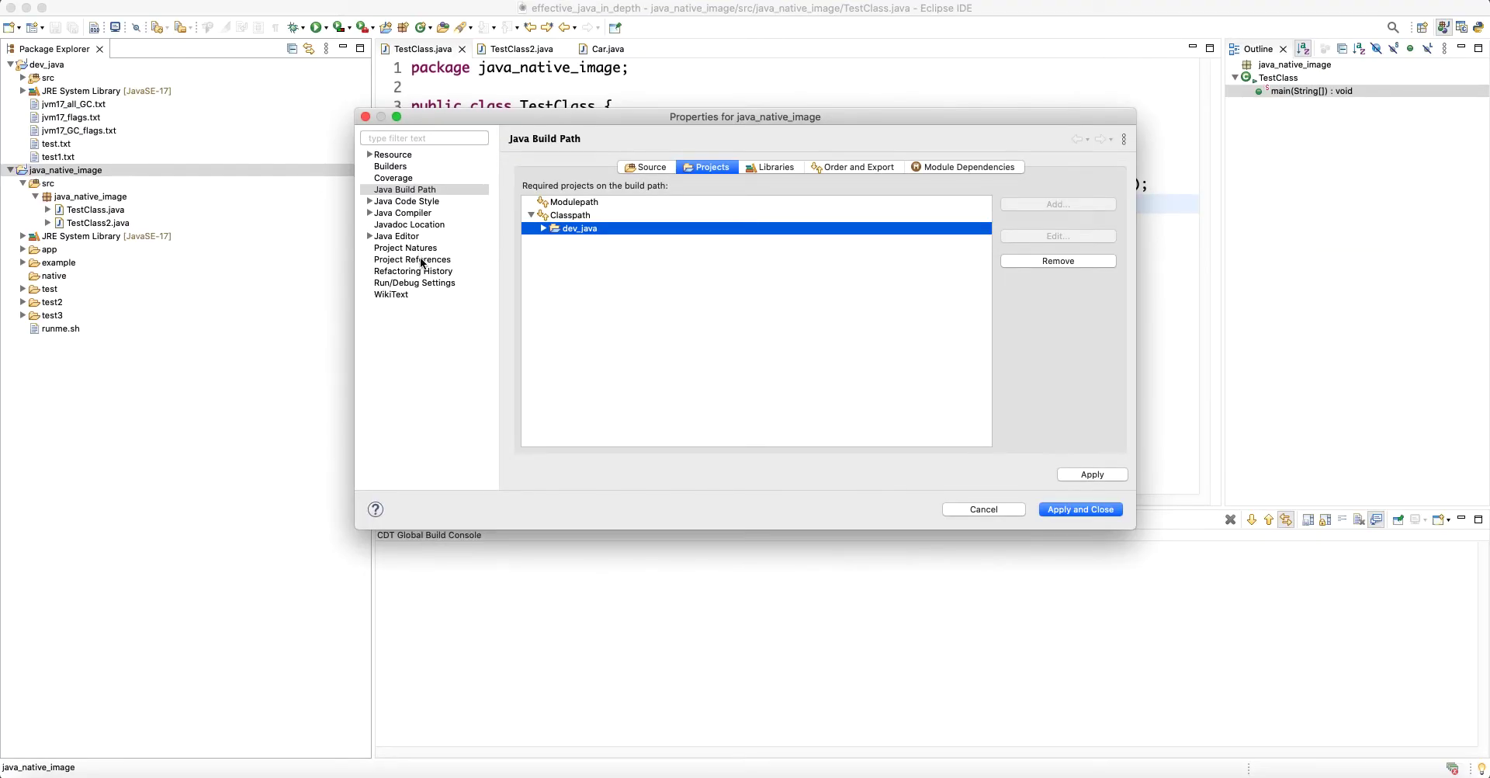
left_click(420, 259)
left_click(402, 191)
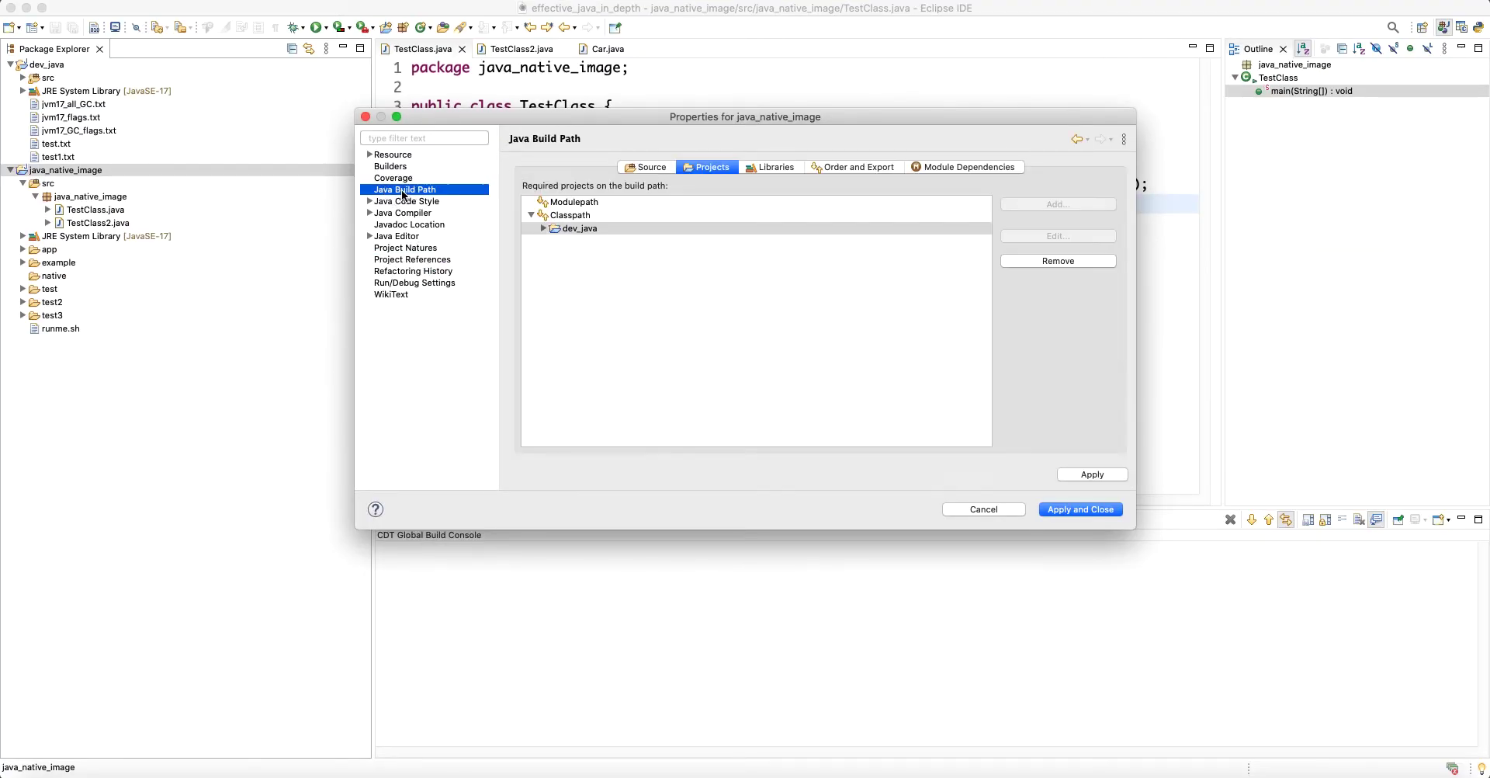
left_click(1094, 510)
Step: Declare Car car = new Car(1000) ; below the println statement in TestClass, using the completion that imports dev_java.oop.Car
left_click(602, 240)
left_click(550, 206)
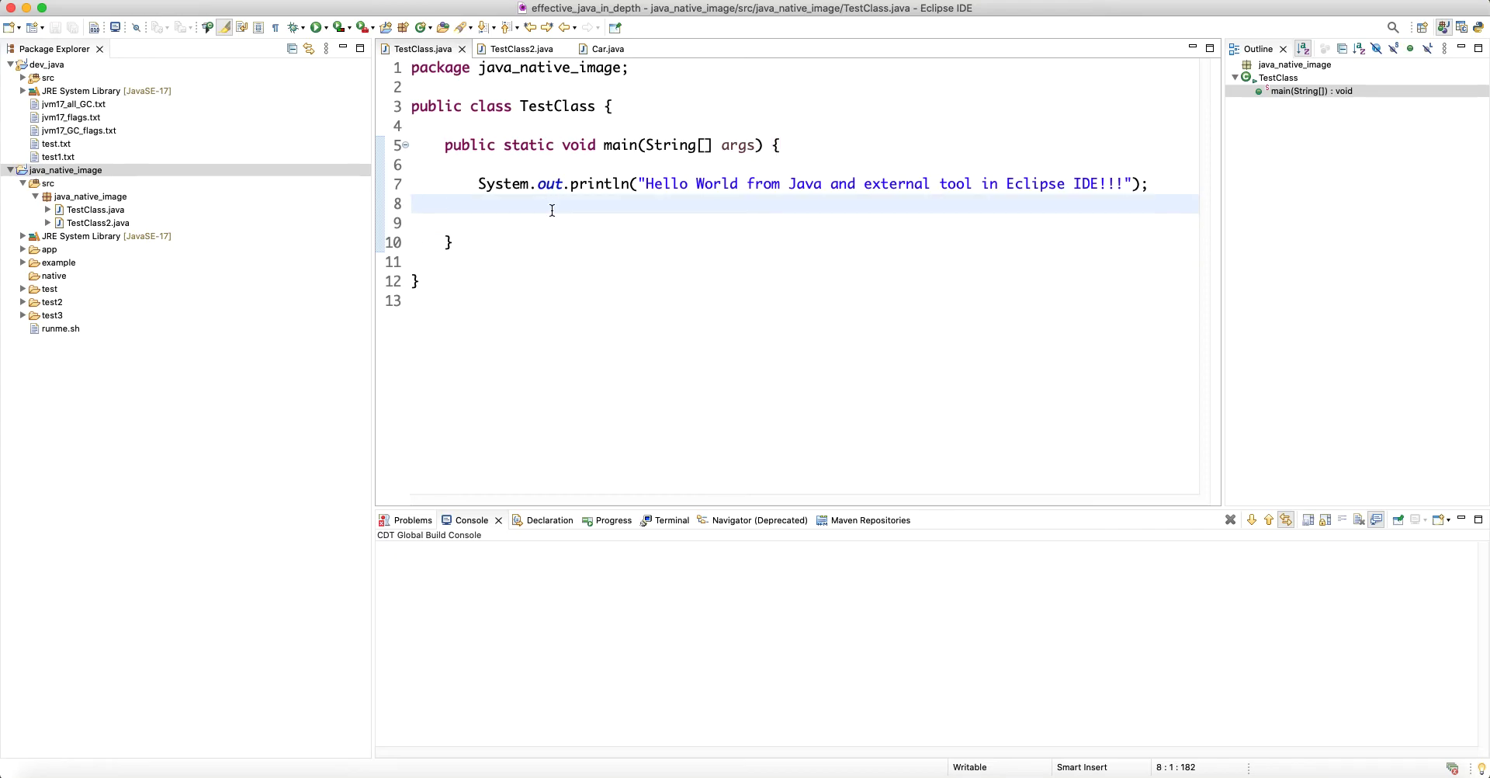
key("Return")
type("C")
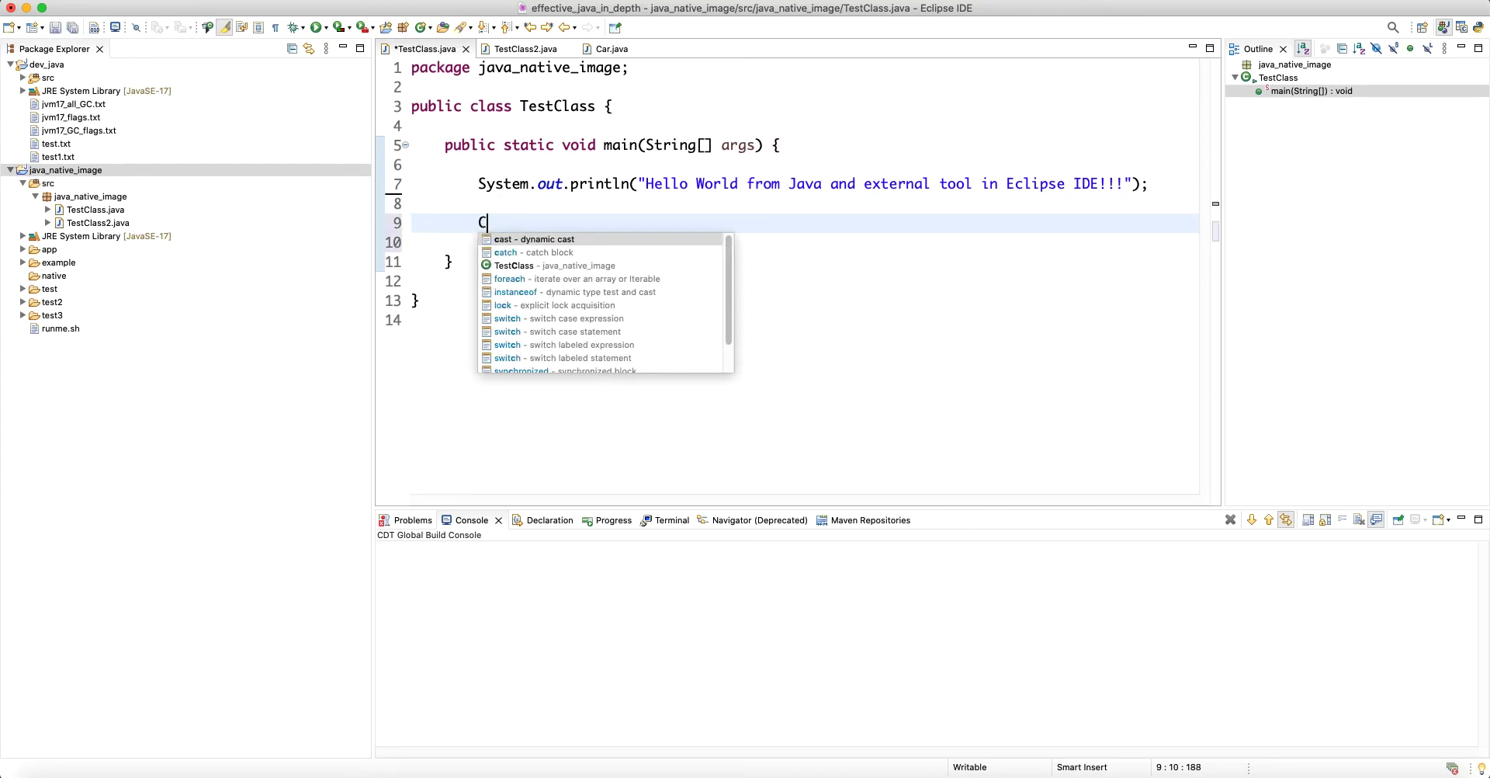
type("ar car = new Car")
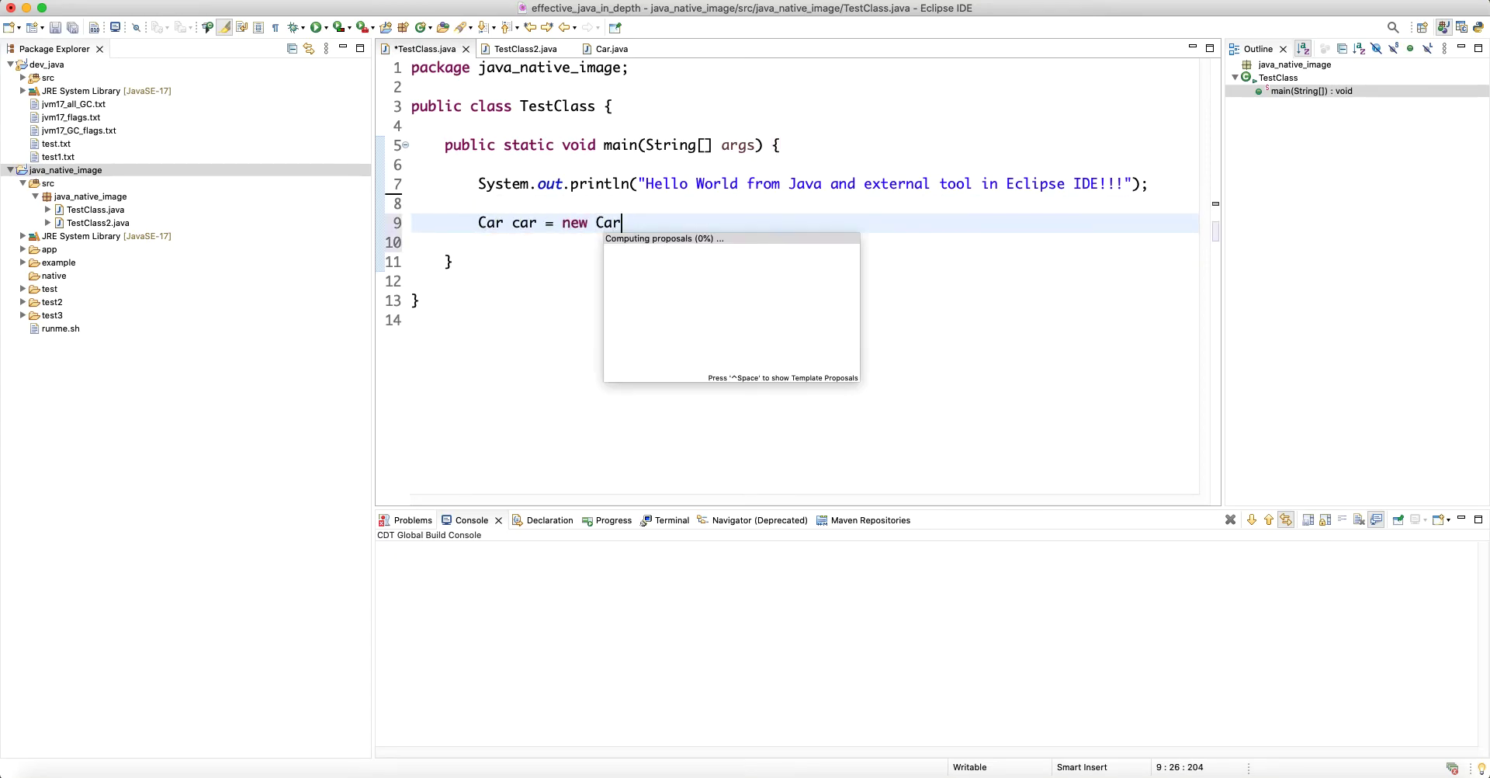
key("Down")
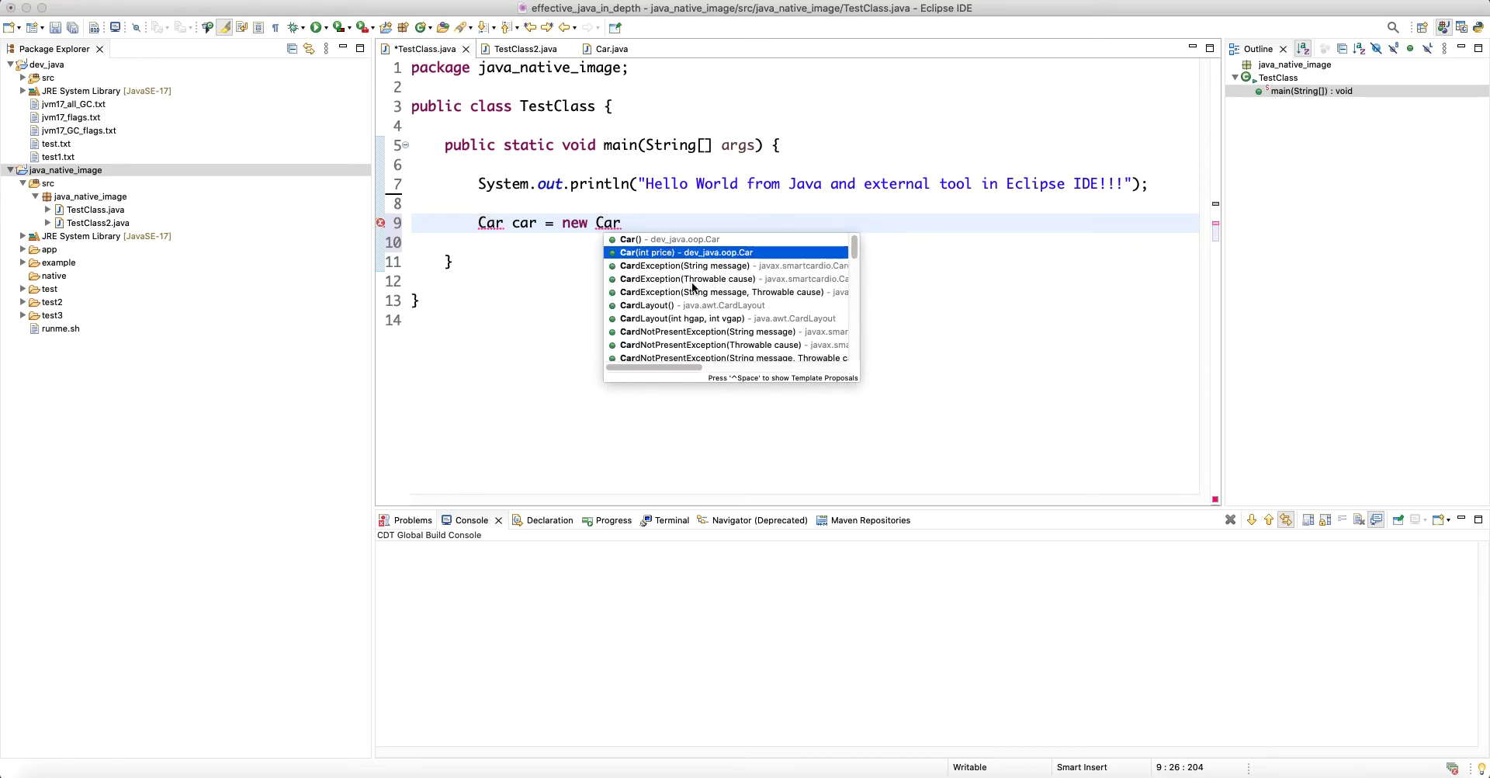
key("Return")
type("1000) ;")
key("Return")
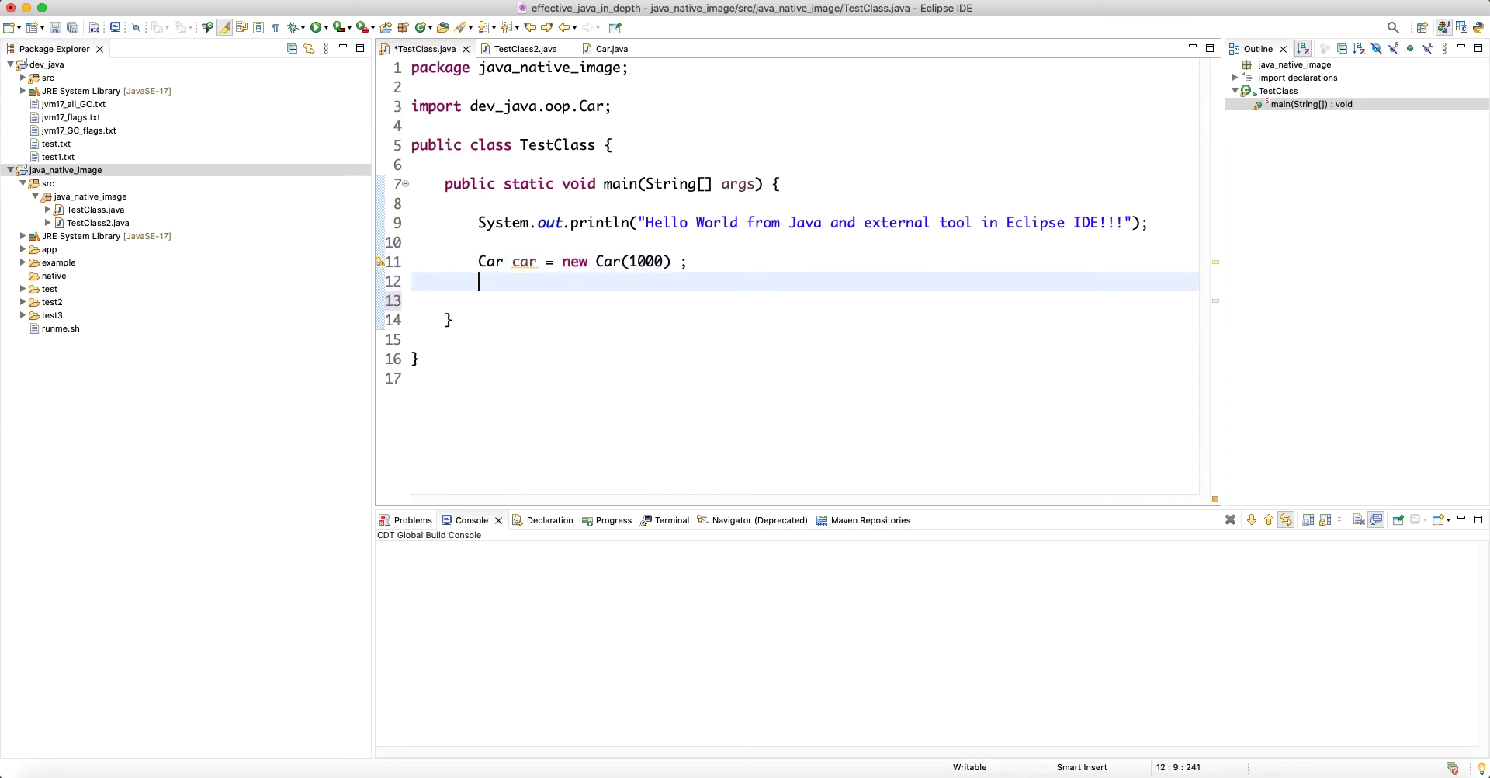
Step: Add System.out.println(car); below the car declaration, save TestClass and check the Car import
type("sysout")
key("Return")
type("car);")
key("Return")
key("ctrl+s")
left_click(405, 107)
left_click(456, 109)
double_click(494, 111)
Step: Run TestClass as a Java application
left_click(730, 280)
right_click(730, 280)
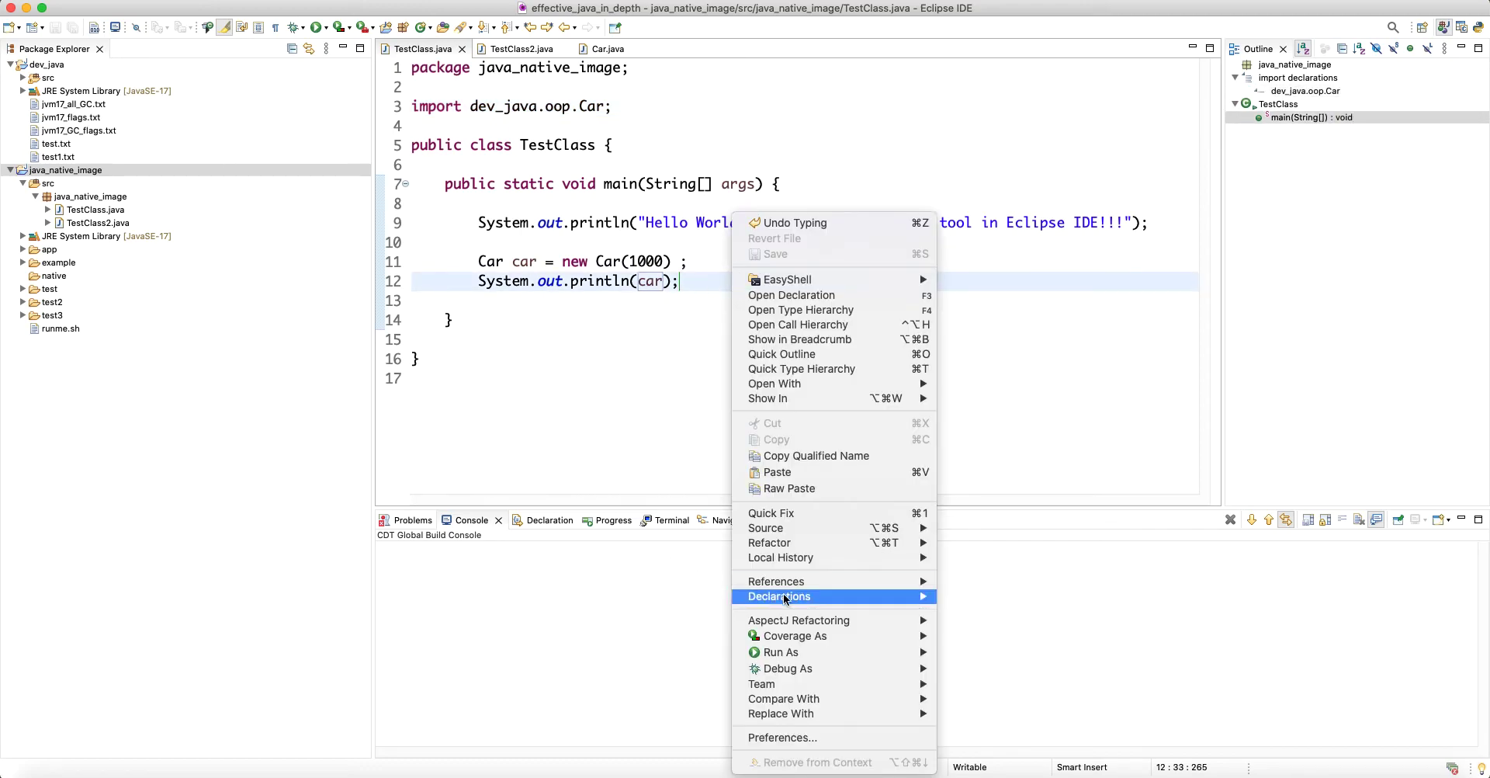
mouse_move(811, 657)
left_click(978, 655)
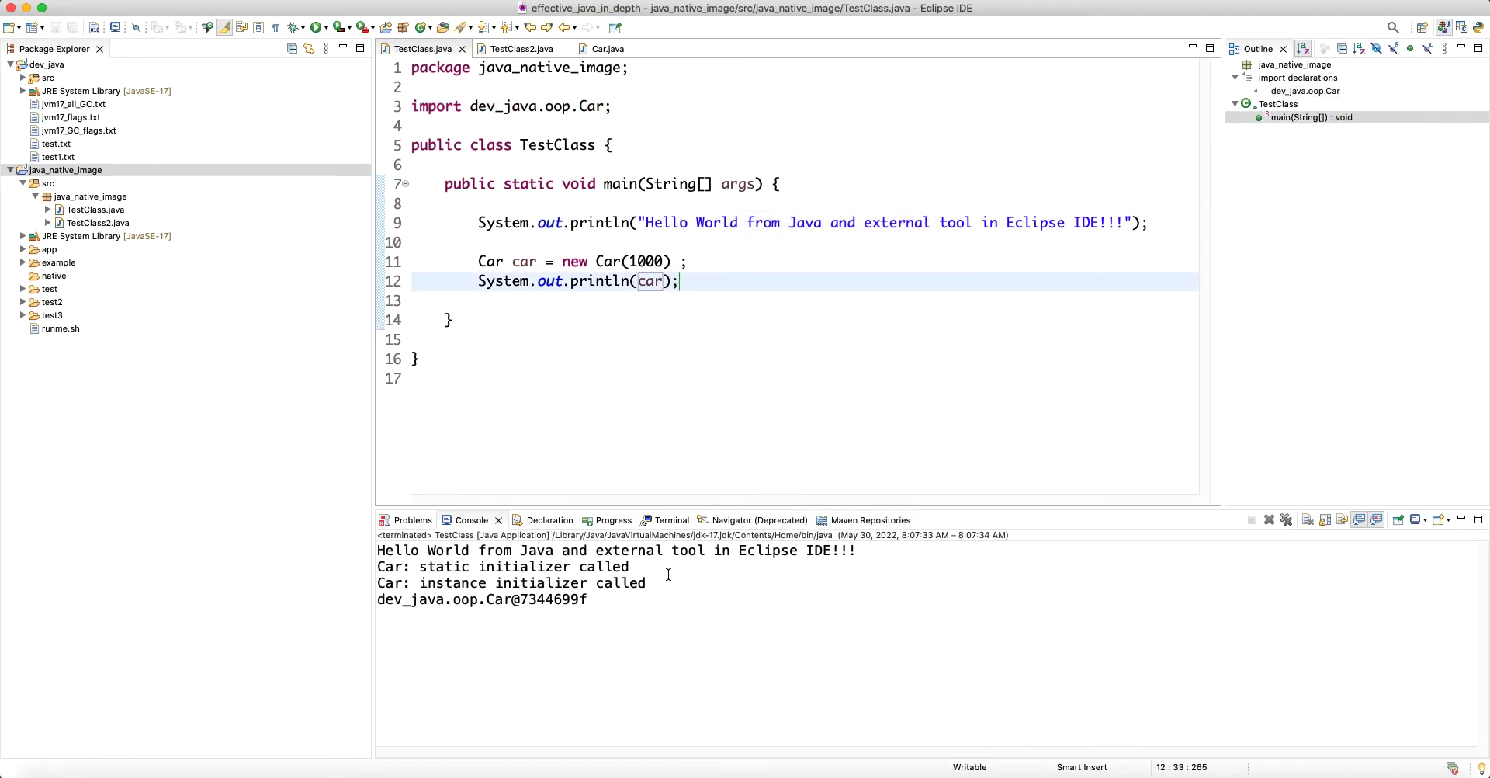
Step: Examine the console output of the TestClass run, including the Car initializer lines and the printed car object
left_click_drag(631, 598, 322, 549)
left_click_drag(627, 566, 335, 563)
left_click_drag(686, 589, 326, 524)
left_click(446, 588)
left_click_drag(585, 599, 310, 603)
left_click(465, 597)
left_click(508, 592)
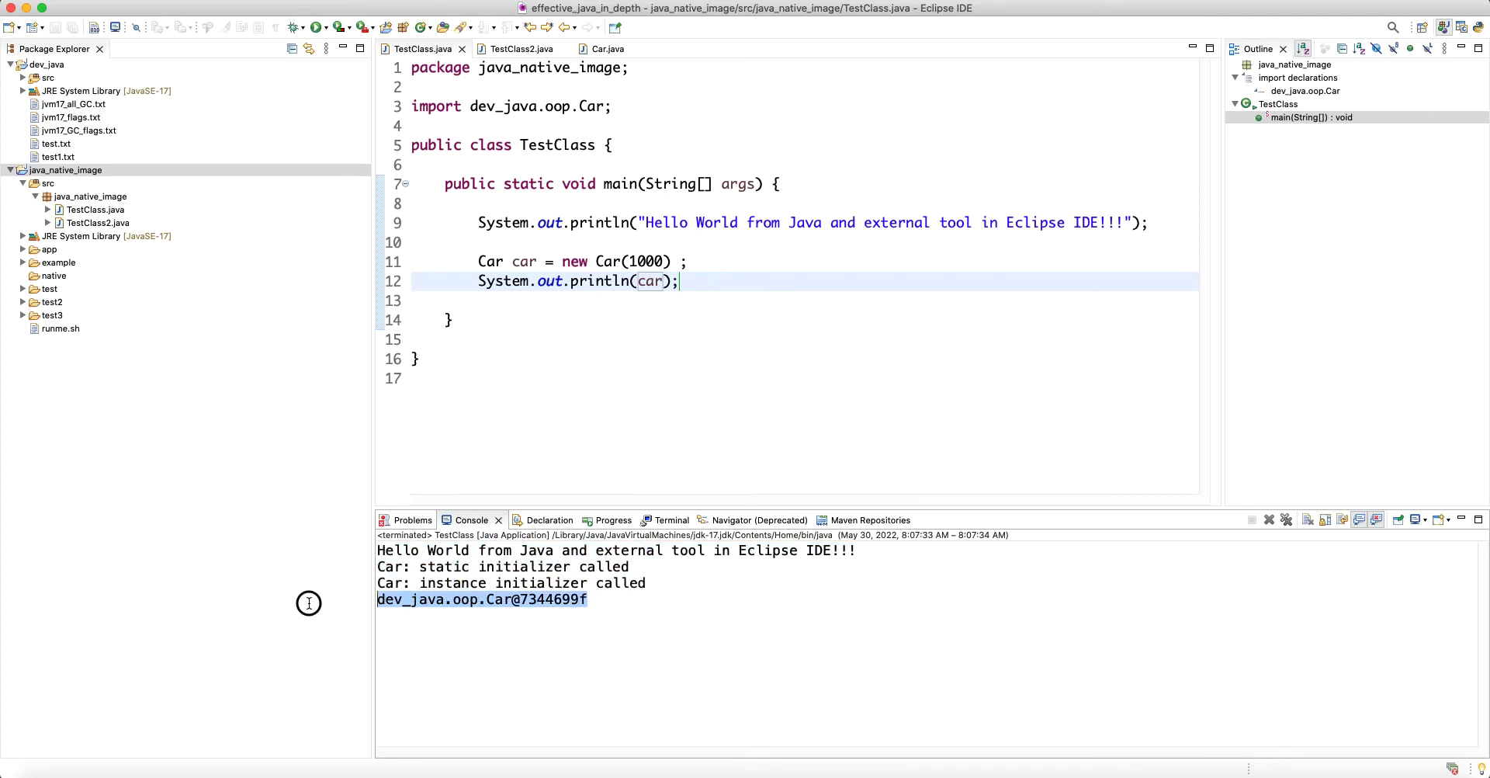
left_click(712, 287)
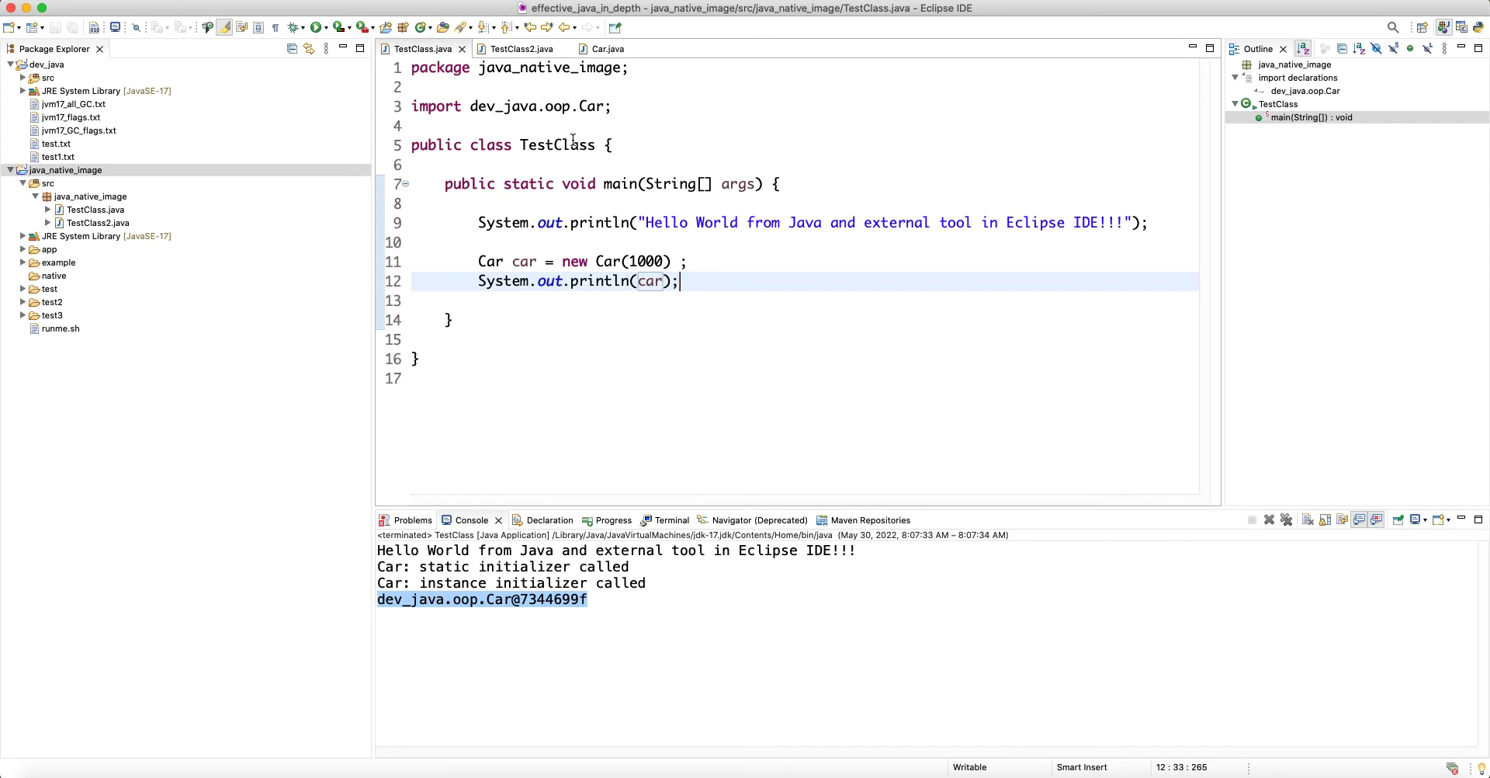
Step: Review the arguments and working directory of the native-image-17 external tool configuration and run it on TestClass.java
left_click(113, 210)
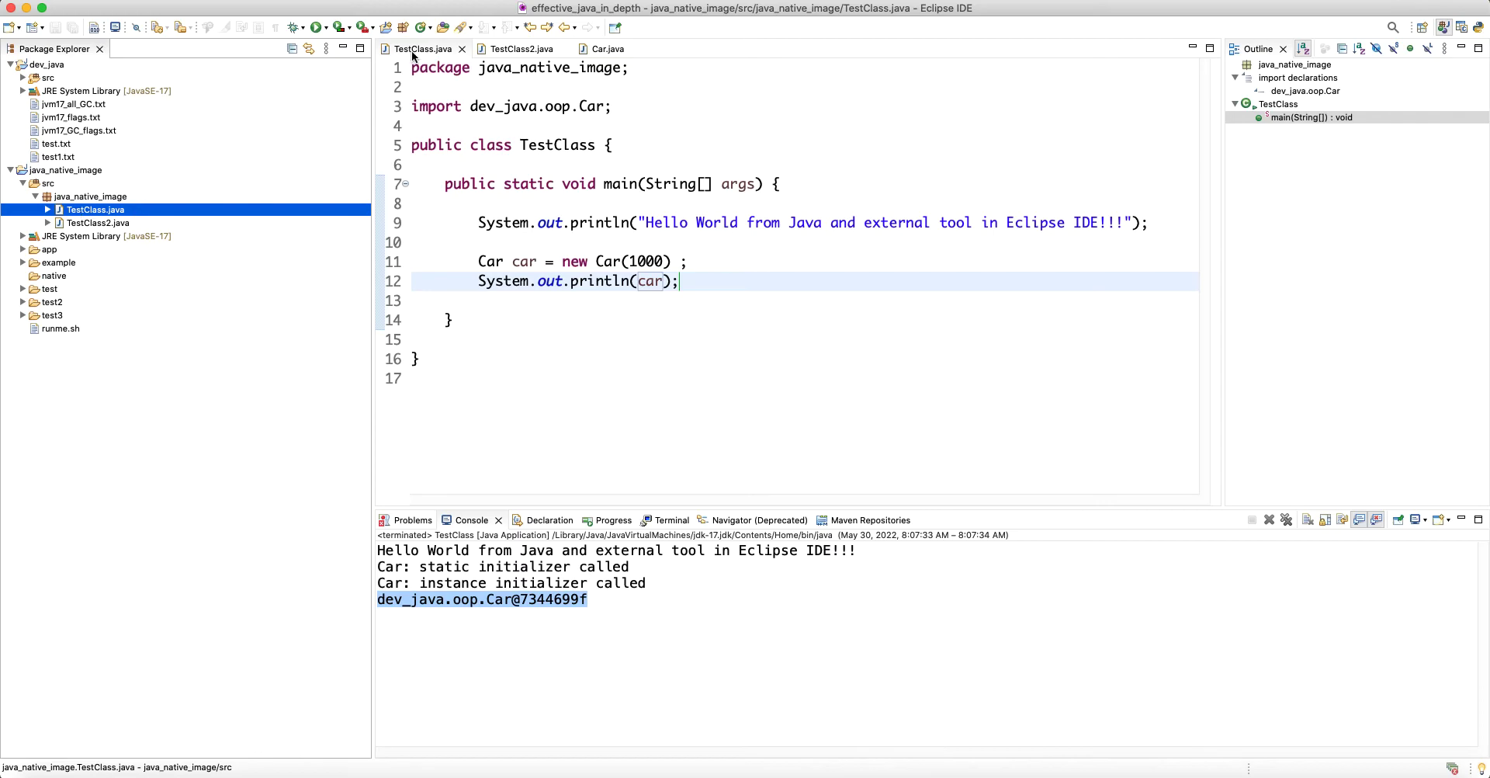
left_click(372, 28)
left_click(384, 117)
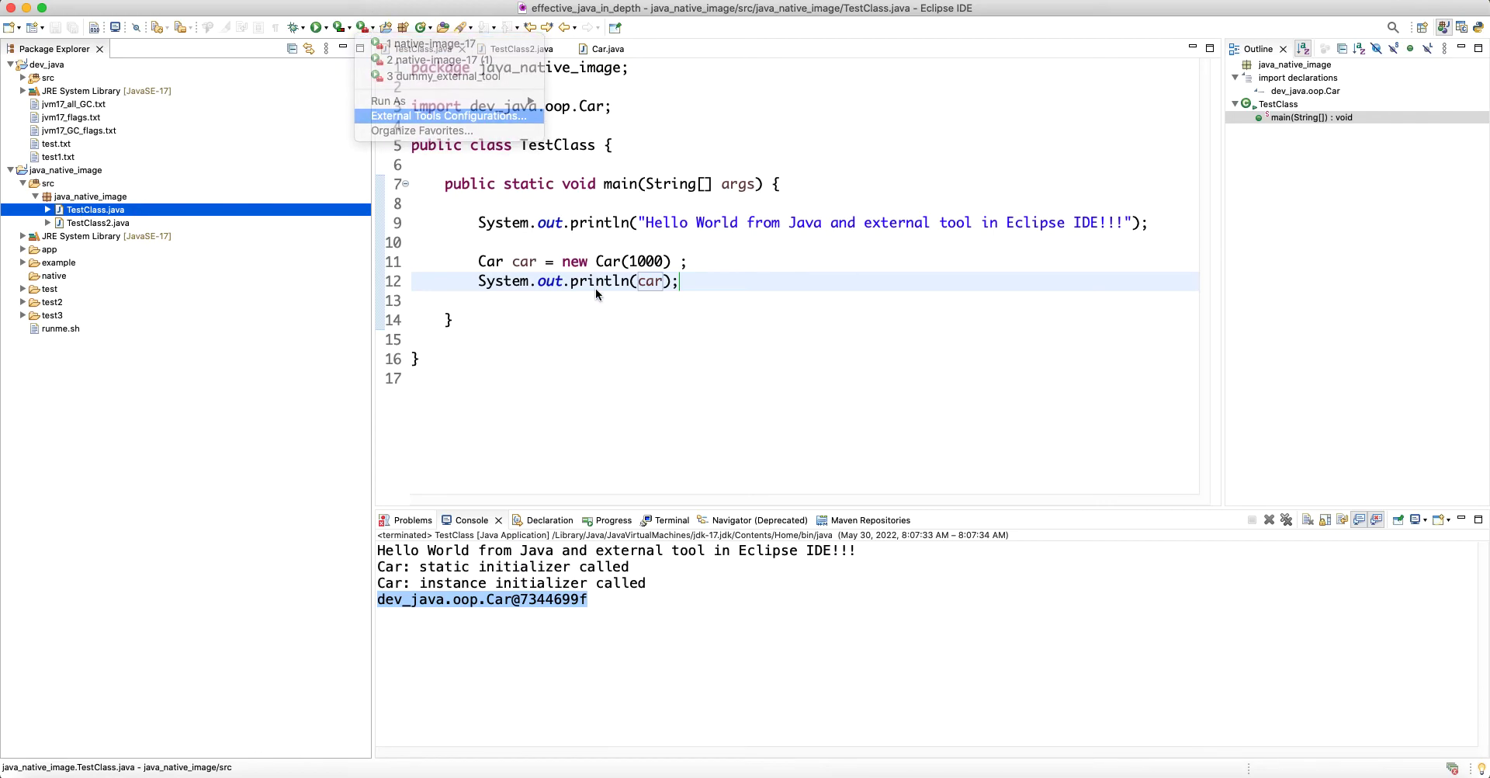
left_click(374, 203)
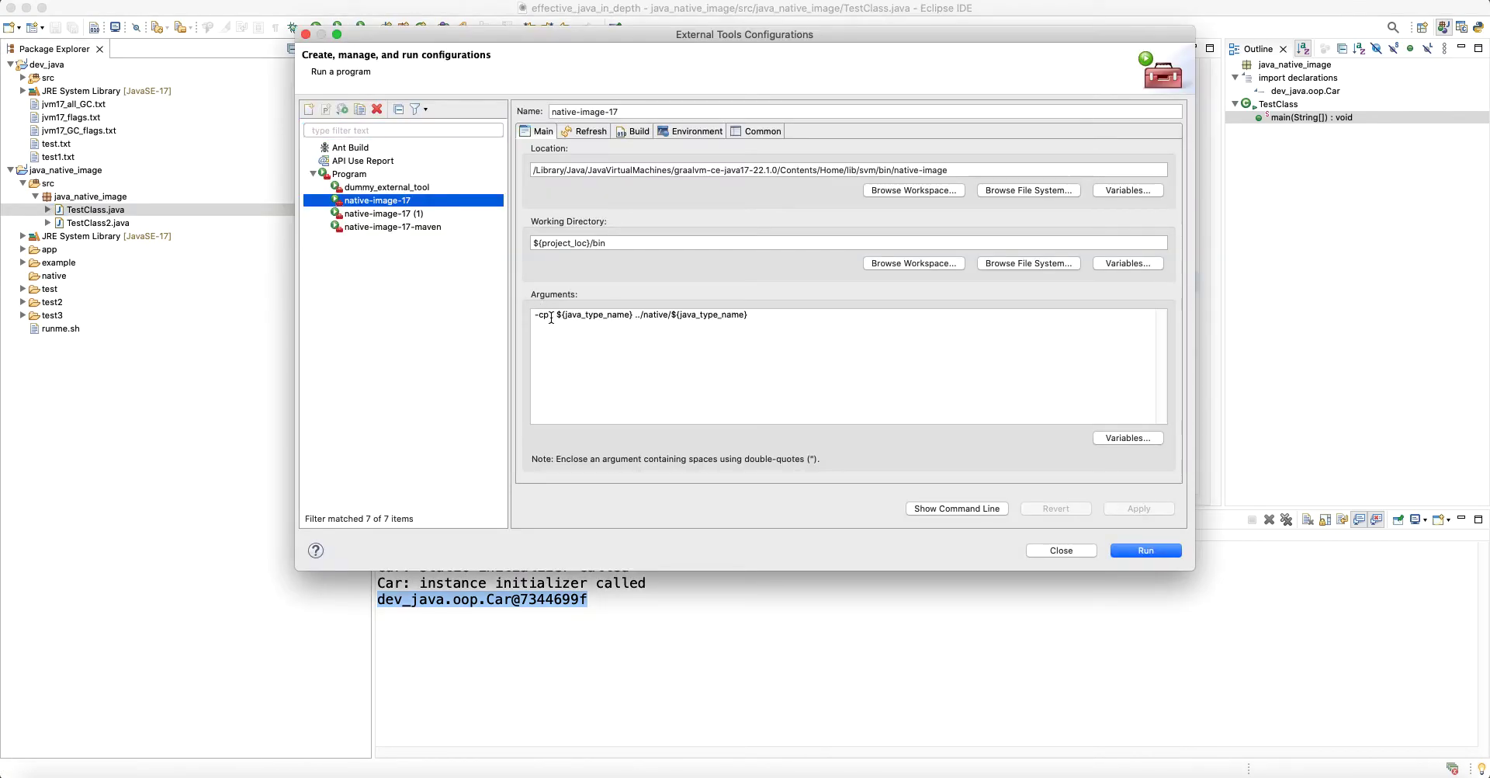
left_click_drag(554, 315, 534, 315)
double_click(606, 243)
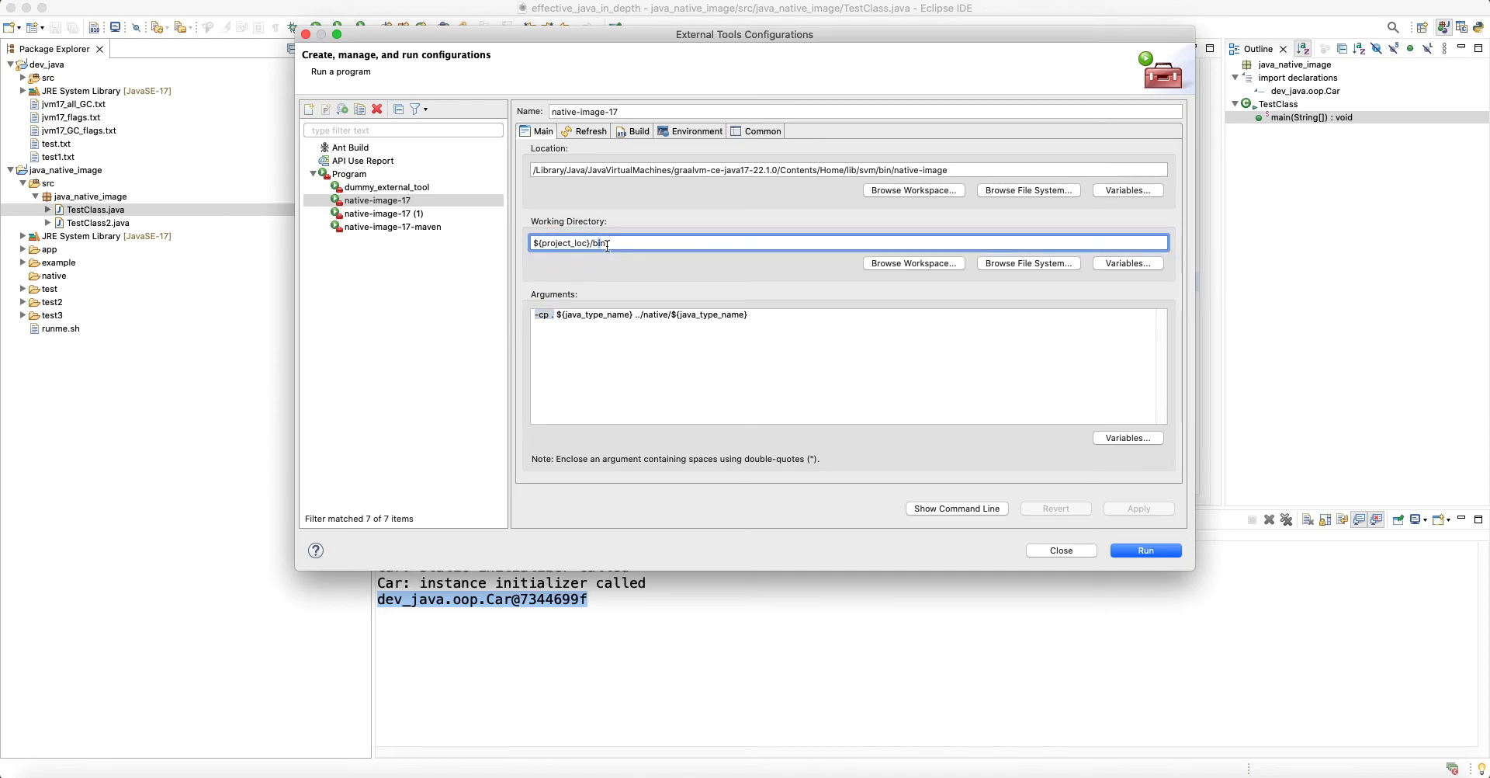
left_click(1152, 550)
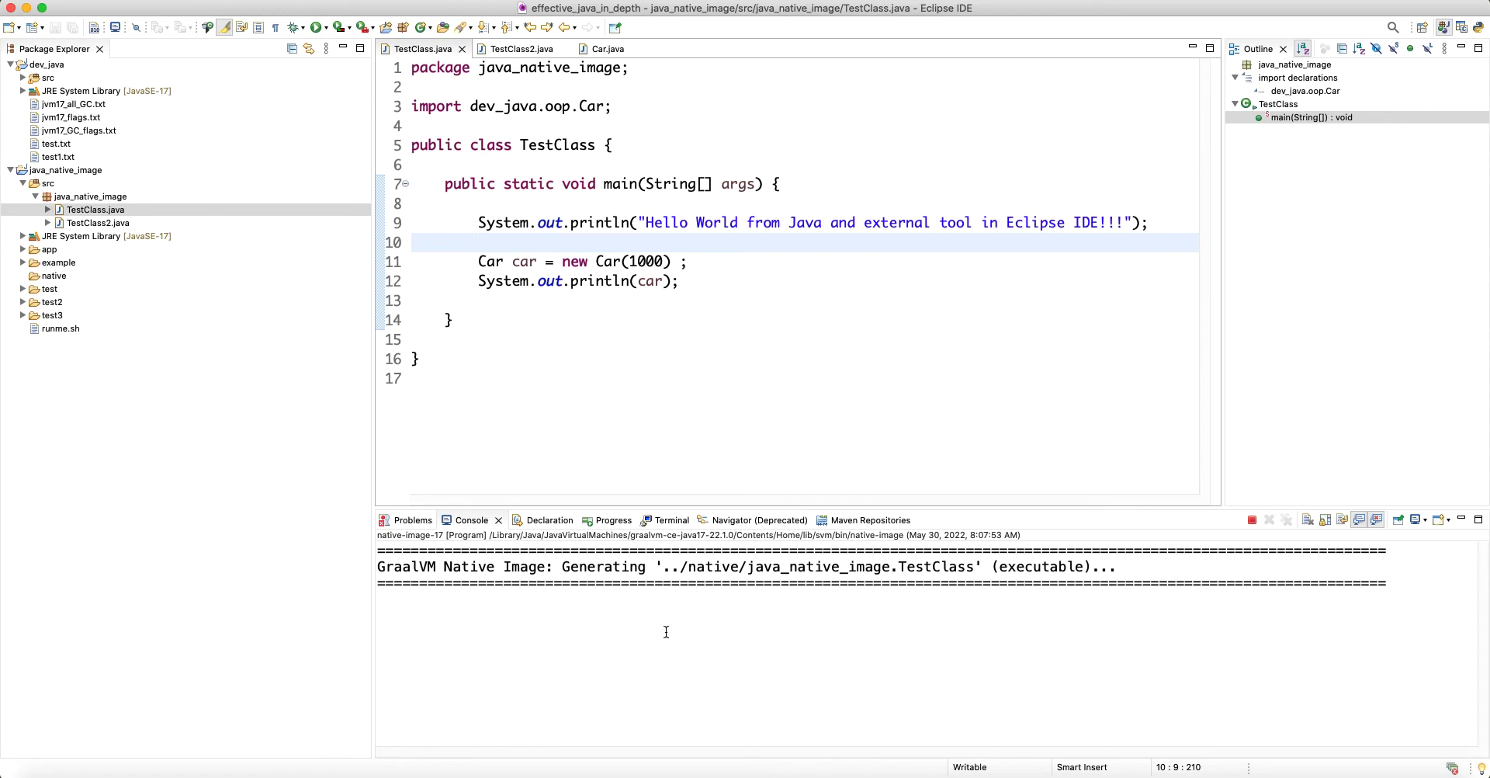
Step: Examine the native-image build progress in the console and the dev_java.oop.Car import in TestClass
left_click_drag(637, 645, 349, 535)
left_click(663, 600)
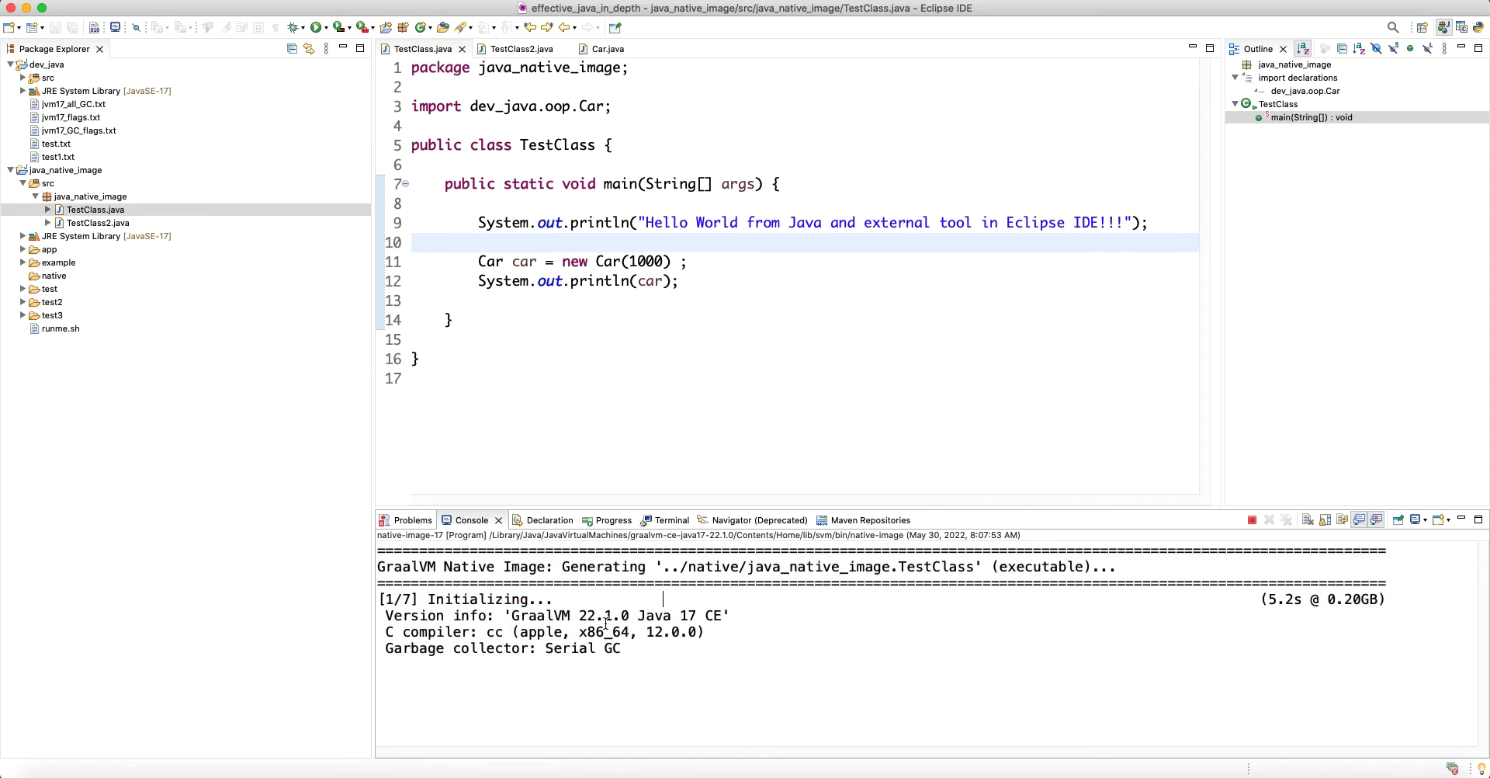
left_click_drag(636, 652, 366, 538)
left_click(495, 596)
left_click_drag(636, 114, 376, 99)
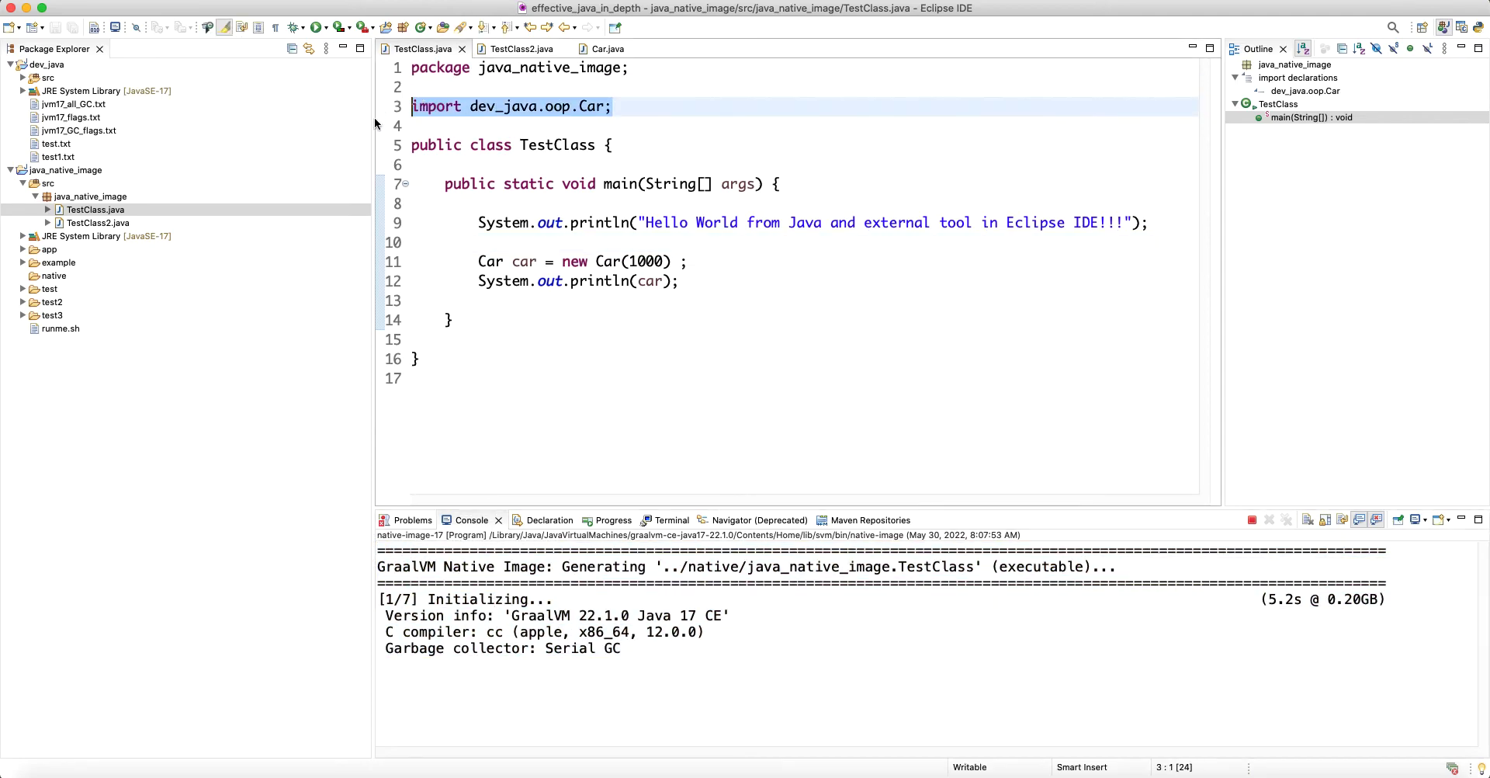
left_click(579, 339)
left_click(705, 680)
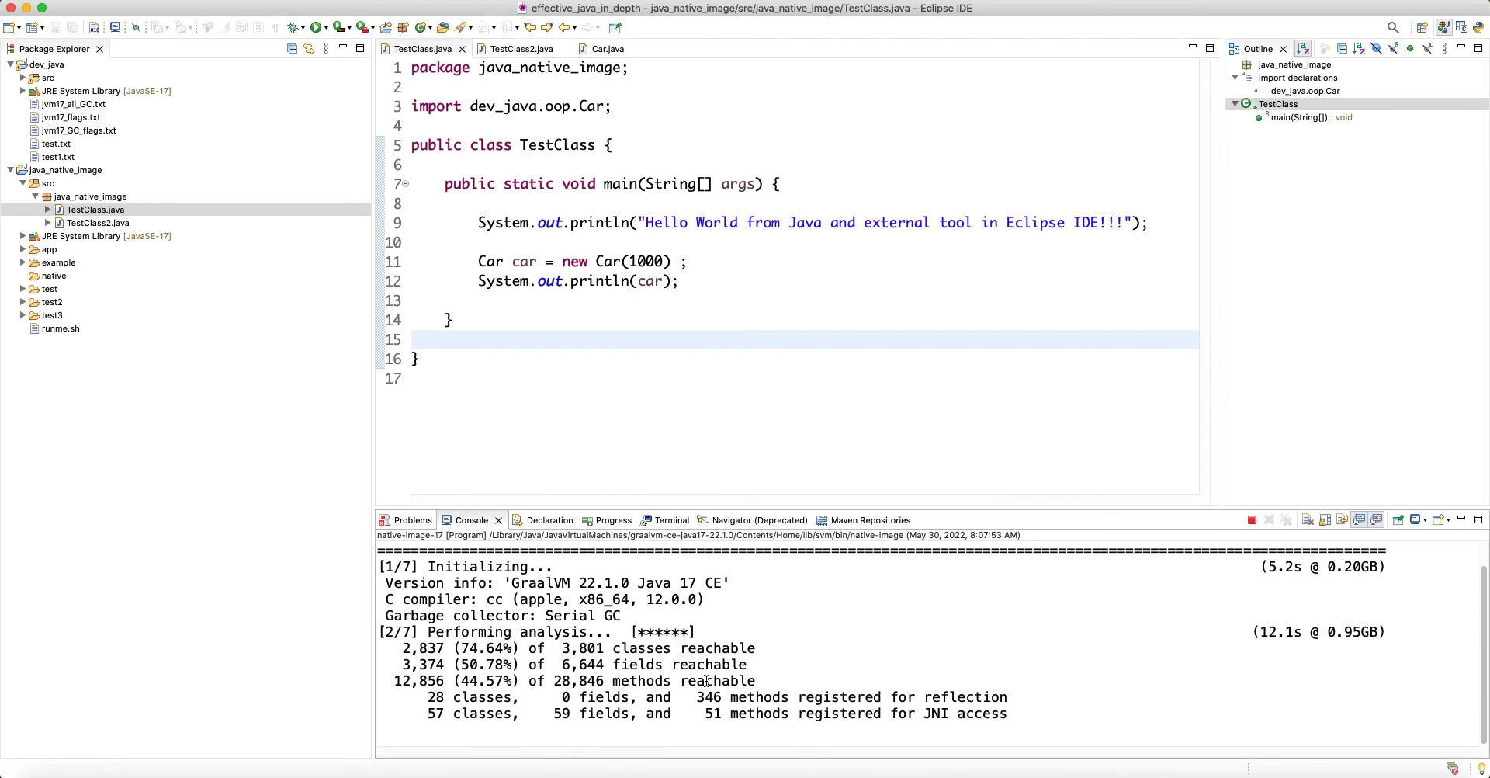
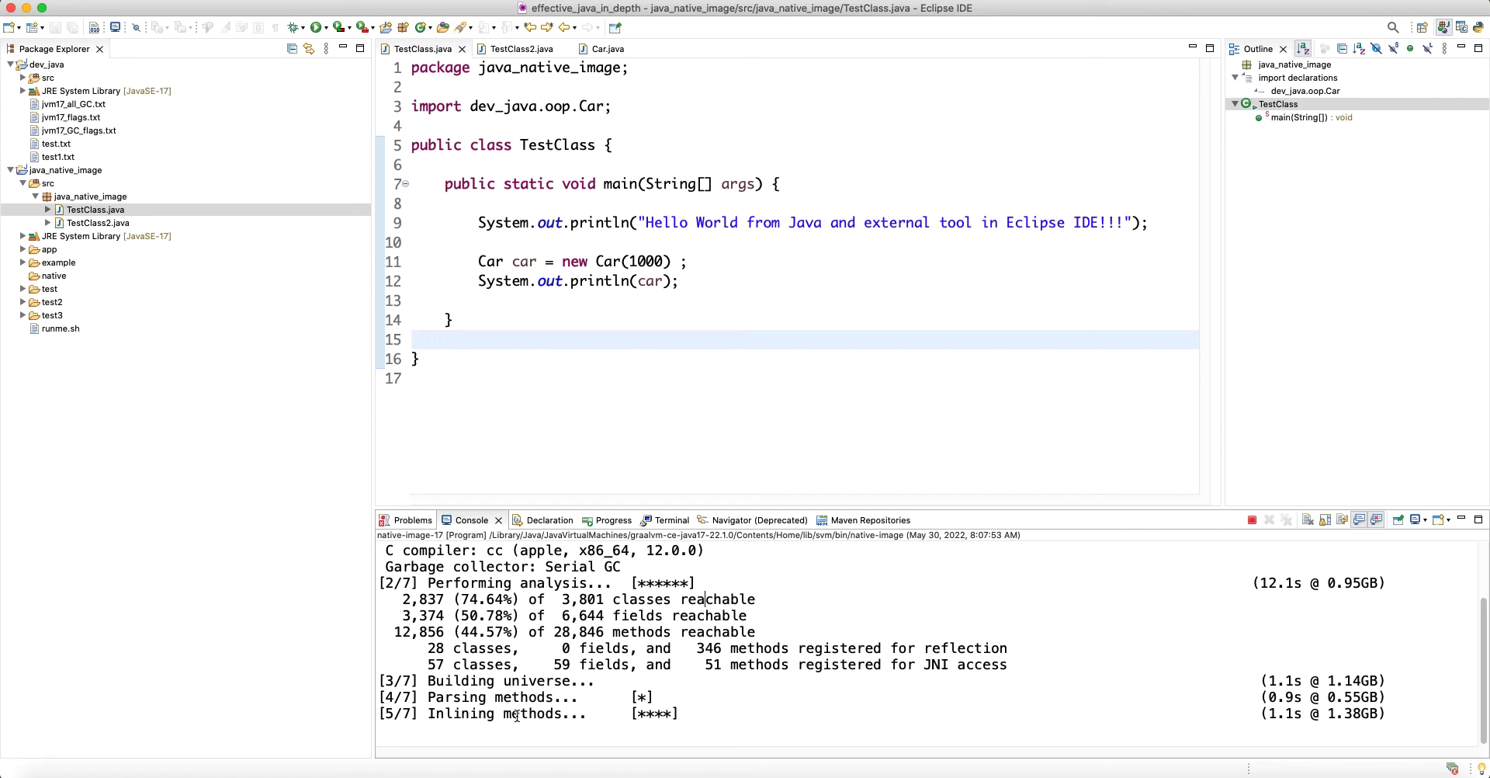
Step: Check the finished native-image build output, then expand the native folder and select the java_native_image.TestClass executable
scroll(534, 717, "up", 1)
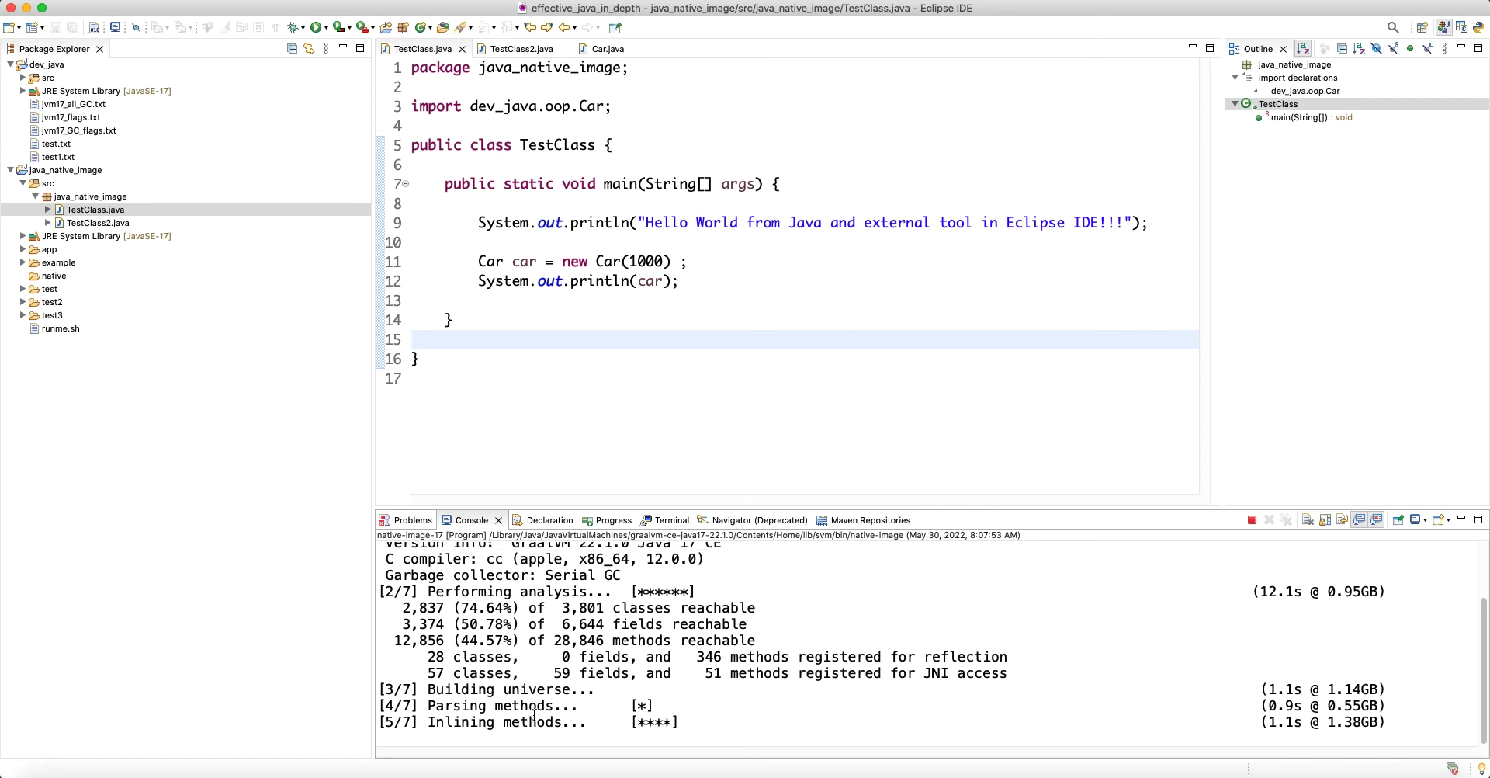
scroll(533, 716, "up", 1)
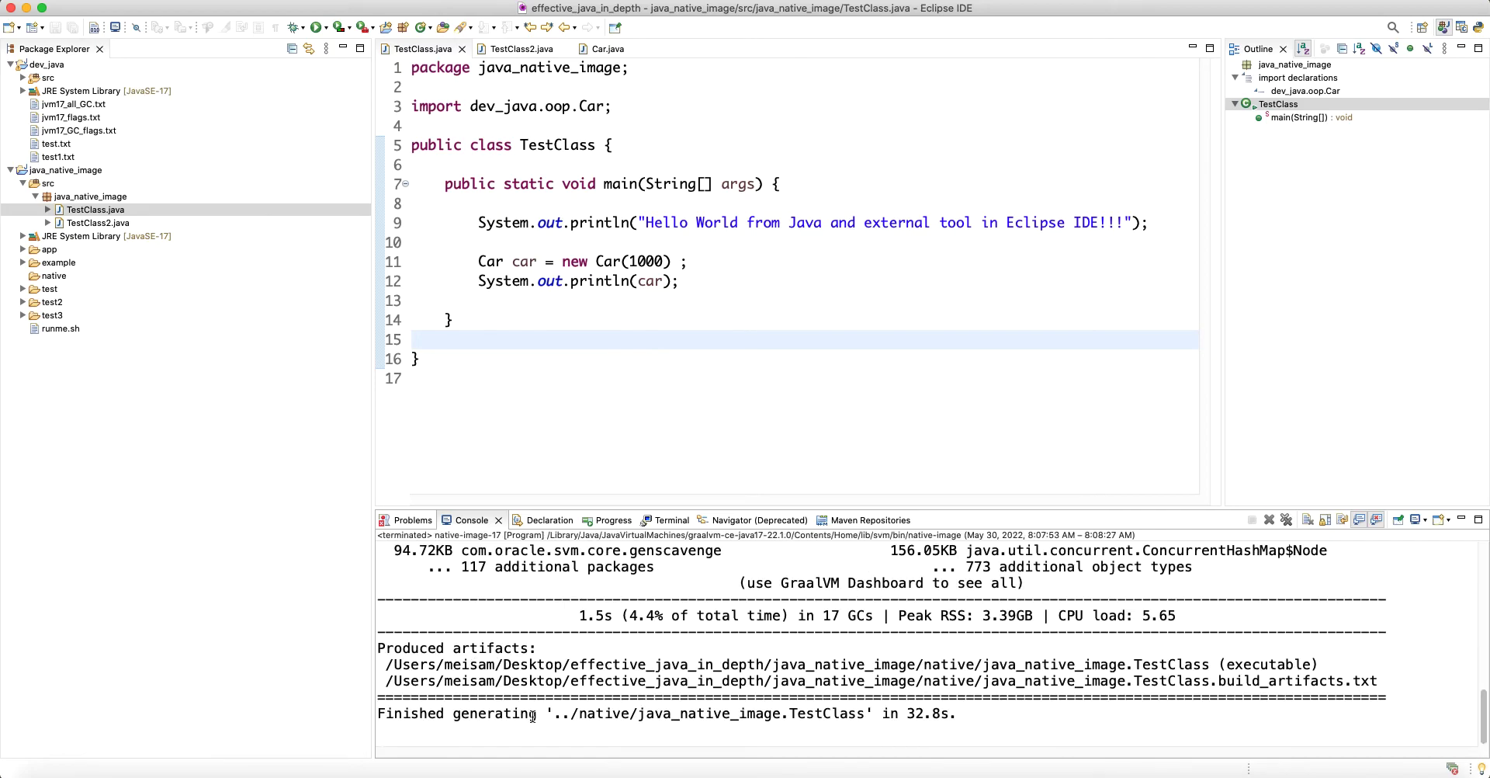
scroll(532, 715, "up", 5)
scroll(534, 726, "down", 5)
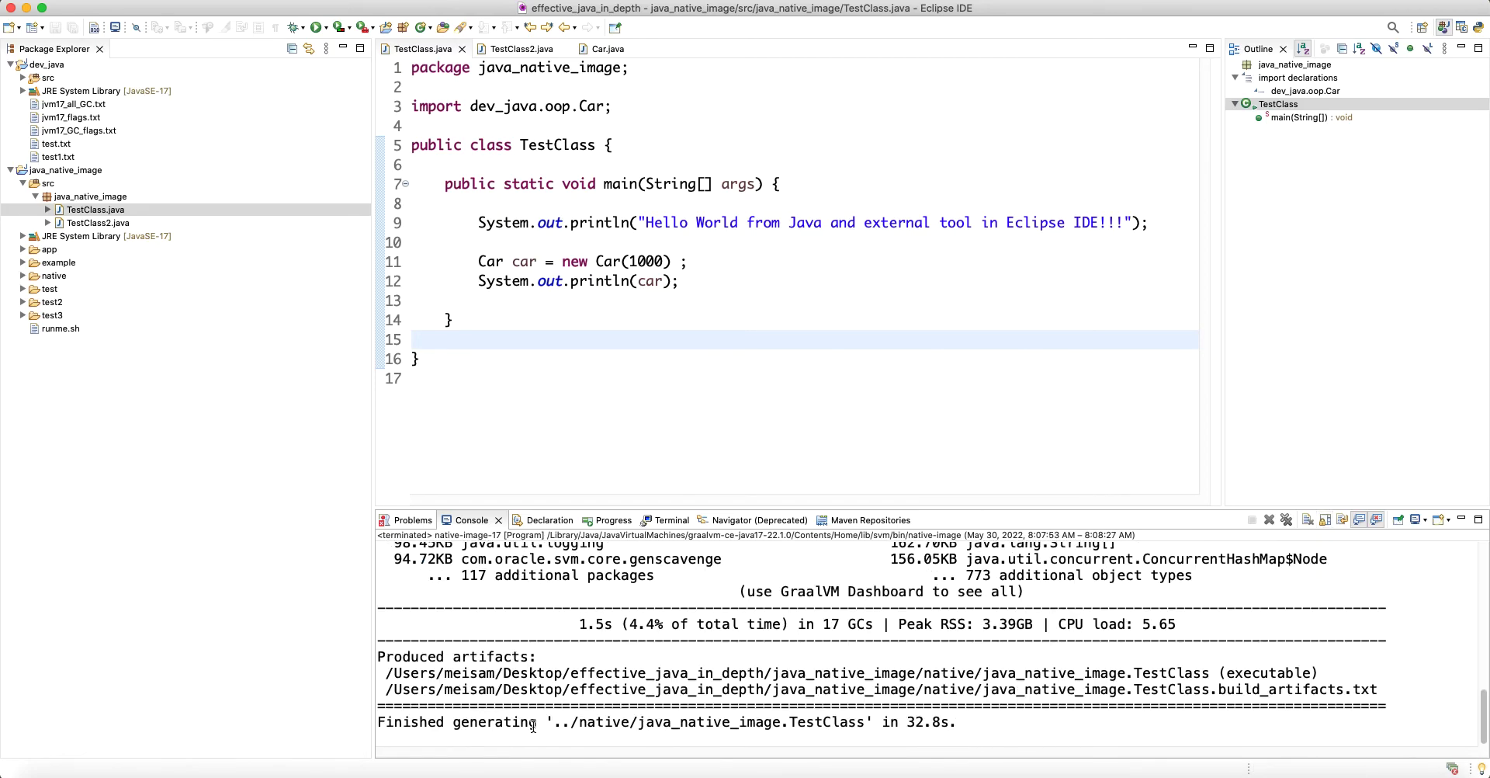
right_click(23, 277)
left_click(23, 277)
left_click(23, 277)
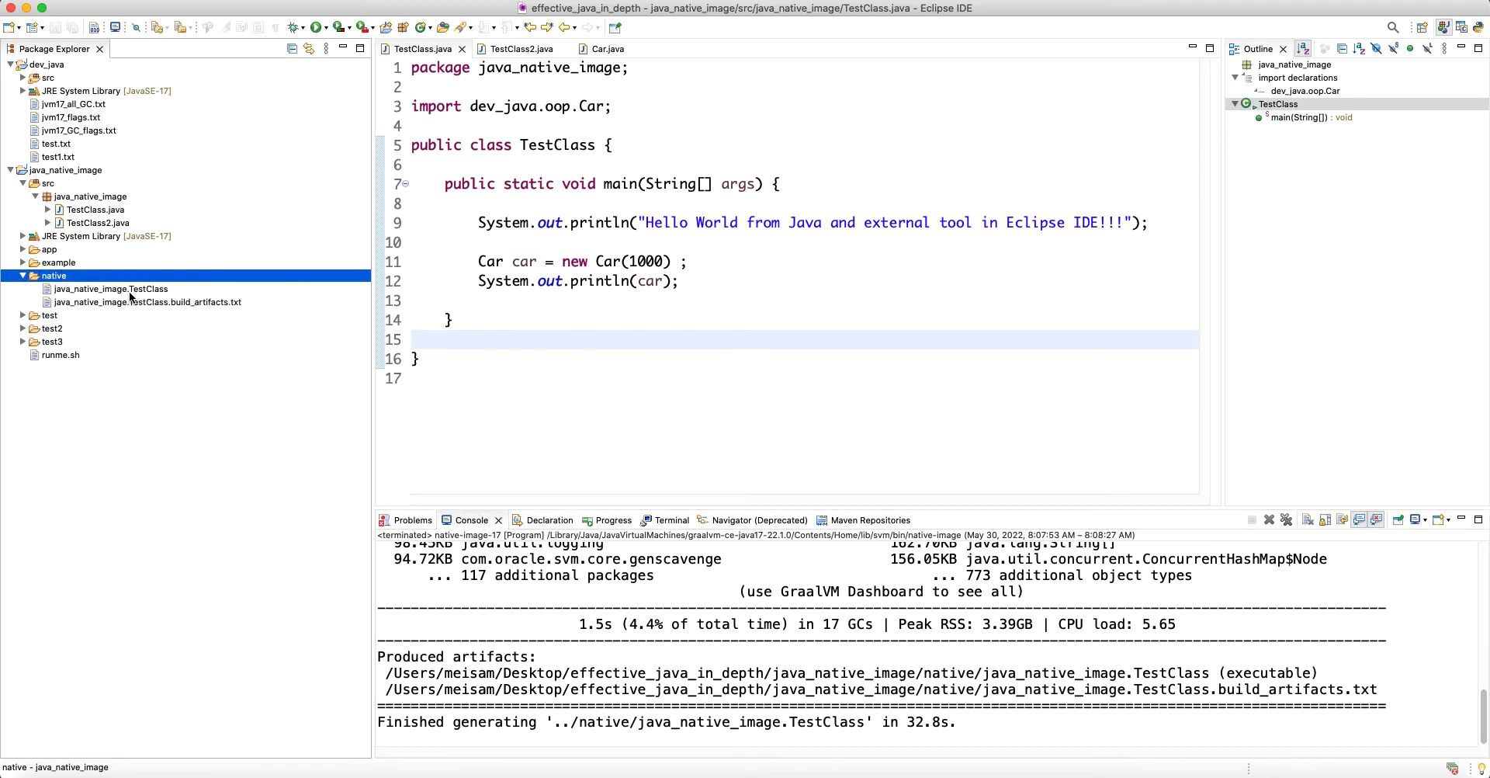
left_click(129, 290)
Step: Run ./java_native_image.TestClass in the terminal from the native directory
left_click(664, 521)
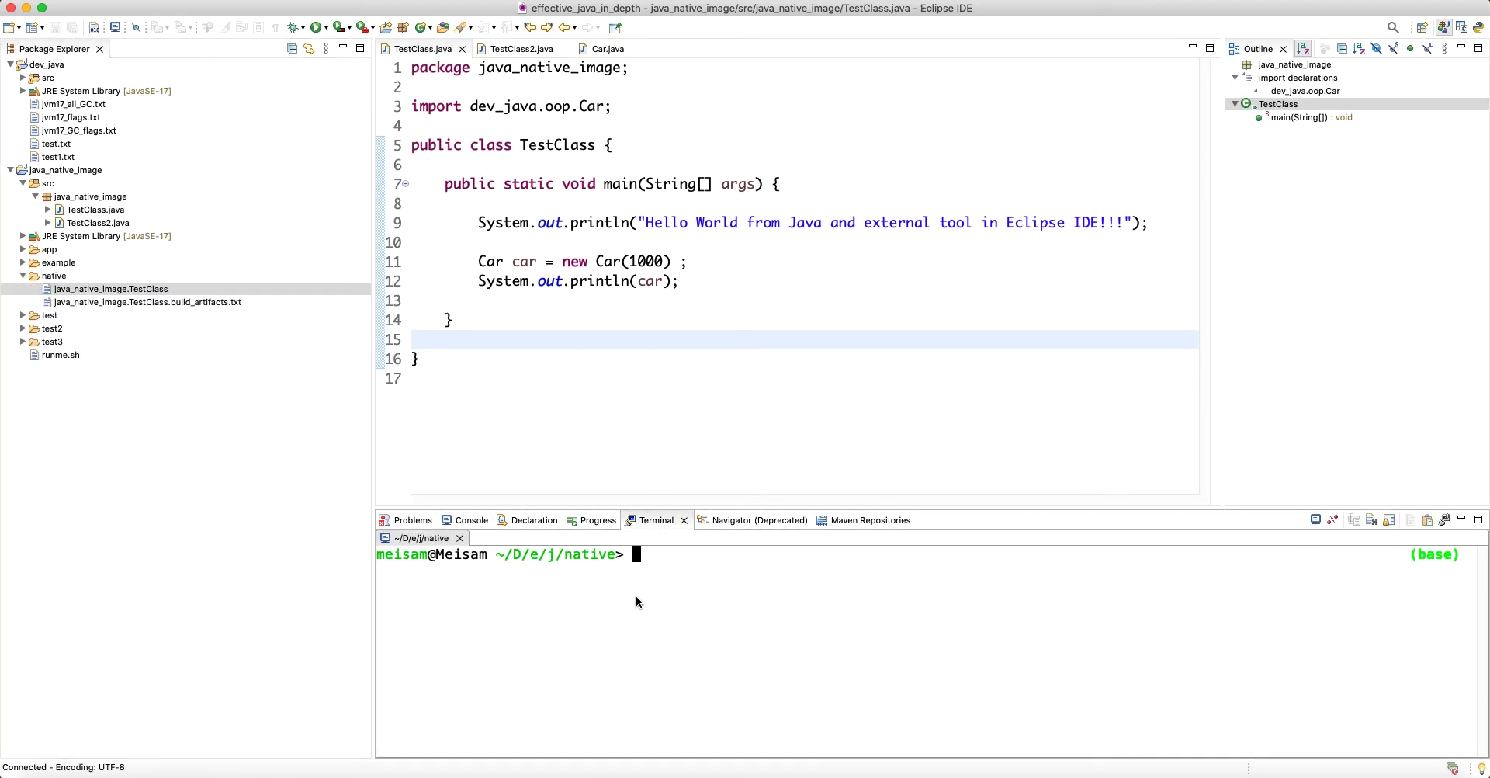
type("java_native_image.TestClass")
key("ctrl+a")
type("./")
key("ctrl+e")
key("Return")
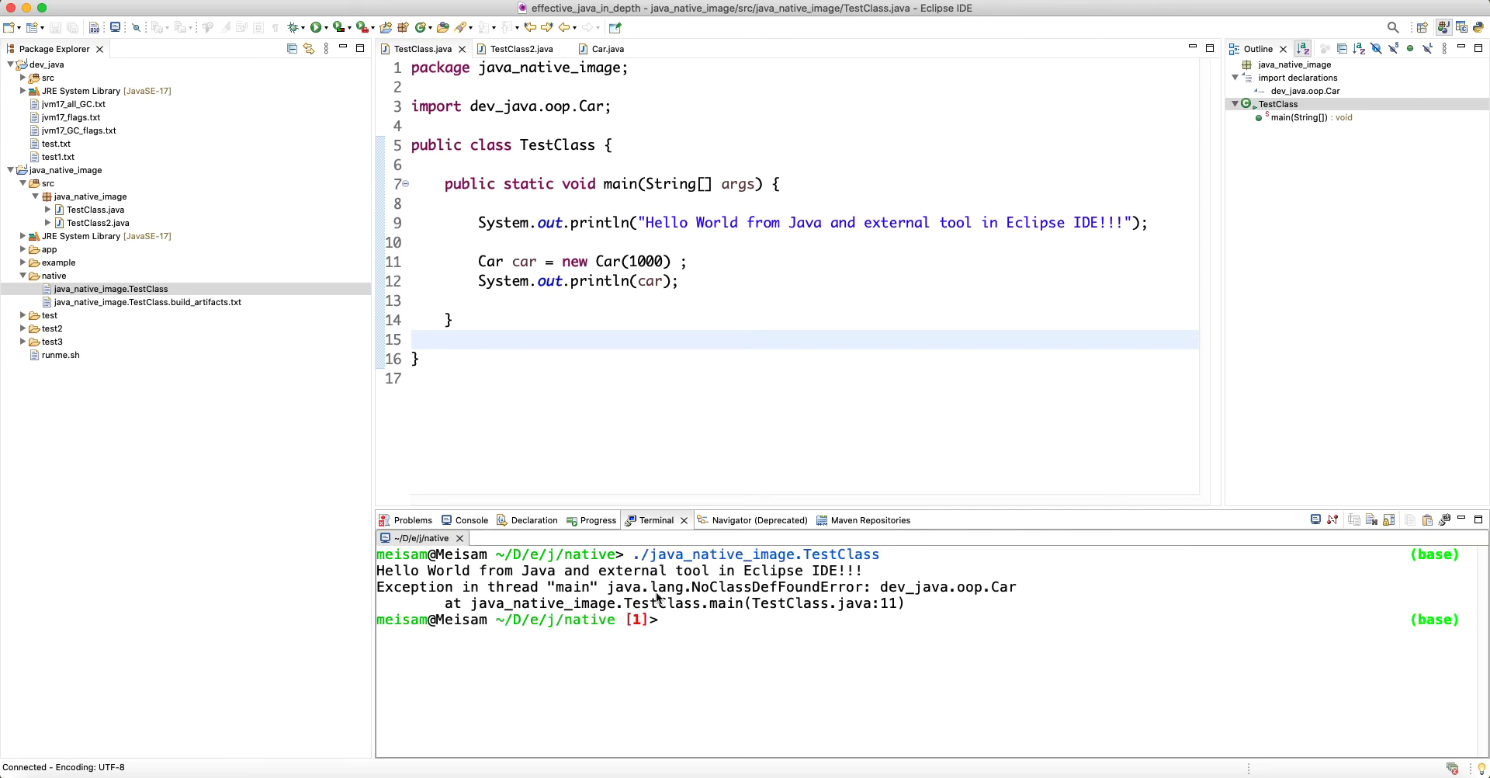
Step: Examine the executable's terminal output and exception trace against the Car import and Car object creation in TestClass
mouse_move(379, 588)
left_mouse_down()
mouse_move(512, 605)
mouse_move(665, 583)
mouse_move(1018, 588)
mouse_move(984, 609)
mouse_move(367, 576)
left_mouse_up()
left_click(510, 575)
left_click_drag(959, 602, 353, 572)
left_click(438, 603)
left_click(731, 283)
left_click_drag(731, 283, 409, 124)
left_click(488, 86)
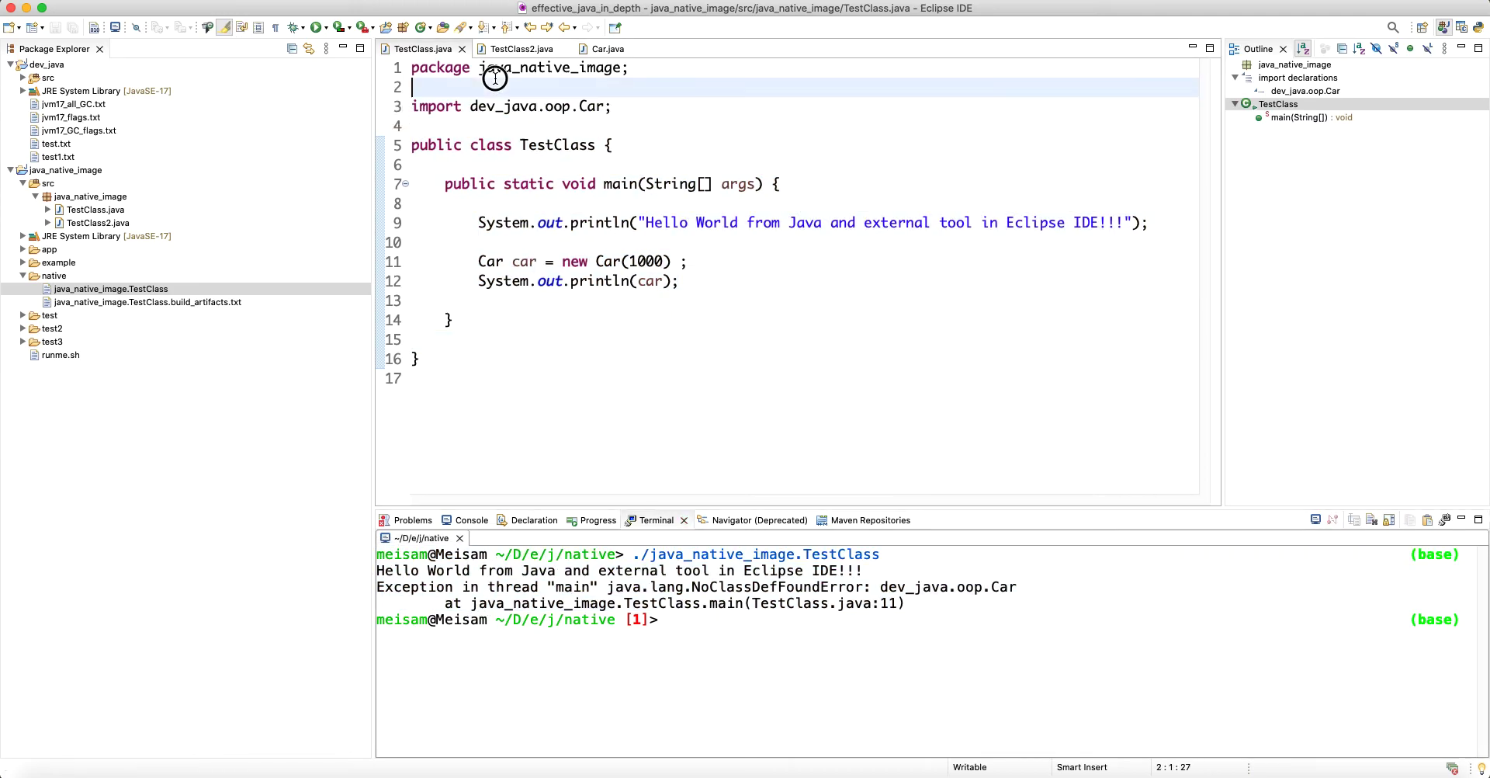
mouse_move(906, 604)
left_mouse_down()
mouse_move(703, 572)
mouse_move(377, 571)
mouse_move(921, 610)
mouse_move(559, 578)
mouse_move(379, 588)
left_mouse_up()
left_click(412, 583)
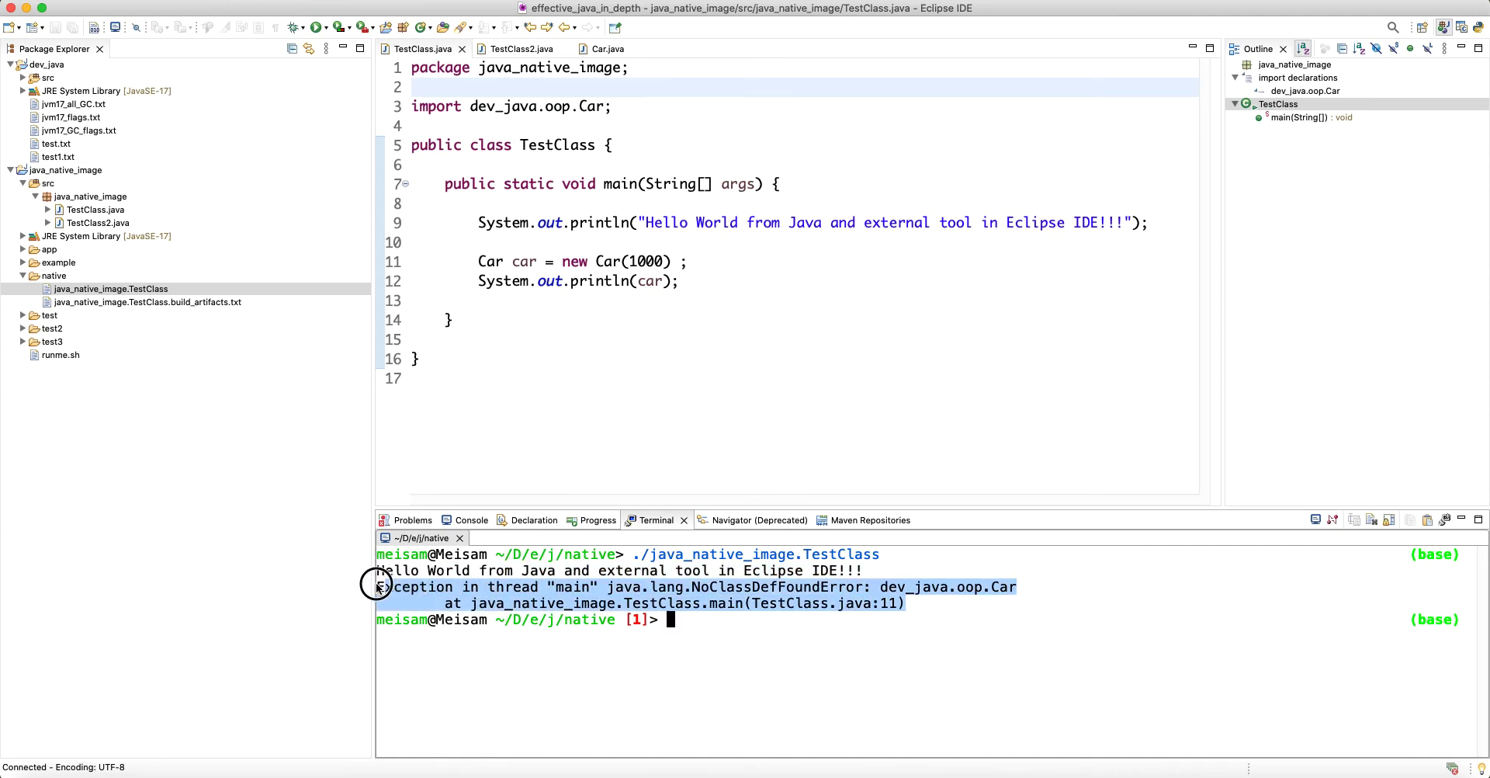
left_click(384, 590)
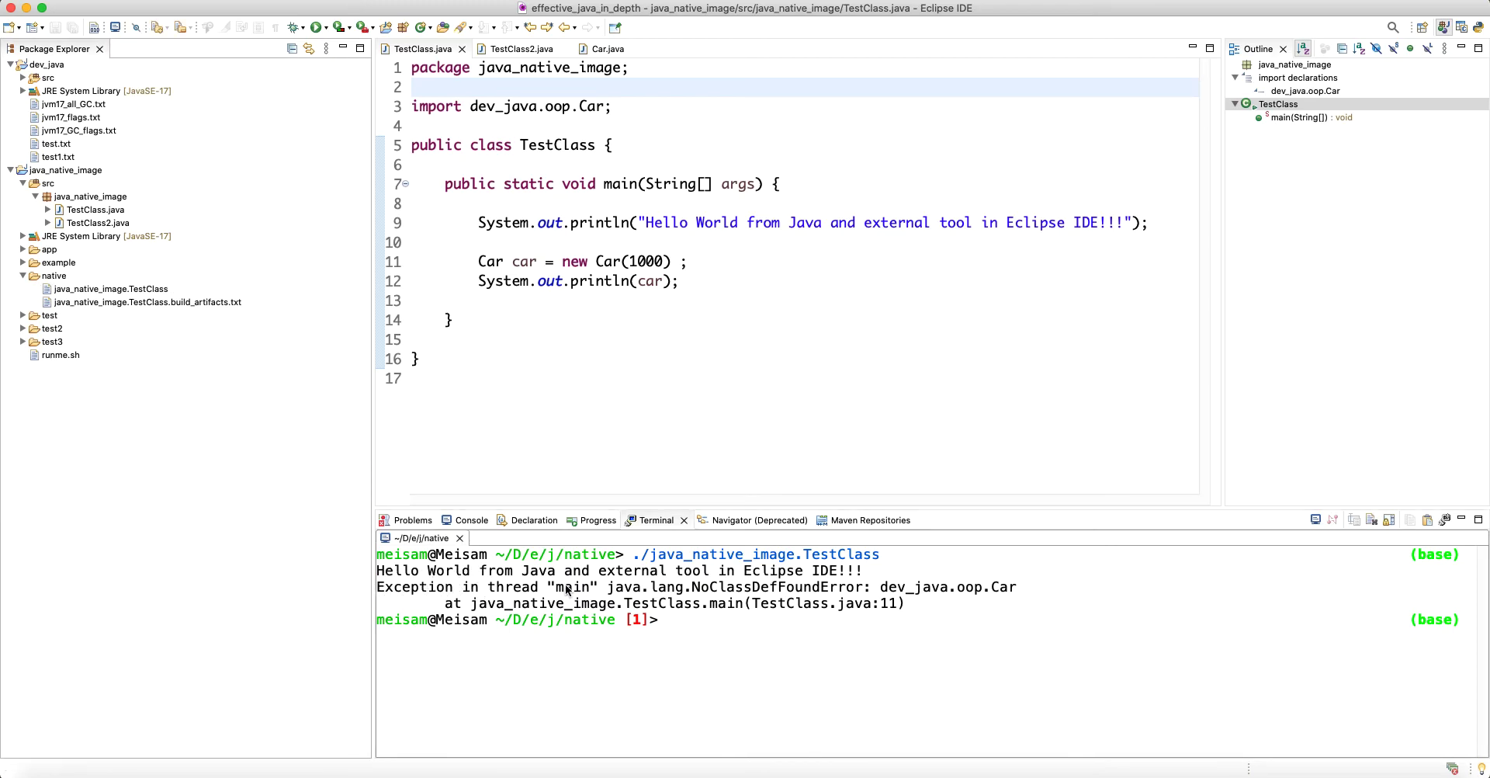
mouse_move(906, 604)
left_mouse_down()
mouse_move(376, 597)
mouse_move(377, 584)
mouse_move(931, 604)
mouse_move(323, 586)
left_mouse_up()
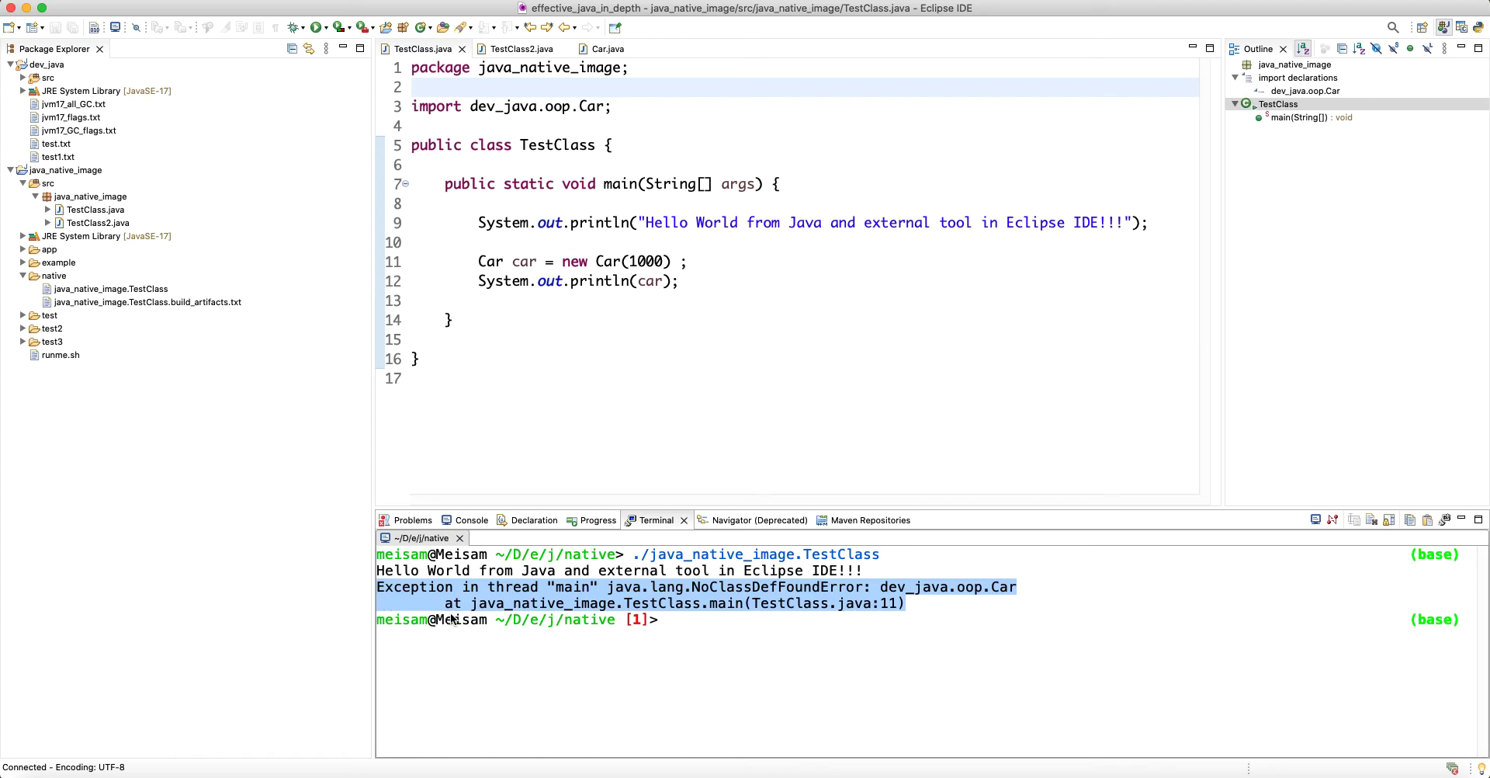
left_click(924, 603)
left_click_drag(924, 600, 355, 585)
left_click(442, 595)
left_click(516, 603)
mouse_move(936, 601)
left_mouse_down()
mouse_move(416, 603)
mouse_move(361, 583)
left_mouse_up()
left_click(518, 594)
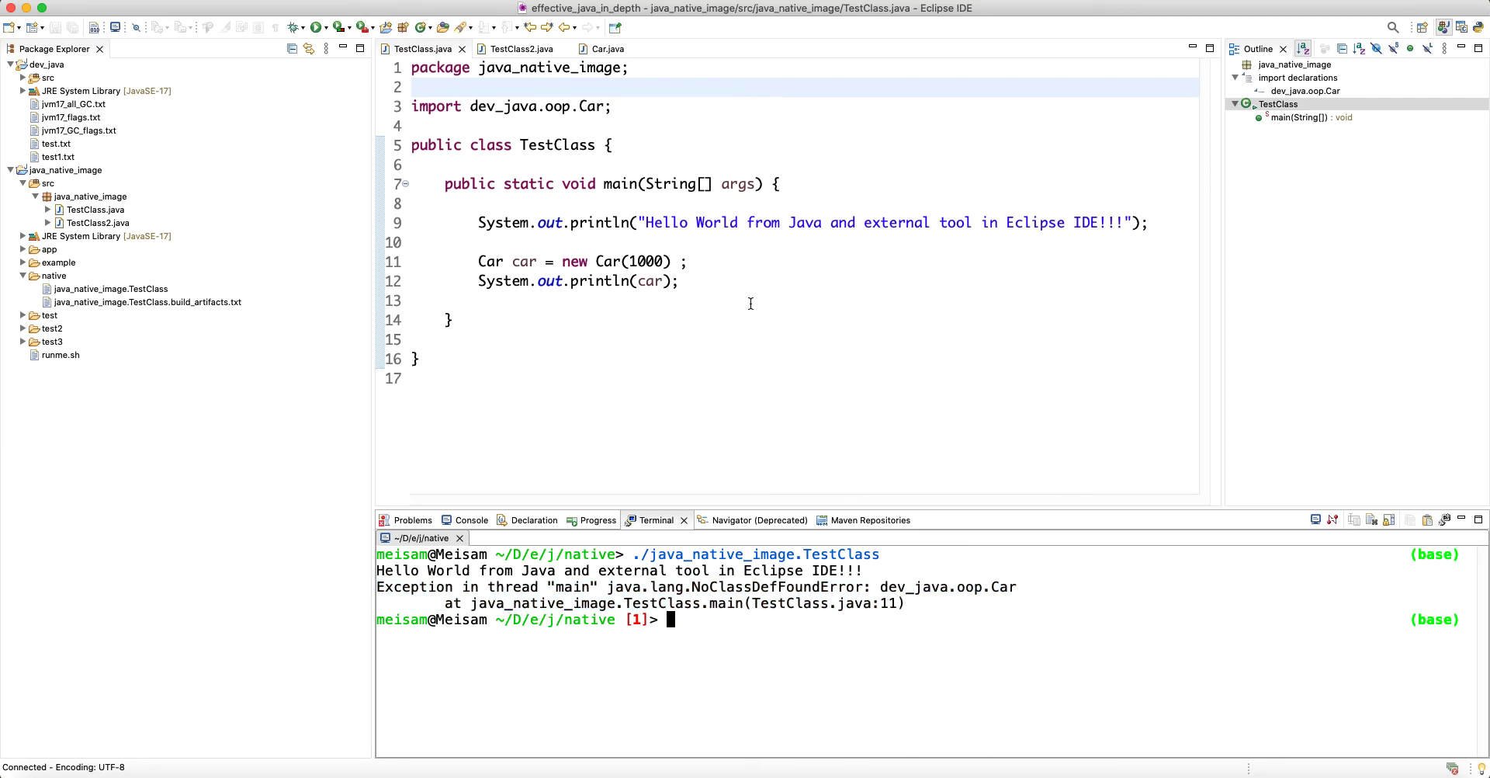
left_click(729, 263)
mouse_move(916, 601)
left_mouse_down()
mouse_move(443, 555)
mouse_move(393, 575)
mouse_move(970, 585)
mouse_move(933, 611)
mouse_move(393, 588)
left_mouse_up()
left_click(395, 594)
Step: Clear the terminal output
left_click(849, 650)
type("claer")
key("Return")
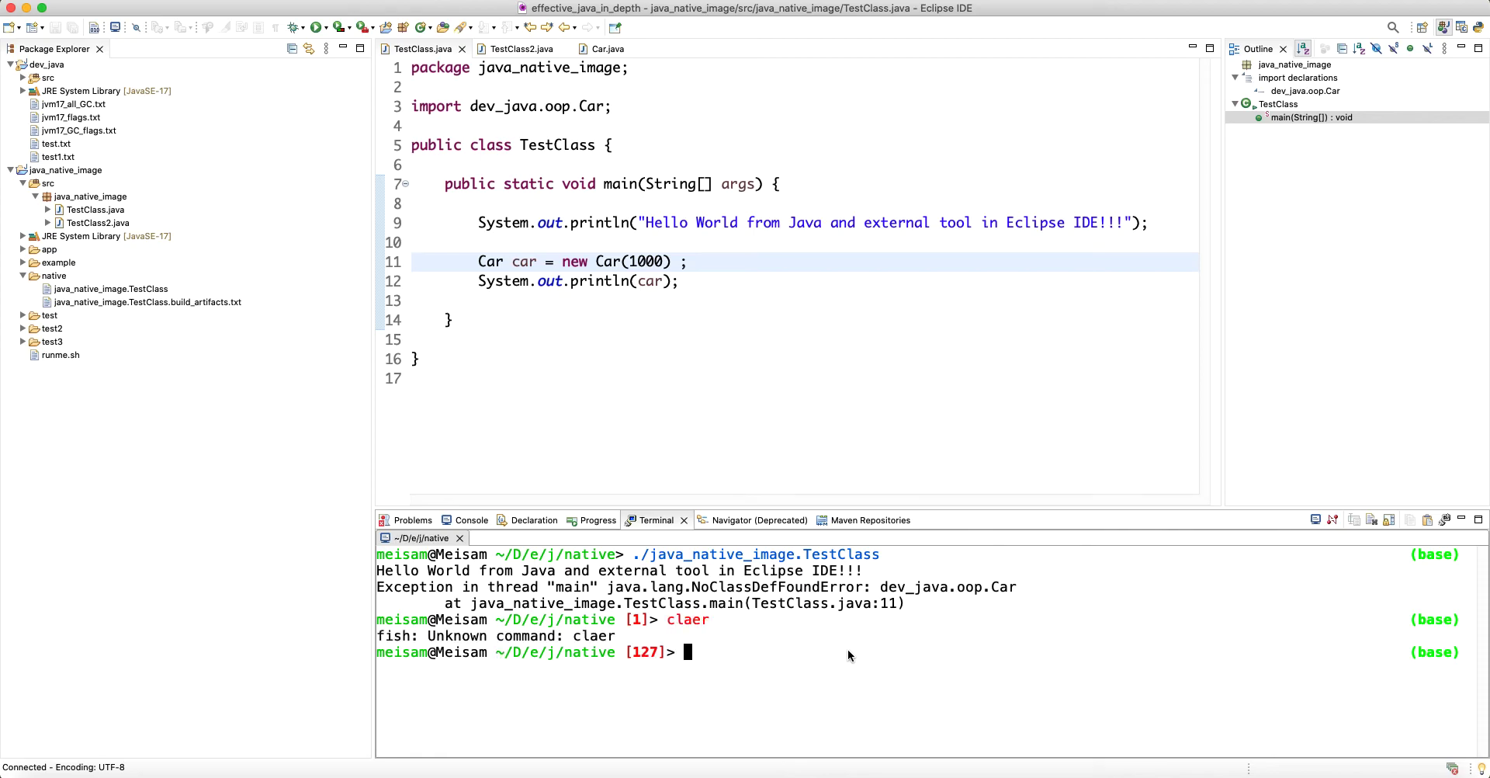
type("clear")
key("Return")
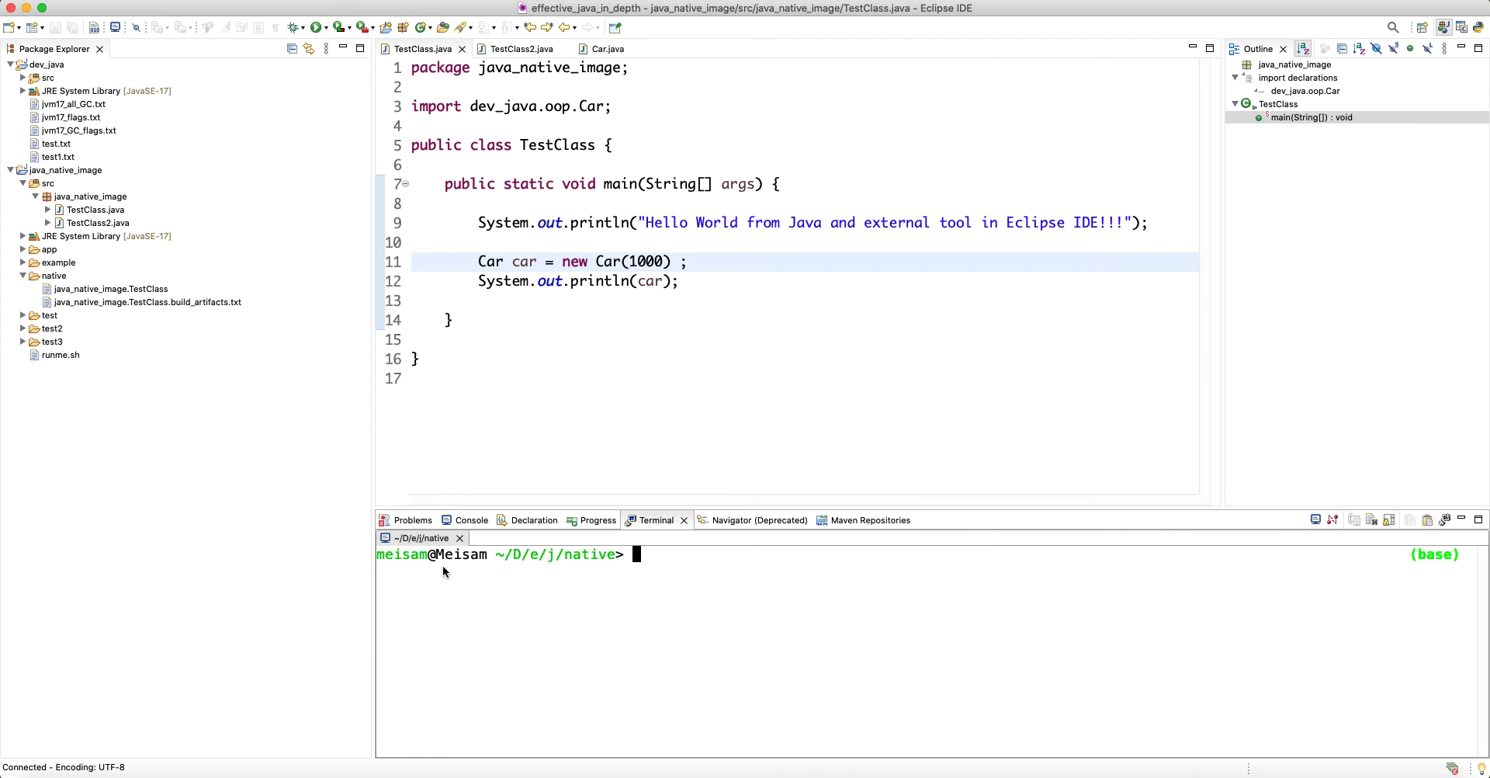
Step: Run the native-image-17 (1) external tool, which uses -cp ${project_classpath}, on TestClass.java
left_click(94, 209)
left_click(373, 29)
left_click(423, 113)
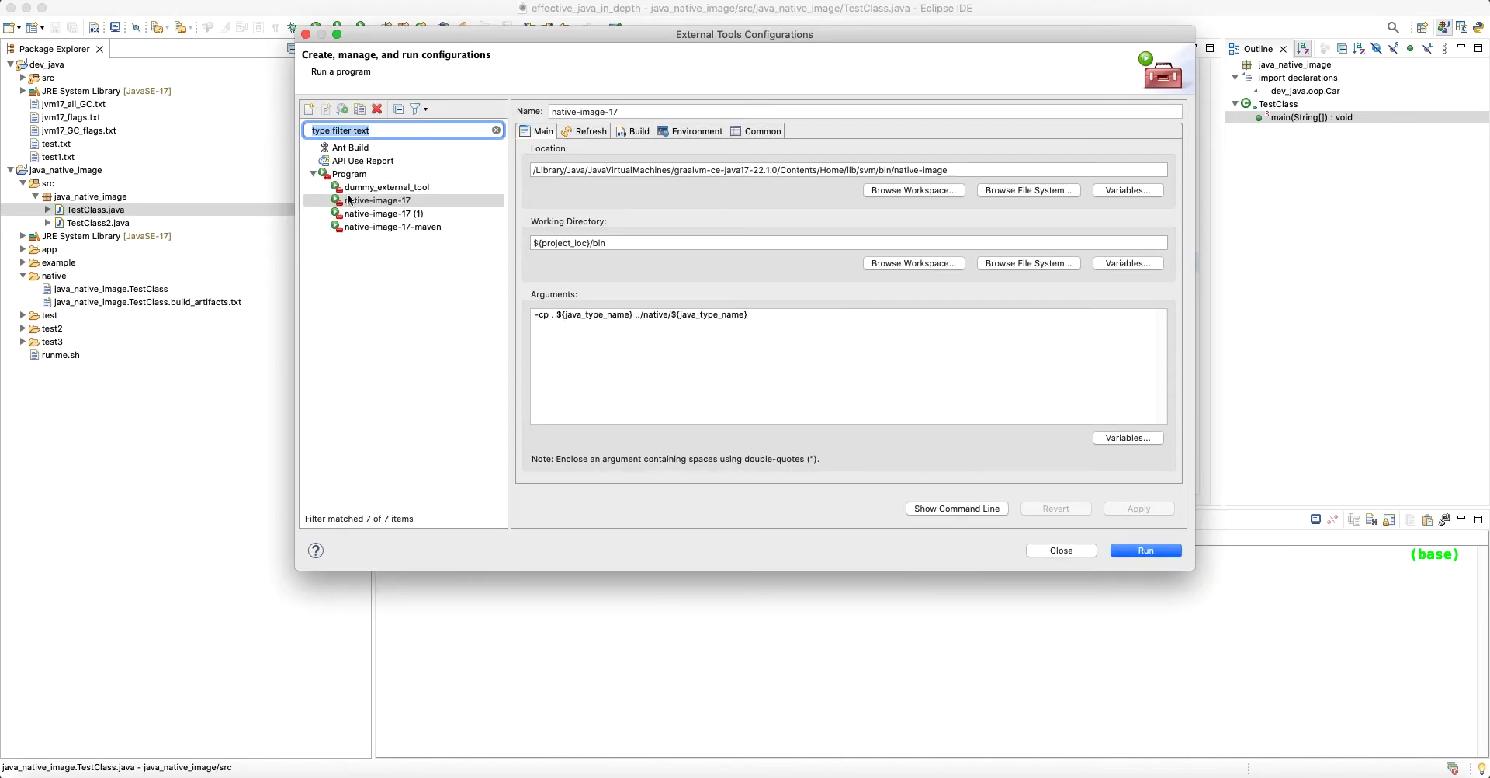
left_click(402, 216)
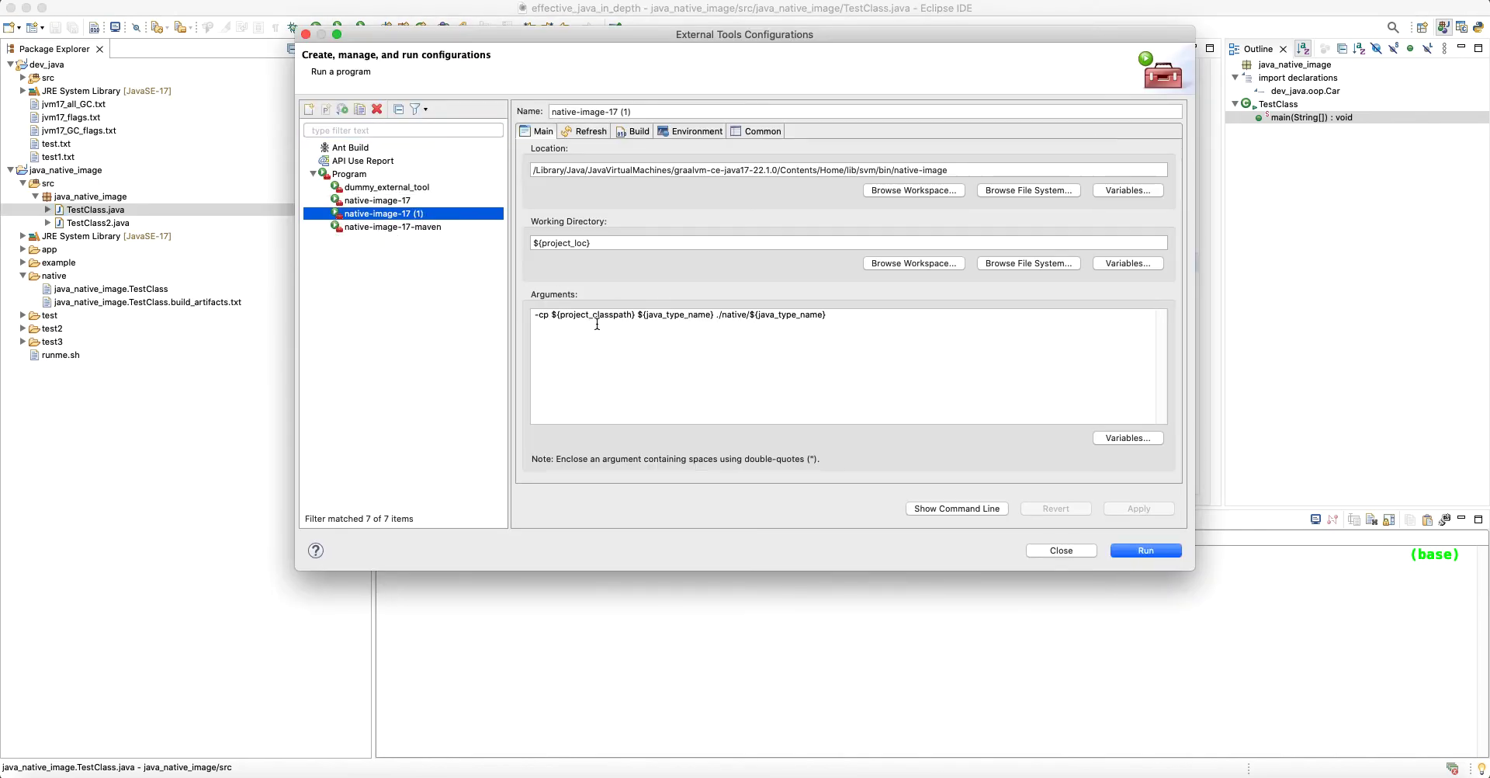
left_click_drag(636, 316, 506, 315)
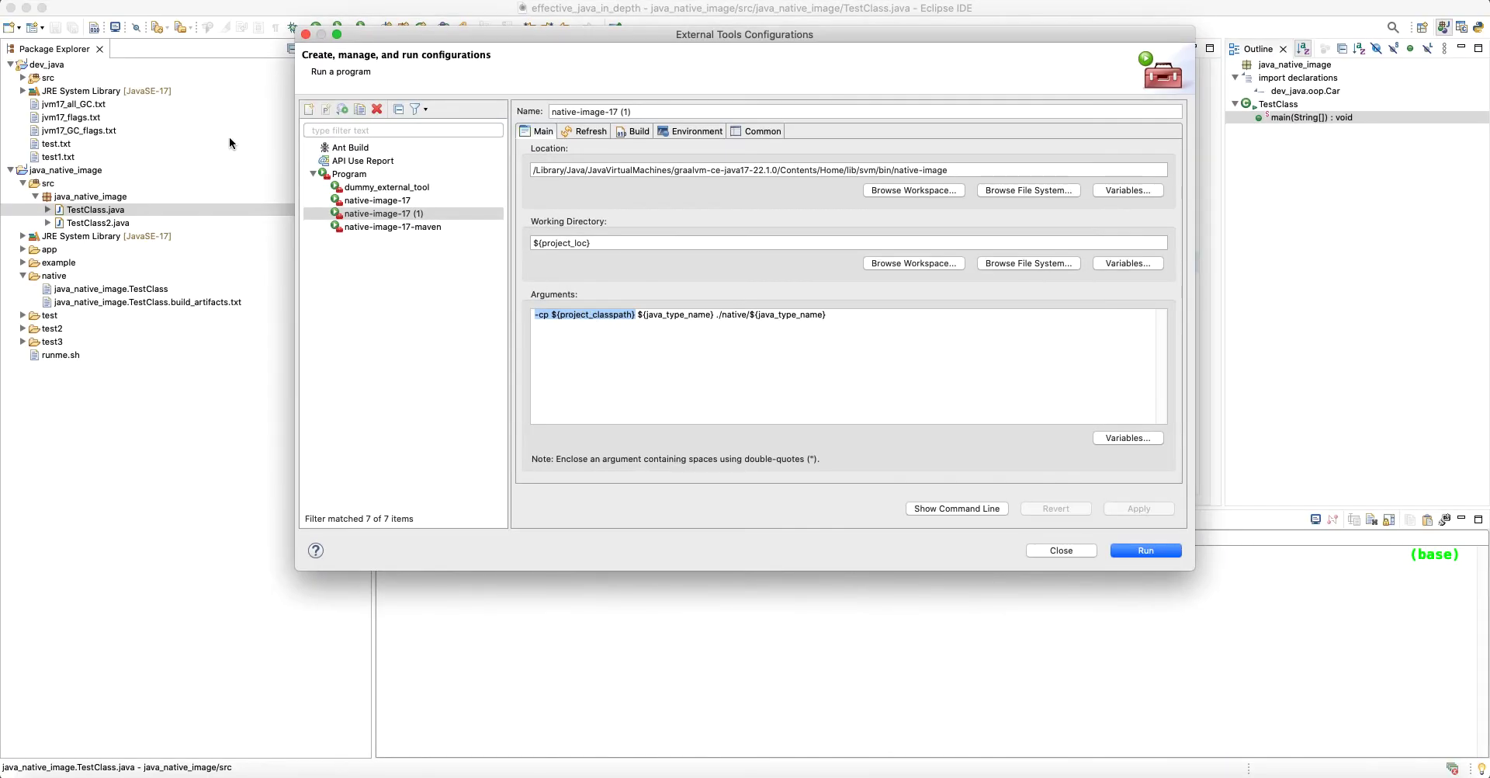
left_click(1143, 551)
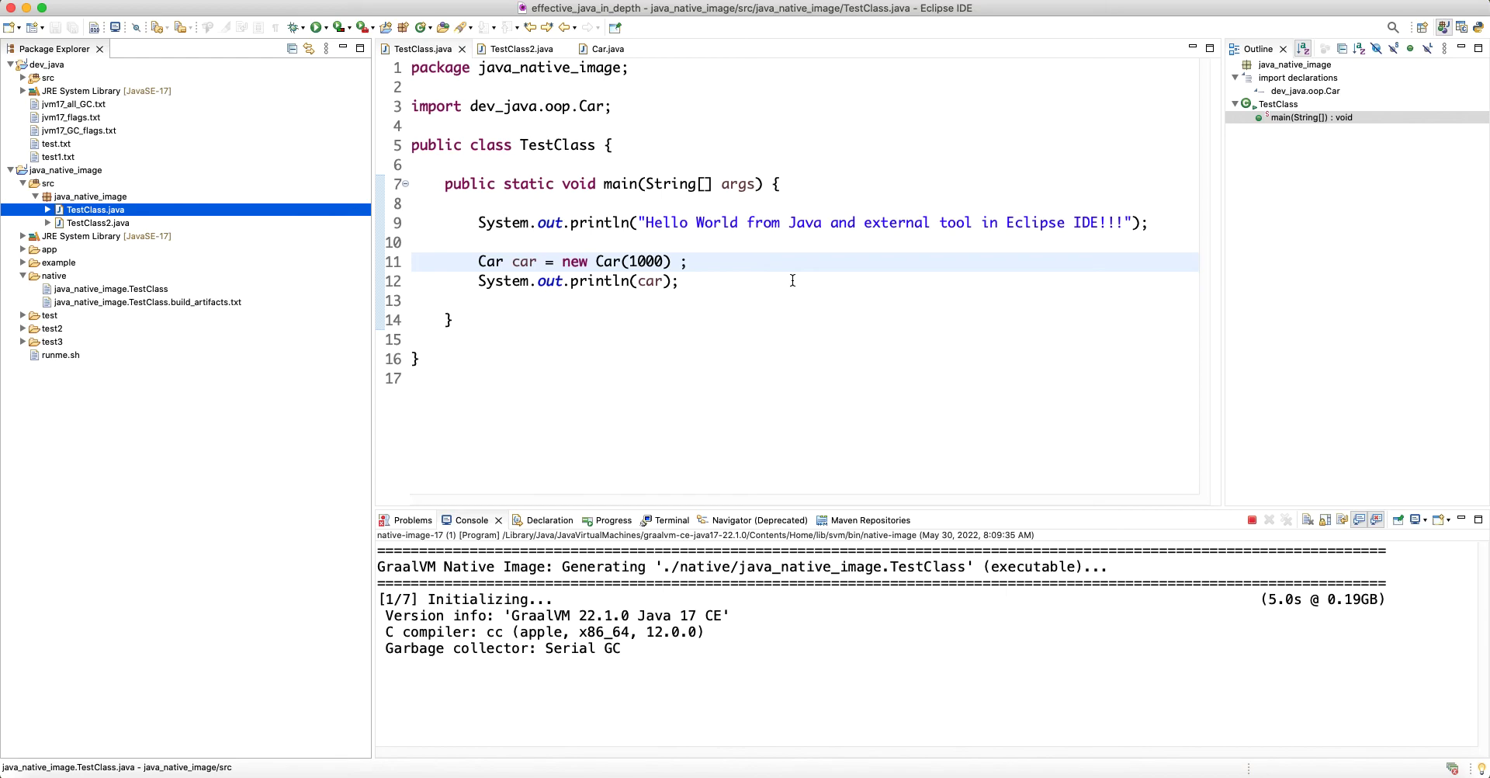
Step: Follow the progress of the native-image-17 (1) build in the console through to the produced artifacts
left_click(683, 301)
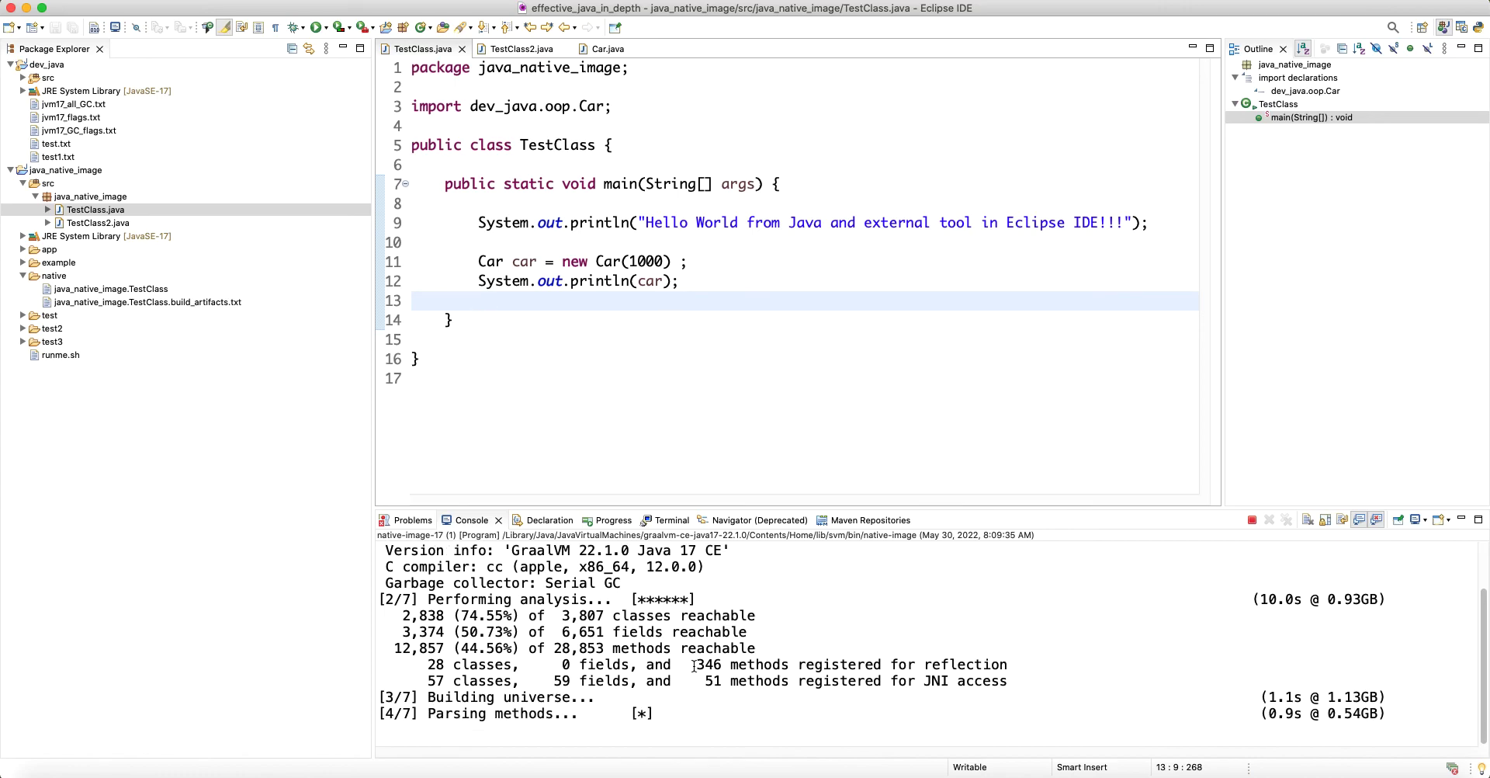
left_click_drag(456, 568, 601, 699)
left_click(731, 701)
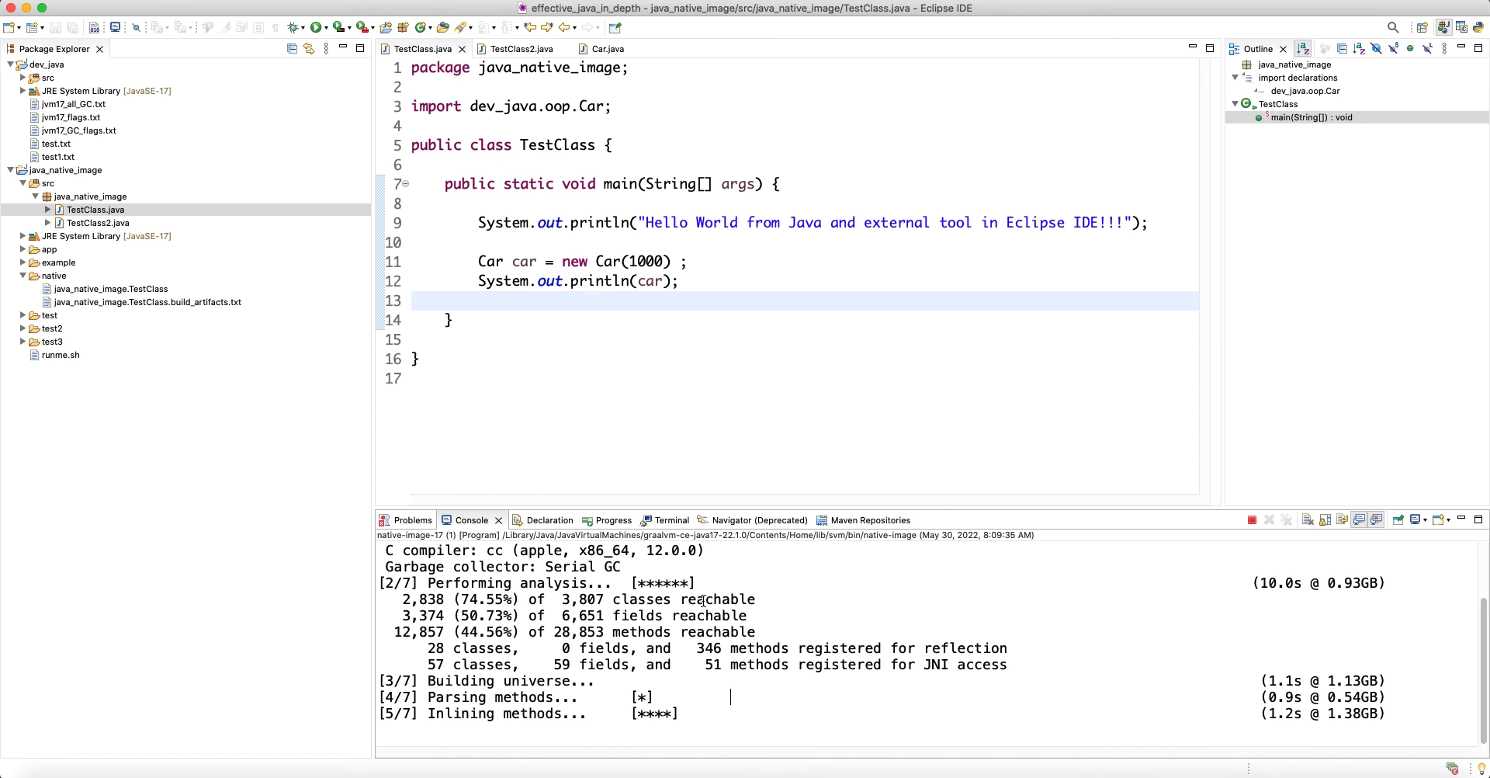
scroll(707, 600, "up", 3)
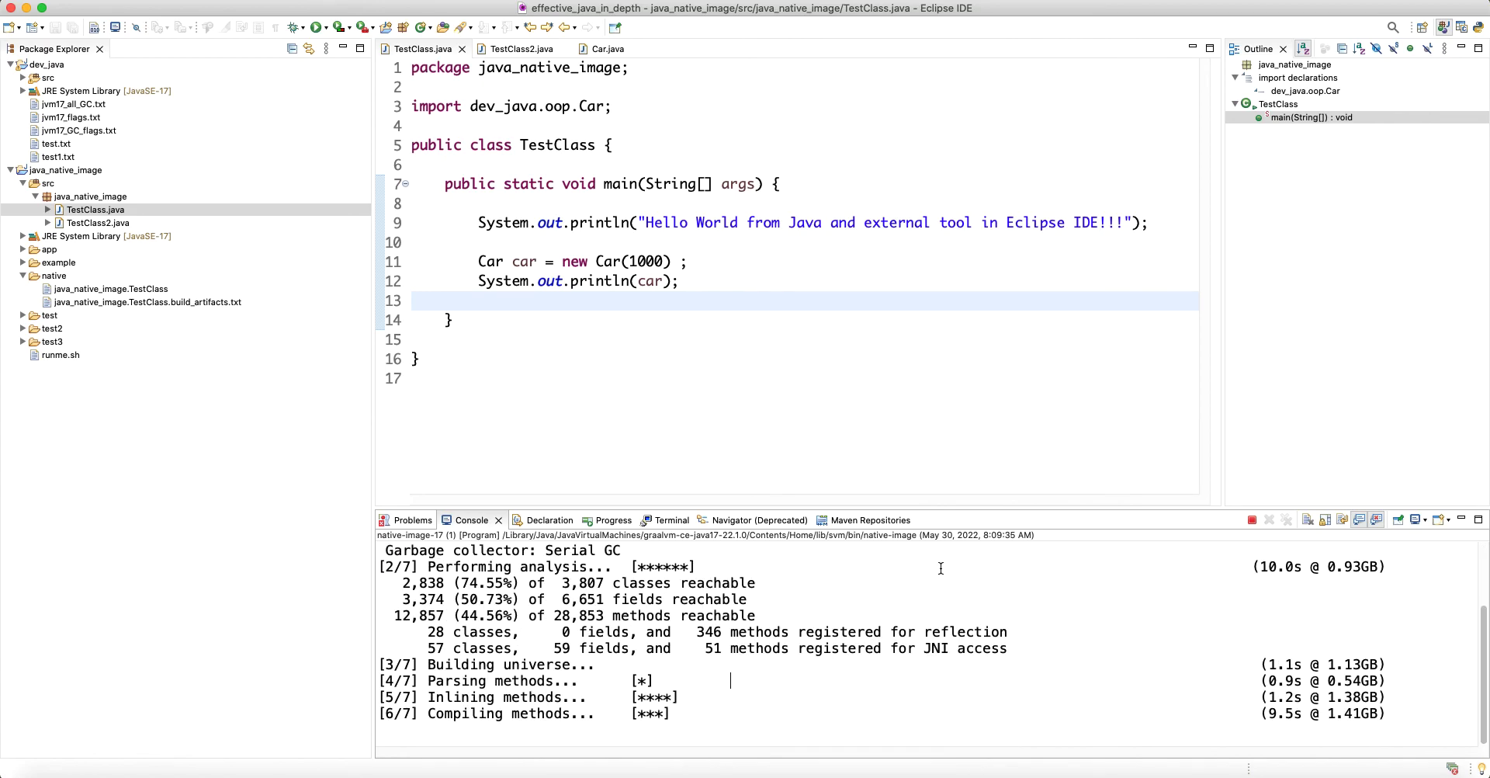
scroll(772, 673, "up", 3)
scroll(764, 677, "down", 3)
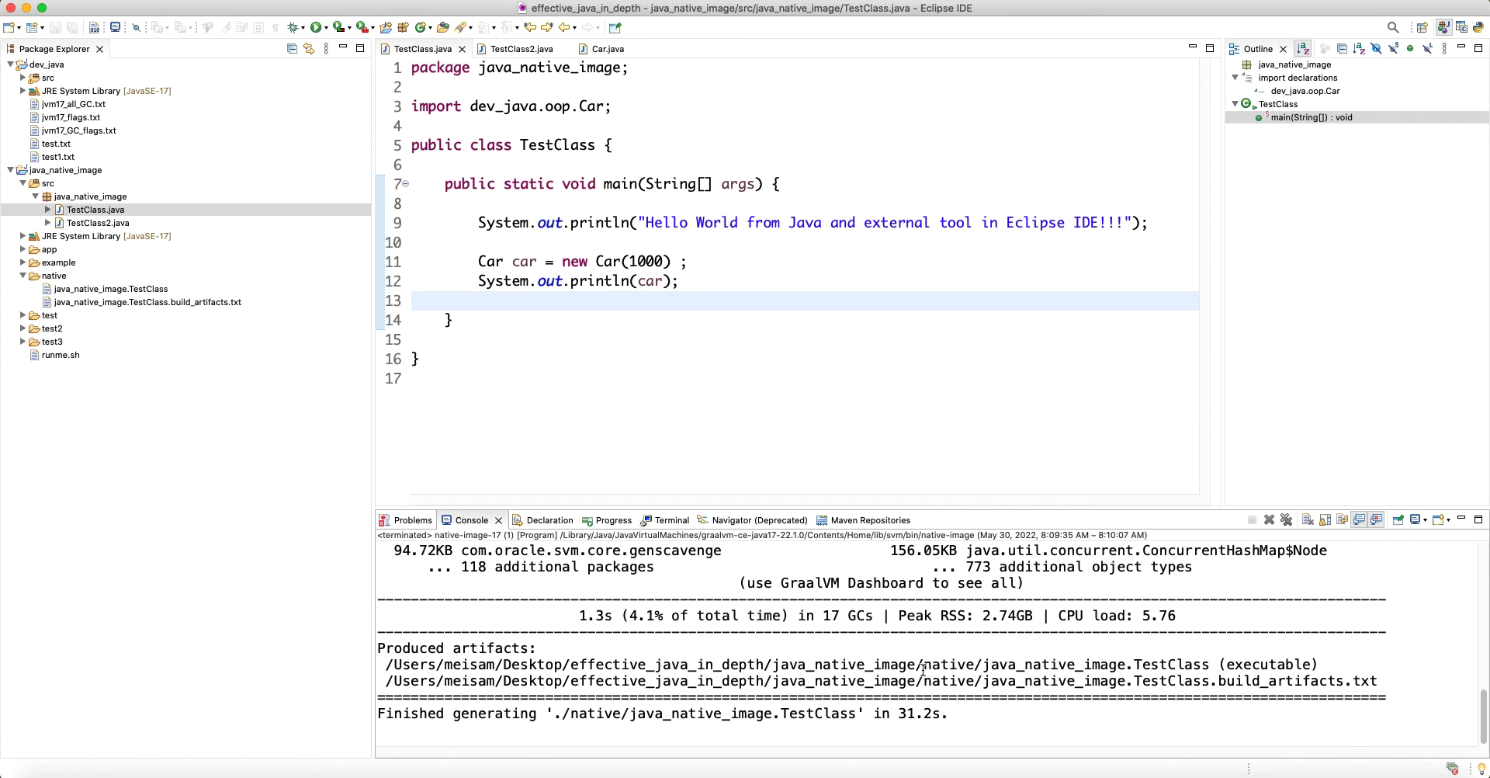
Step: Refresh the native folder, run ./java_native_image.TestClass again in the terminal and check the Car lines it prints
right_click(82, 274)
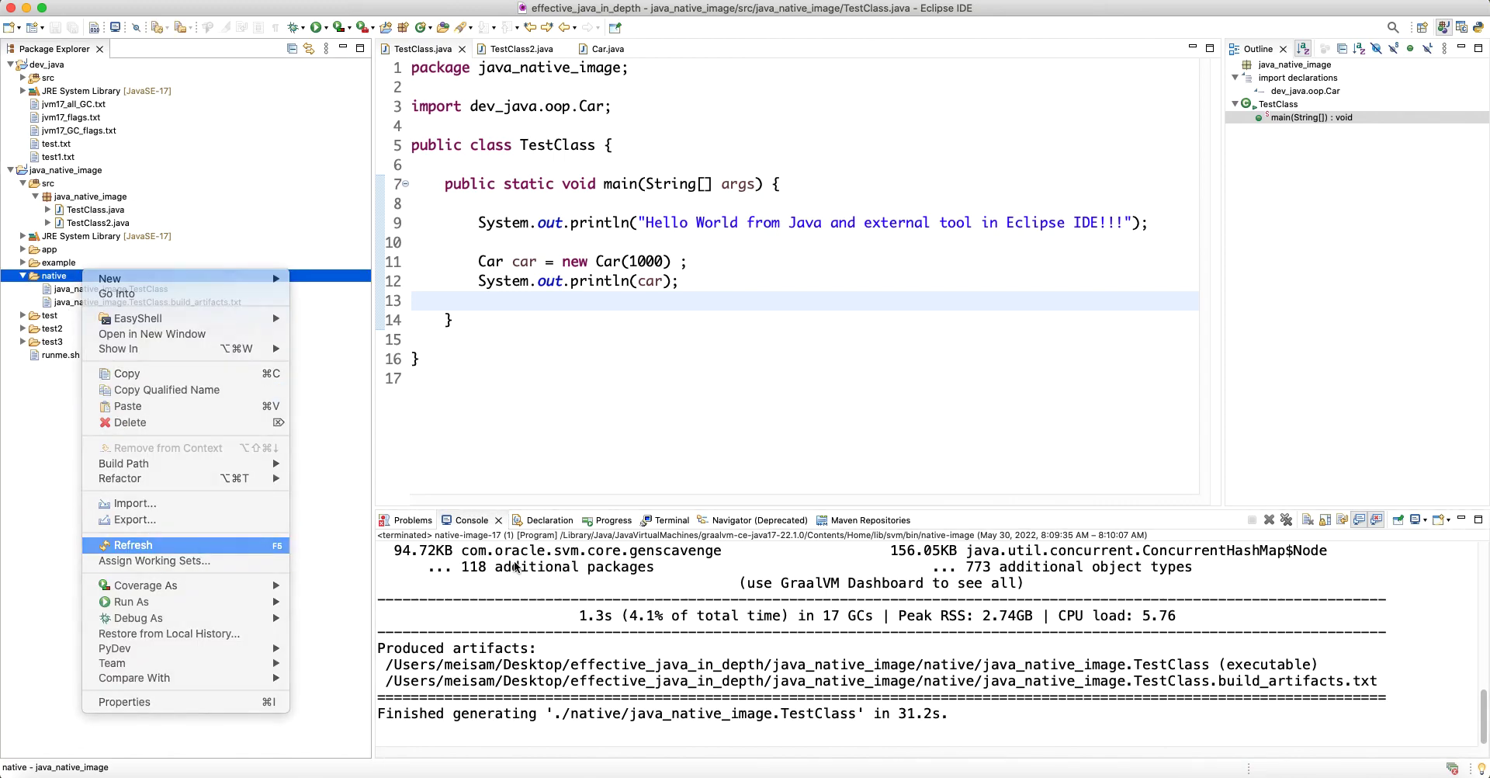
left_click(133, 545)
left_click(679, 522)
left_click(639, 591)
type("claer")
key("Up")
key("Return")
left_click_drag(613, 623, 586, 640)
left_click(435, 588)
left_click(588, 630)
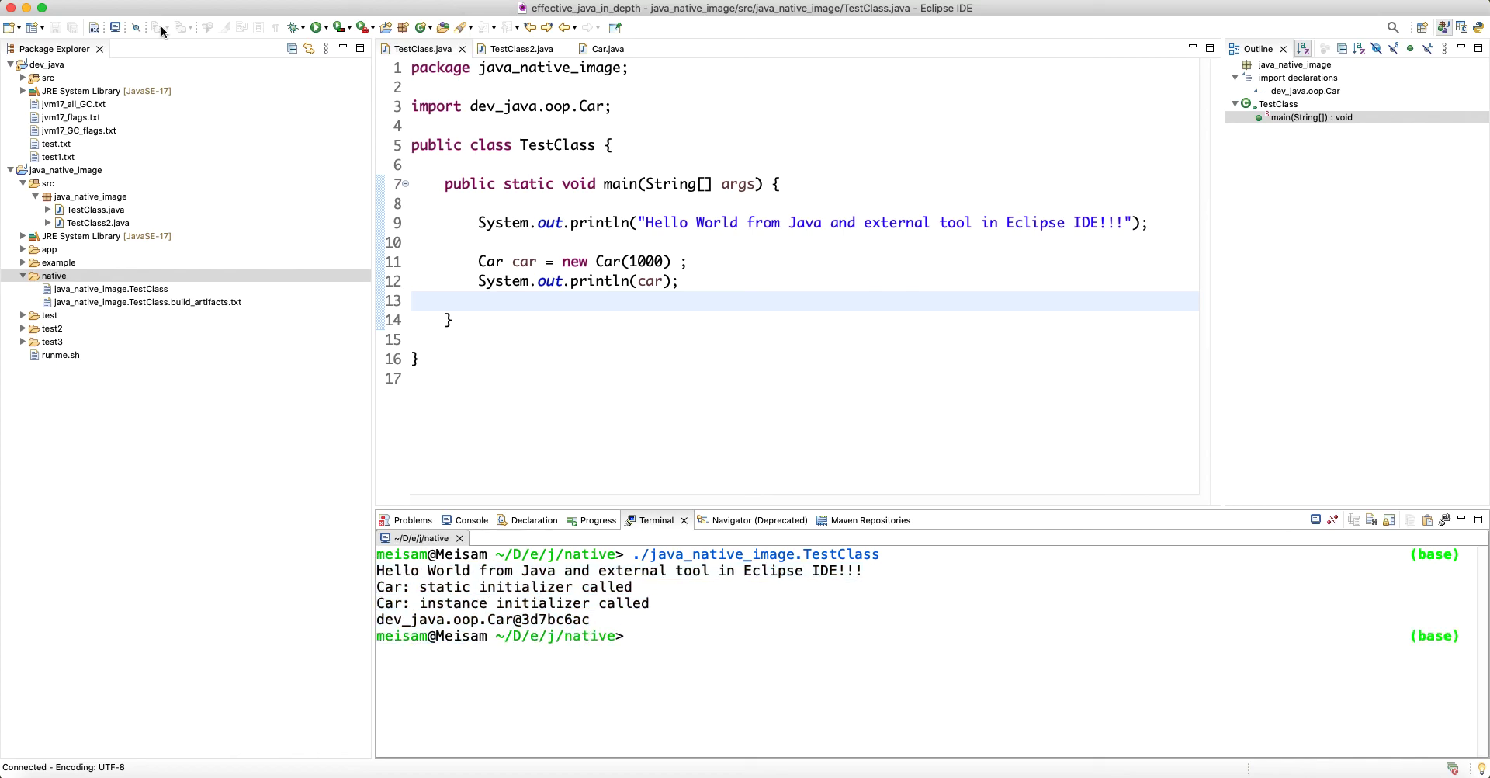
Step: Review the ${project_classpath} and ${java_type_name} arguments, location and working directory of native-image-17 (1), then leave the external tools configurations
left_click(400, 30)
left_click(432, 106)
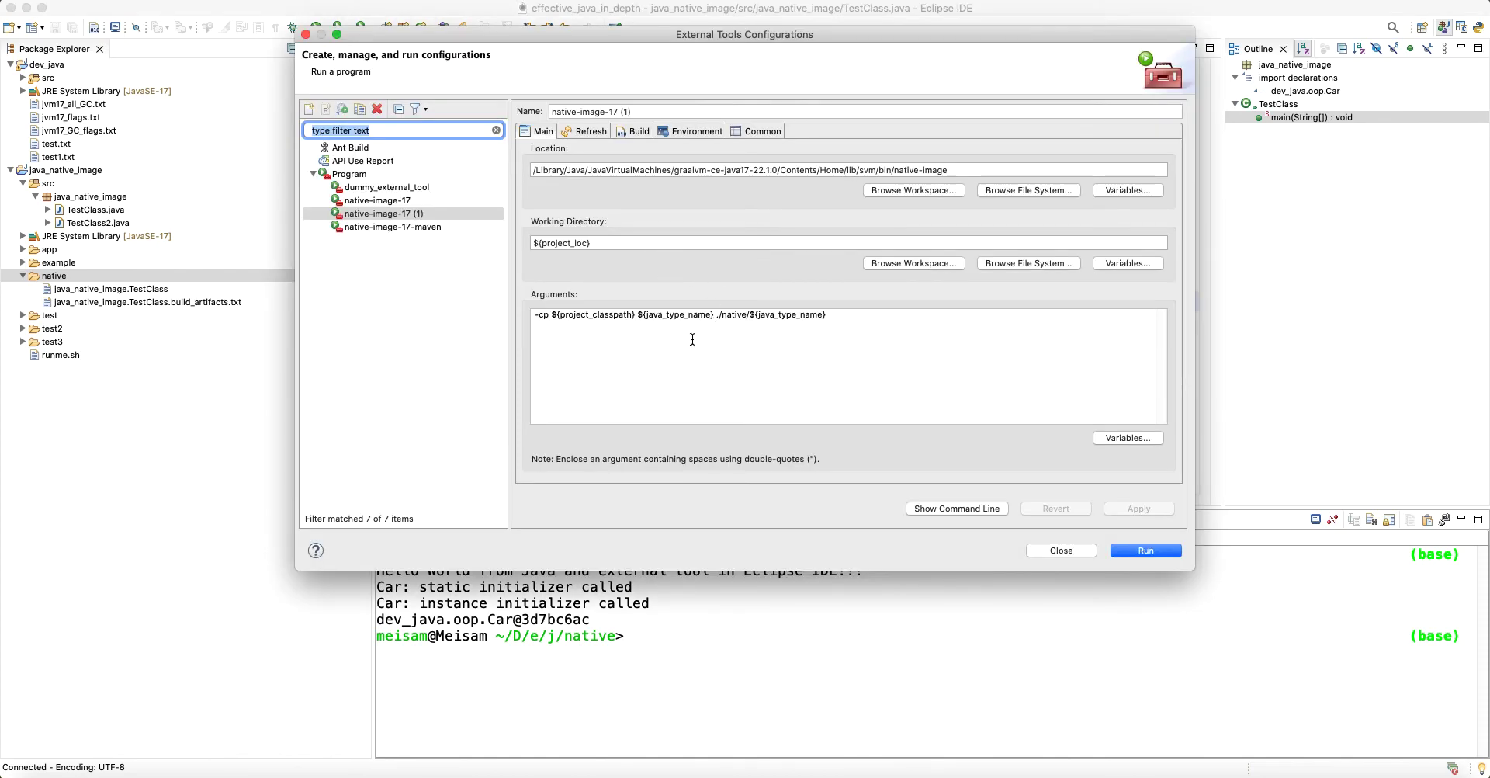
double_click(602, 312)
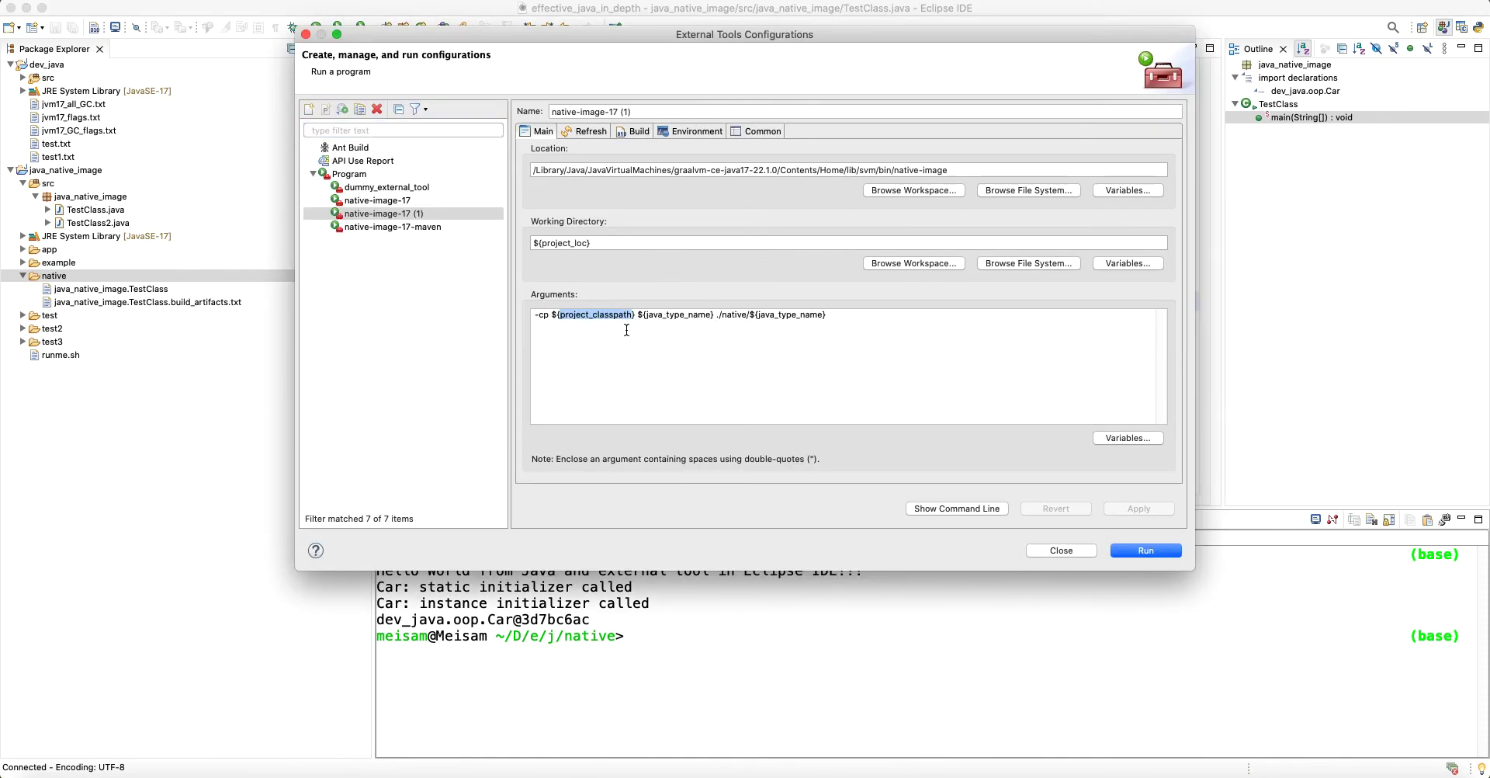
double_click(577, 323)
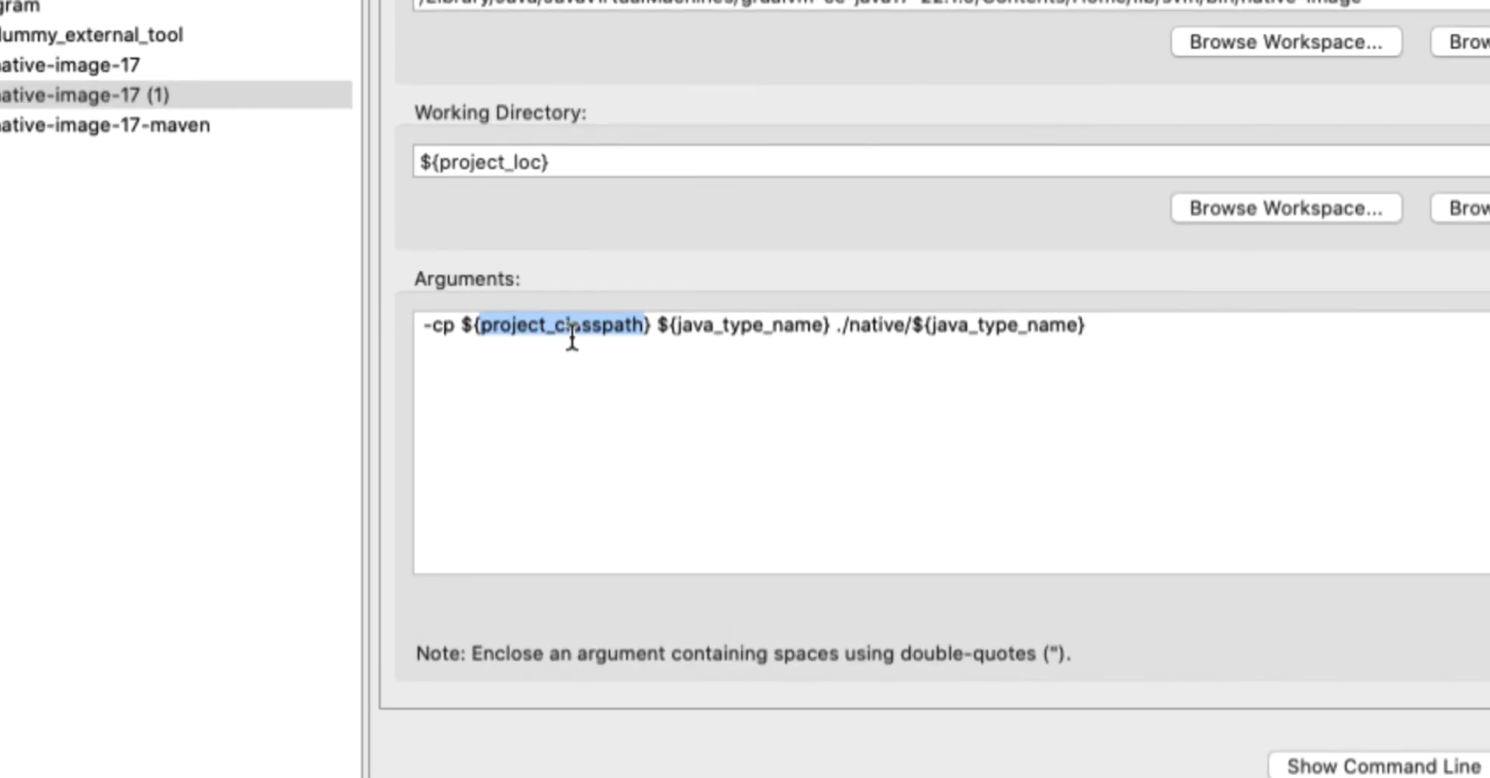
double_click(584, 318)
double_click(759, 326)
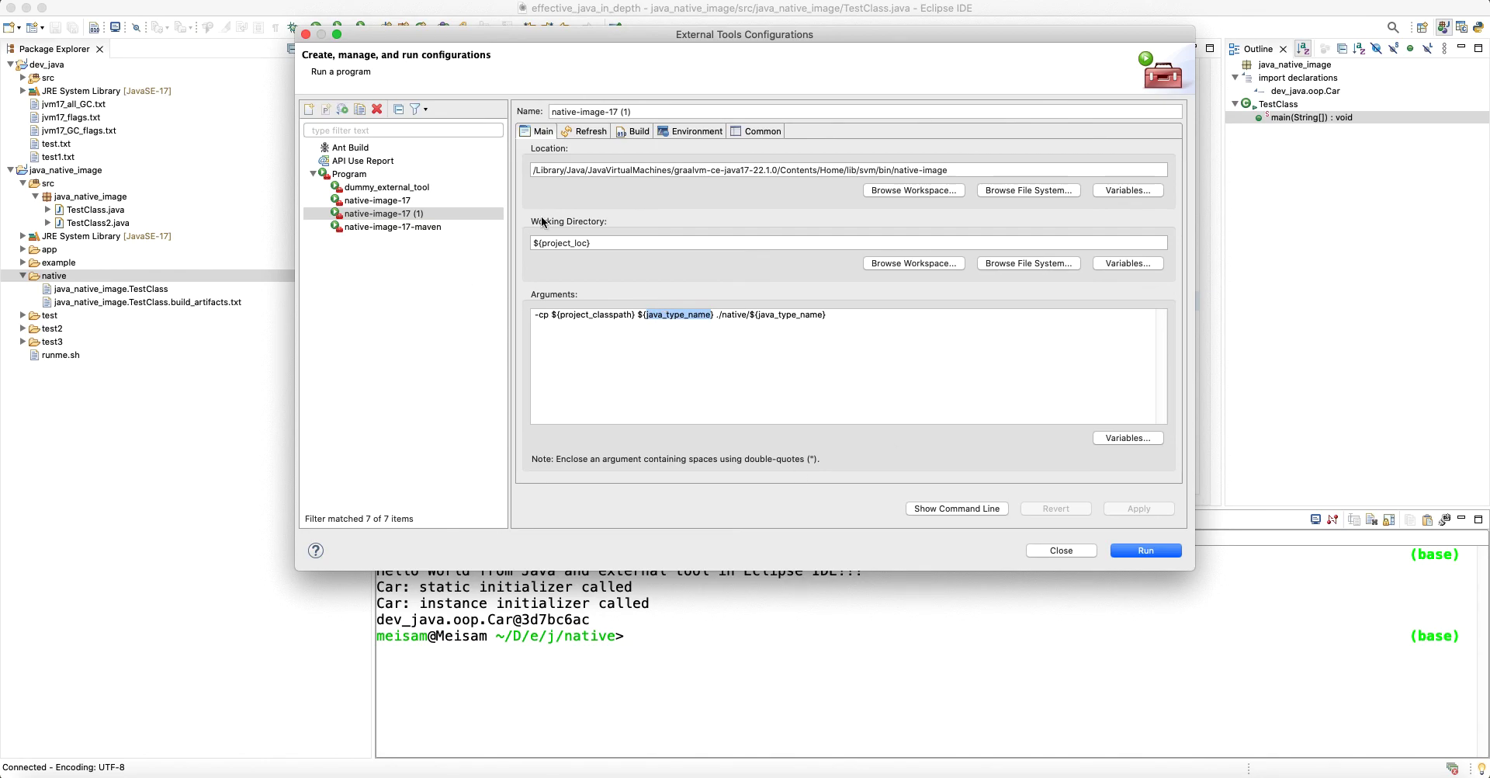
left_click_drag(649, 31, 611, 86)
left_click_drag(943, 226, 859, 226)
left_click(887, 226)
left_click(312, 271)
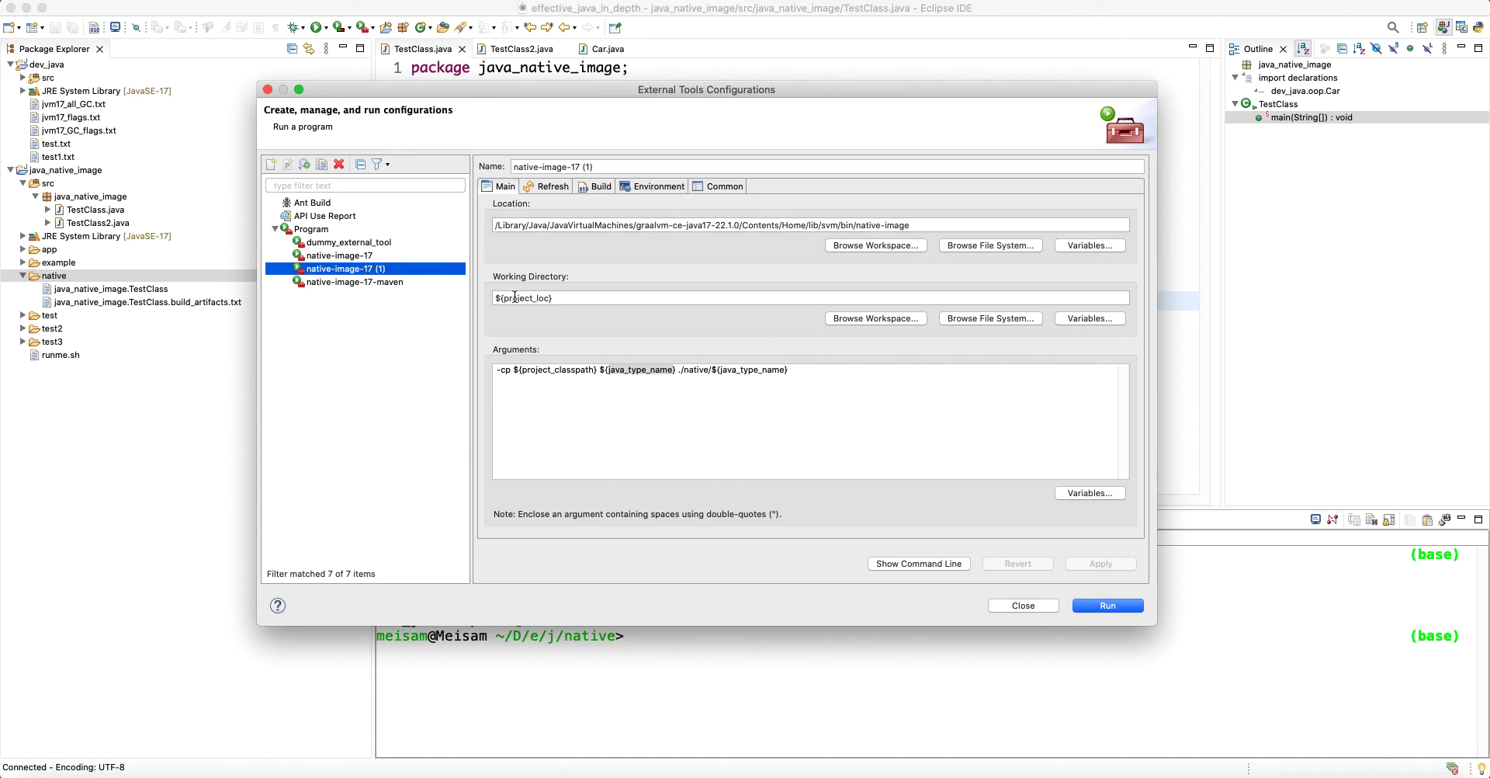
left_click(1107, 605)
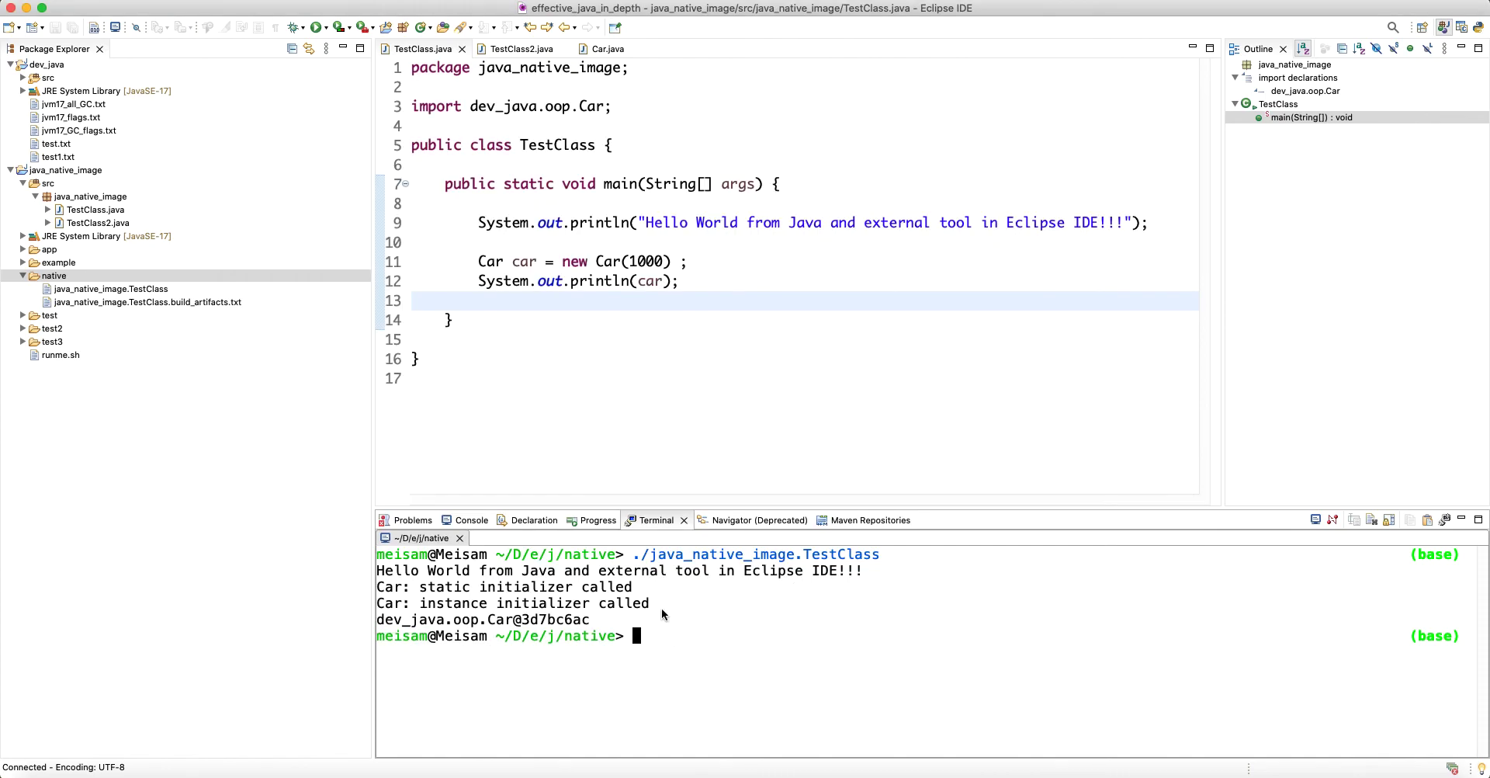
Step: Remove the terminated launches from the console and collapse the dev_java project
left_click(468, 520)
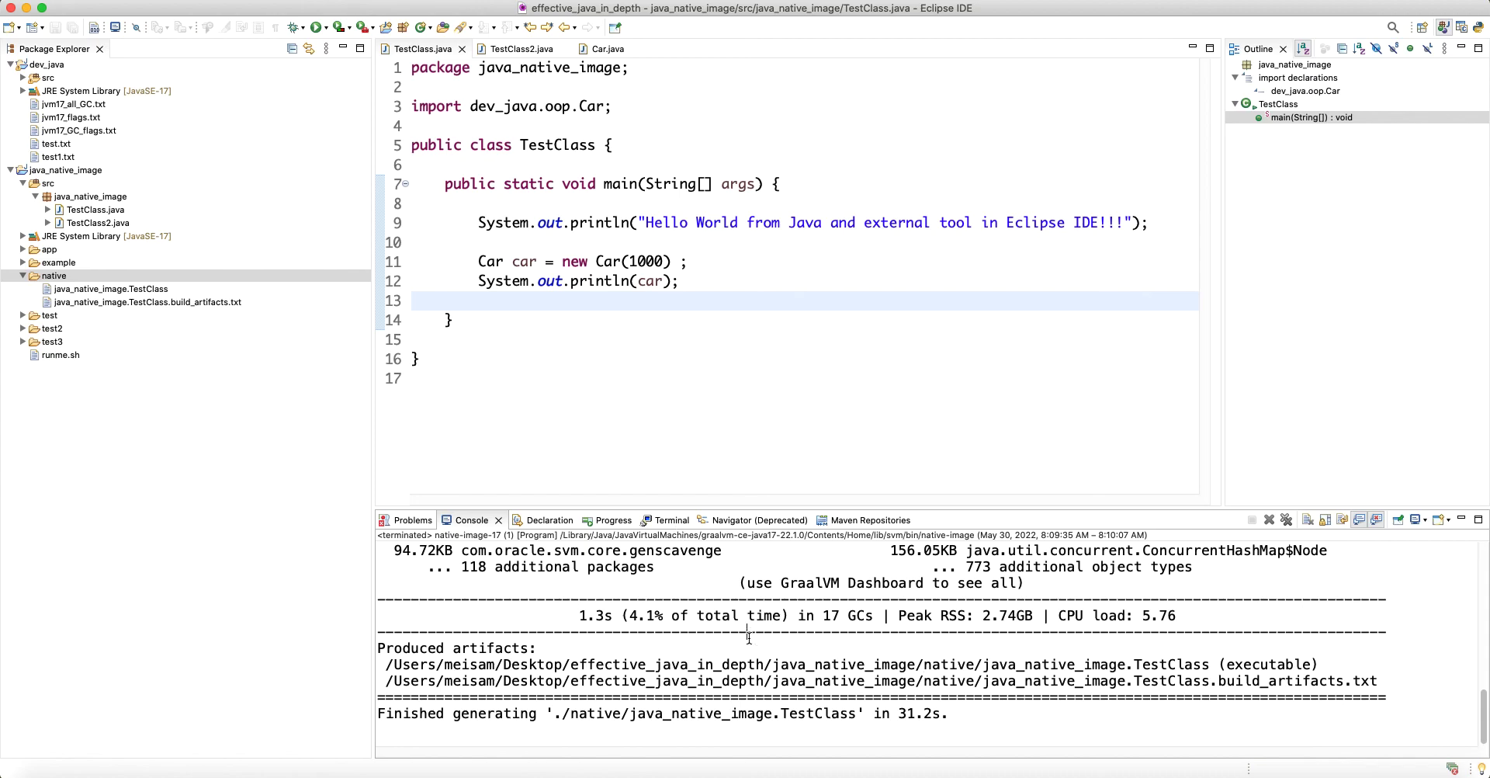
left_click(1274, 518)
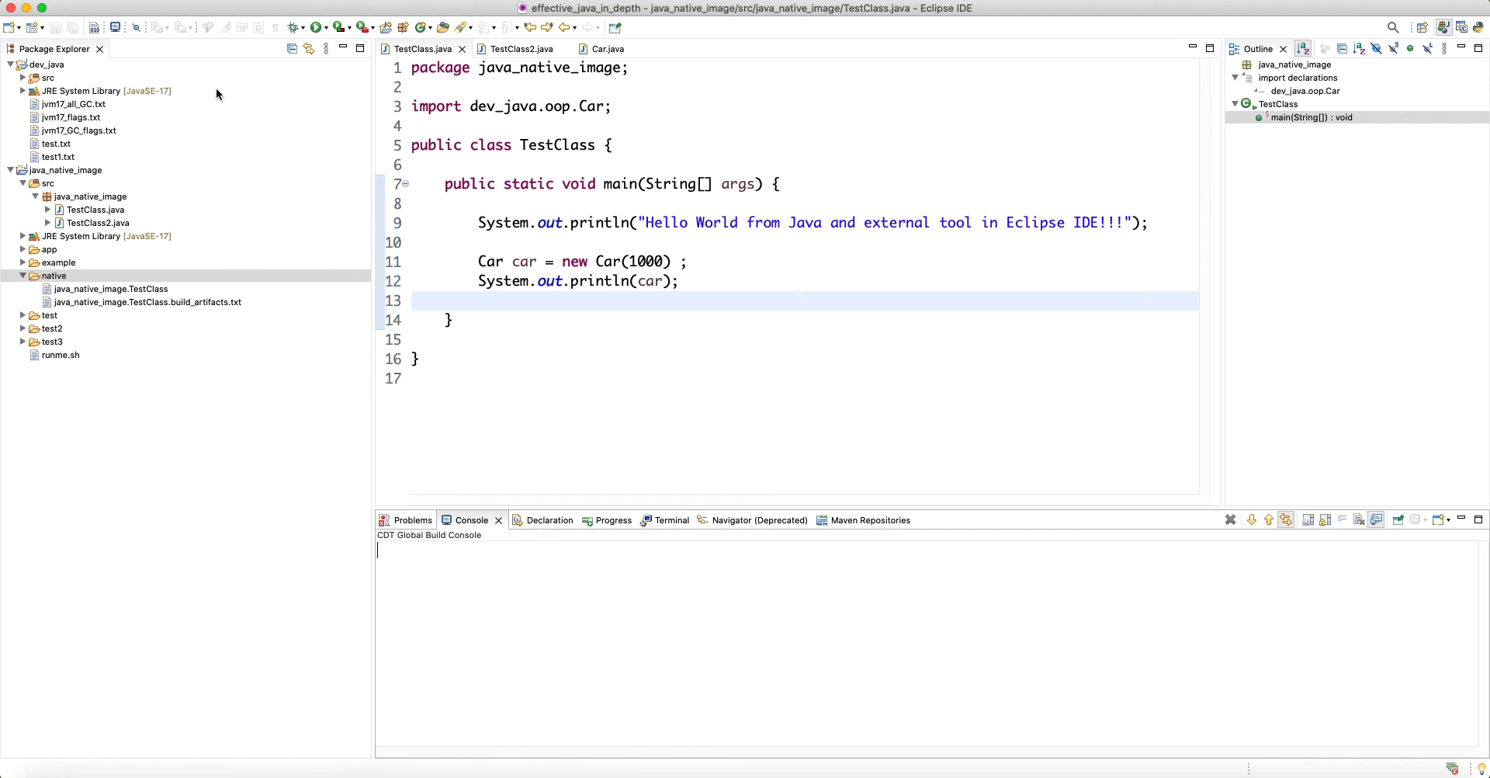
left_click(11, 65)
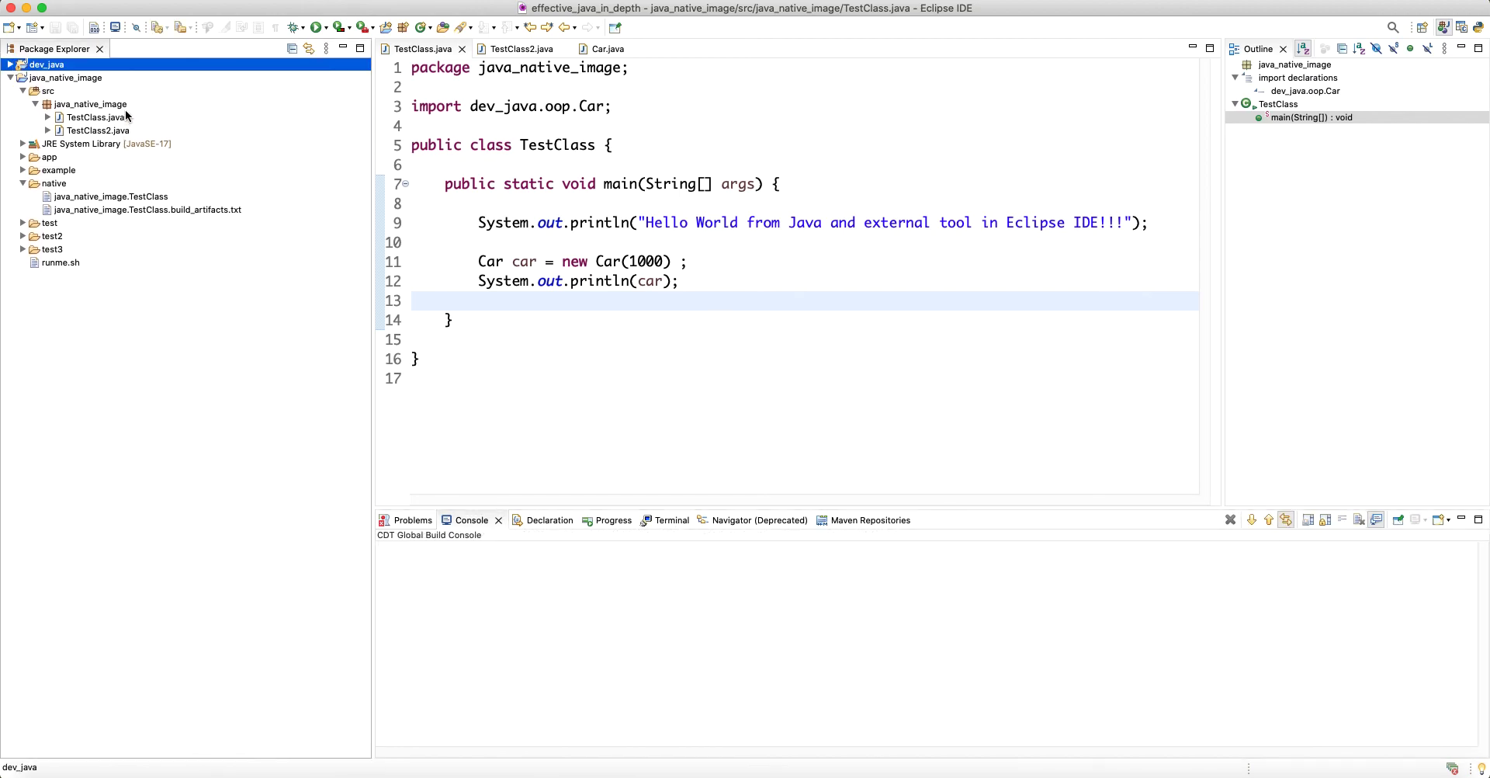
Step: Show the available external tools with TestClass.java selected and again with TestClass2.java selected, without running any
left_click(124, 117)
left_click(372, 28)
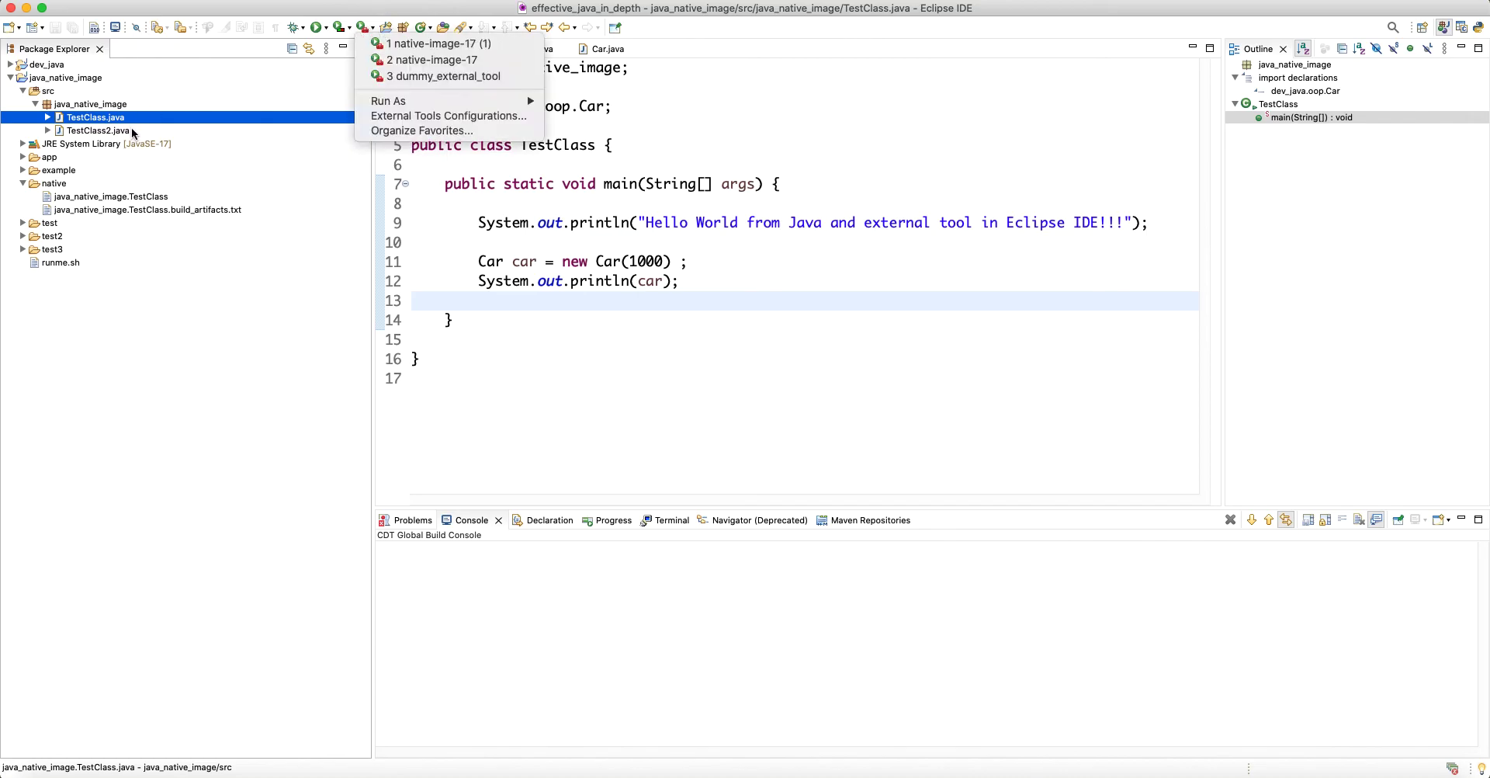
left_click(127, 131)
left_click(372, 28)
left_click(522, 377)
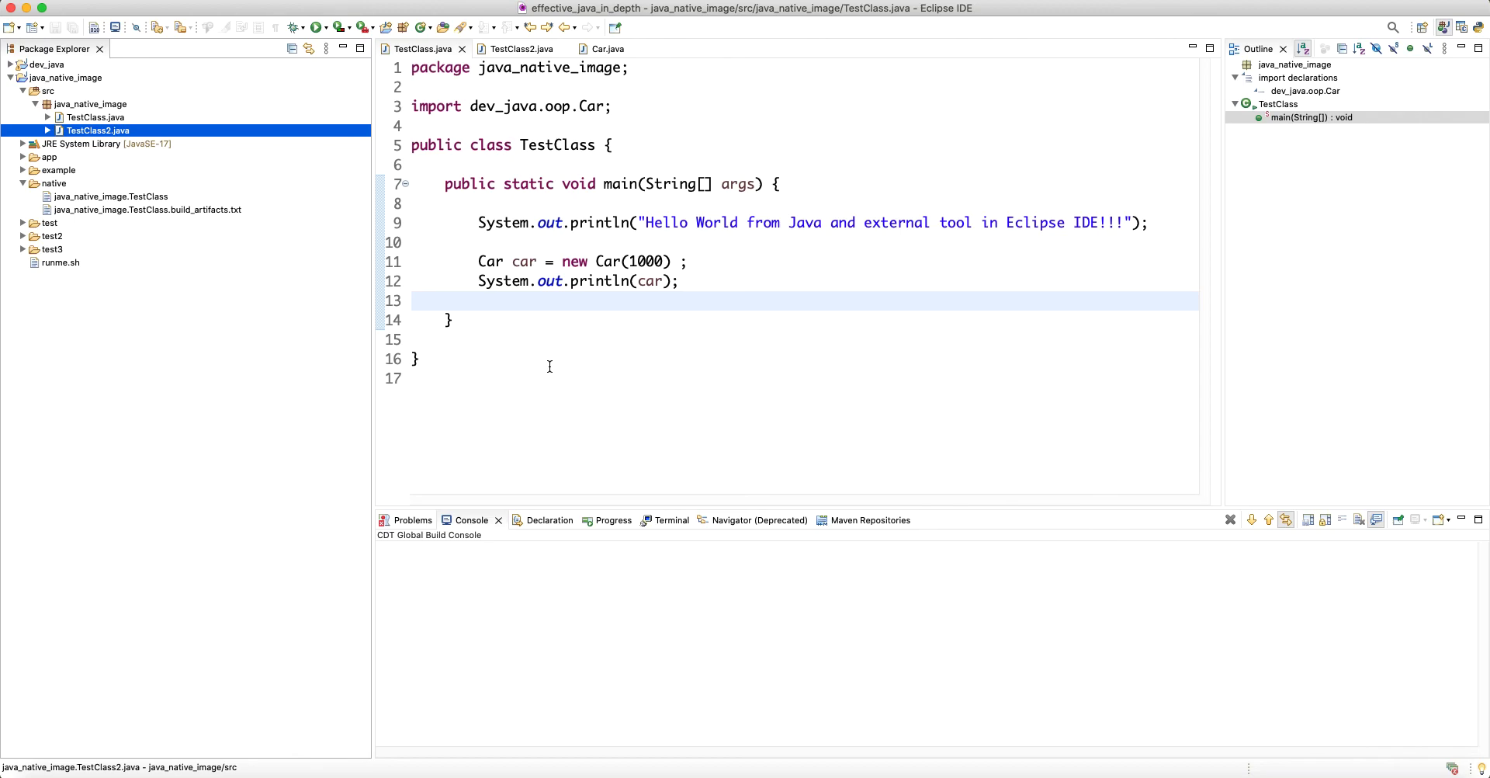